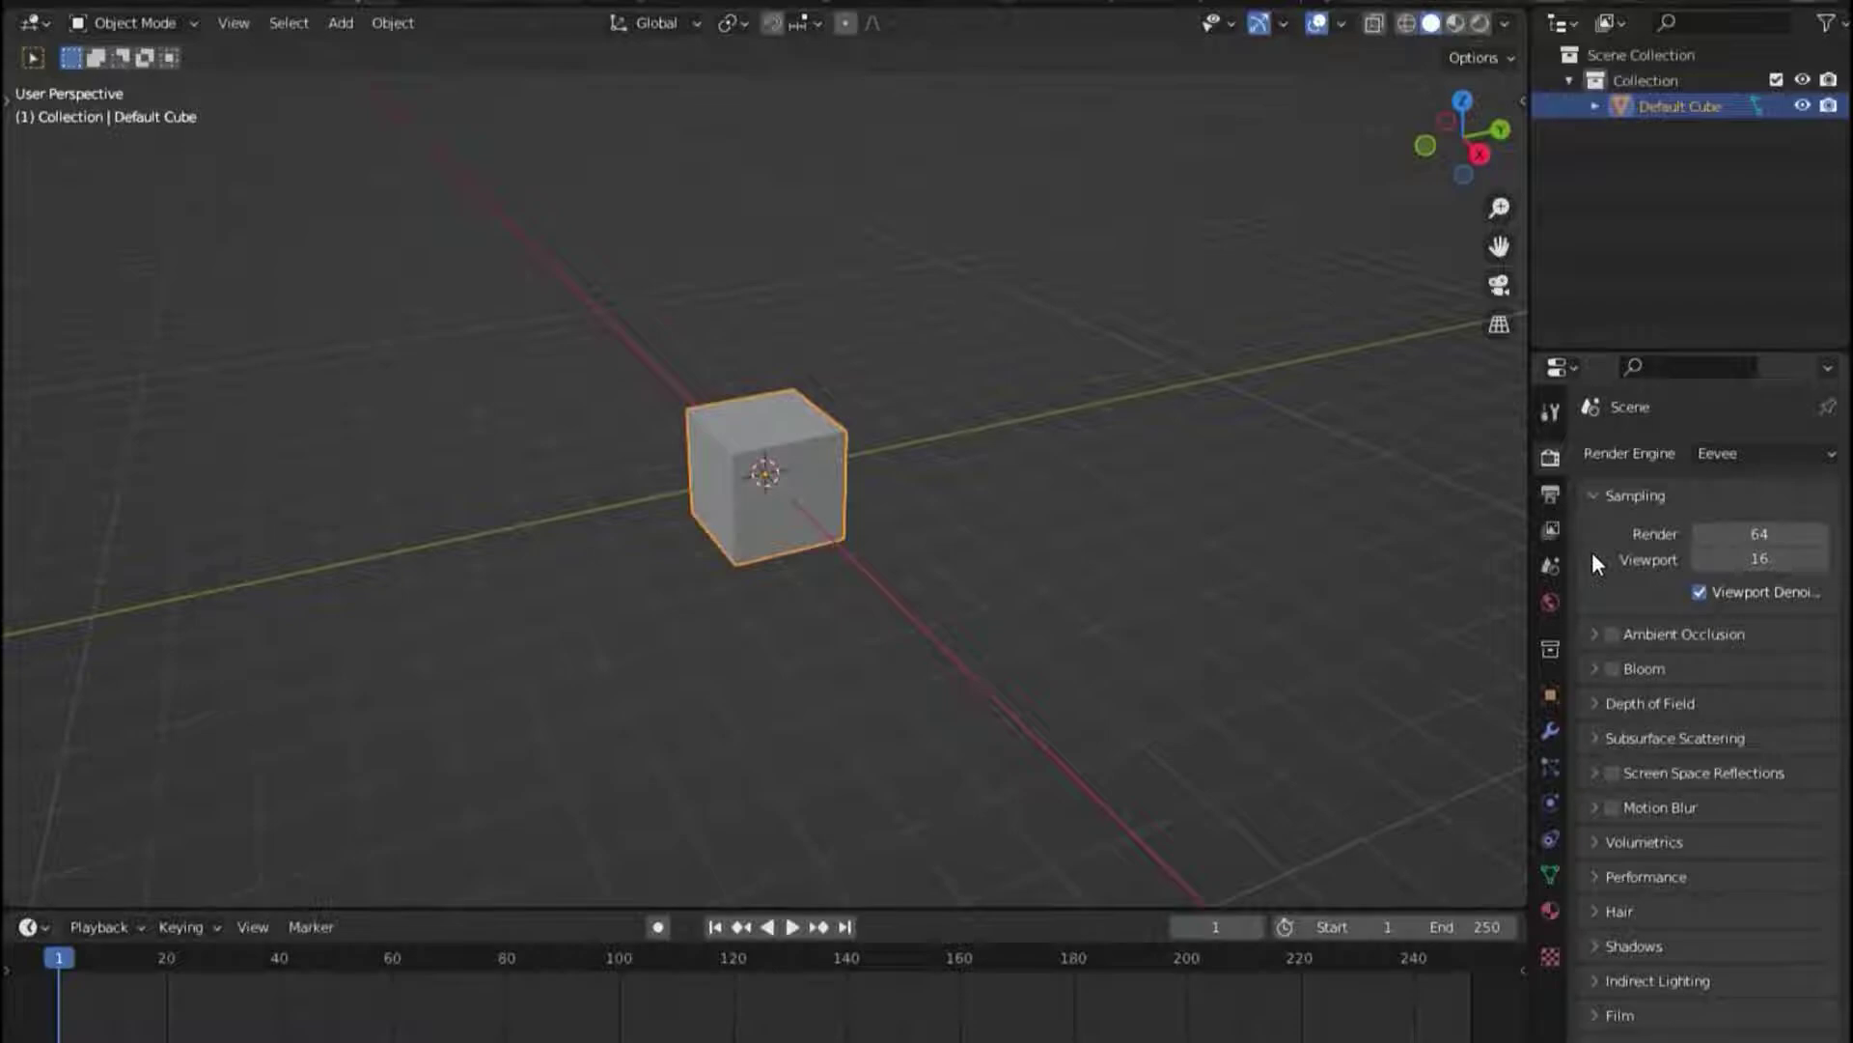
Switch the area to the Shader Editor showing the cube's material nodes
left_click(37, 23)
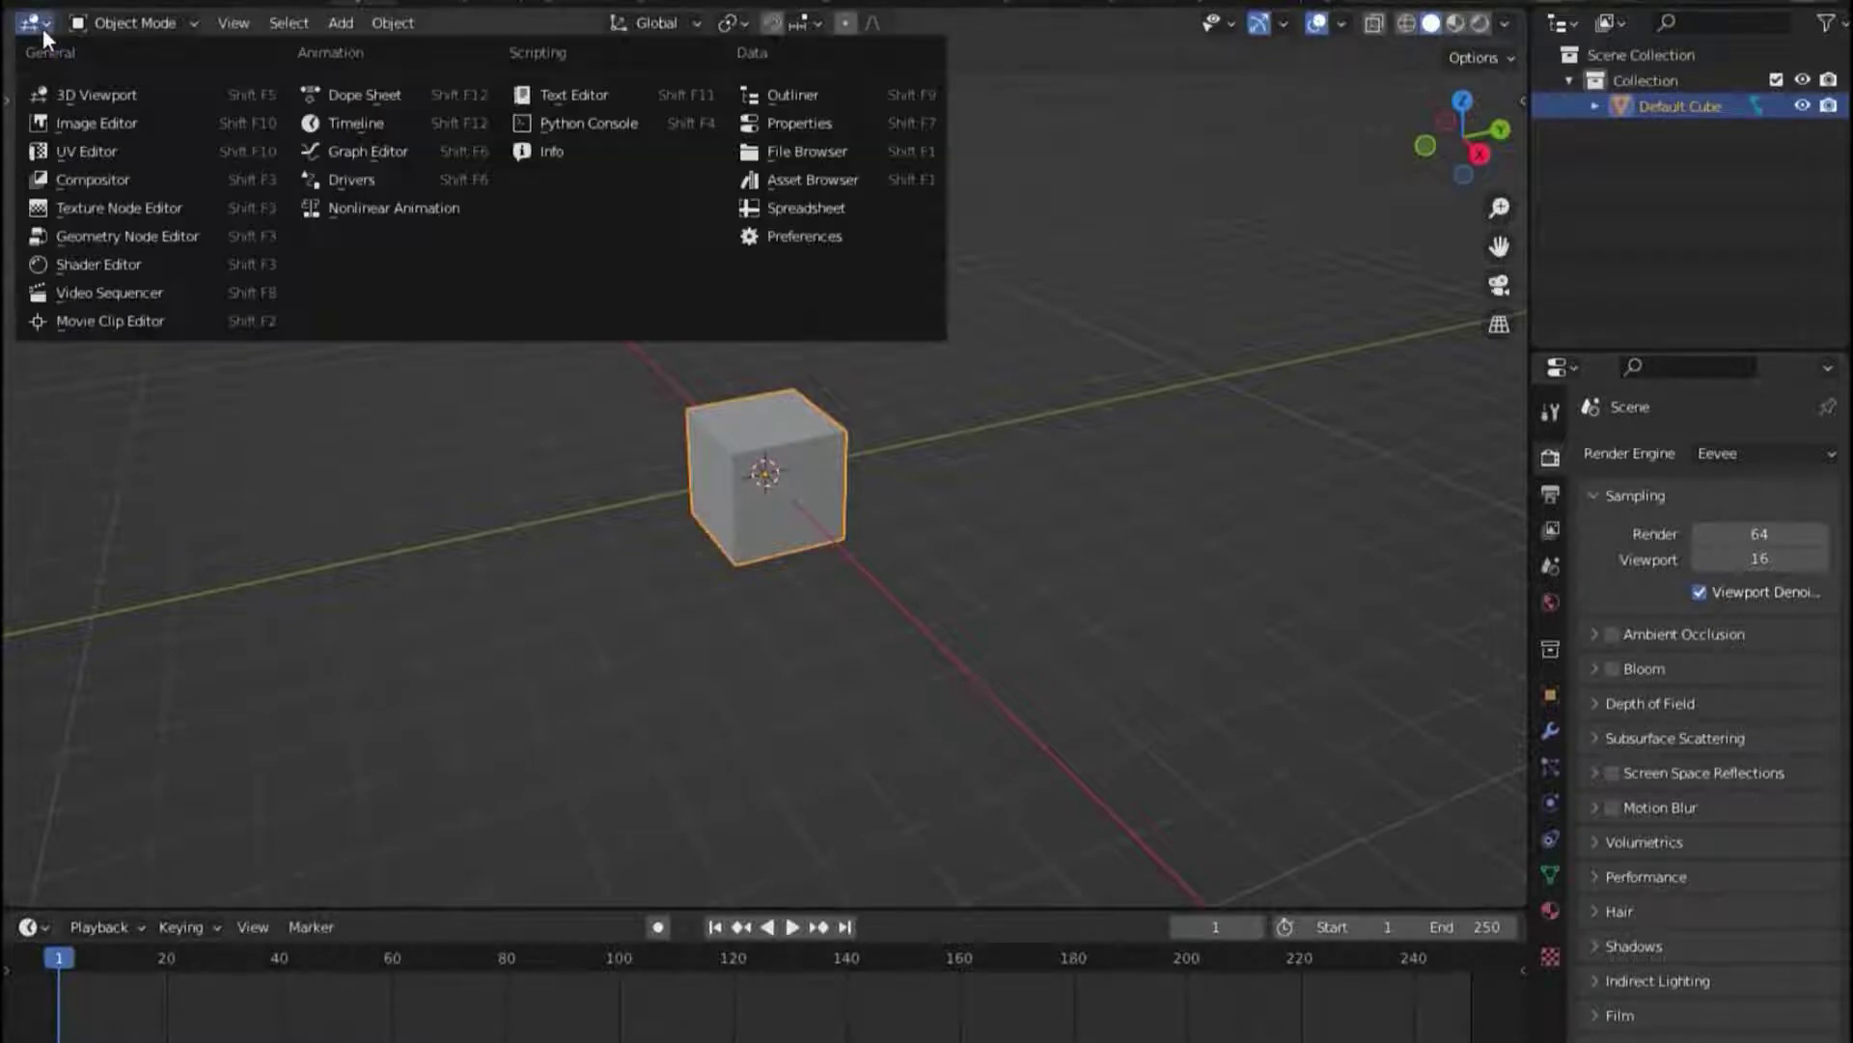
left_click(68, 259)
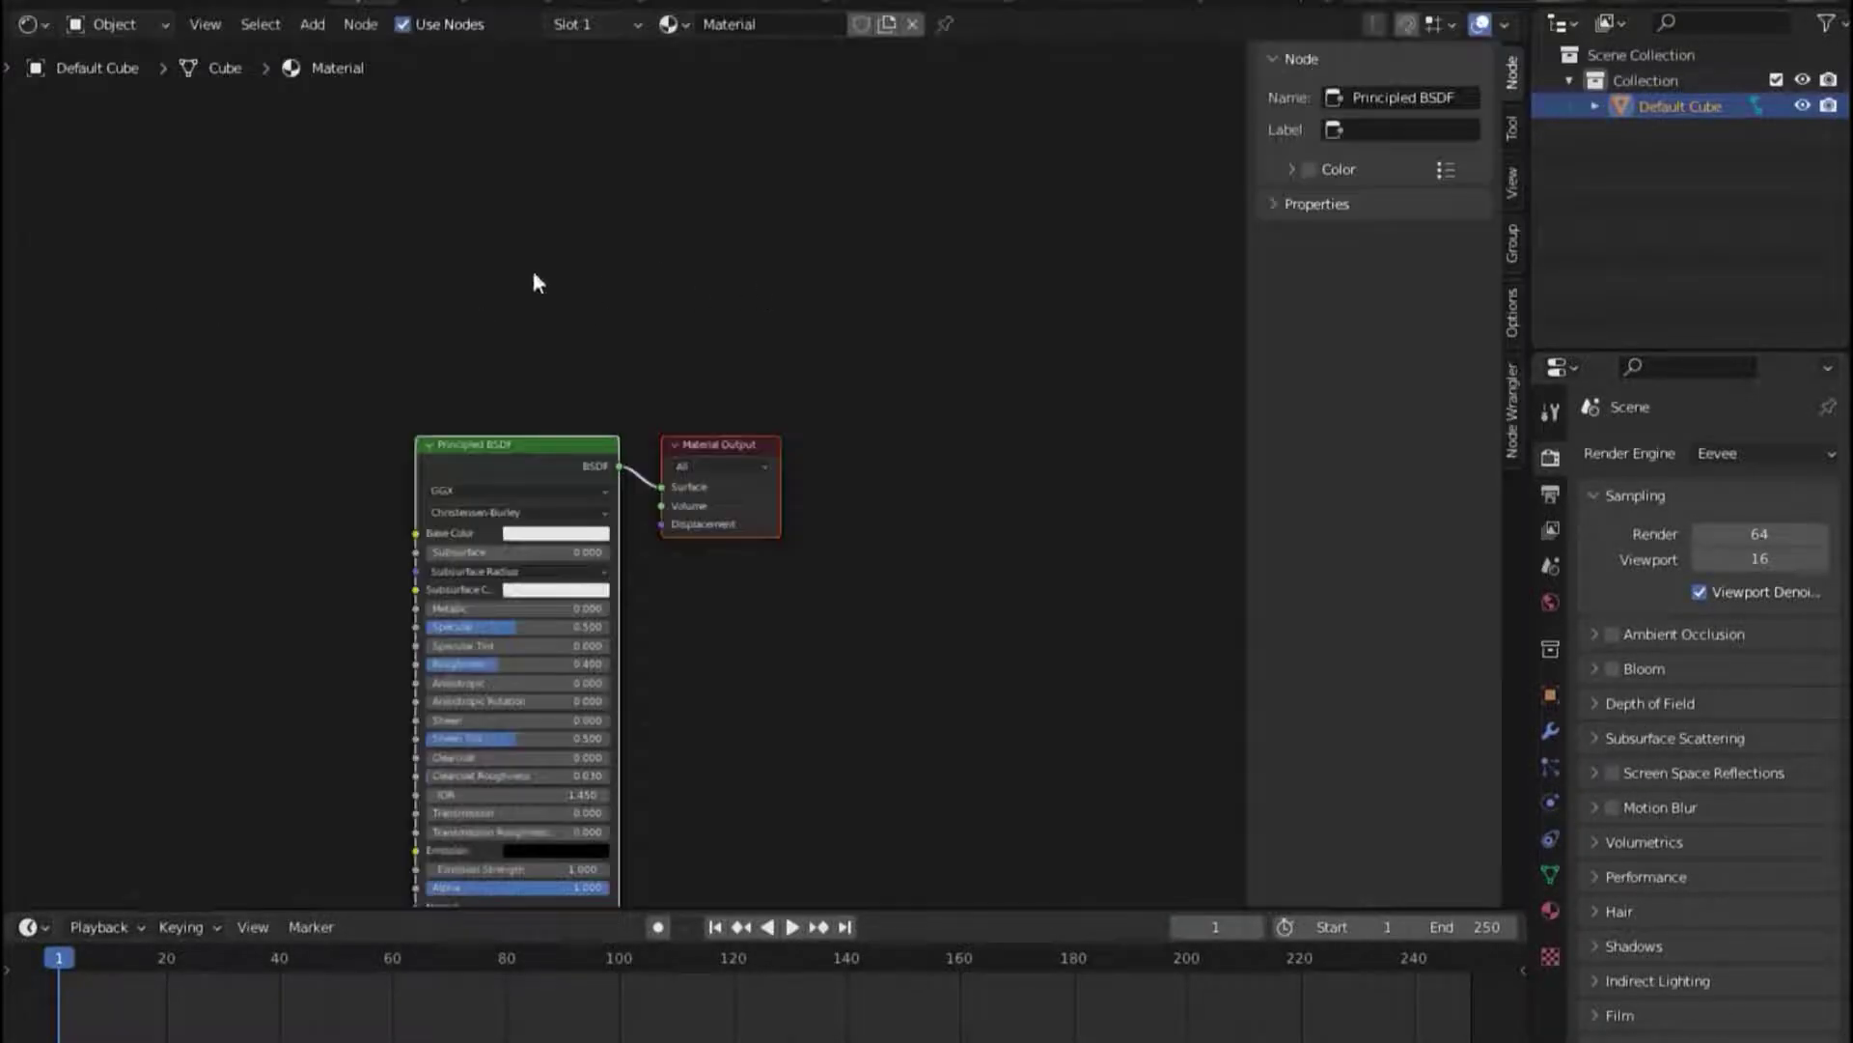
scroll(534, 281, "down", 2)
scroll(537, 298, "up", 3)
scroll(552, 301, "up", 2)
middle_click_drag(552, 301, 688, 294)
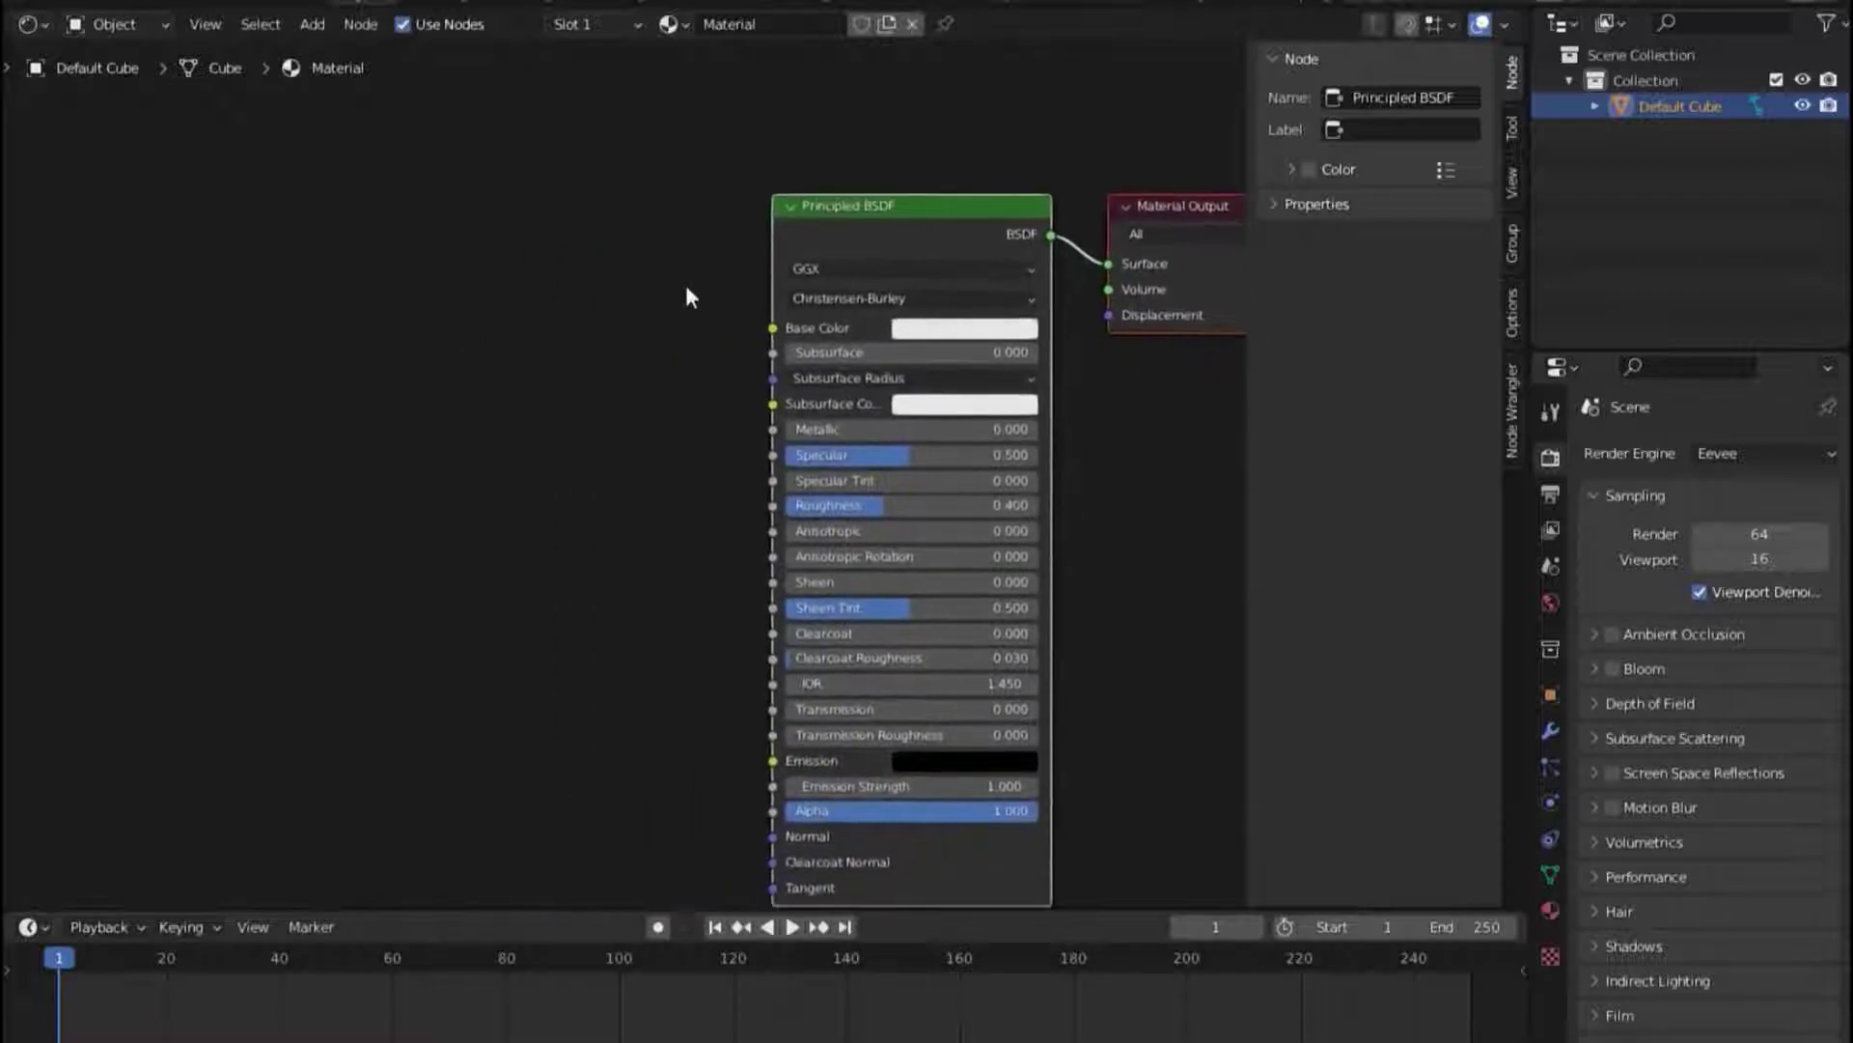
Add a Noise Texture whose Color drives Subsurface Radius, then go to the Geometry Nodes workspace
key("shift+a")
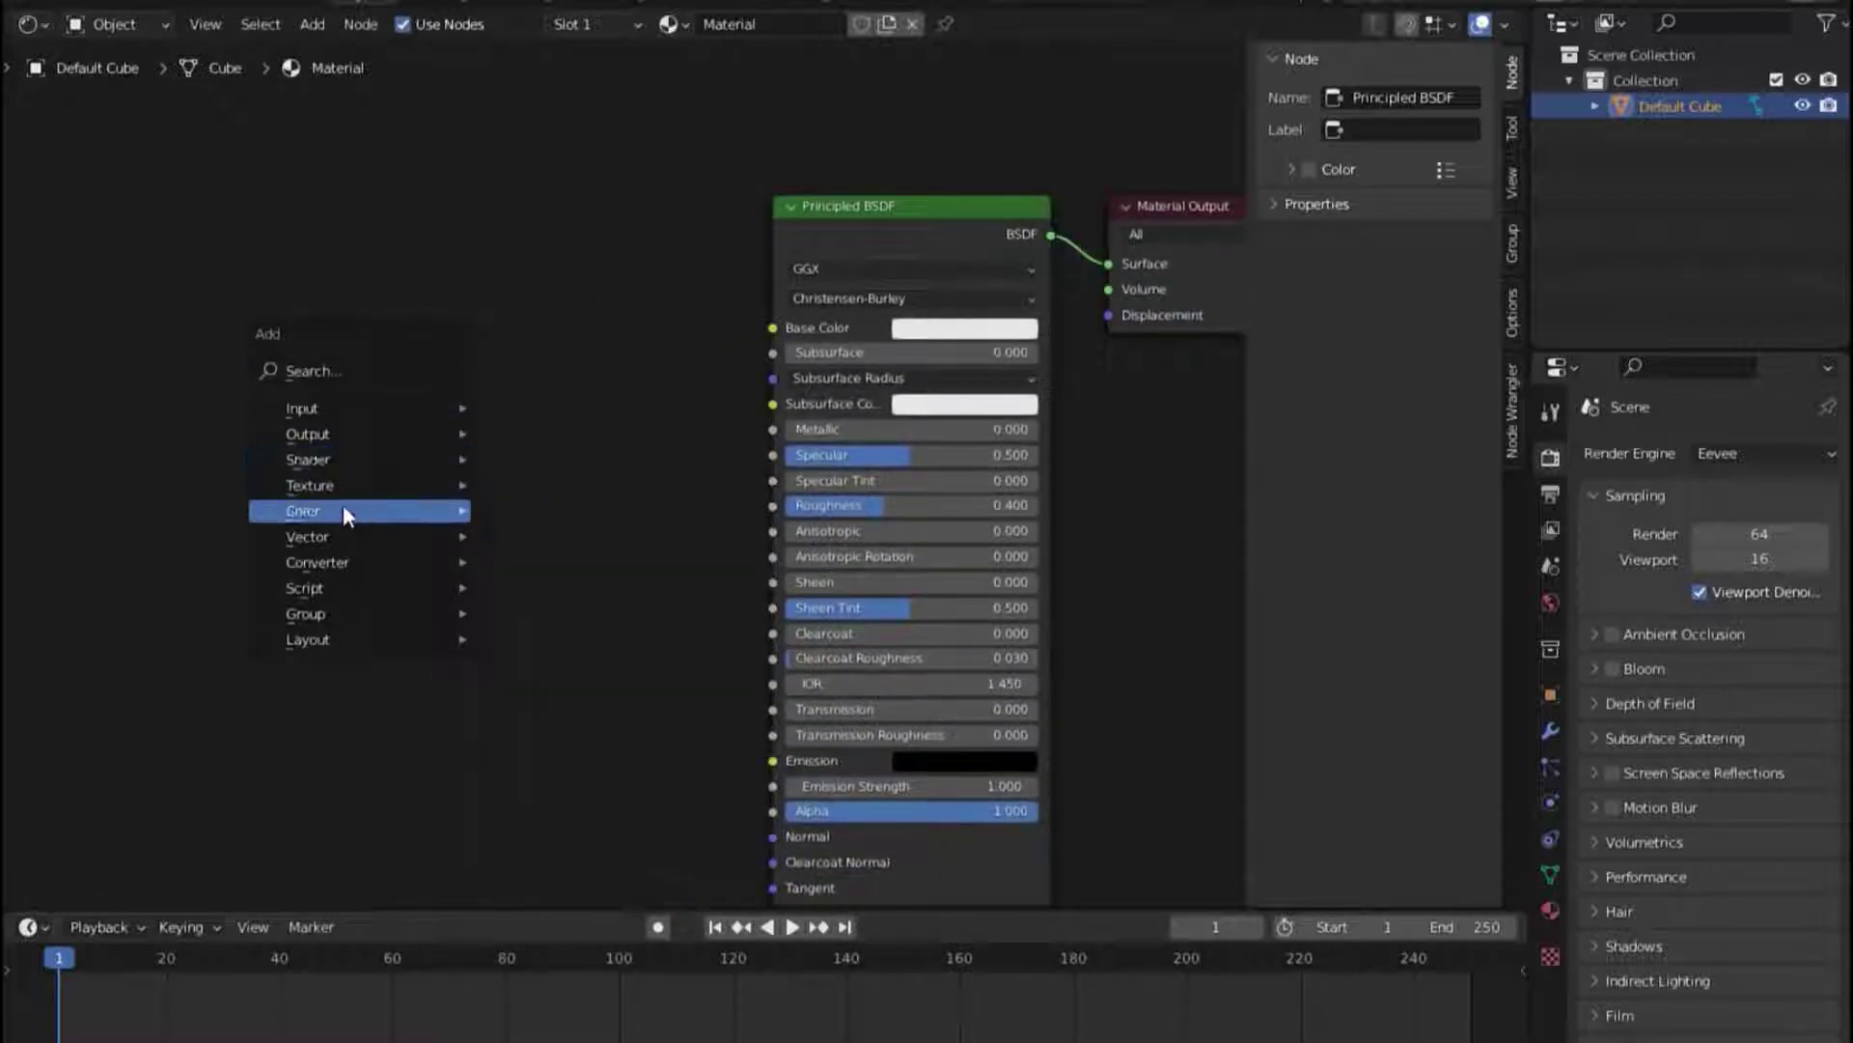
mouse_move(359, 485)
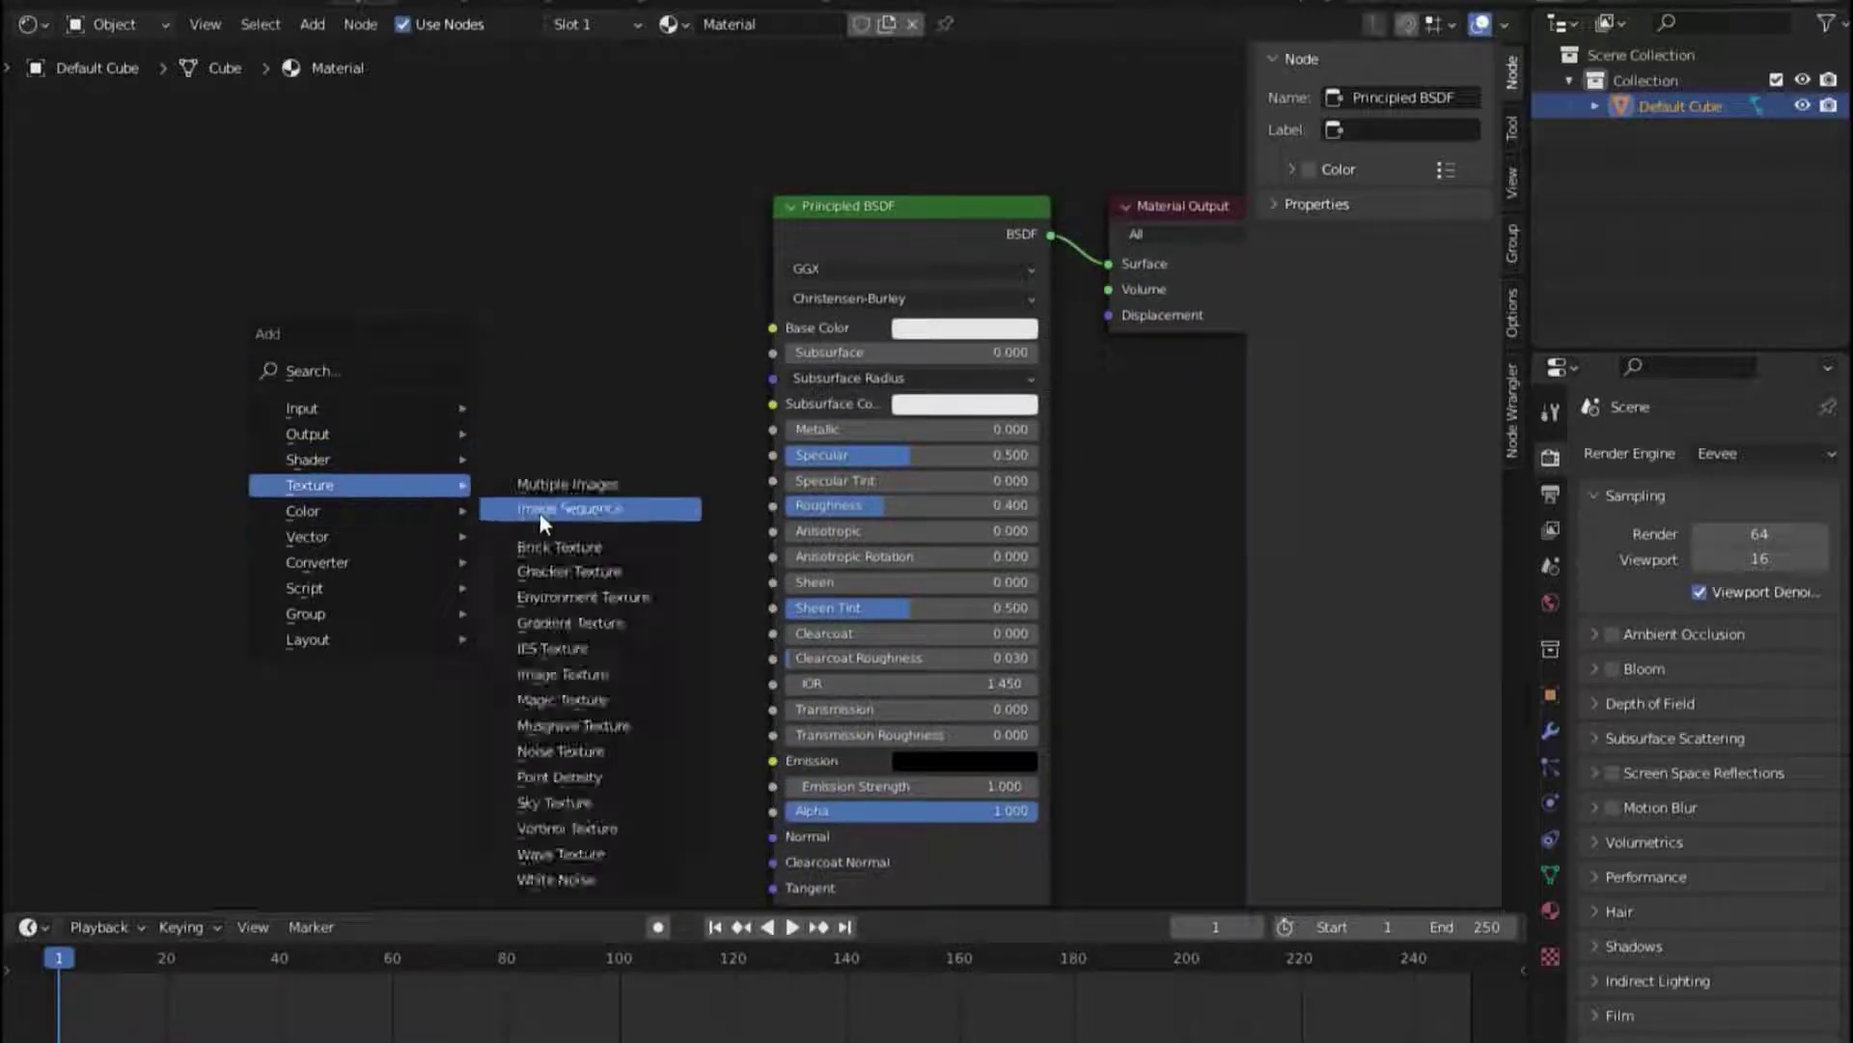
left_click(548, 755)
left_click(495, 351)
mouse_move(513, 352)
left_mouse_down()
mouse_move(740, 328)
mouse_move(762, 351)
left_mouse_up()
scroll(637, 343, "up", 2)
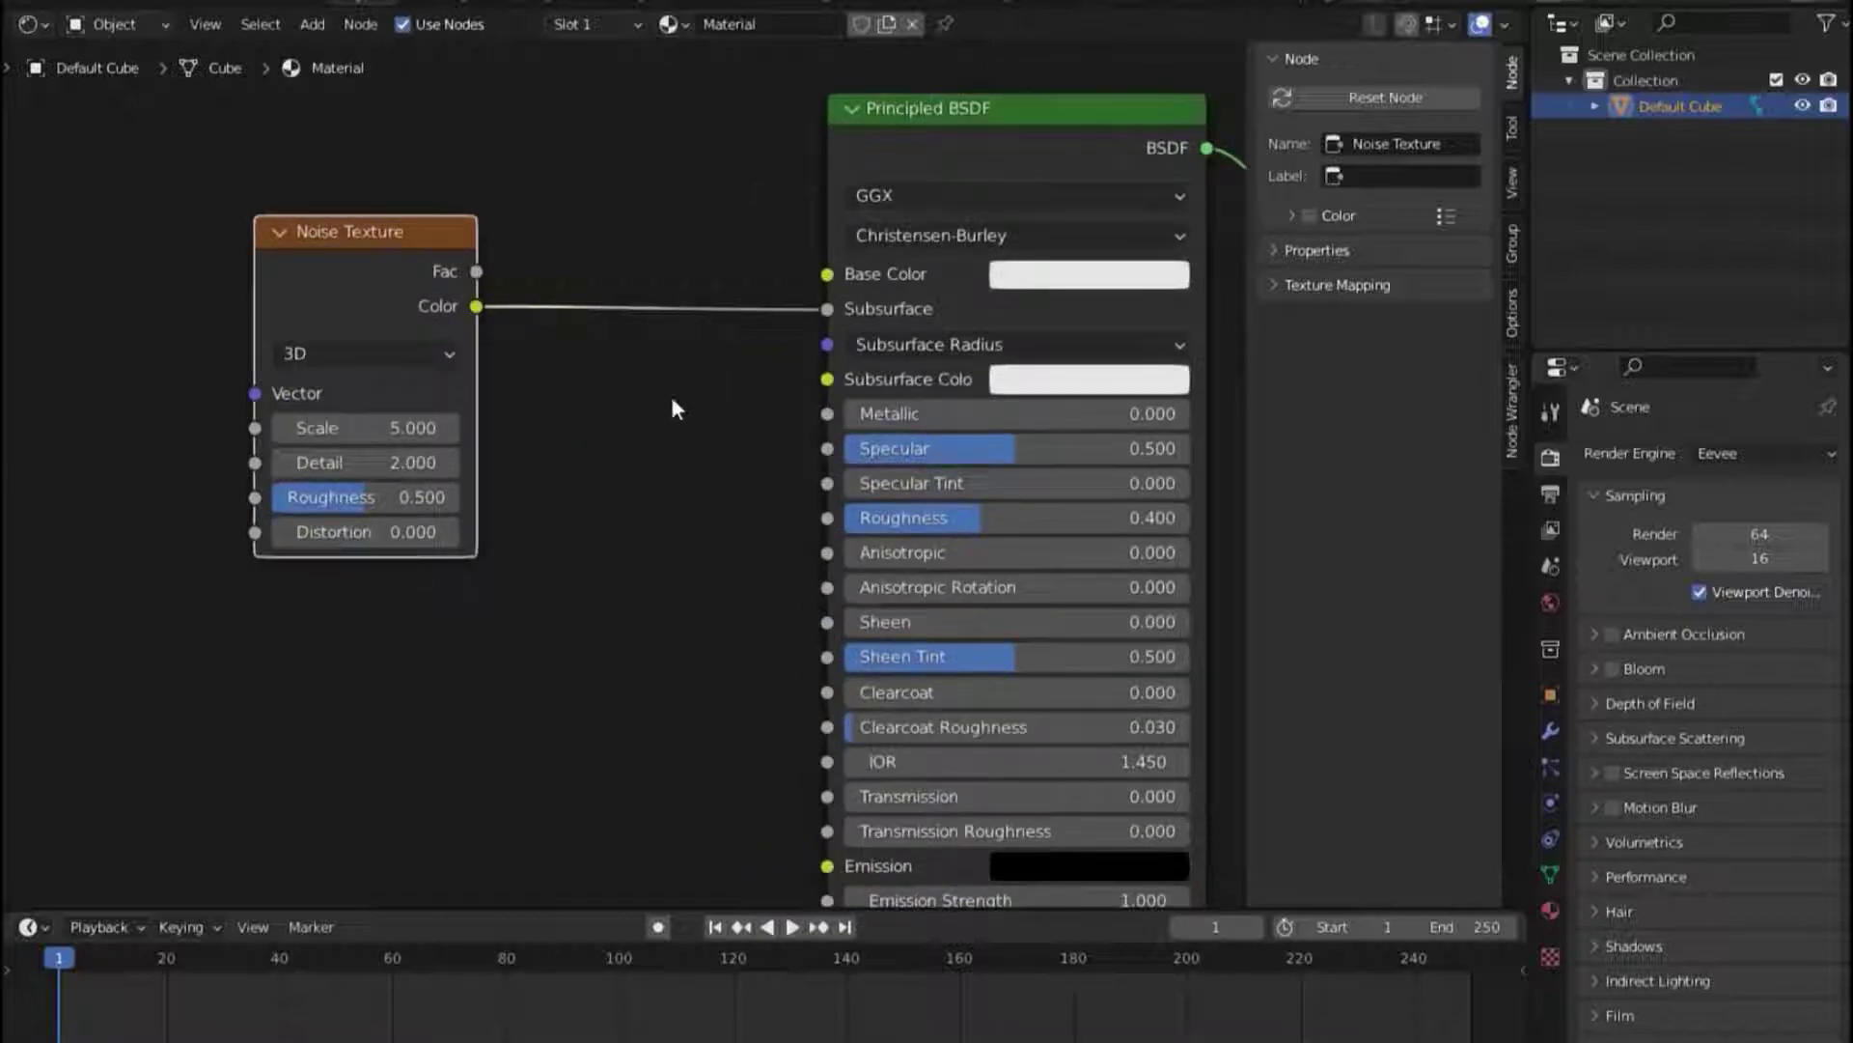
left_click_drag(826, 309, 816, 344)
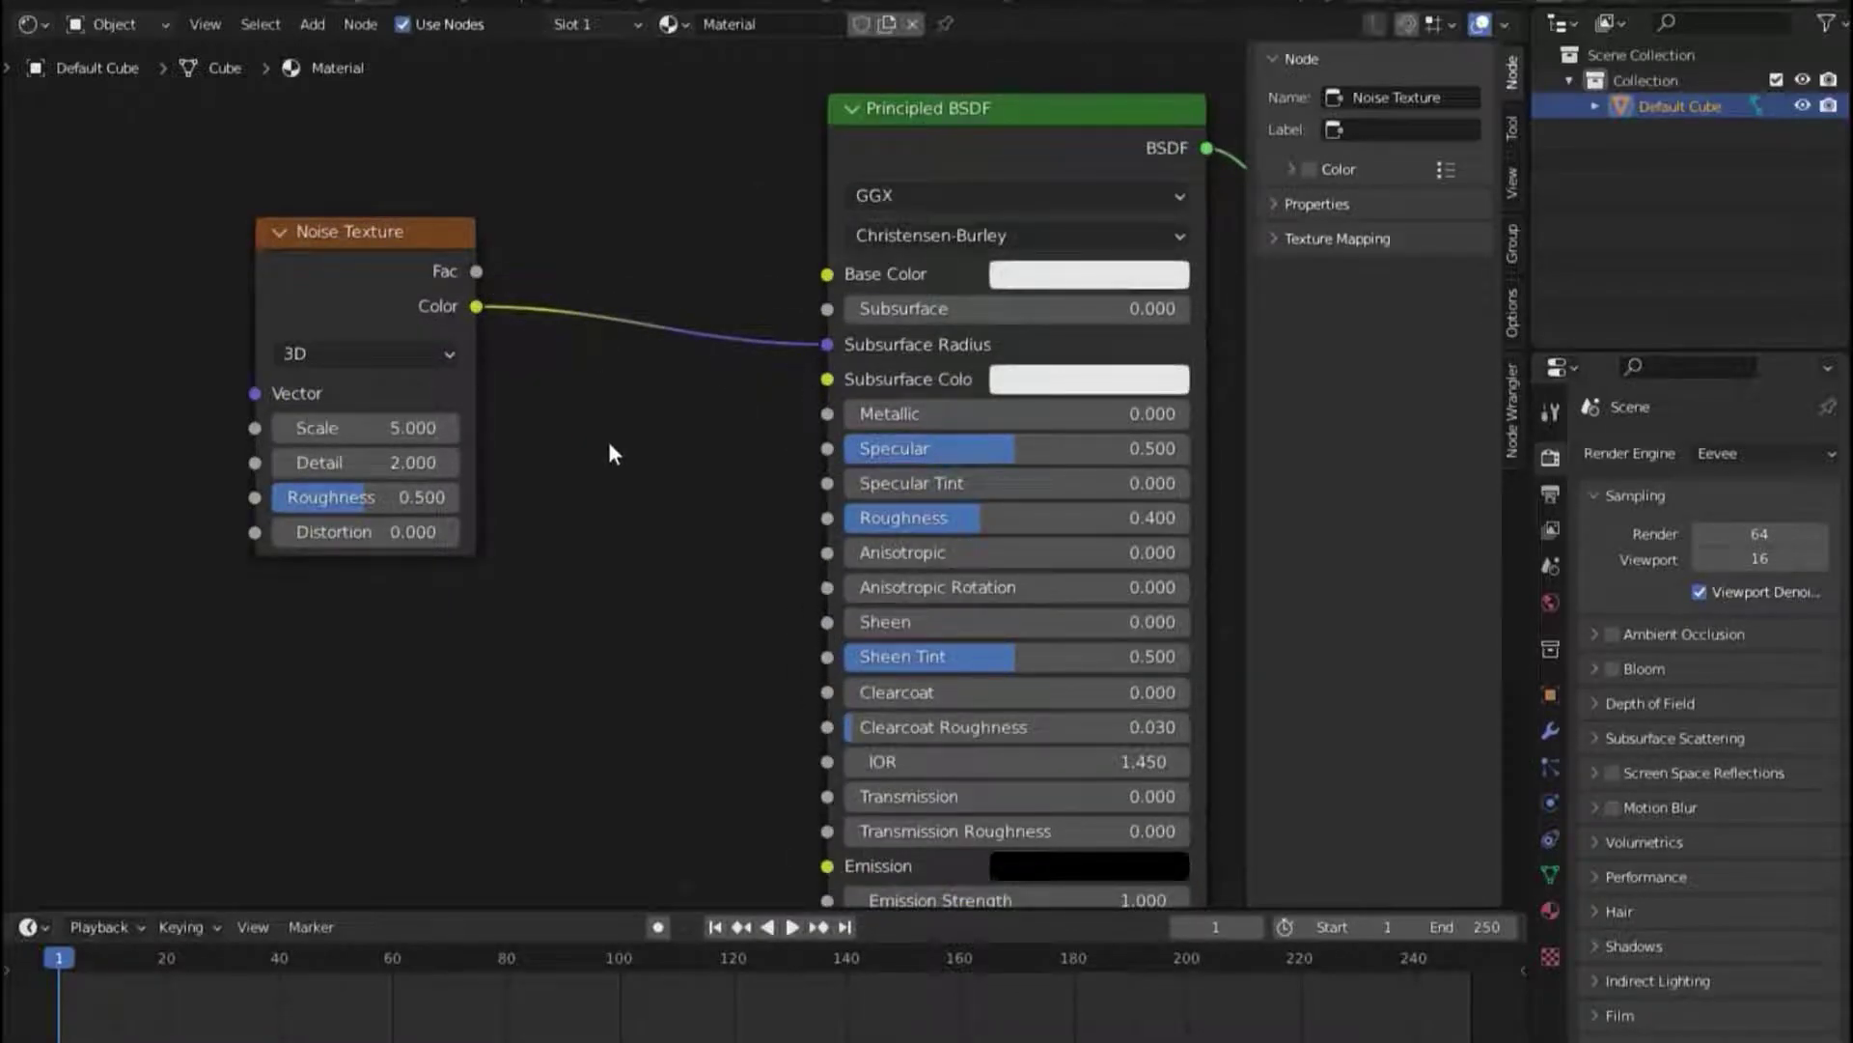
scroll(608, 446, "down", 2)
mouse_move(496, 342)
left_mouse_down()
mouse_move(549, 302)
mouse_move(468, 253)
mouse_move(483, 236)
mouse_move(378, 383)
mouse_move(467, 191)
mouse_move(469, 34)
mouse_move(484, 745)
mouse_move(506, 917)
mouse_move(15, 352)
mouse_move(136, 354)
mouse_move(505, 75)
mouse_move(526, 14)
mouse_move(623, 263)
left_mouse_up()
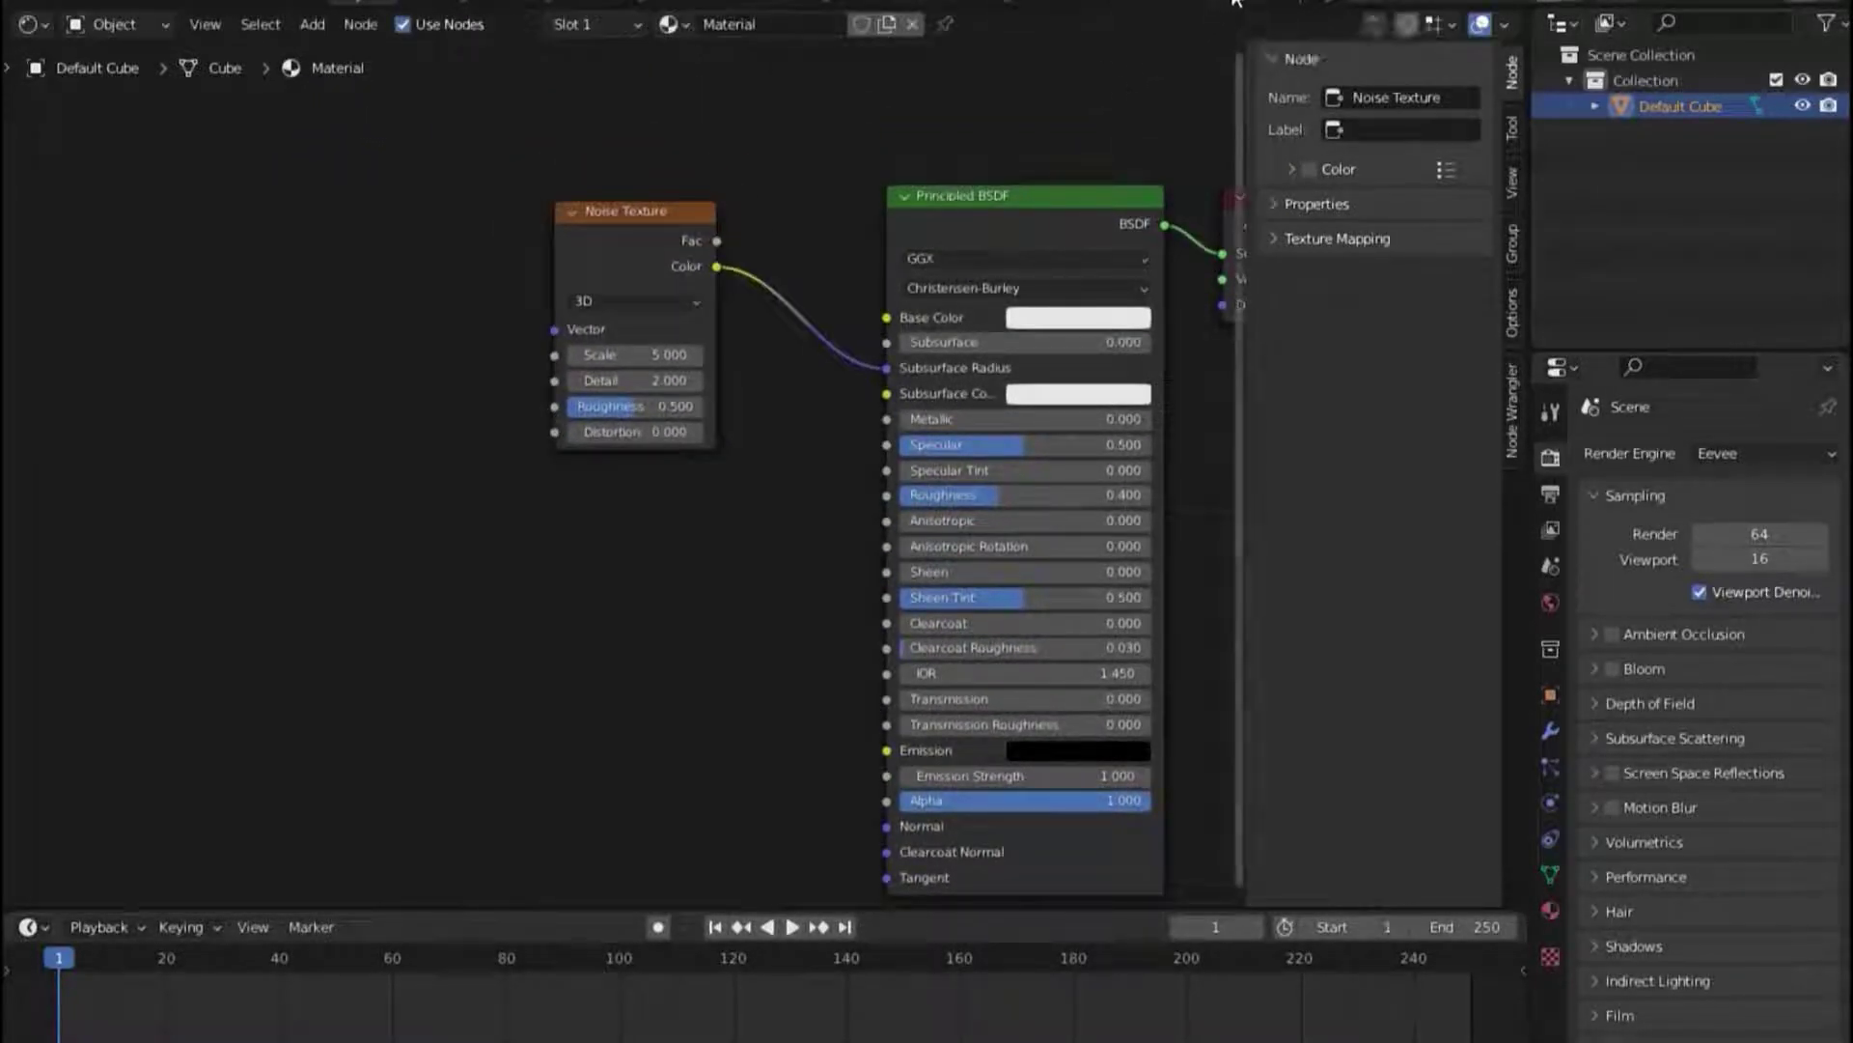
left_click(1175, 5)
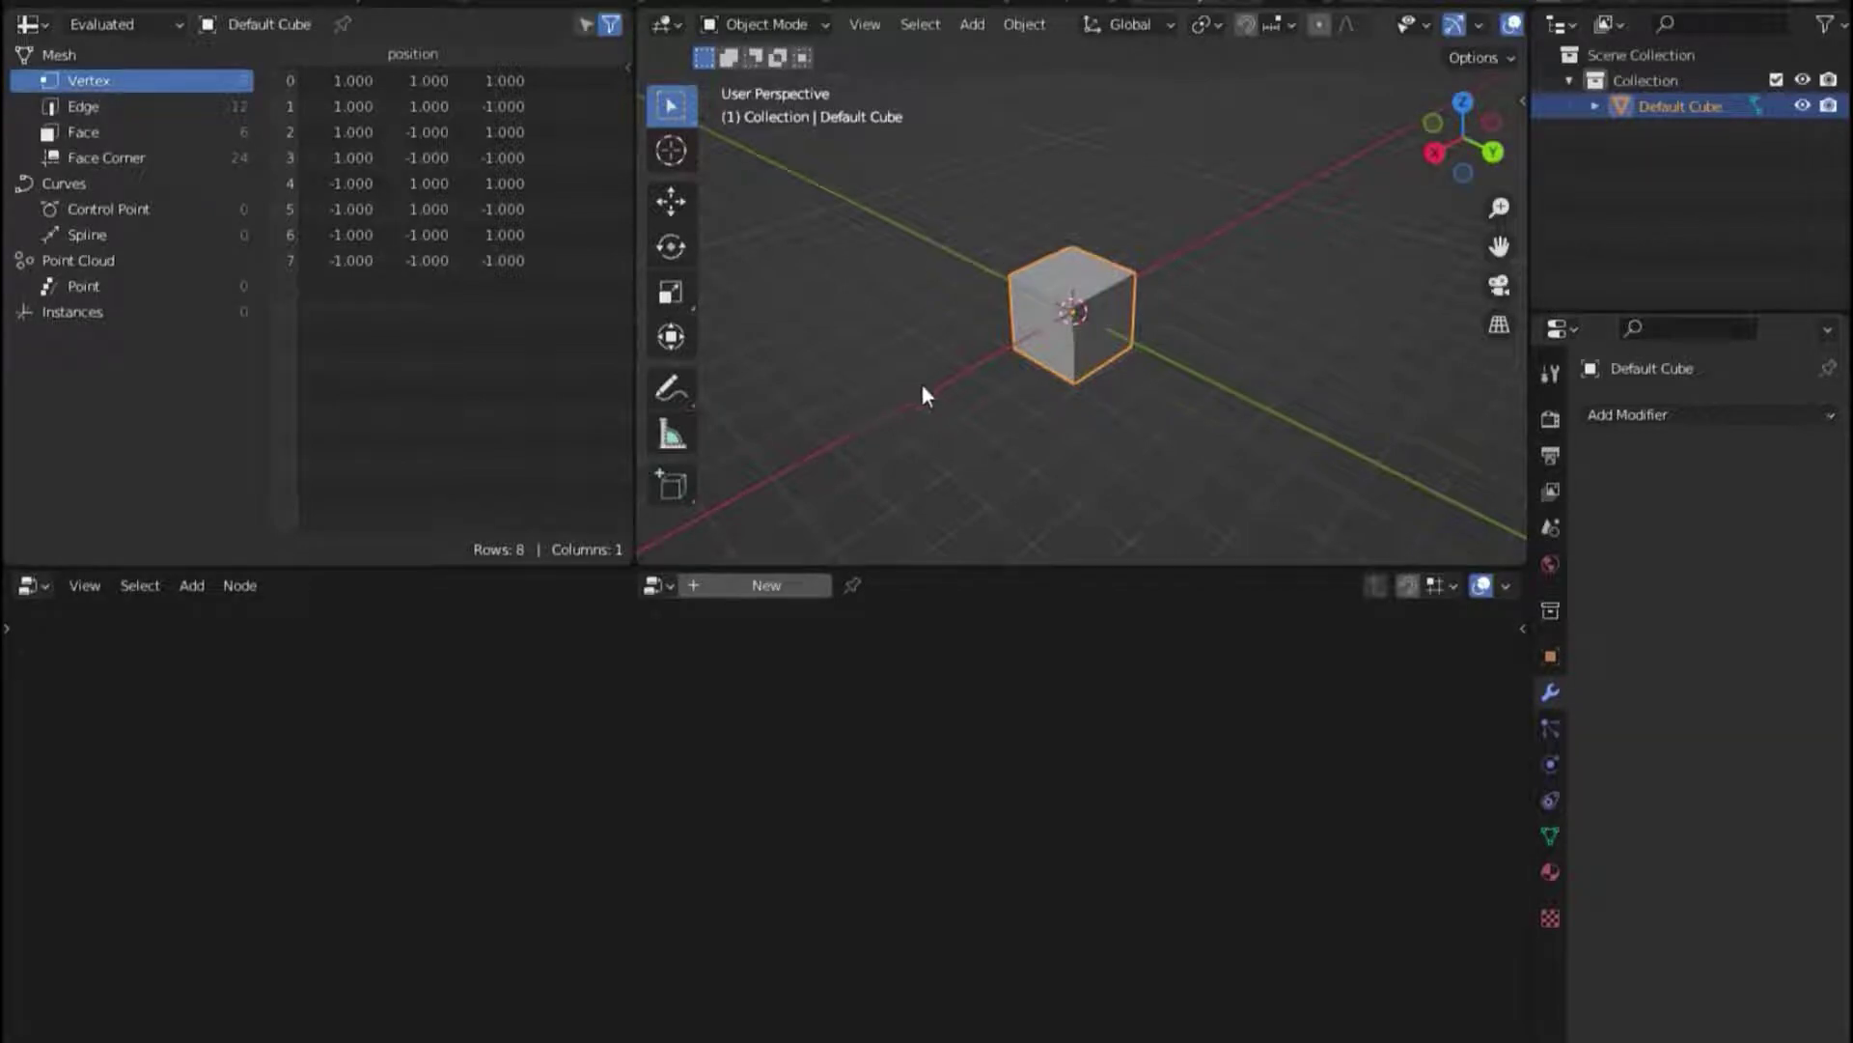
Create a new geometry node tree on the cube holding only Group Input and Group Output
scroll(1016, 419, "up", 3)
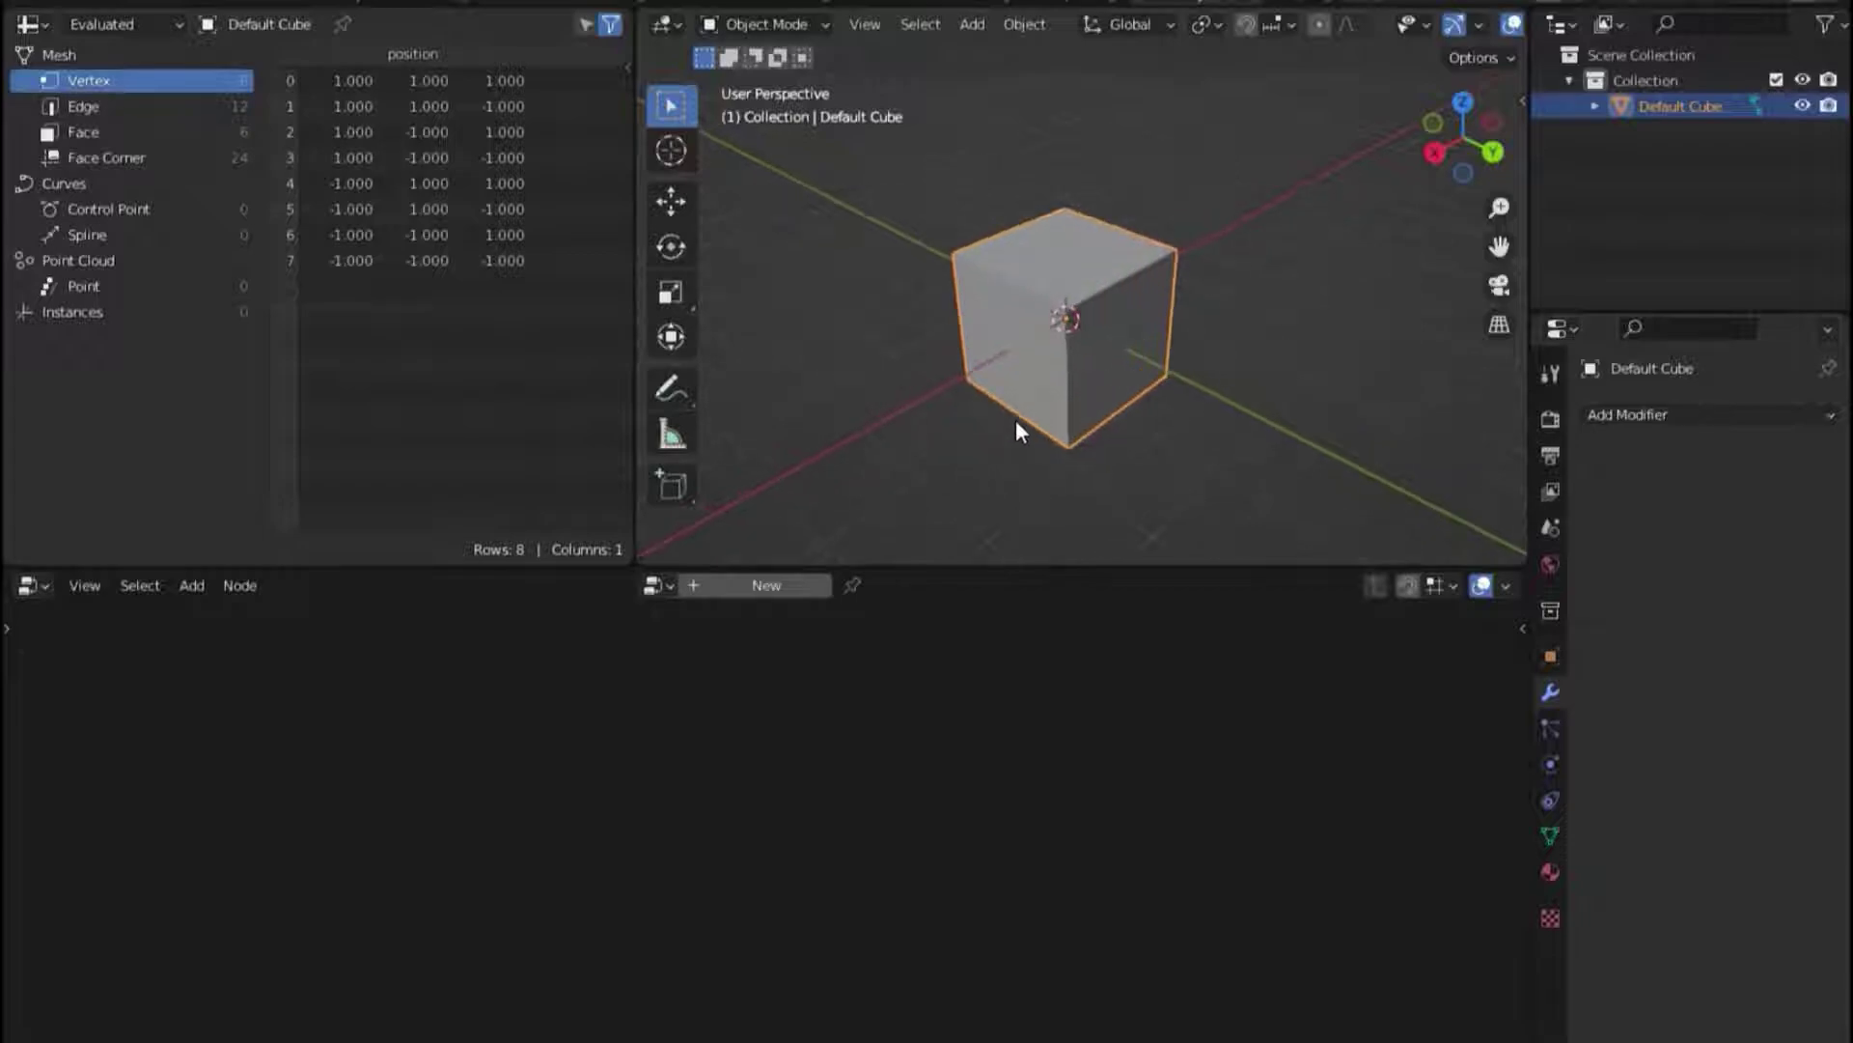
left_click(780, 585)
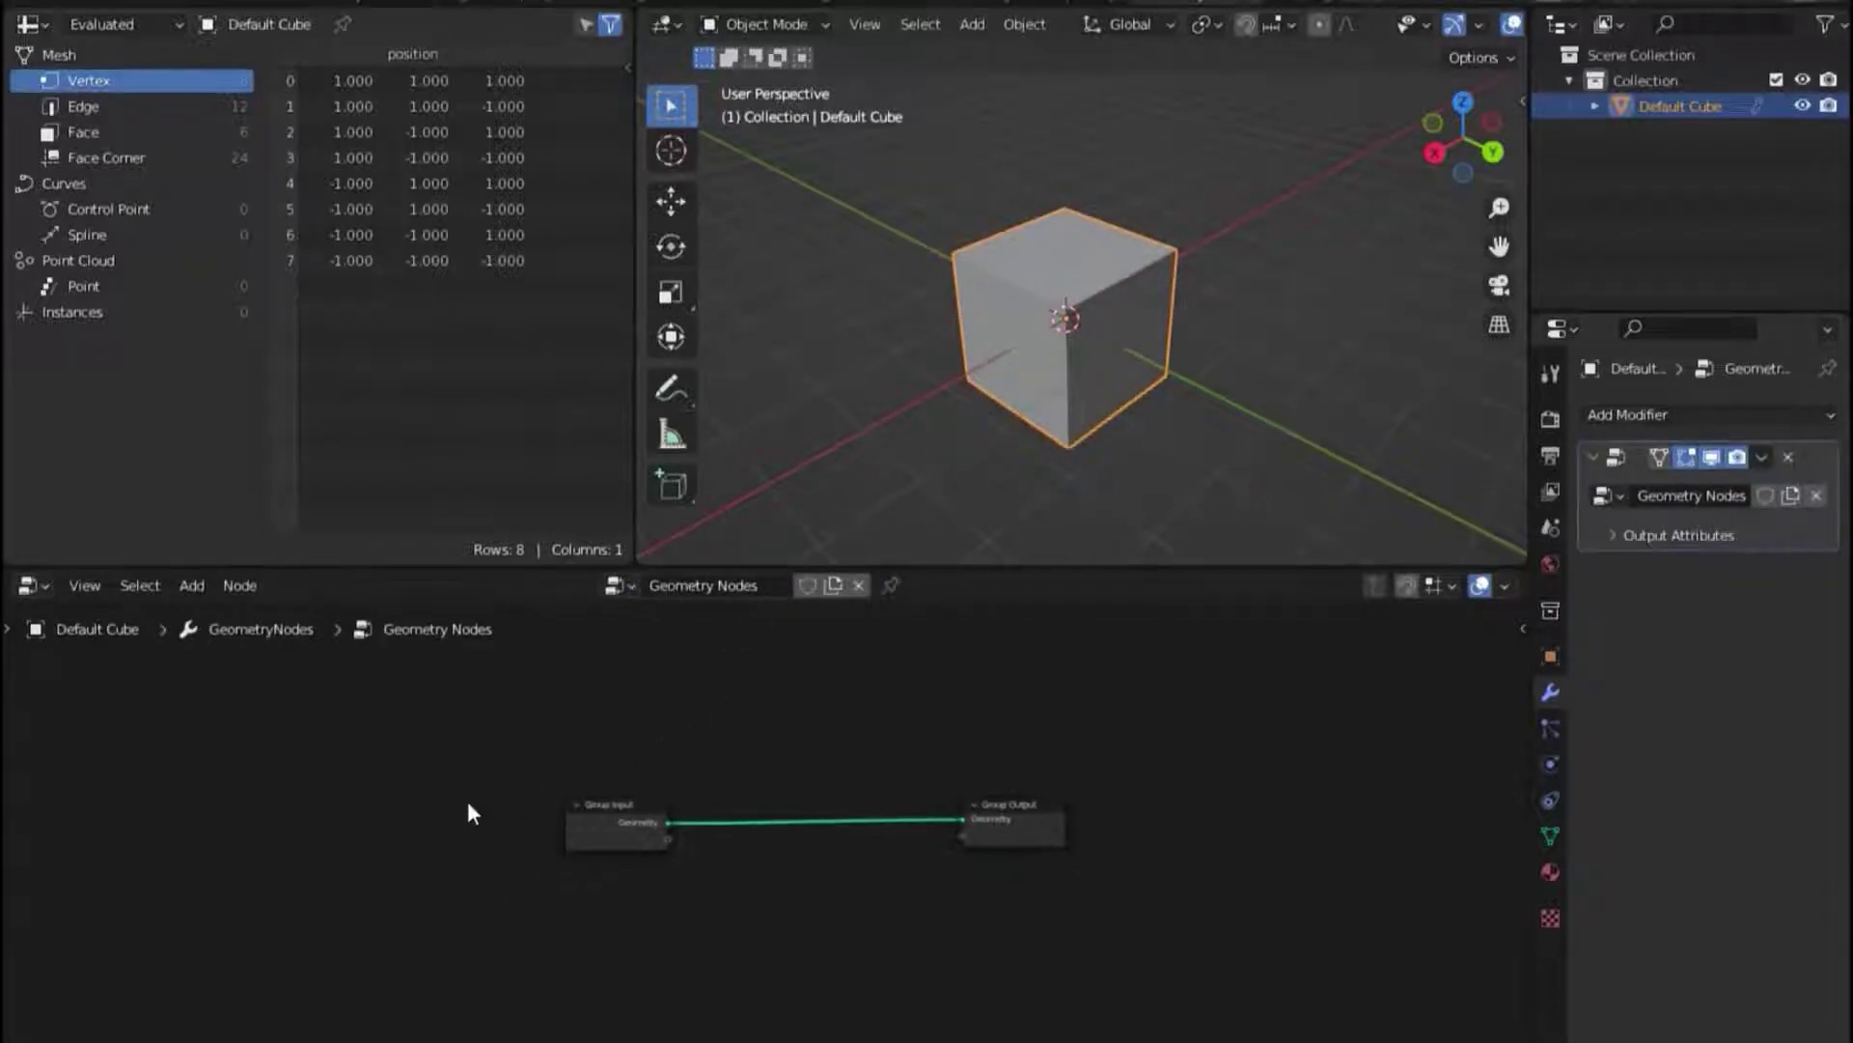
key("shift+a")
middle_click_drag(624, 796, 666, 666)
Turn the area into the Asset Browser showing the furniture assets
key("Home")
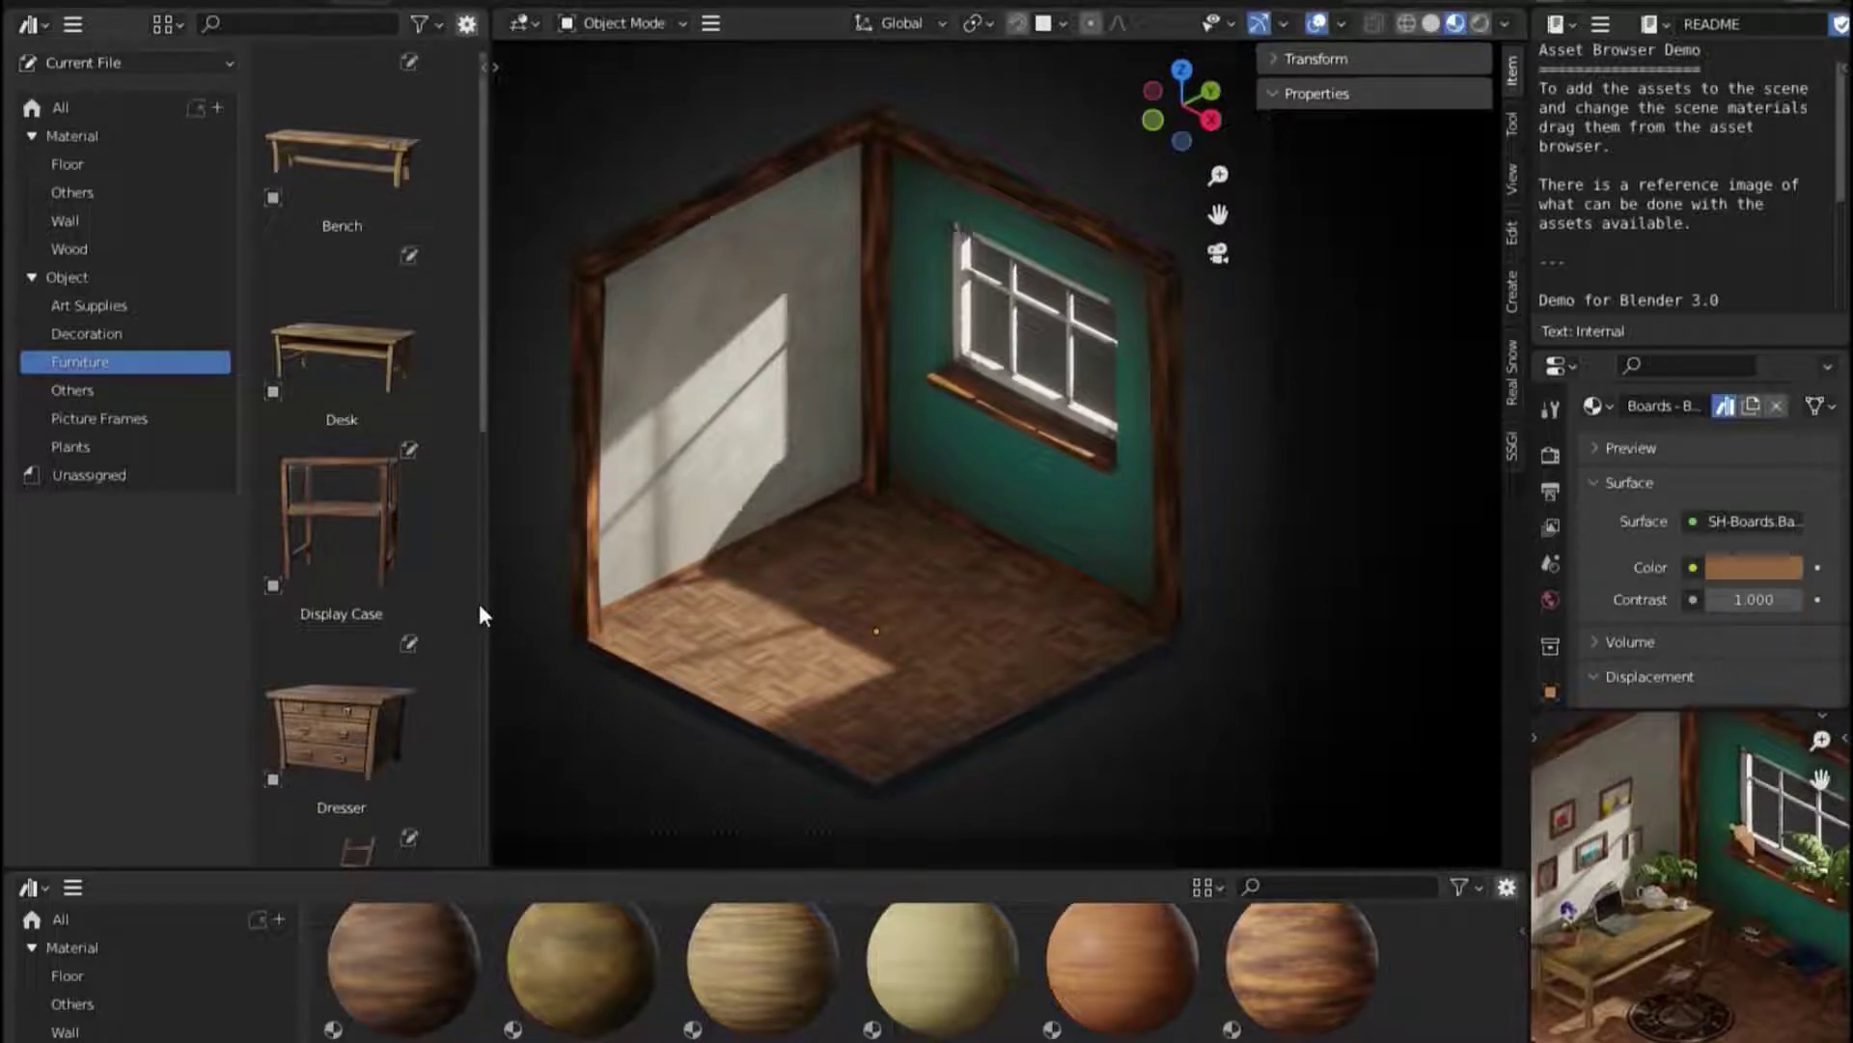
scroll(731, 553, "down", 1)
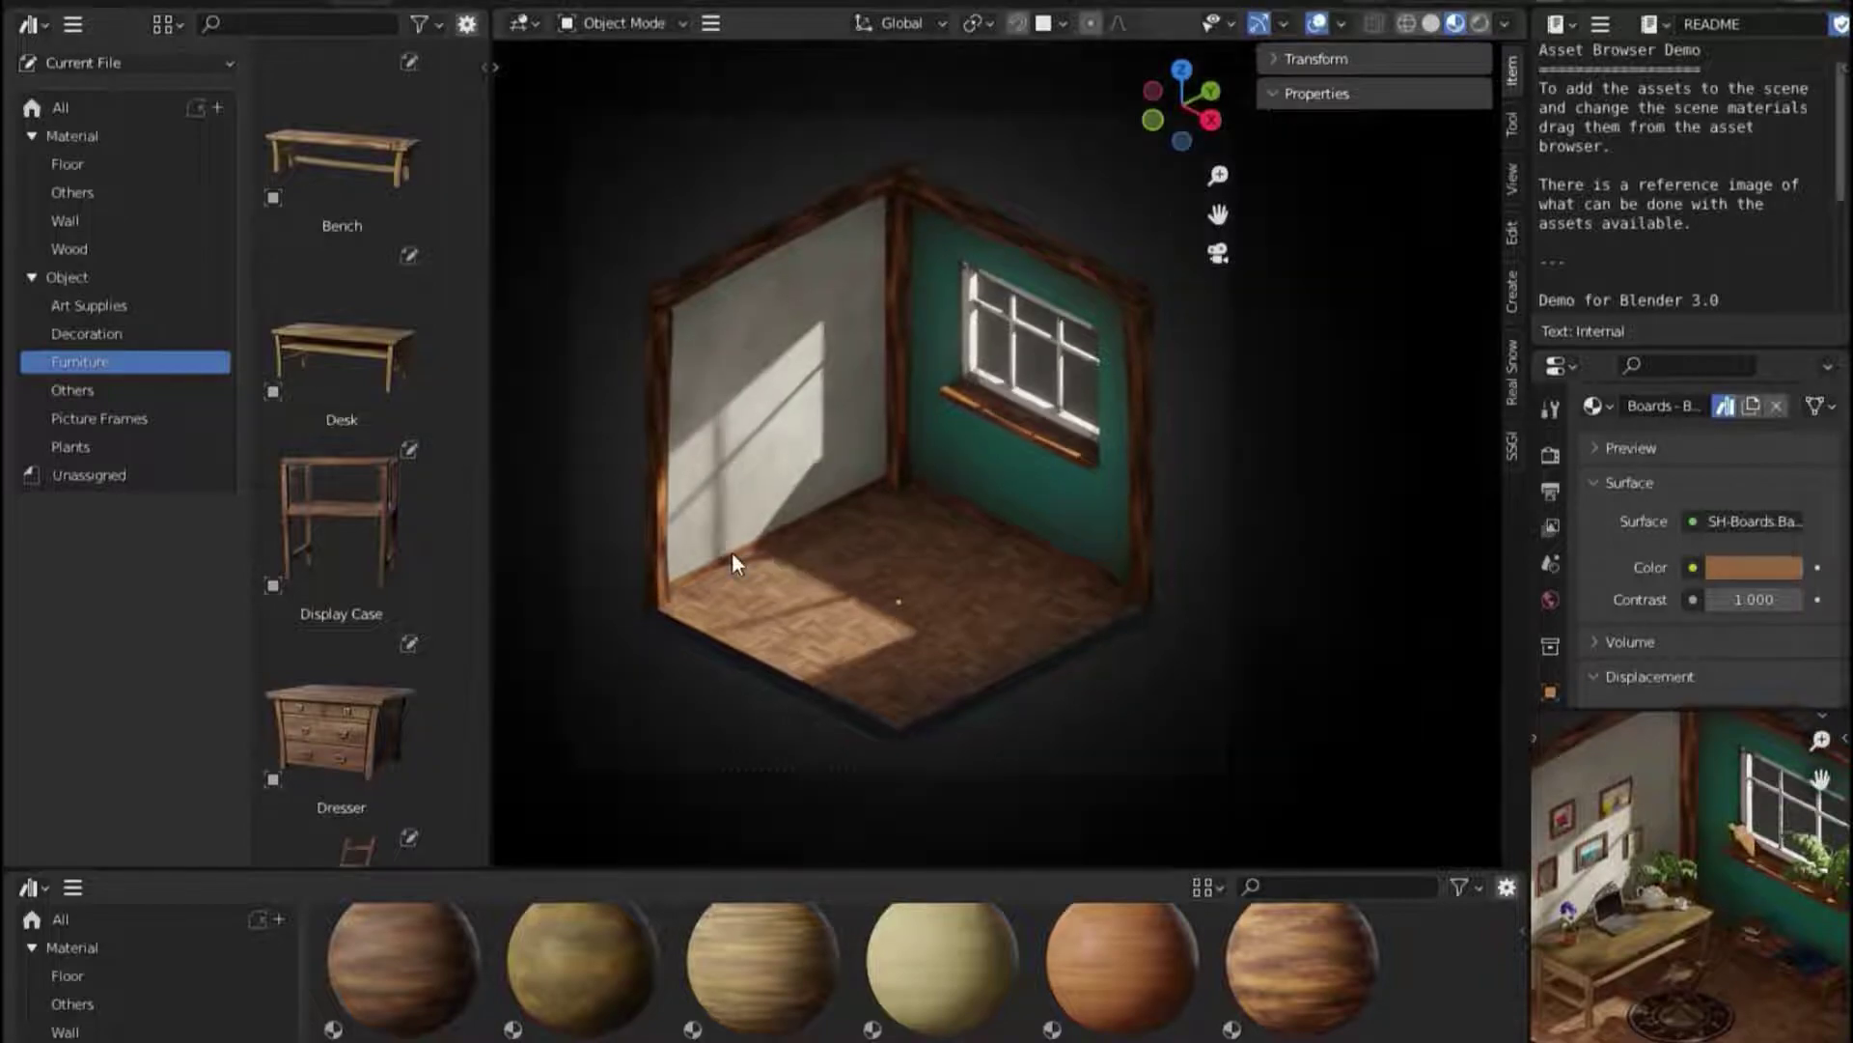
scroll(732, 552, "up", 1)
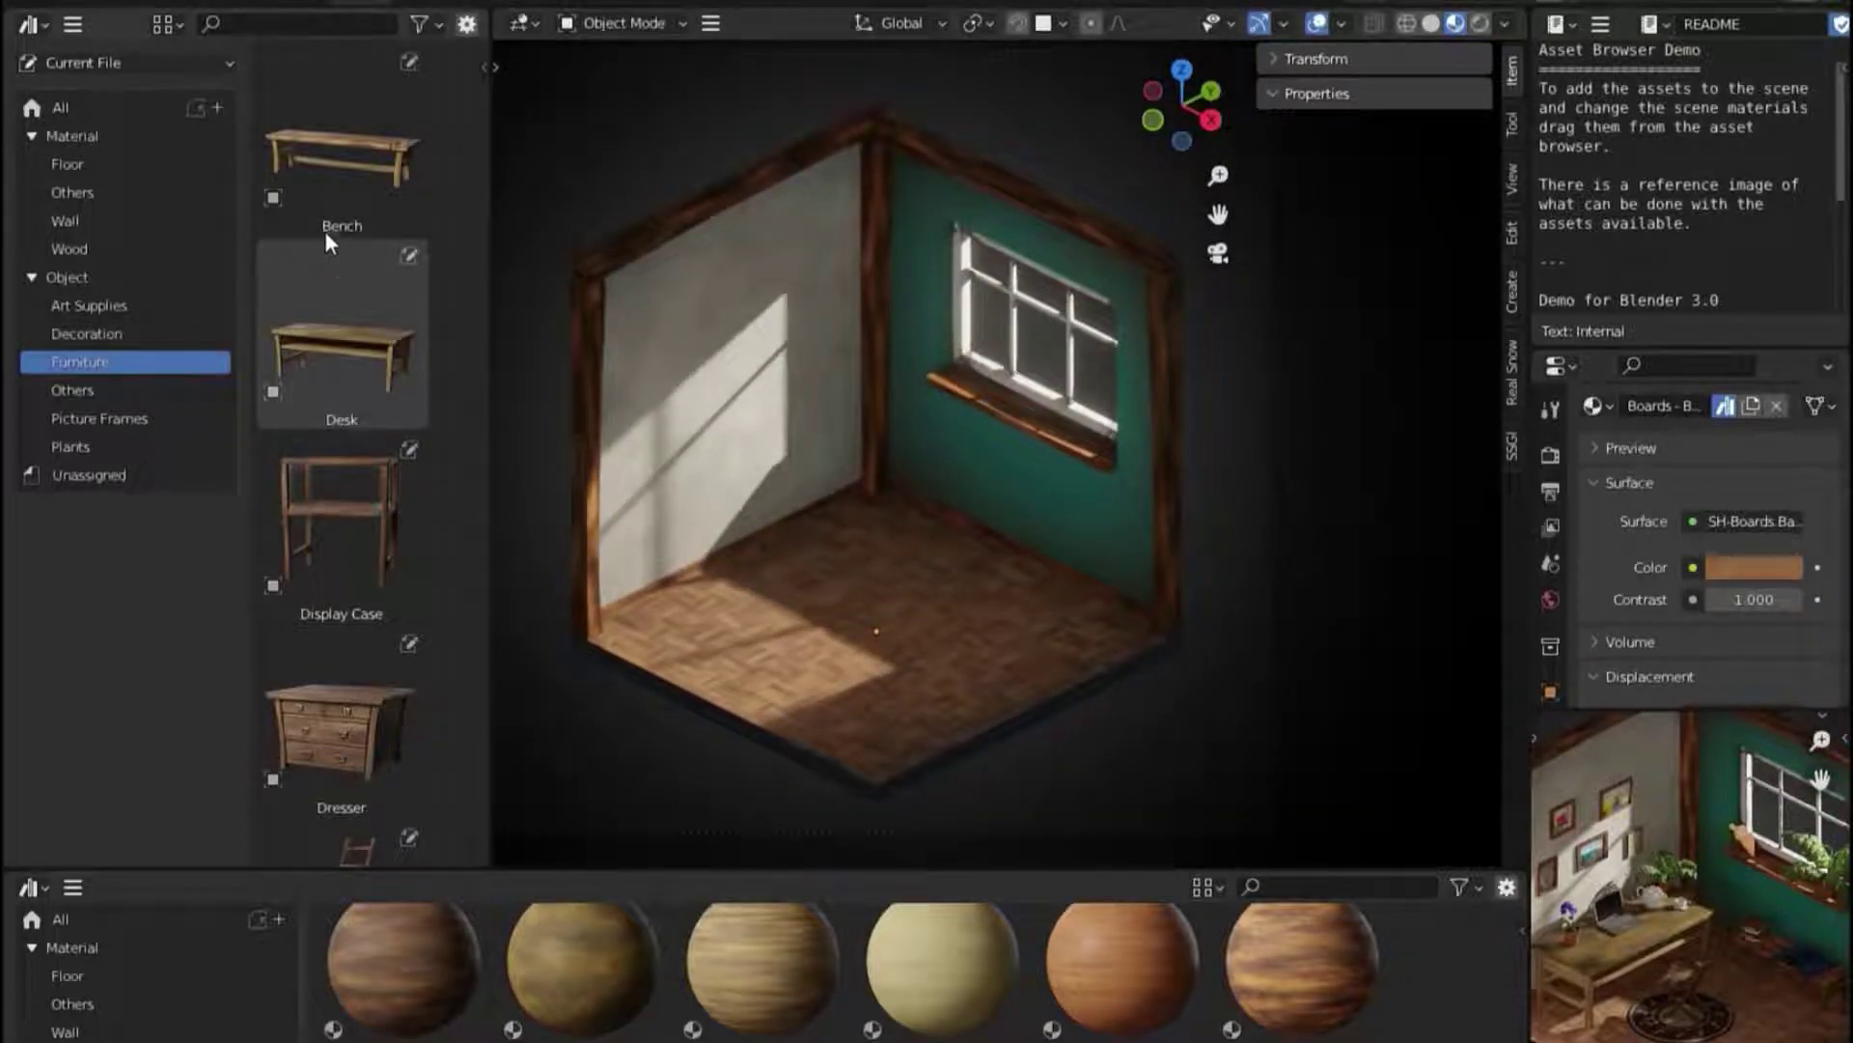
left_click_drag(262, 212, 179, 118)
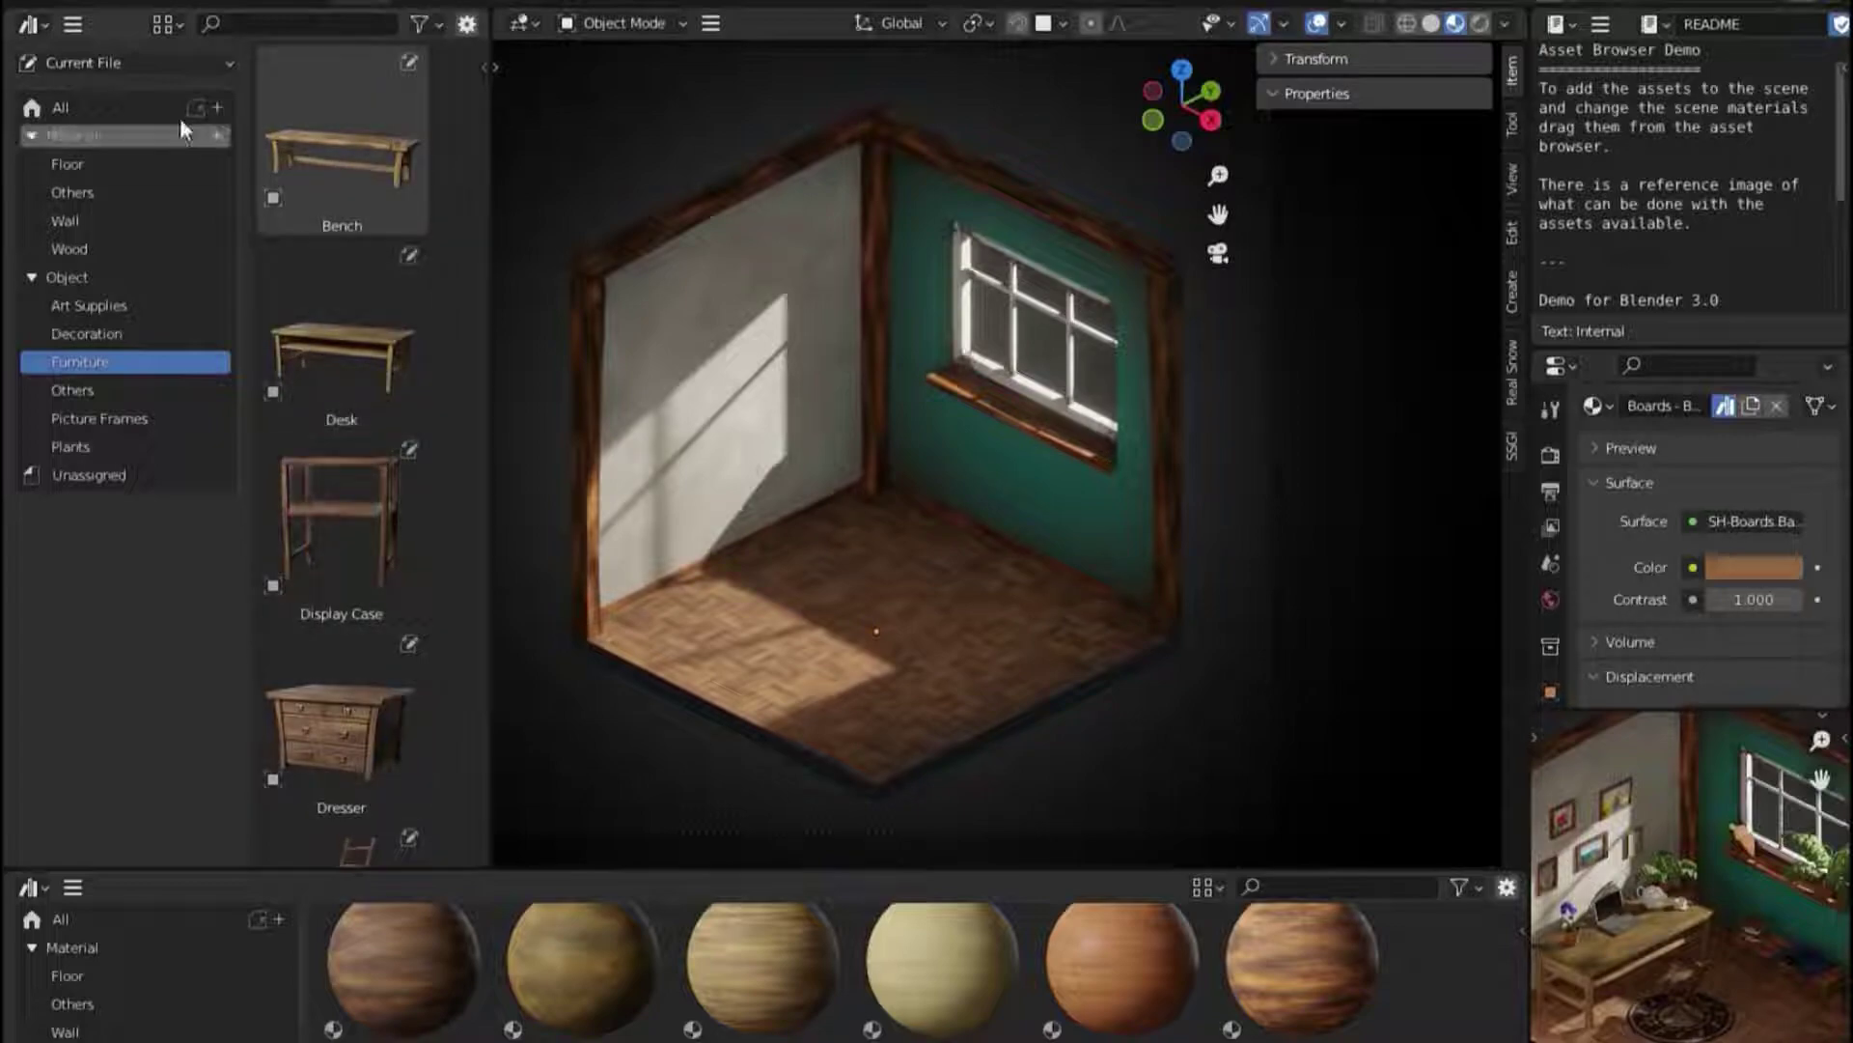
left_click(31, 23)
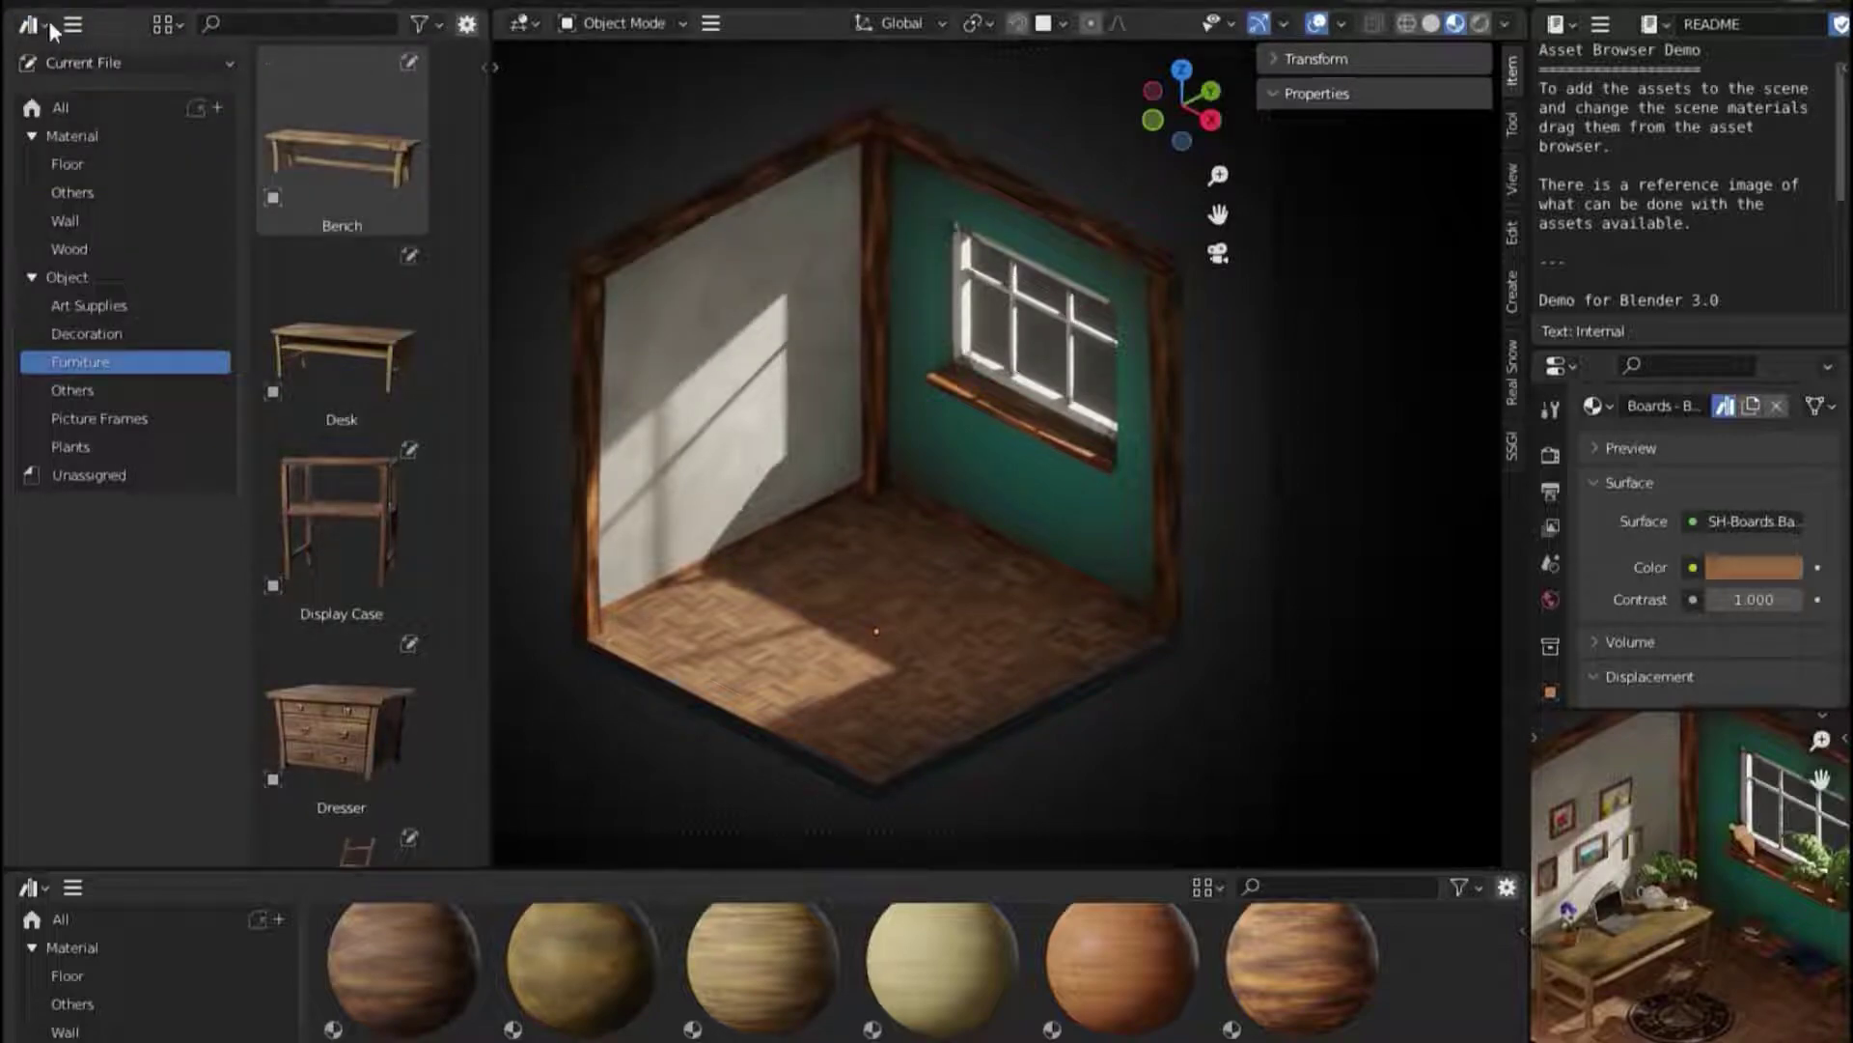
left_click(48, 27)
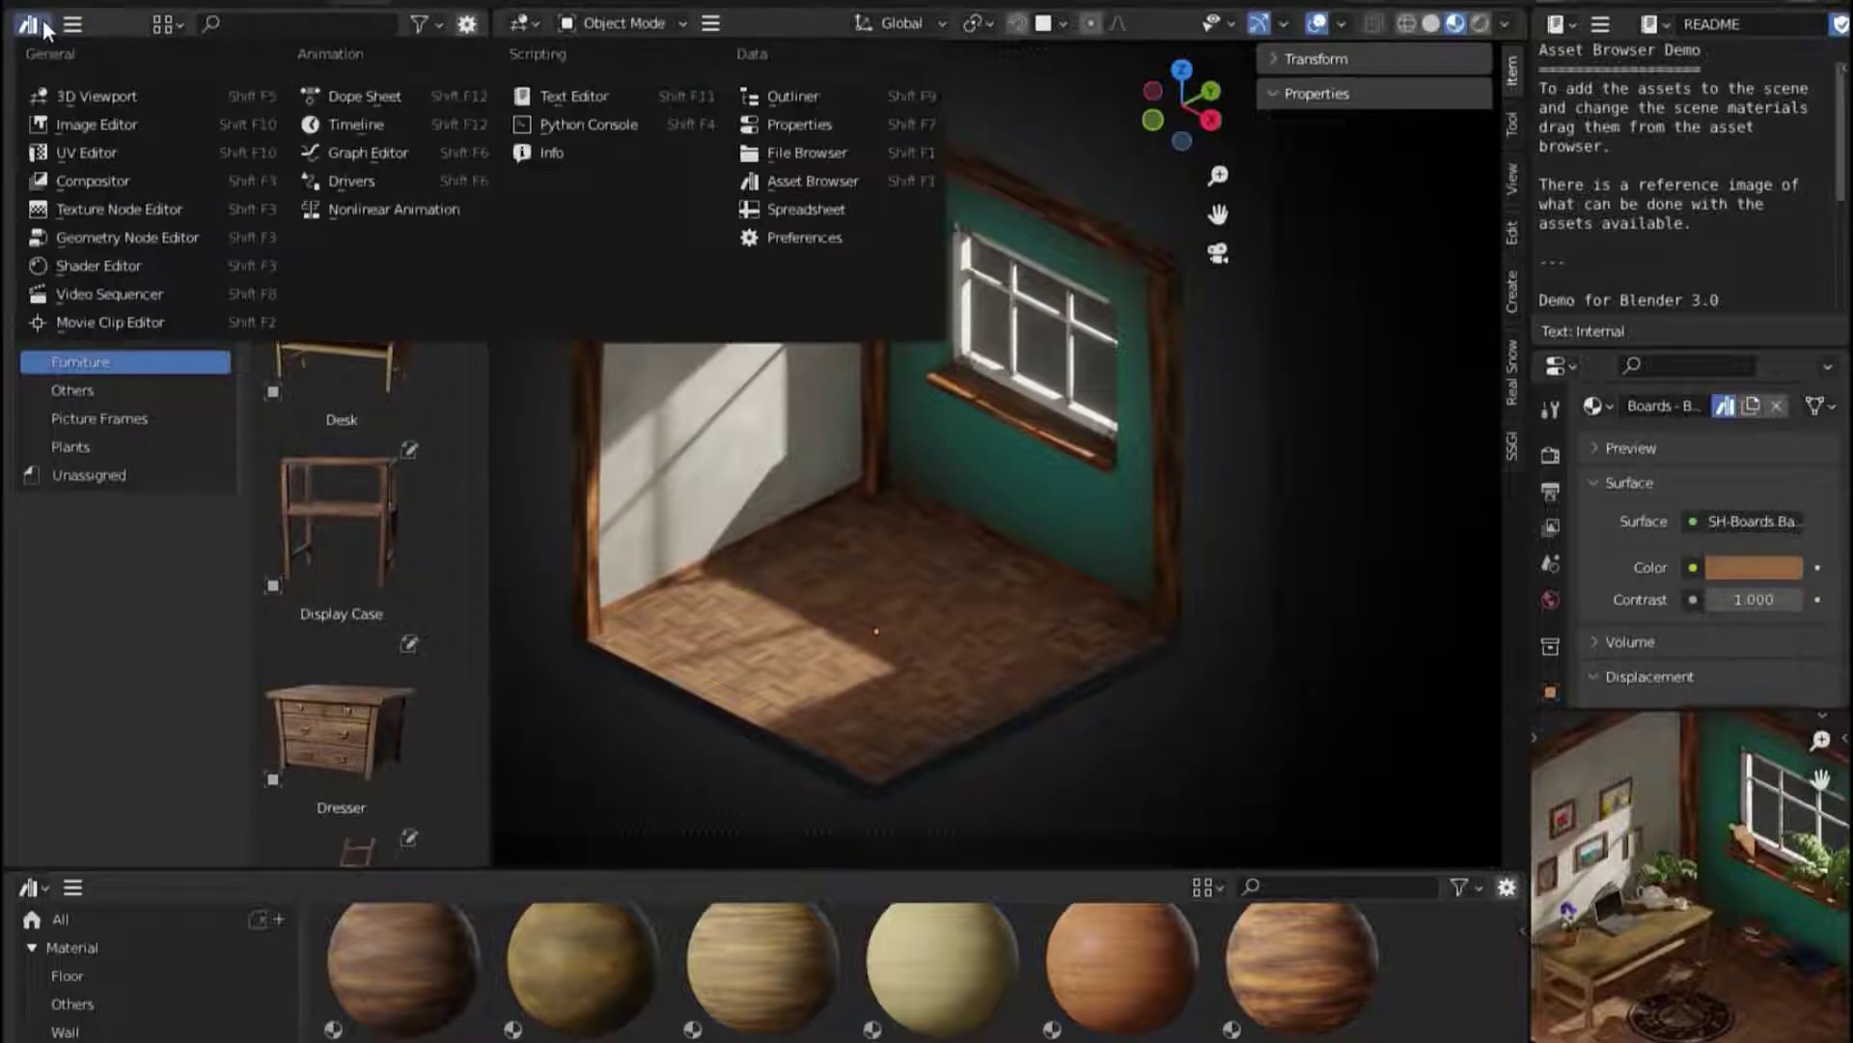
left_click(809, 181)
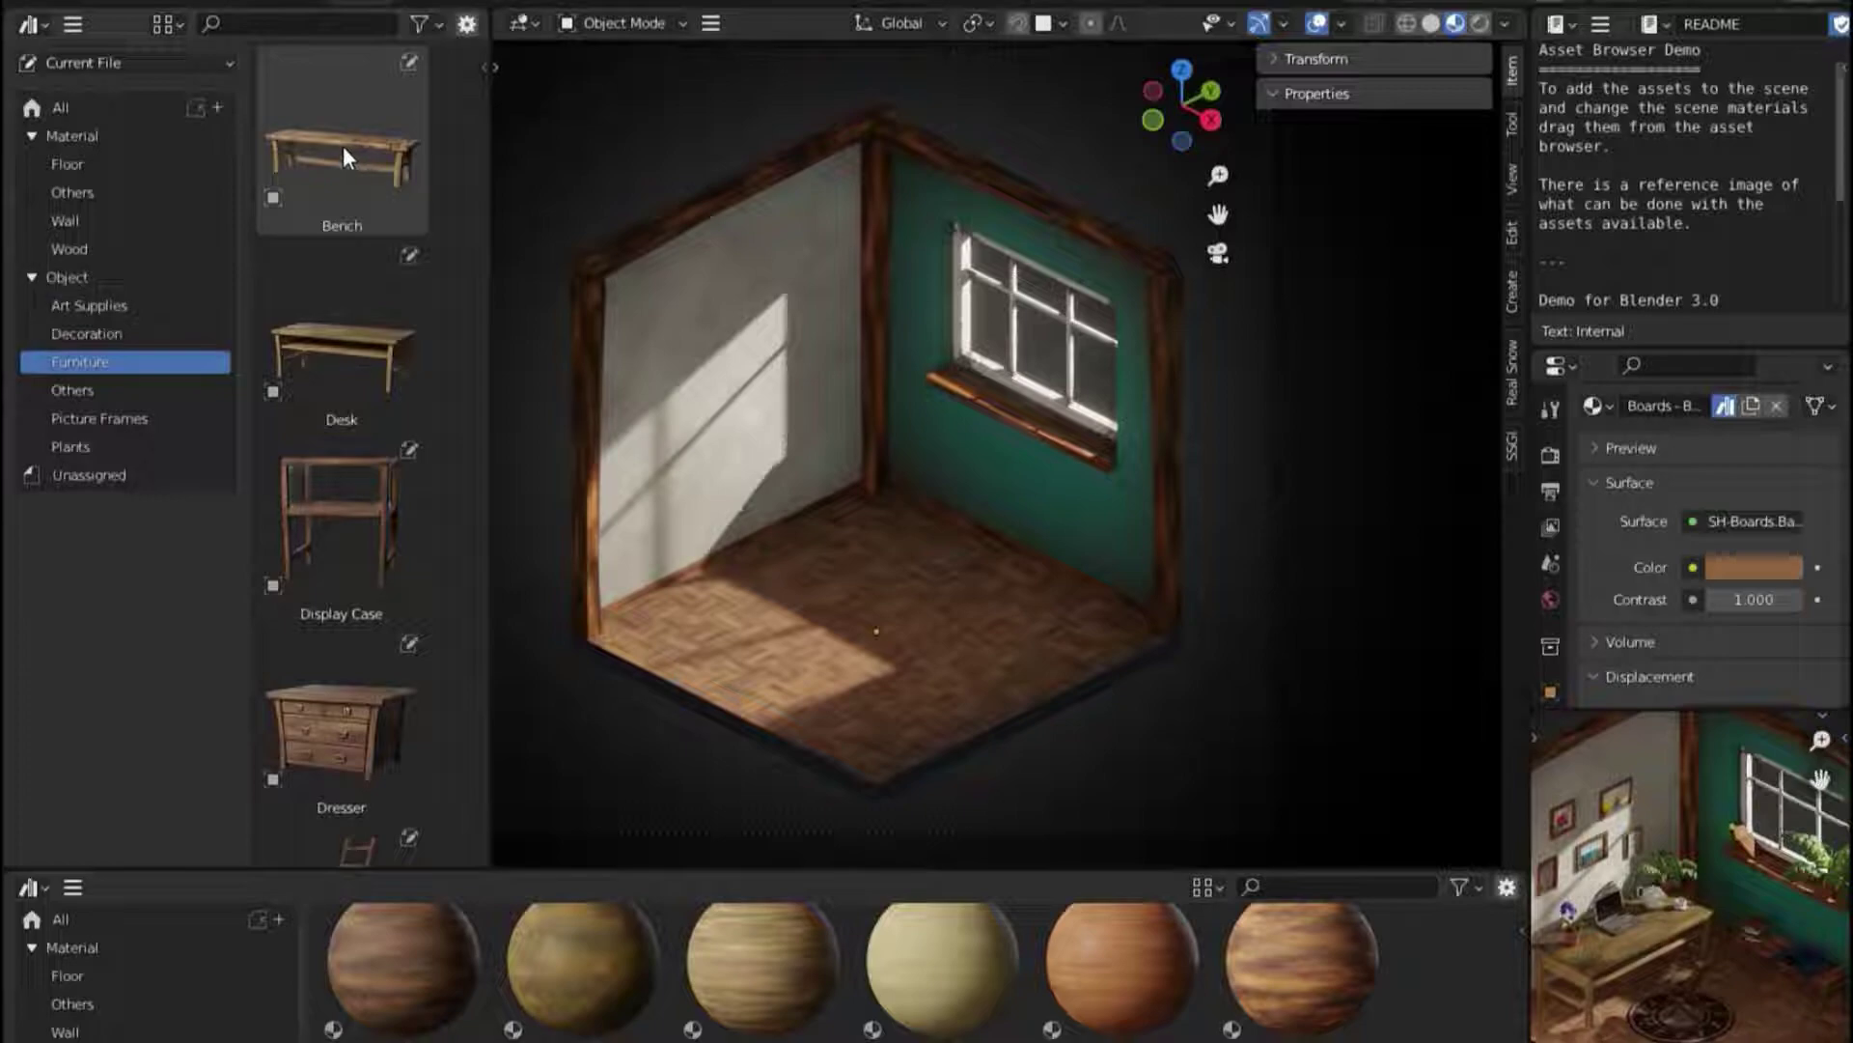
Place a Bench rotated 90° about Z and a Dresser rotated 90°, sliding the dresser along the floor
left_click_drag(309, 129, 797, 583)
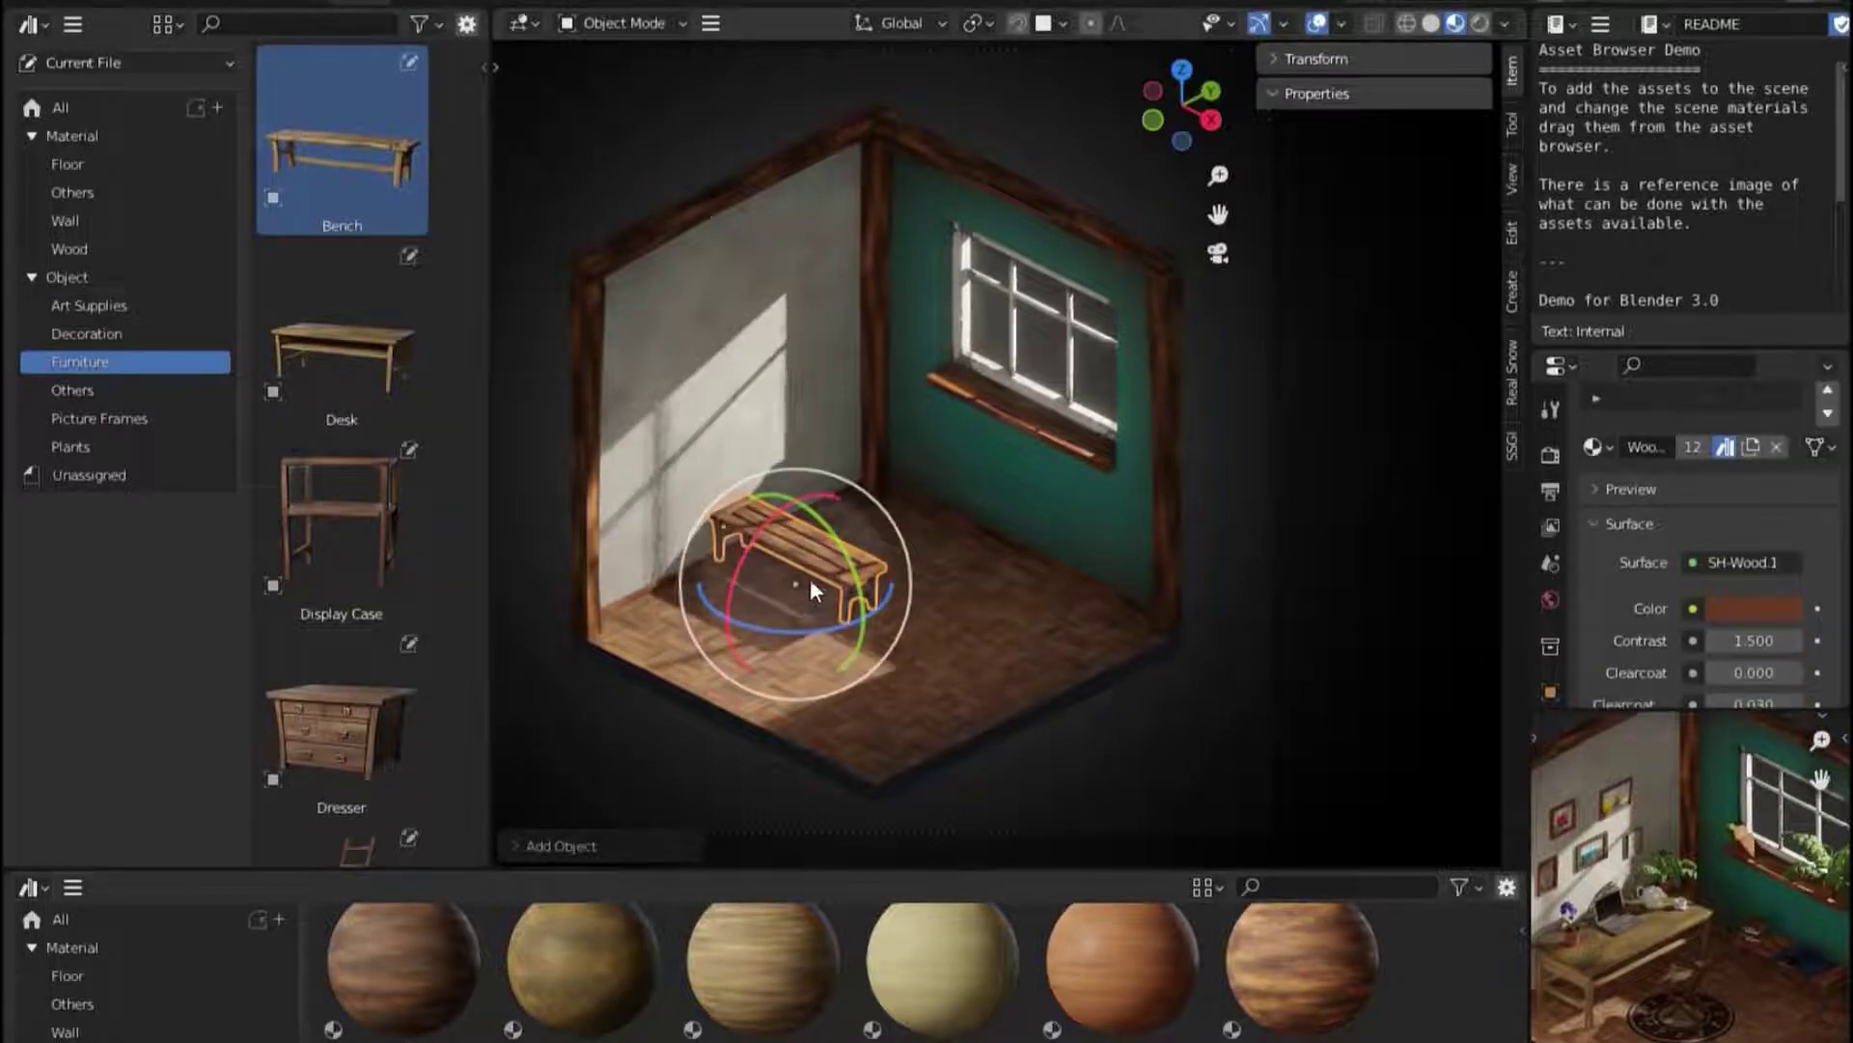
type("rz")
type("90")
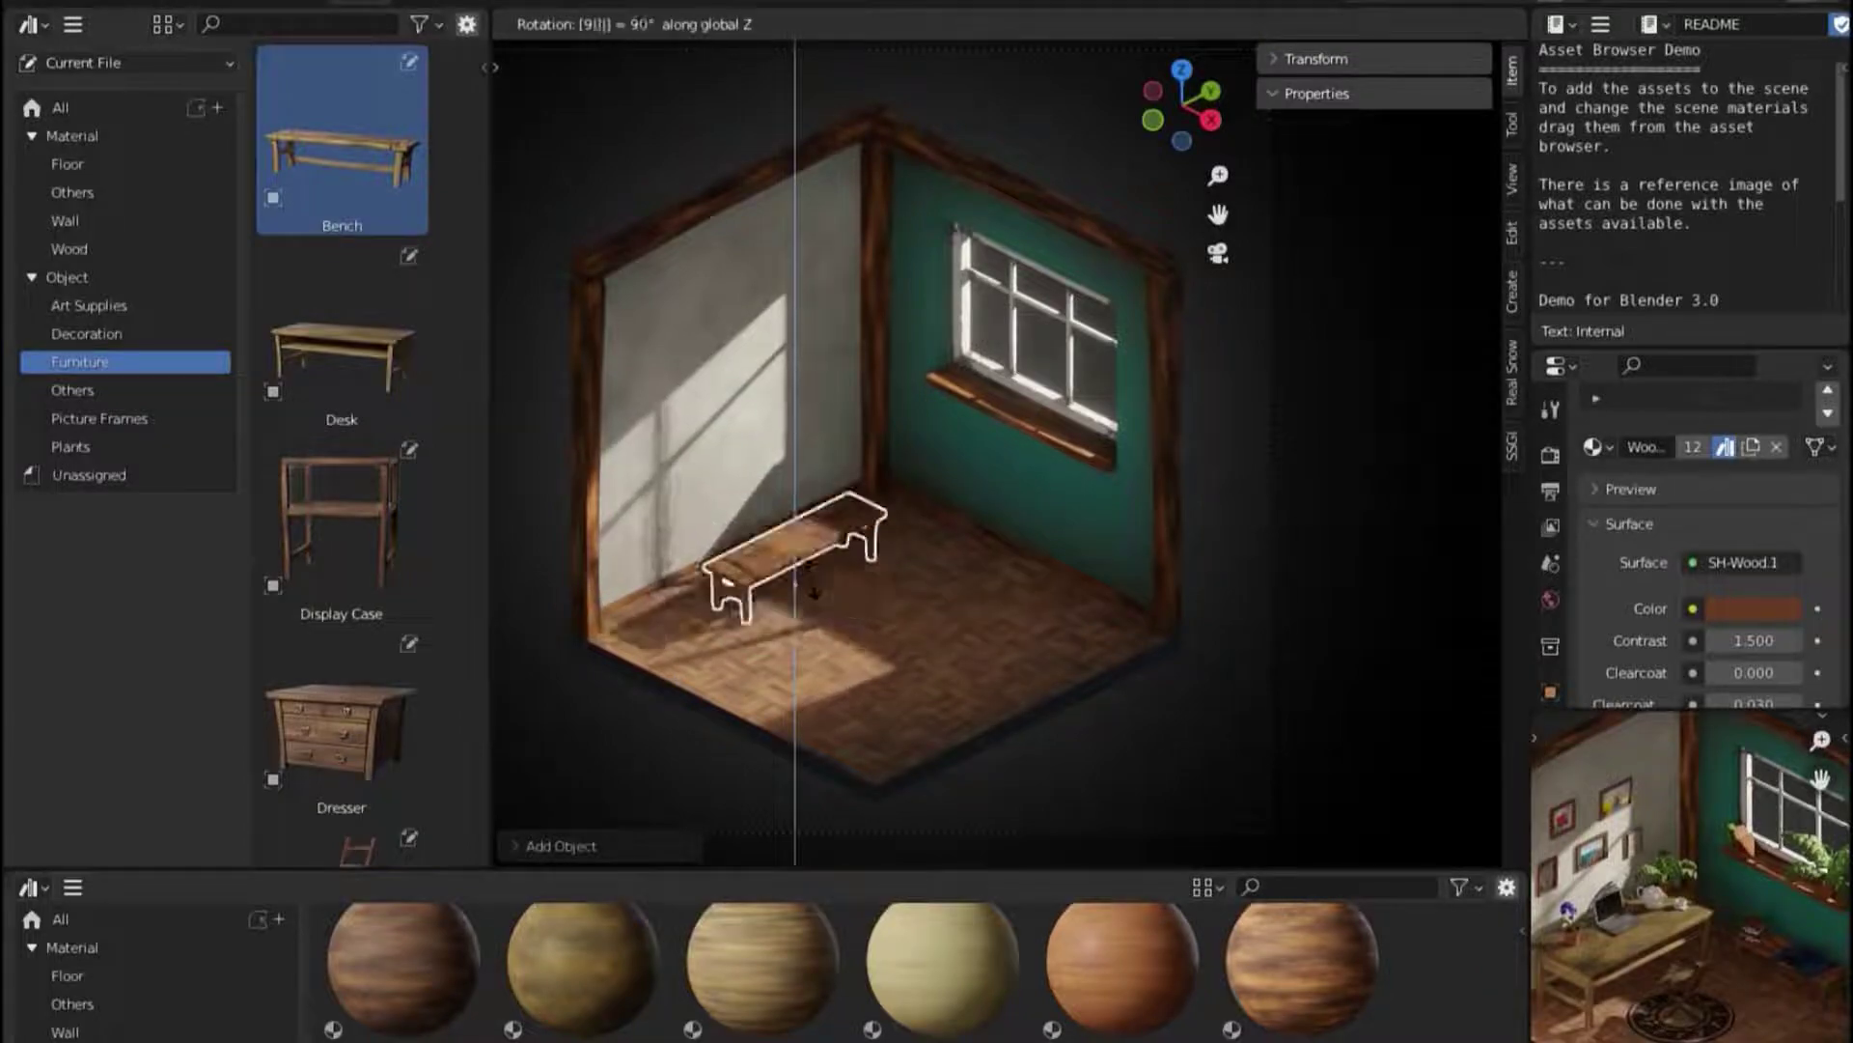
key("Return")
left_click_drag(346, 732, 1027, 612)
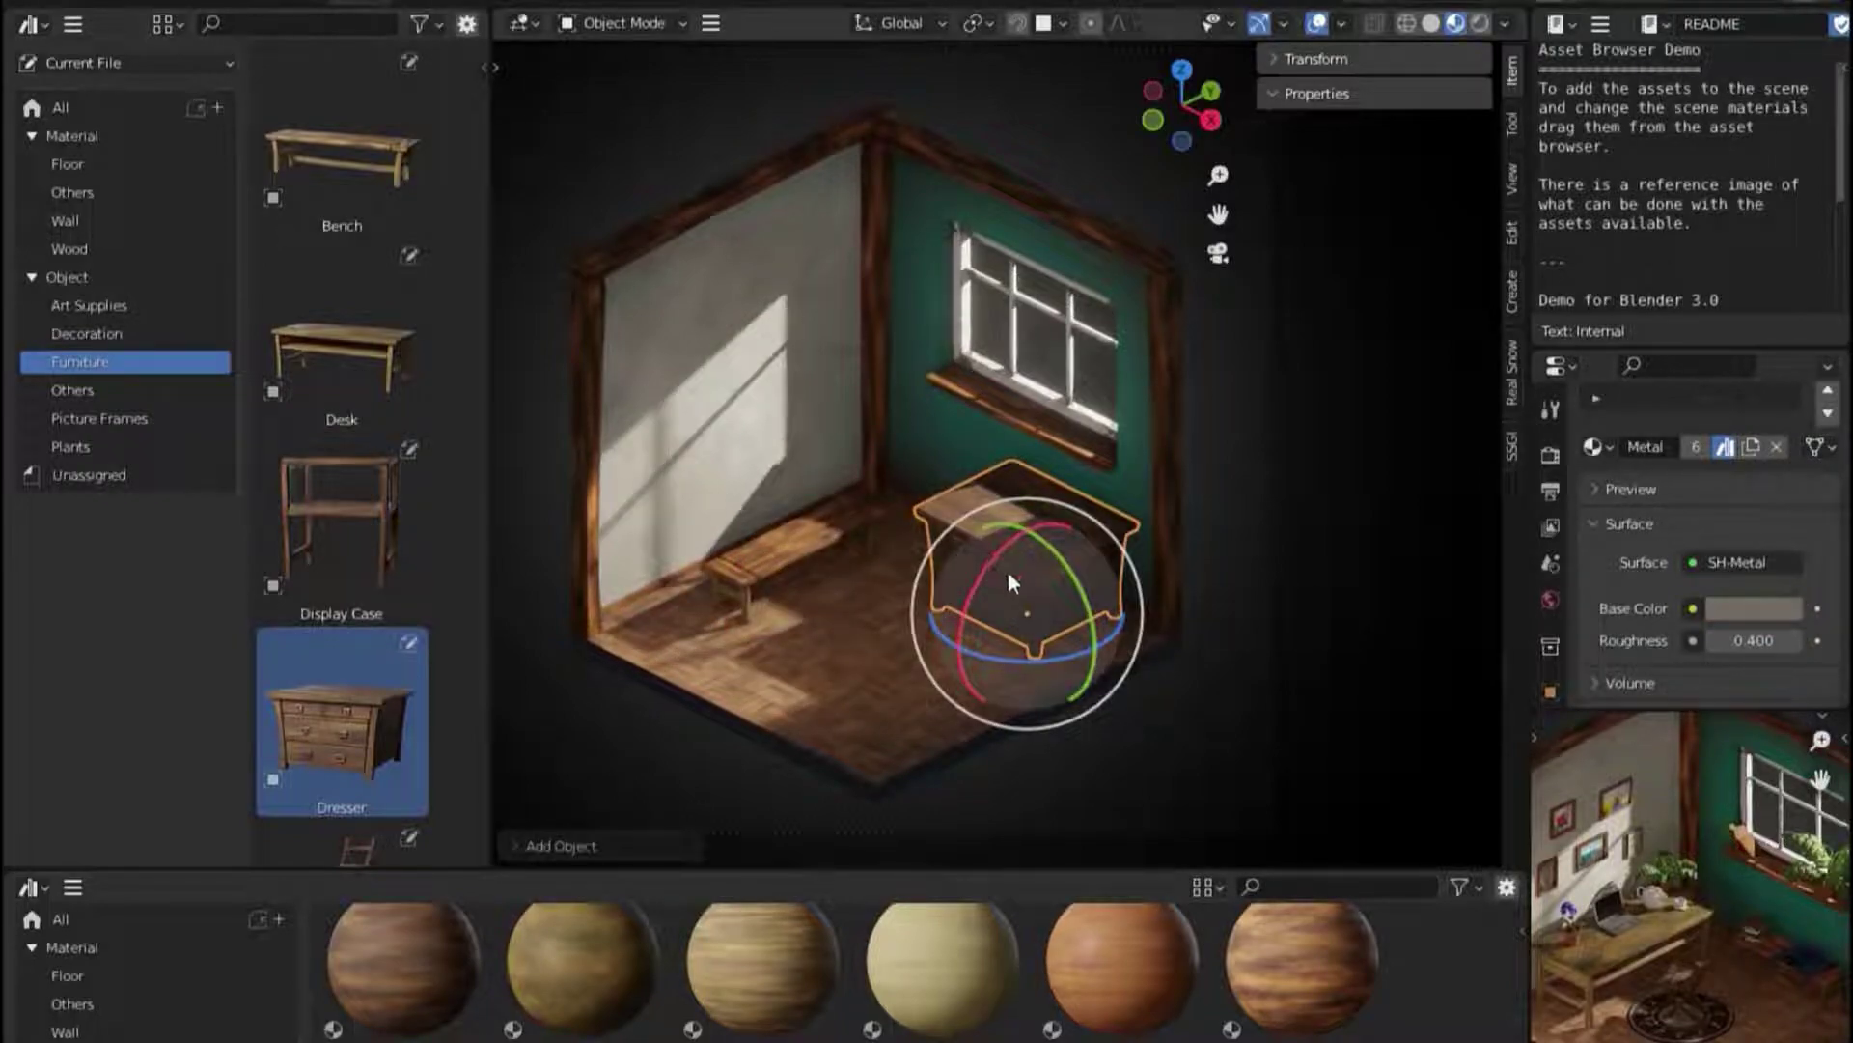
type("r90")
key("Return")
key("g")
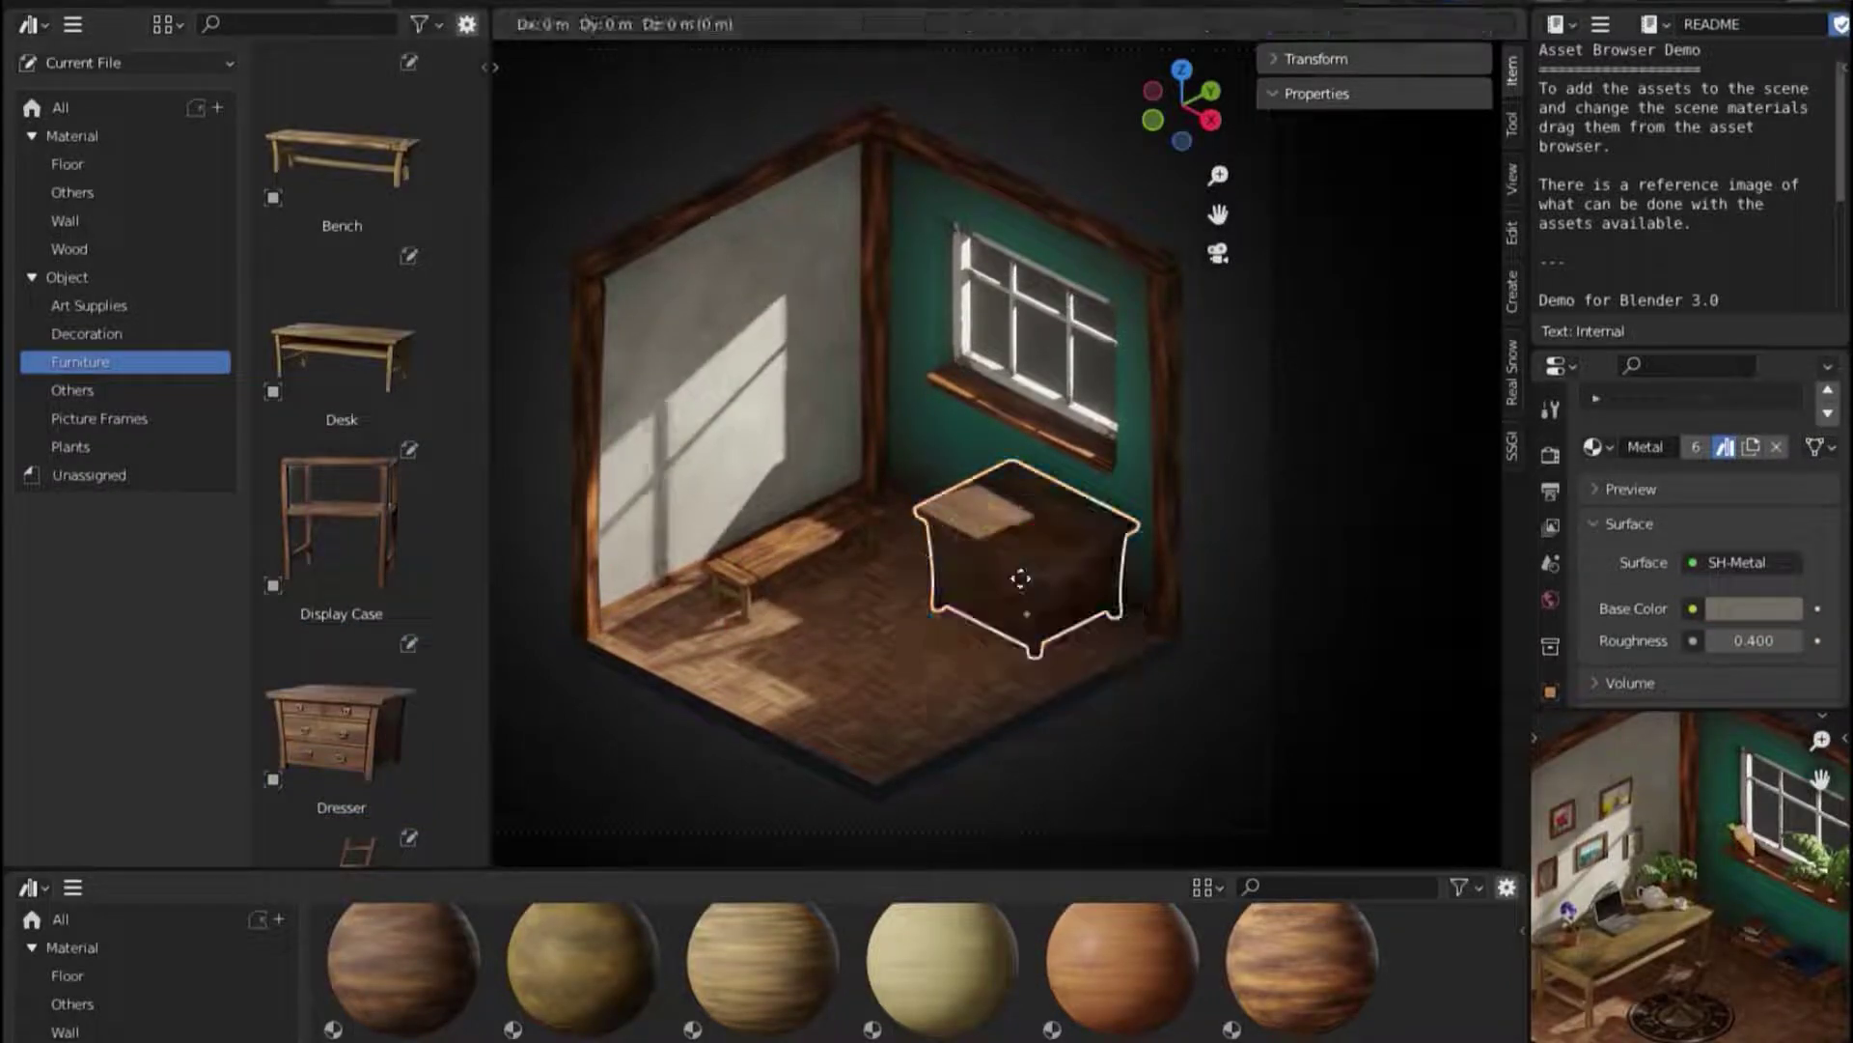
key("shift+z")
left_click(962, 536)
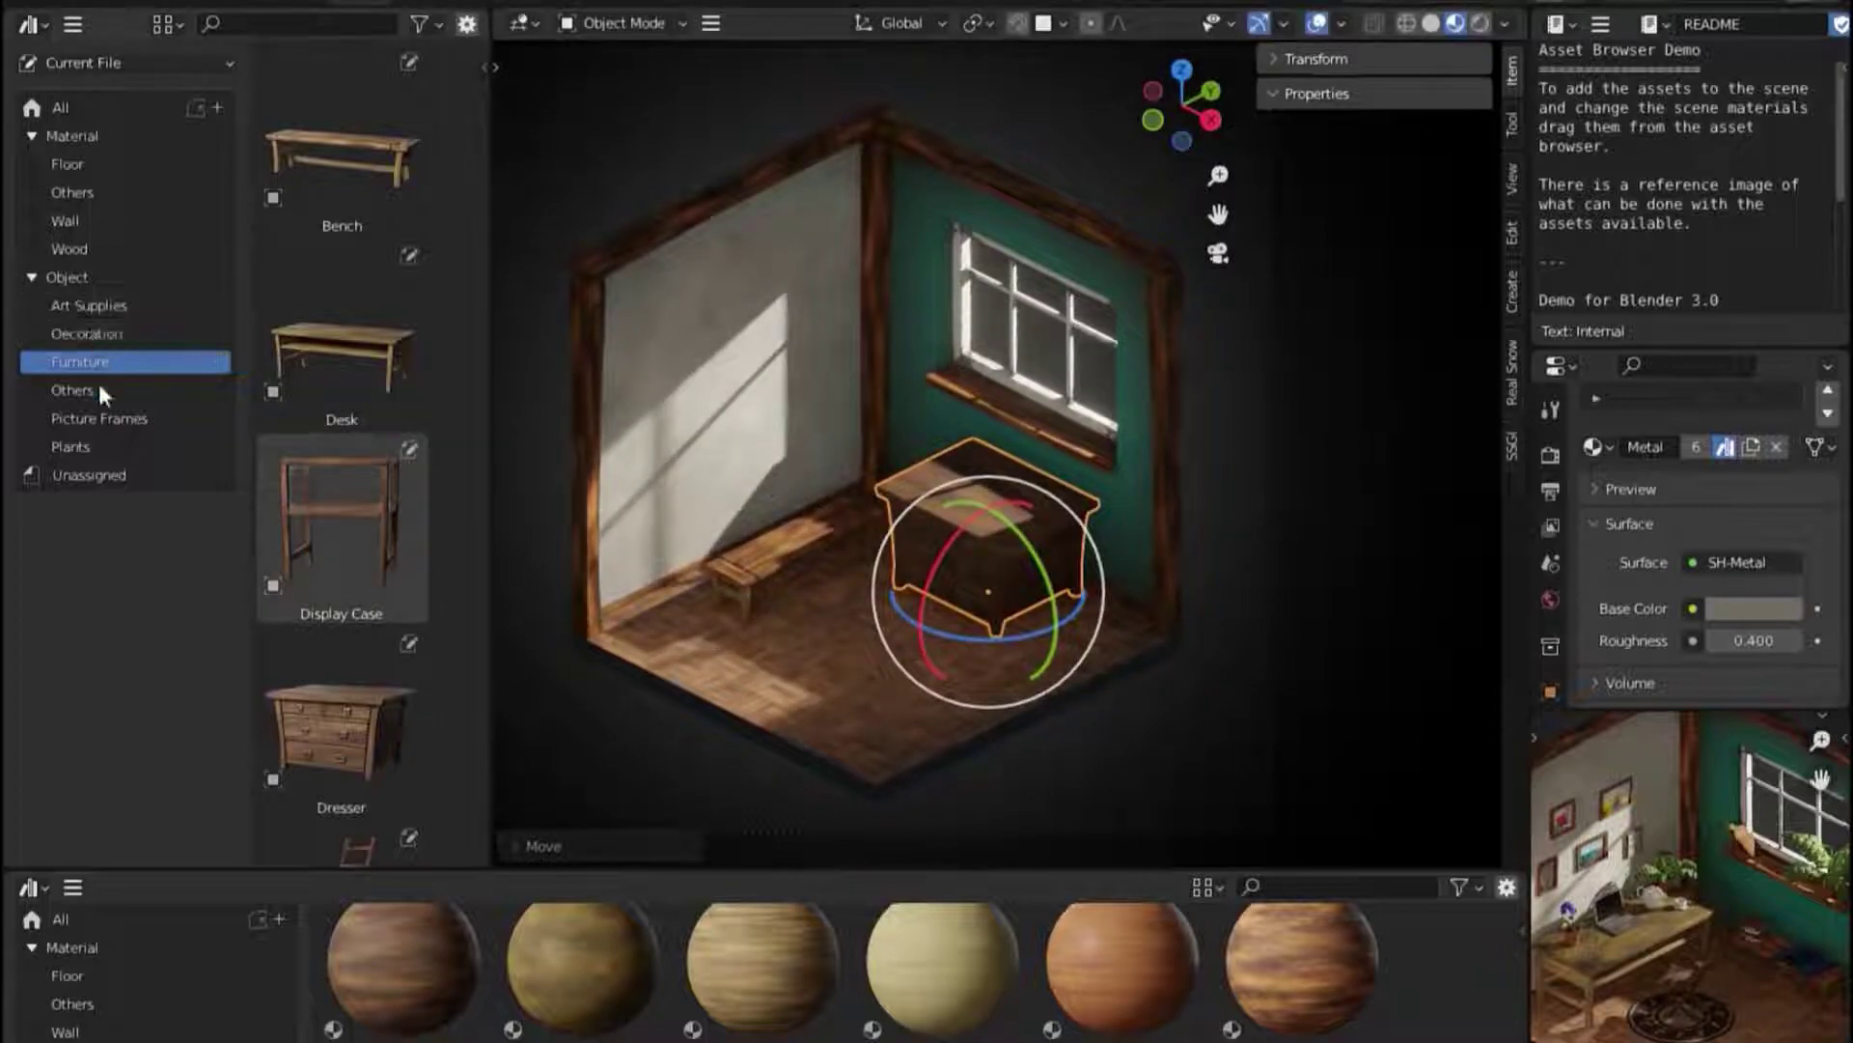
Add a Bracken potted plant, delete the bench, and drop a desk into the room
left_click(98, 442)
left_click_drag(342, 328, 666, 618)
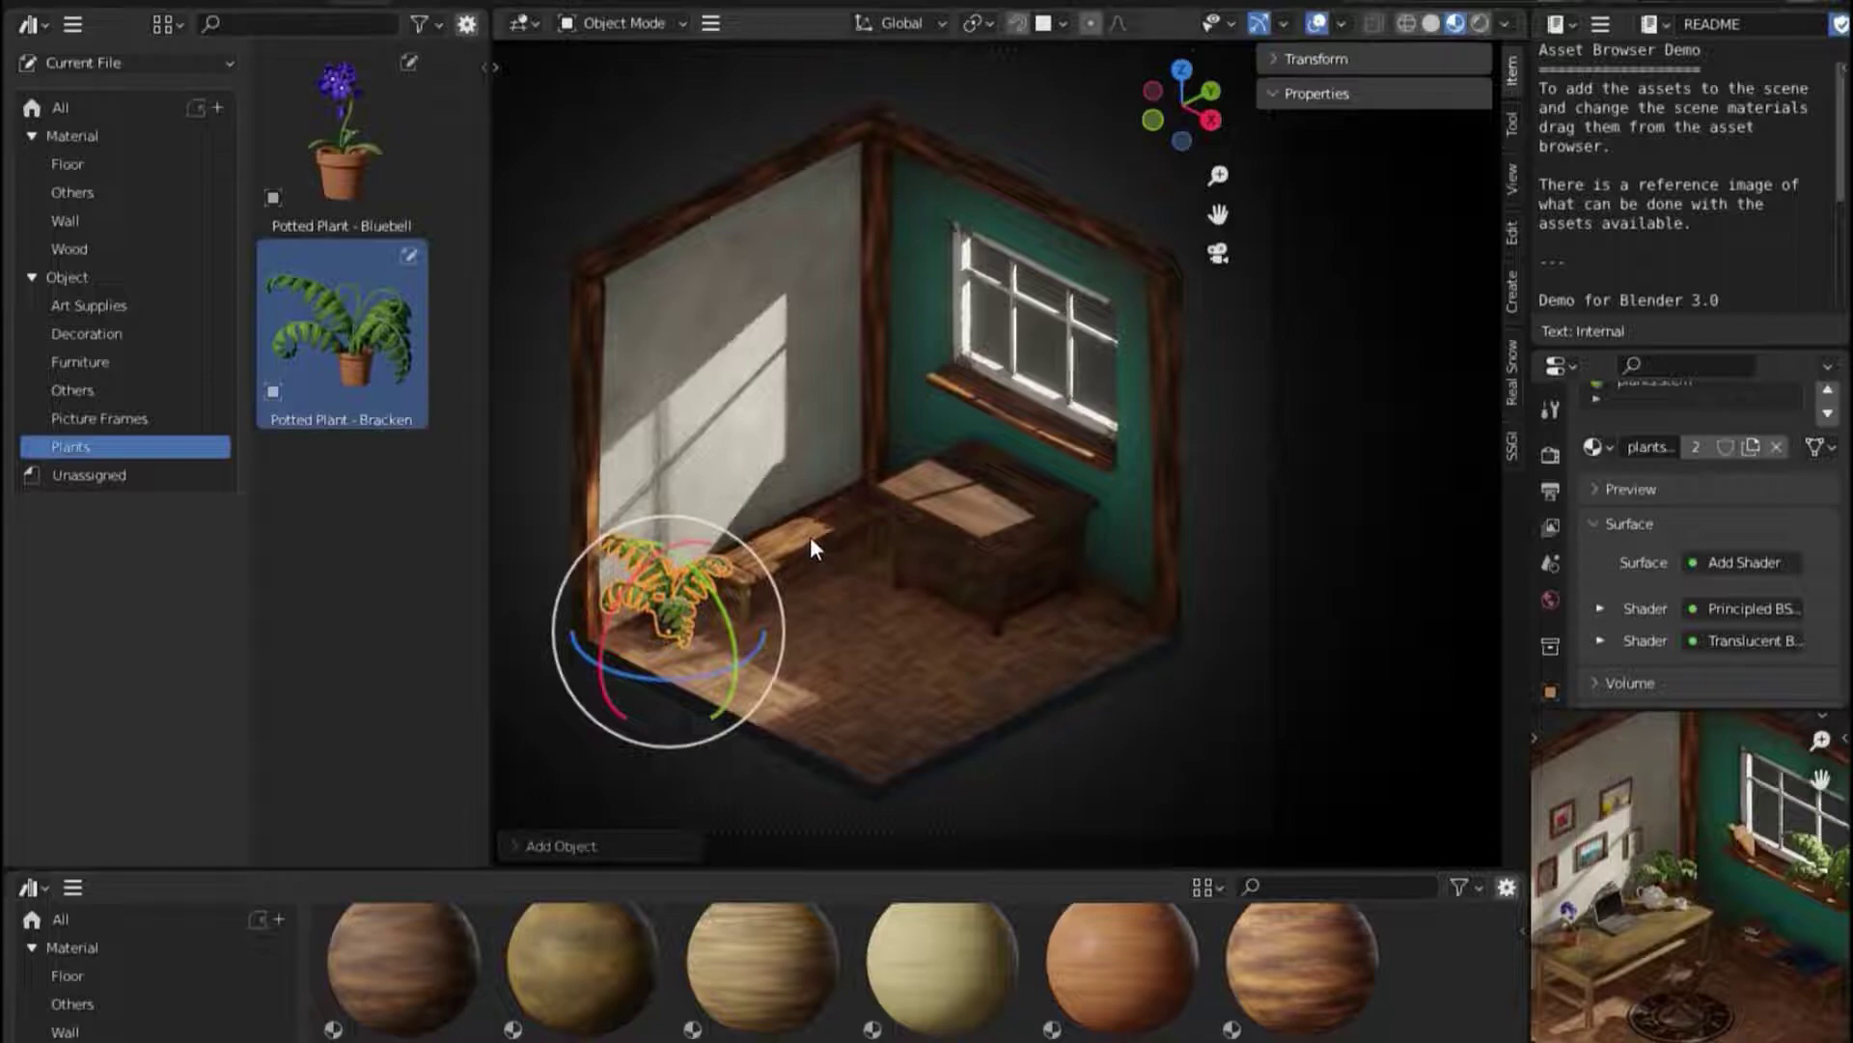
left_click(809, 535)
key("Delete")
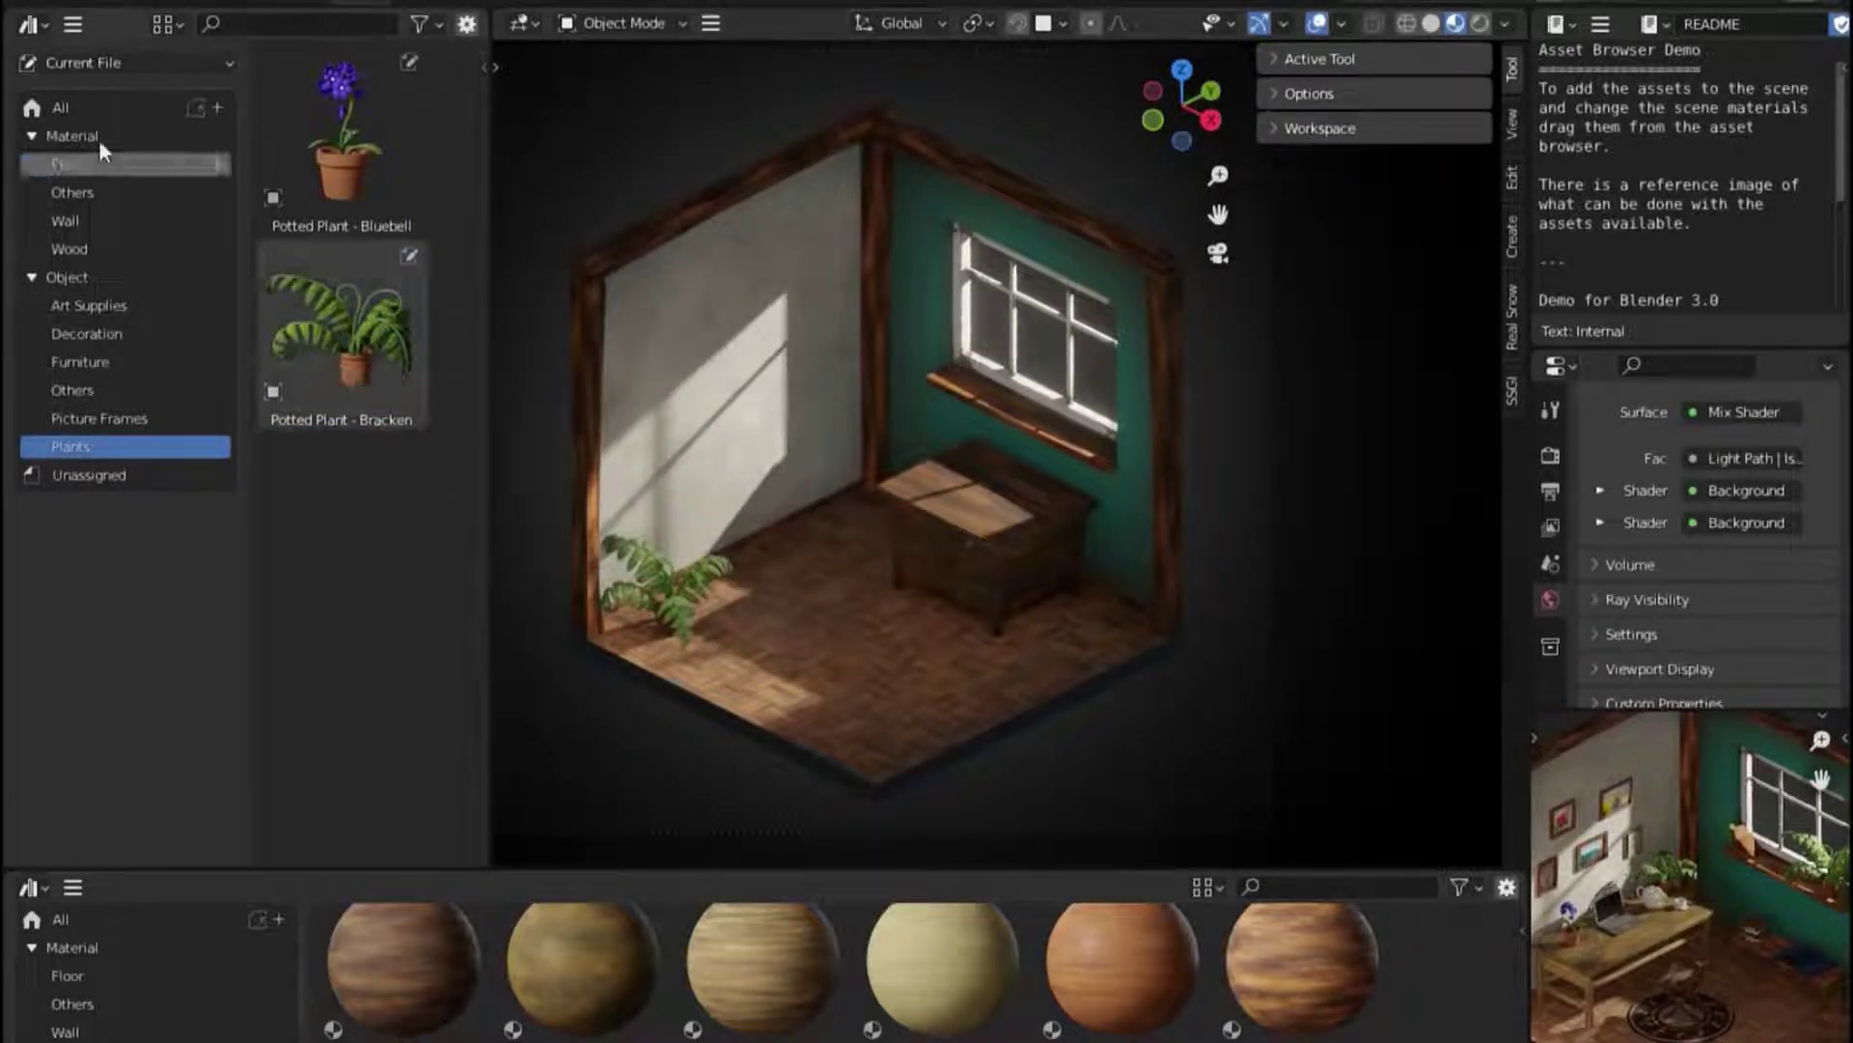
left_click(104, 362)
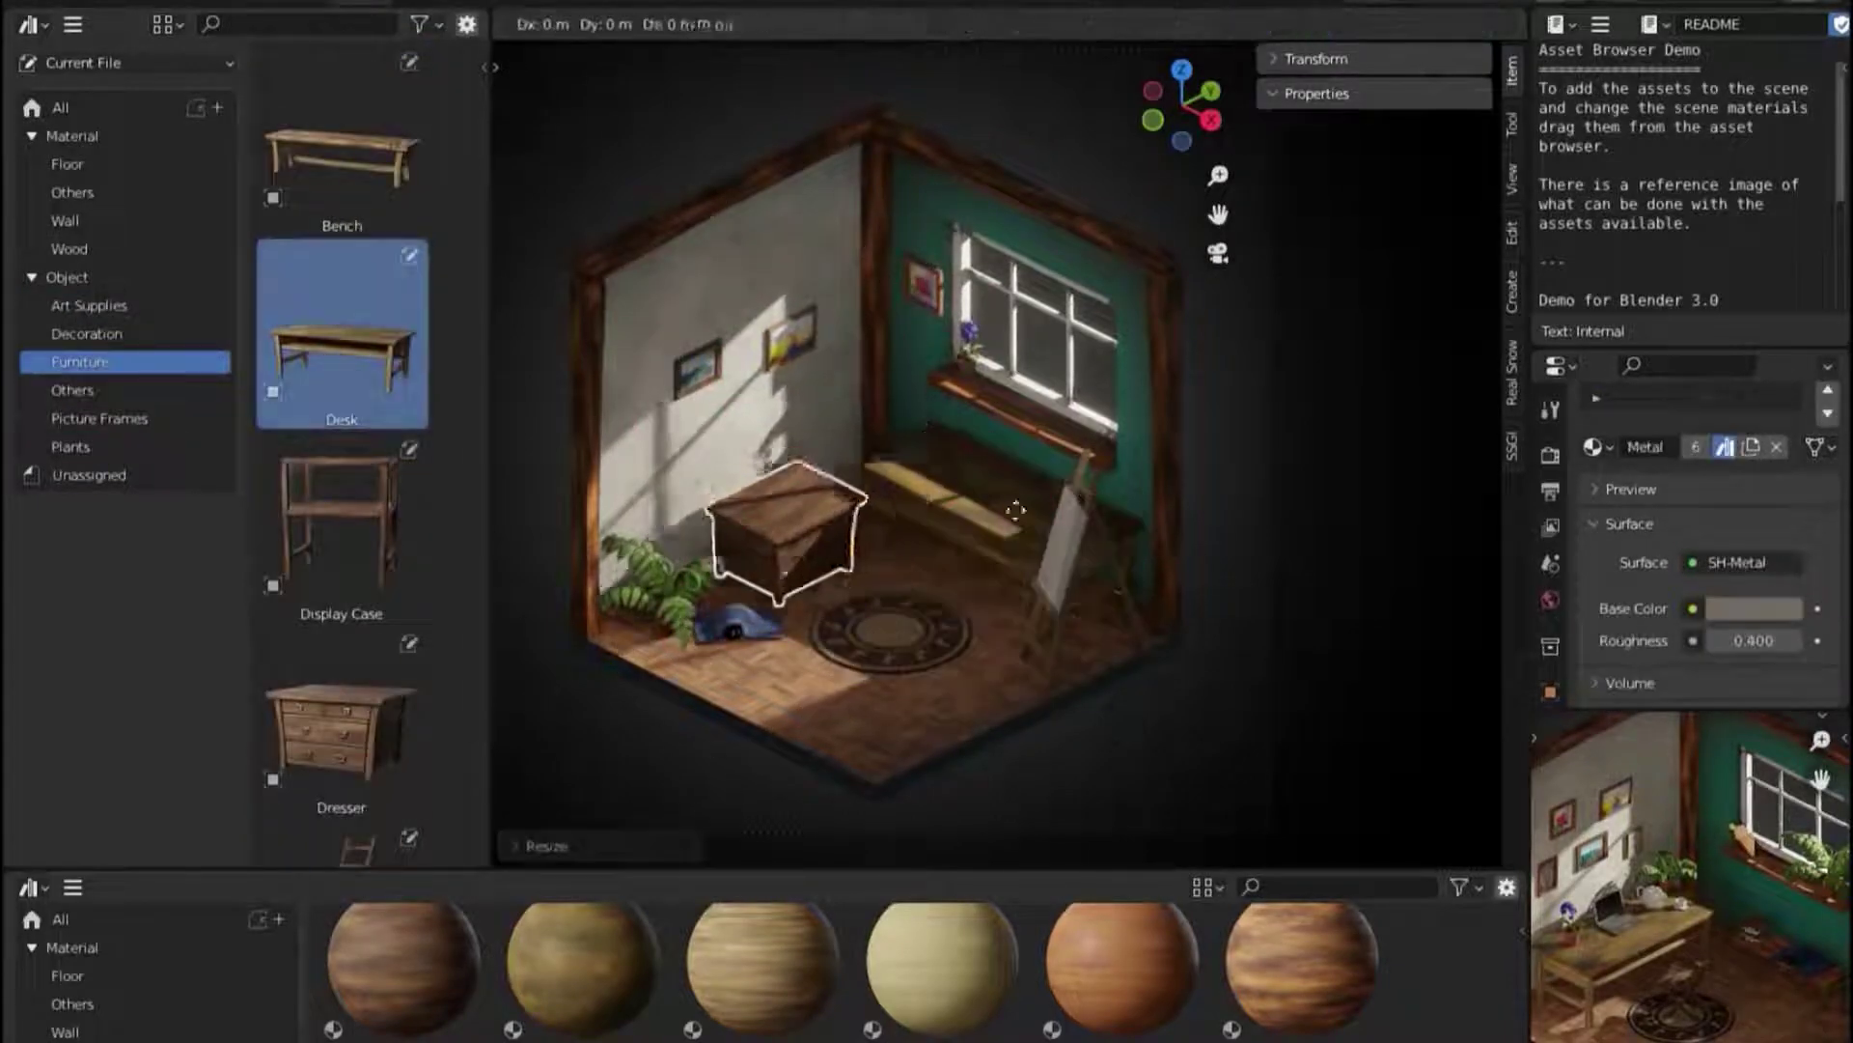
left_click_drag(342, 366, 977, 573)
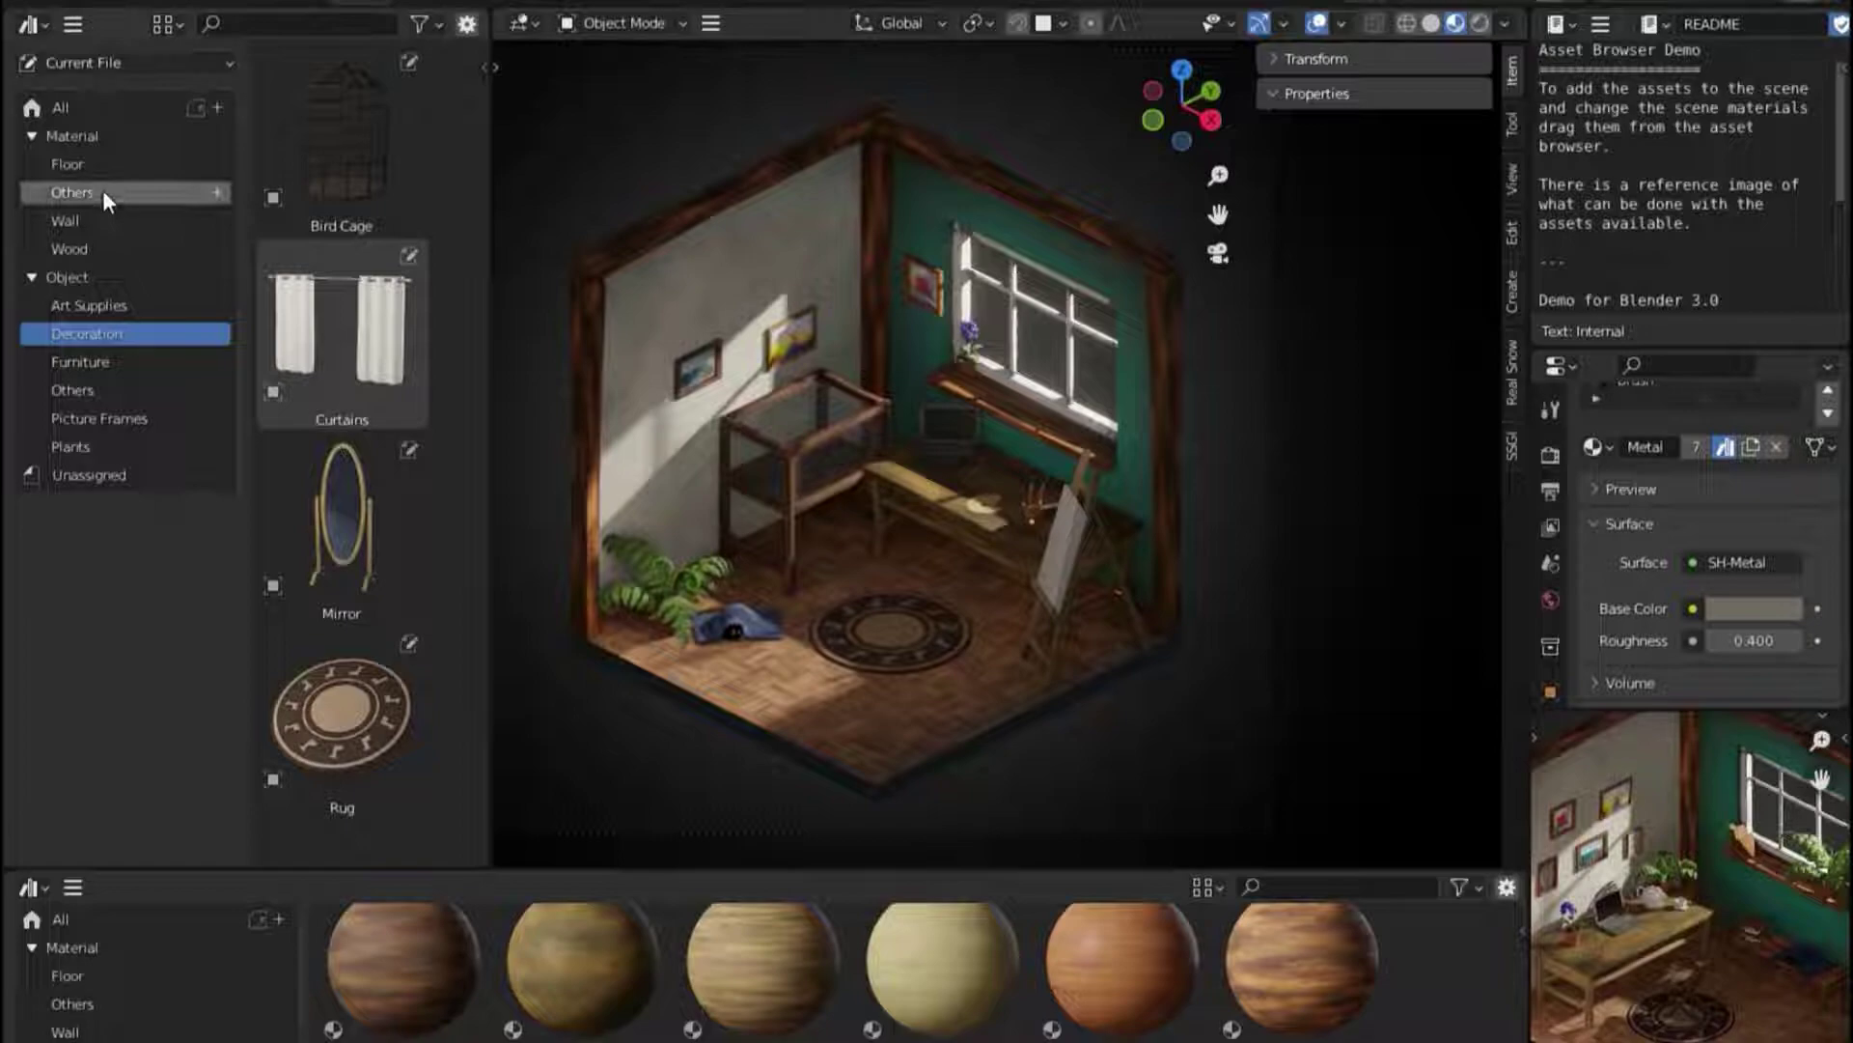
Apply the Planks - Herringbone floor material to the room's floor
left_click(83, 137)
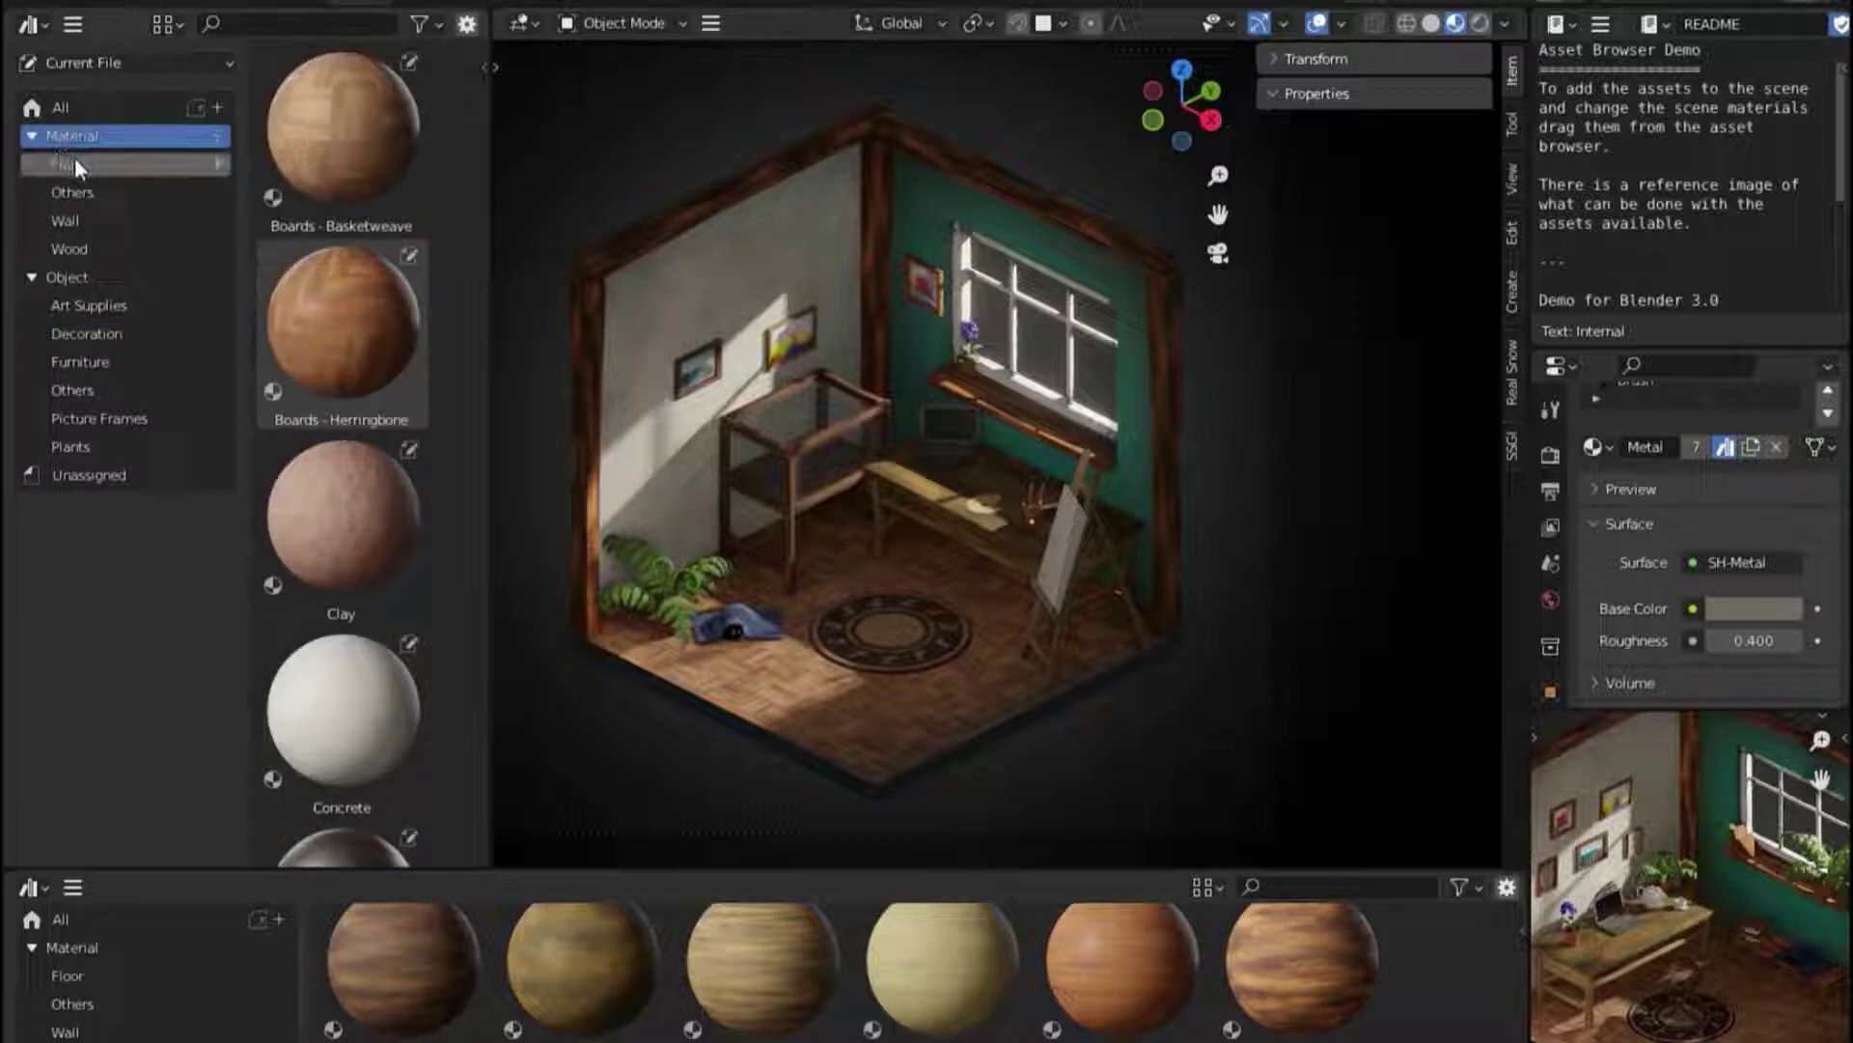
scroll(338, 262, "down", 4)
scroll(340, 278, "up", 4)
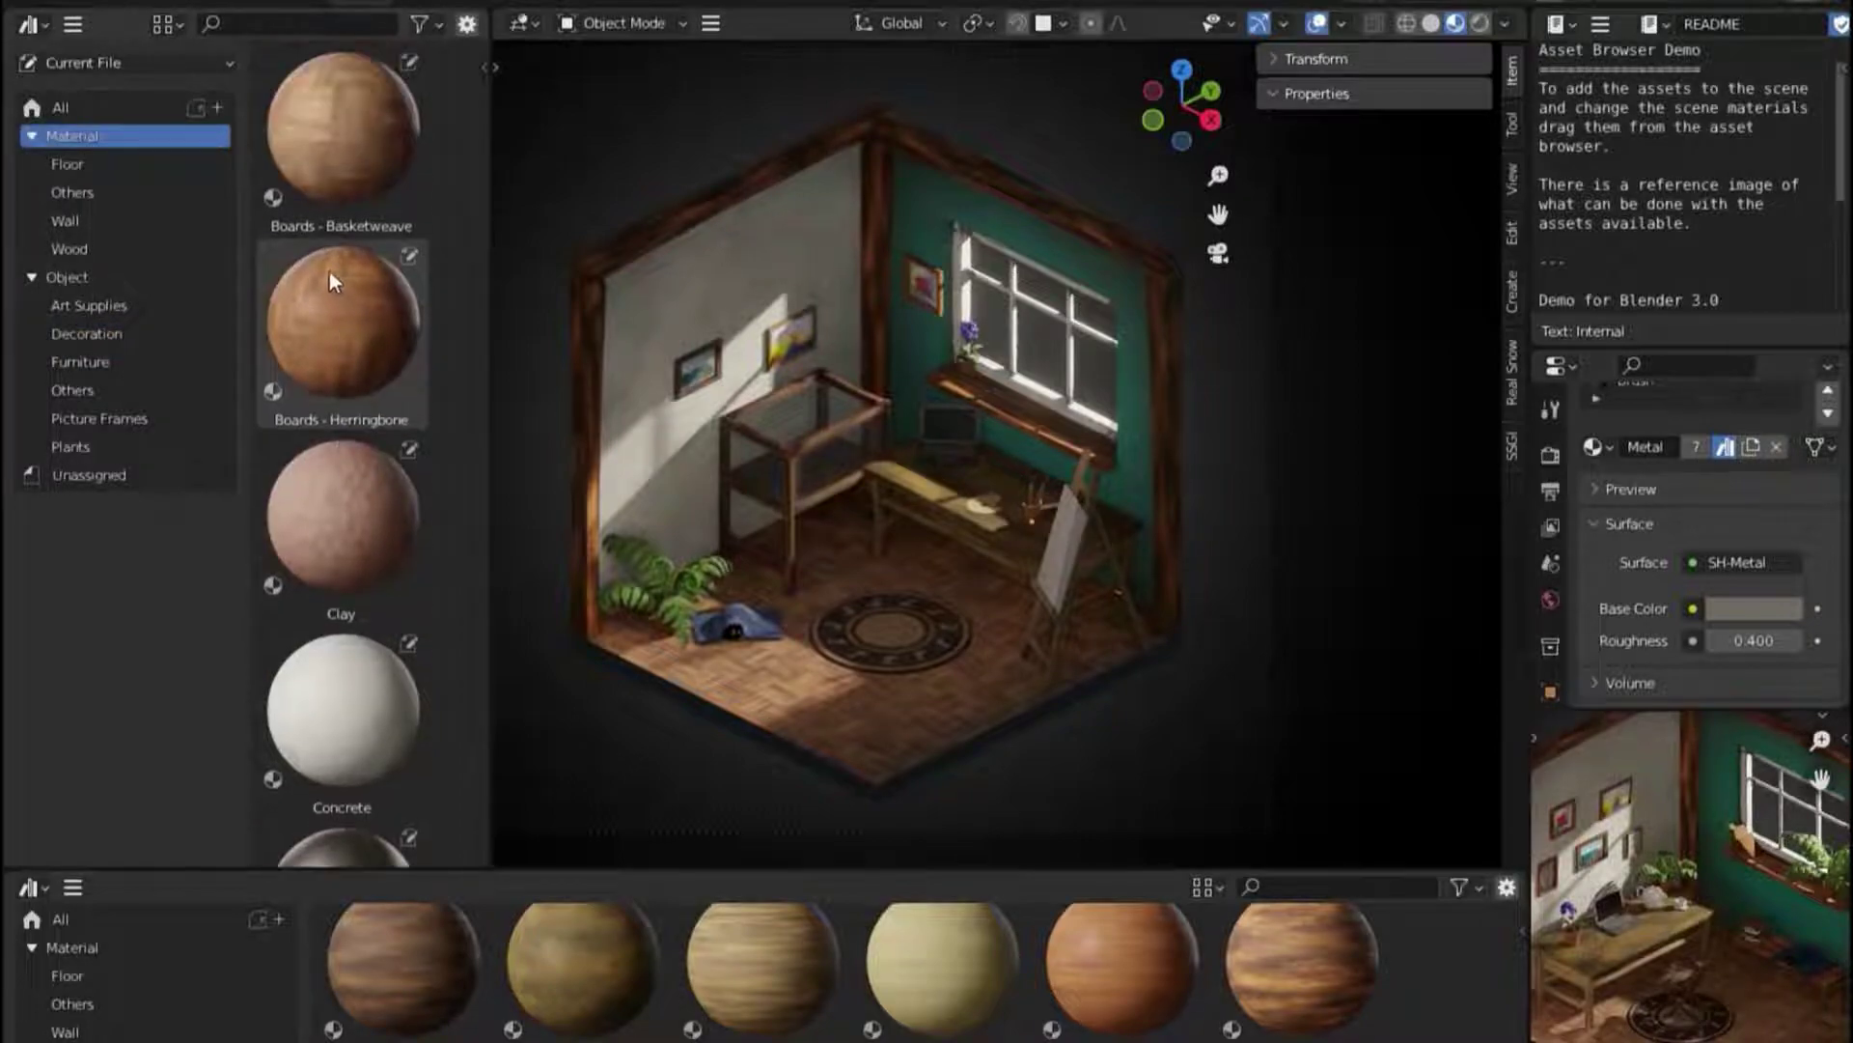
left_click(130, 168)
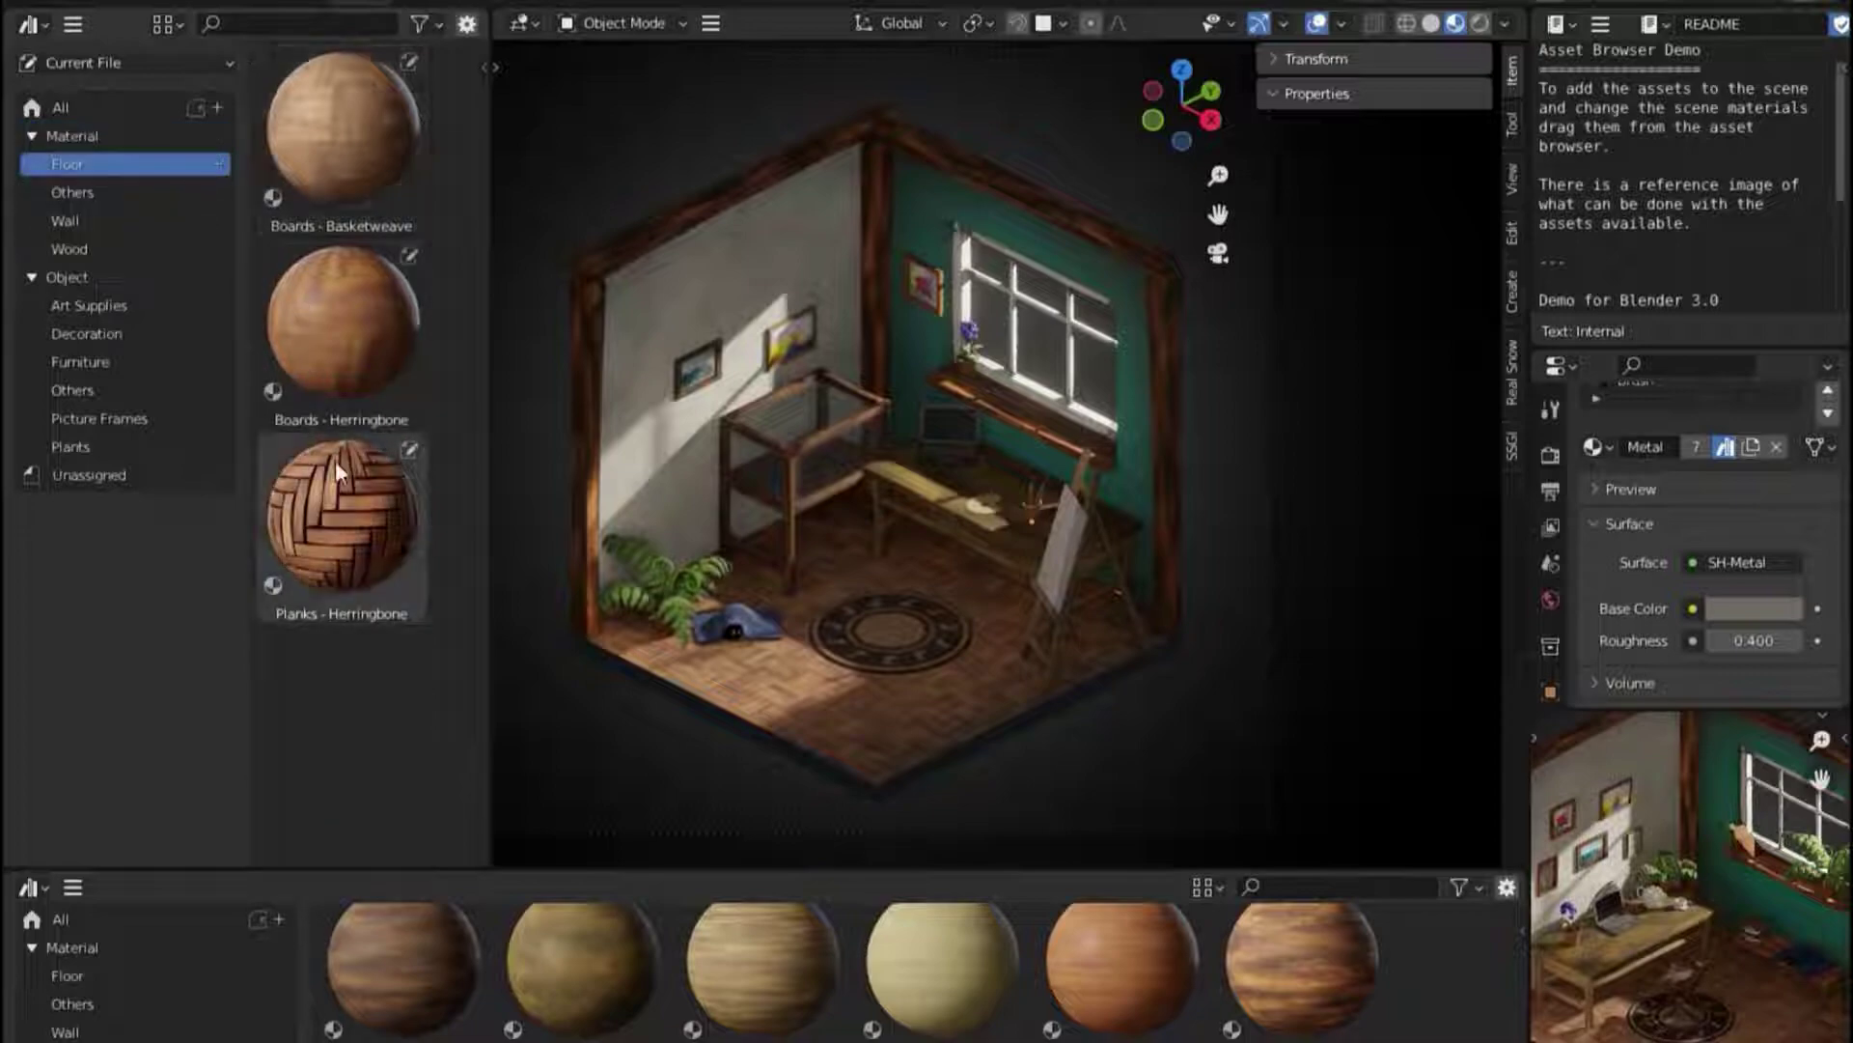
left_click(332, 542)
left_click_drag(305, 615, 759, 666)
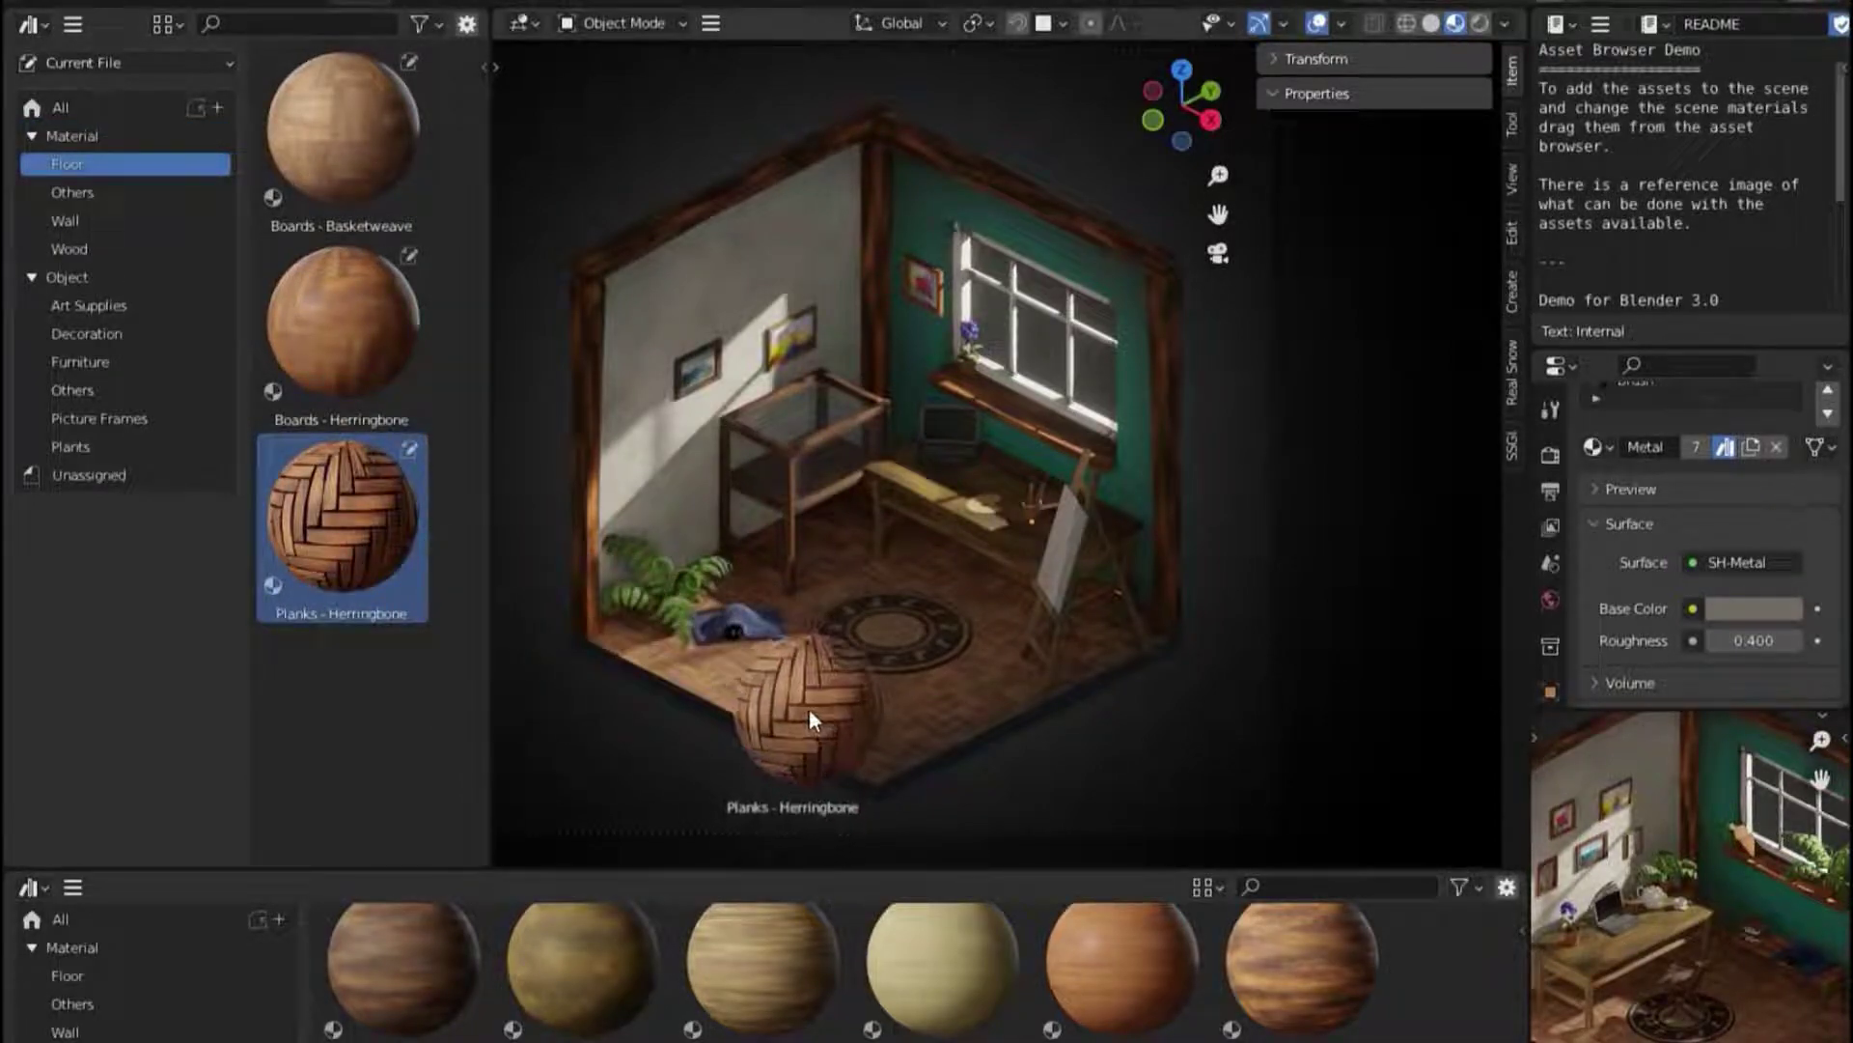
left_click_drag(760, 666, 809, 710)
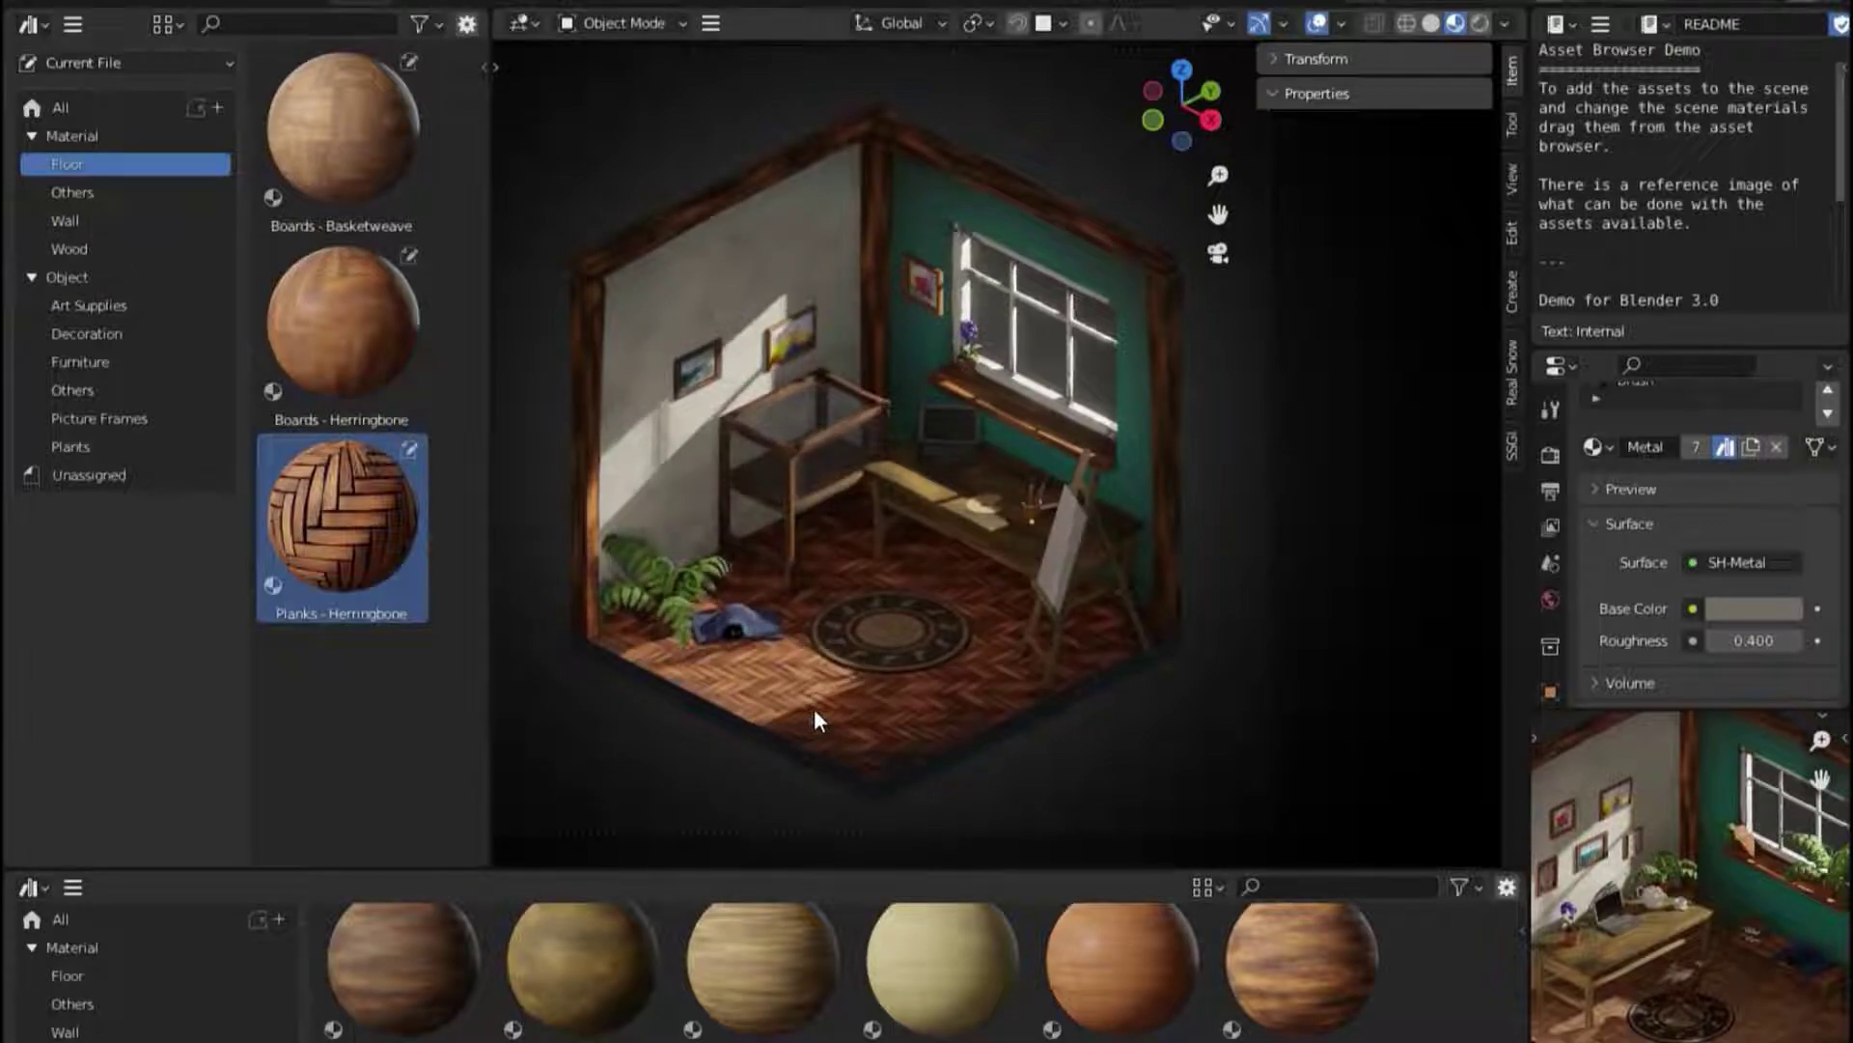
Apply Plaster - Teal to the left wall and browse the Wood materials
left_click(97, 221)
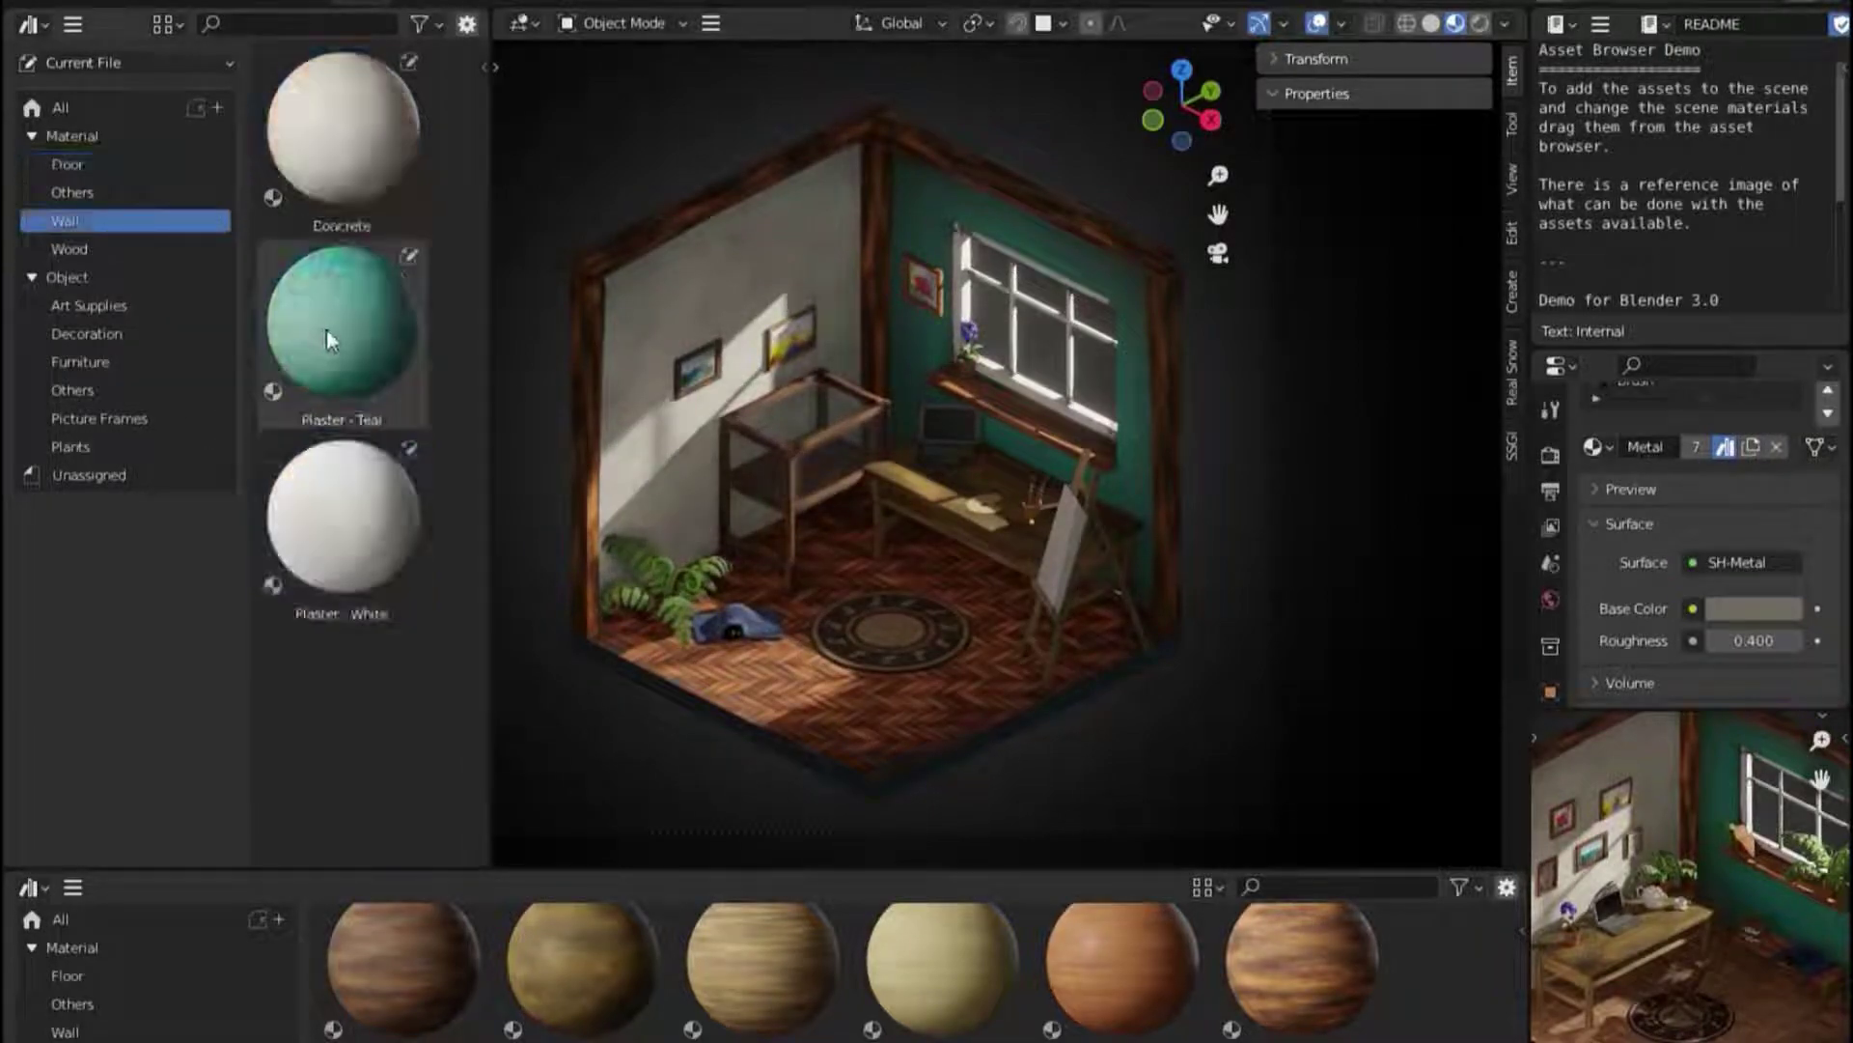
left_click(330, 333)
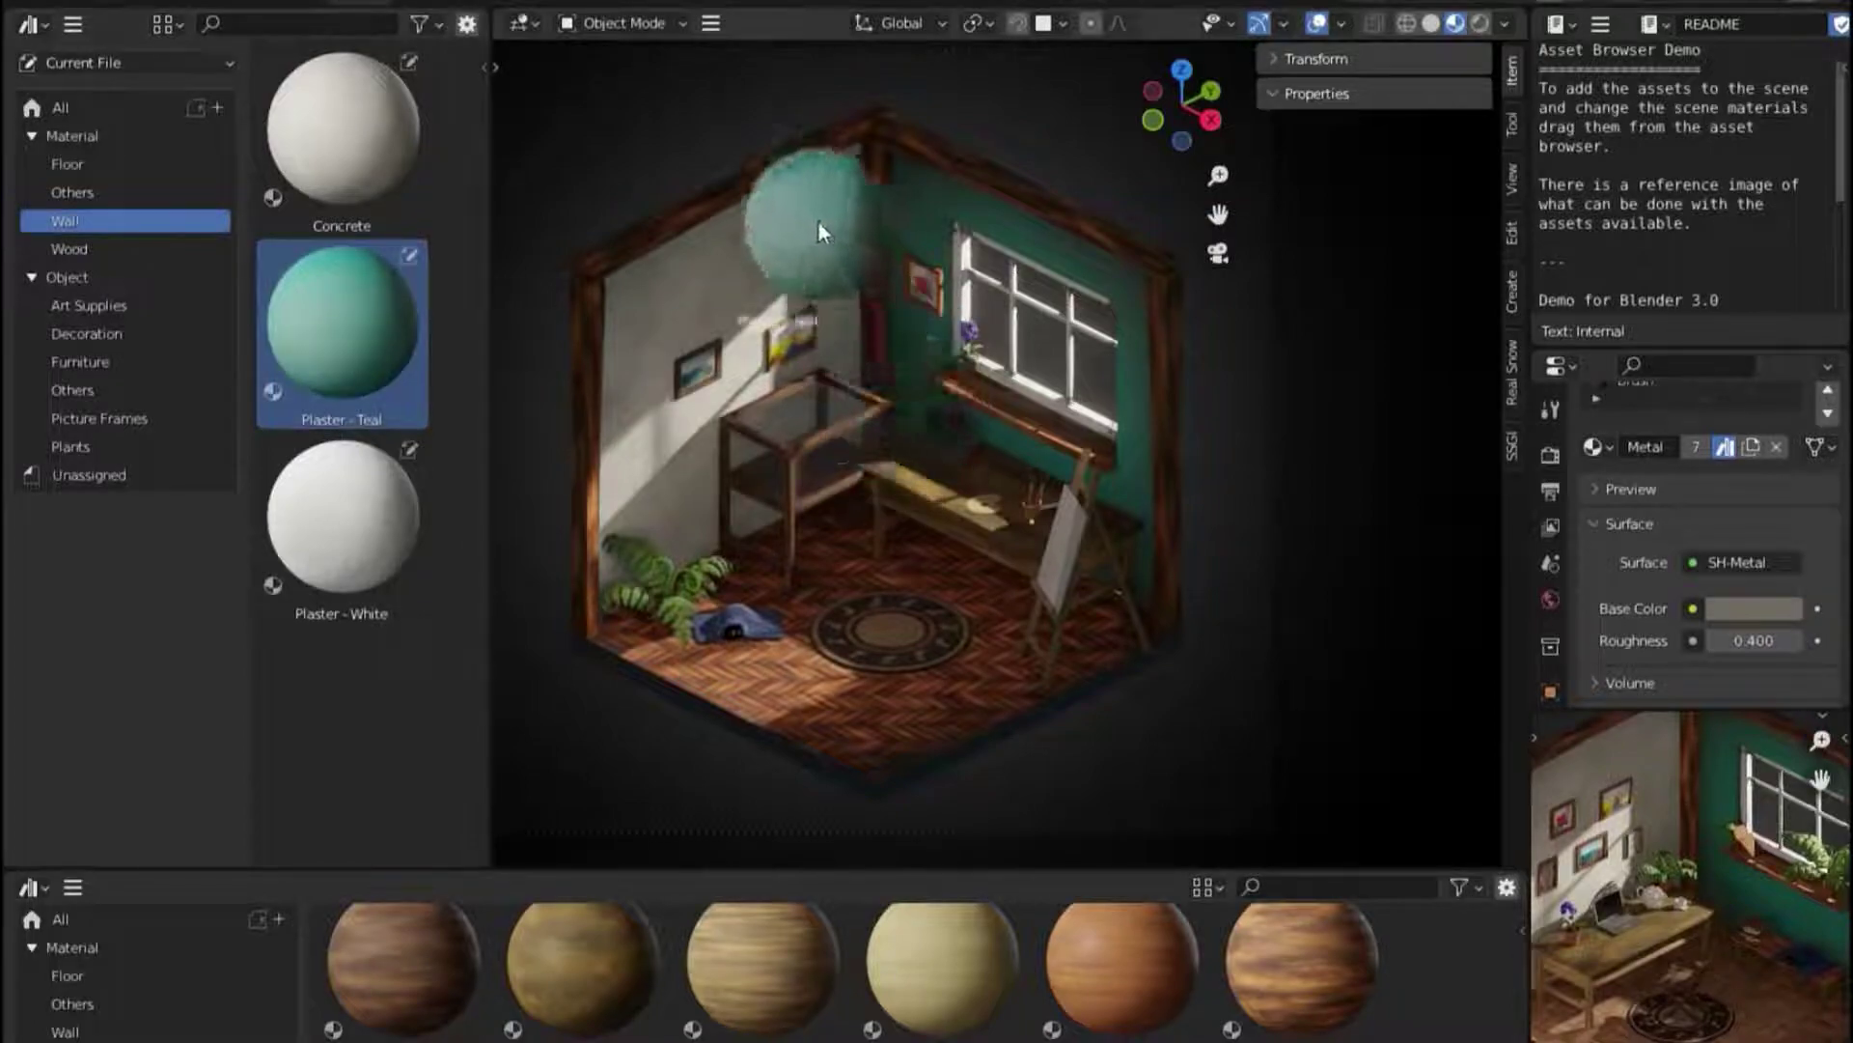
left_click_drag(330, 330, 816, 227)
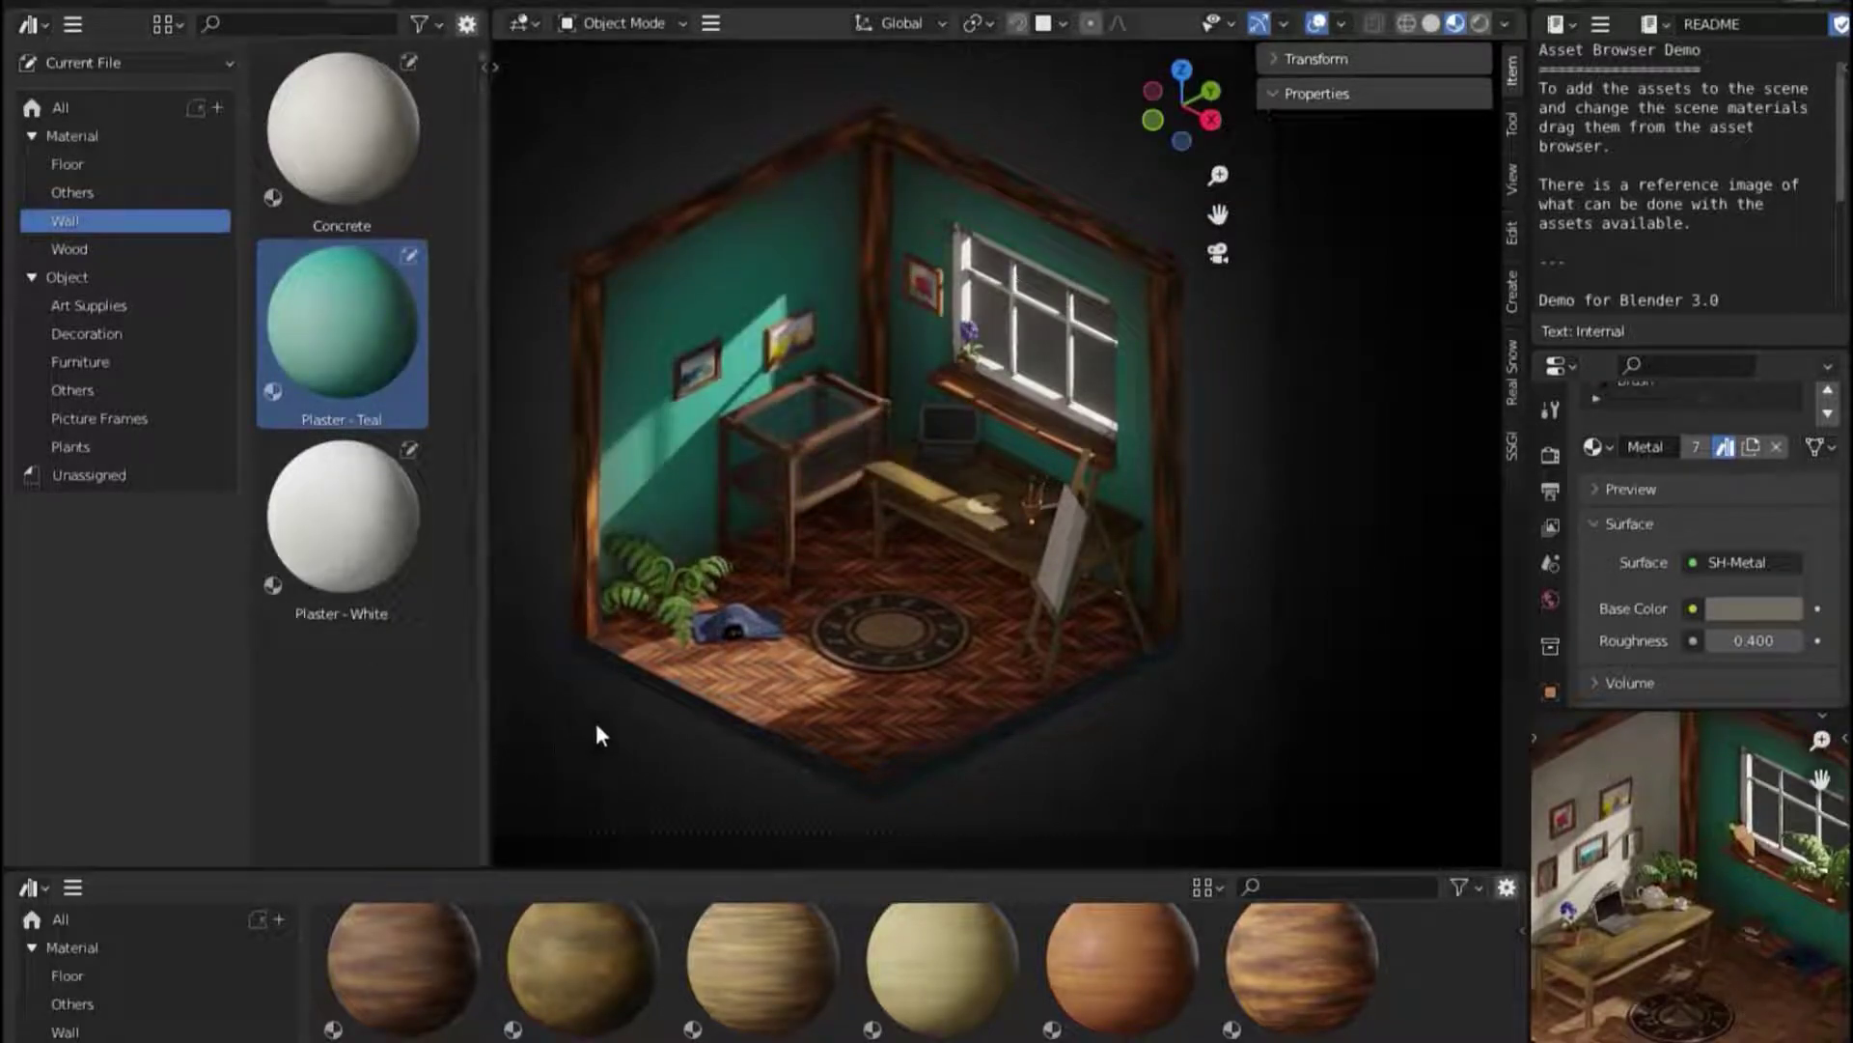
left_click(77, 255)
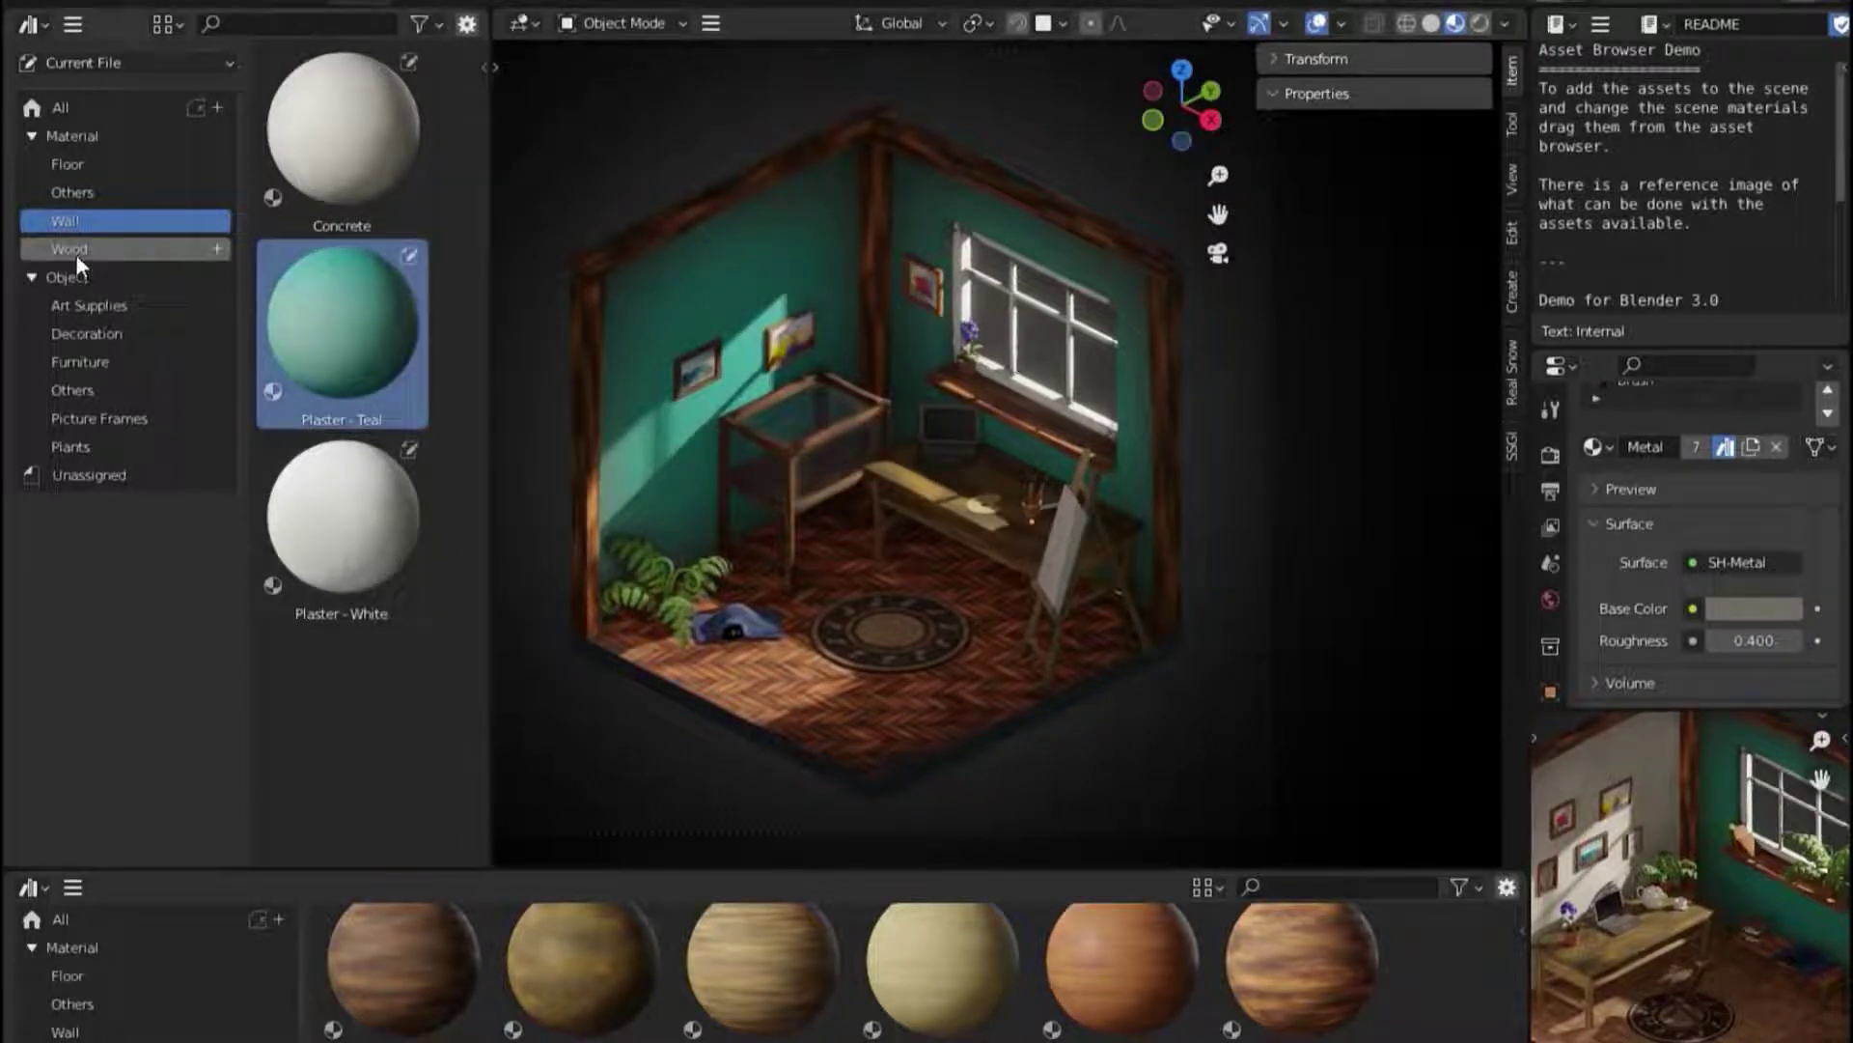
scroll(379, 455, "down", 3)
scroll(327, 530, "down", 2)
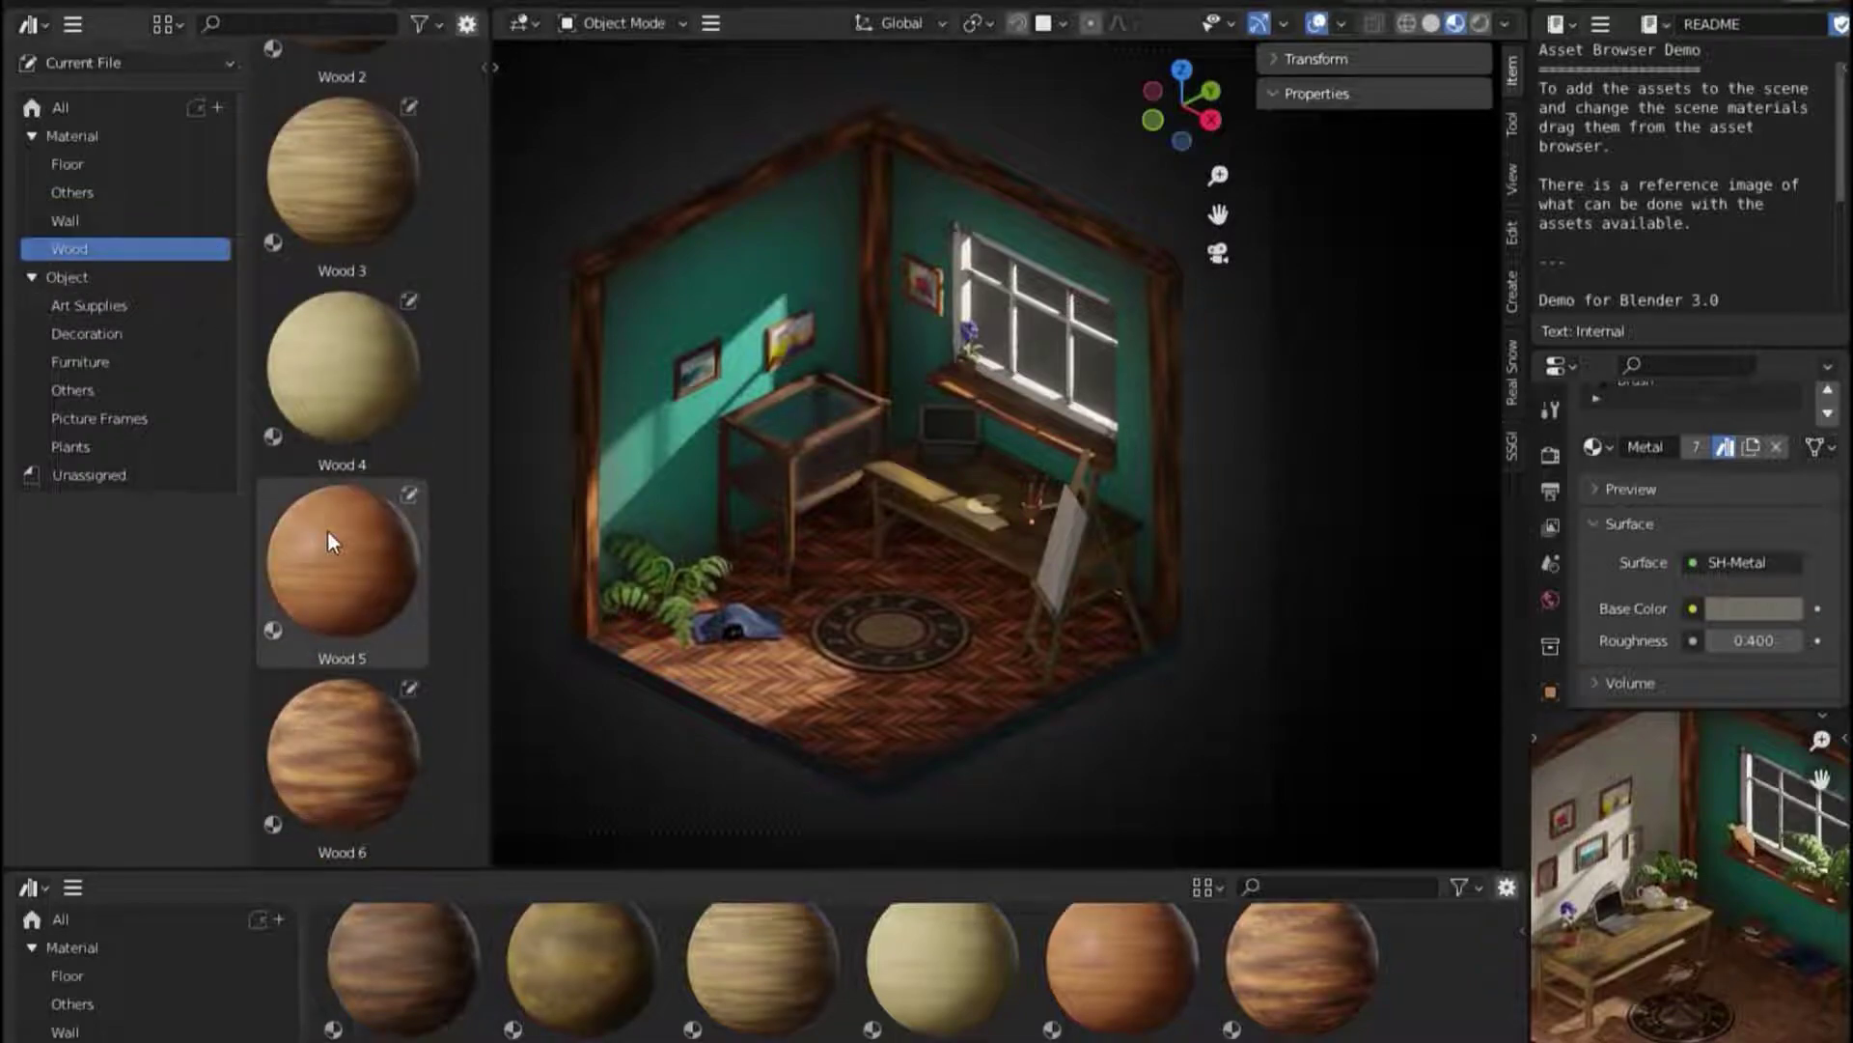
scroll(363, 554, "up", 3)
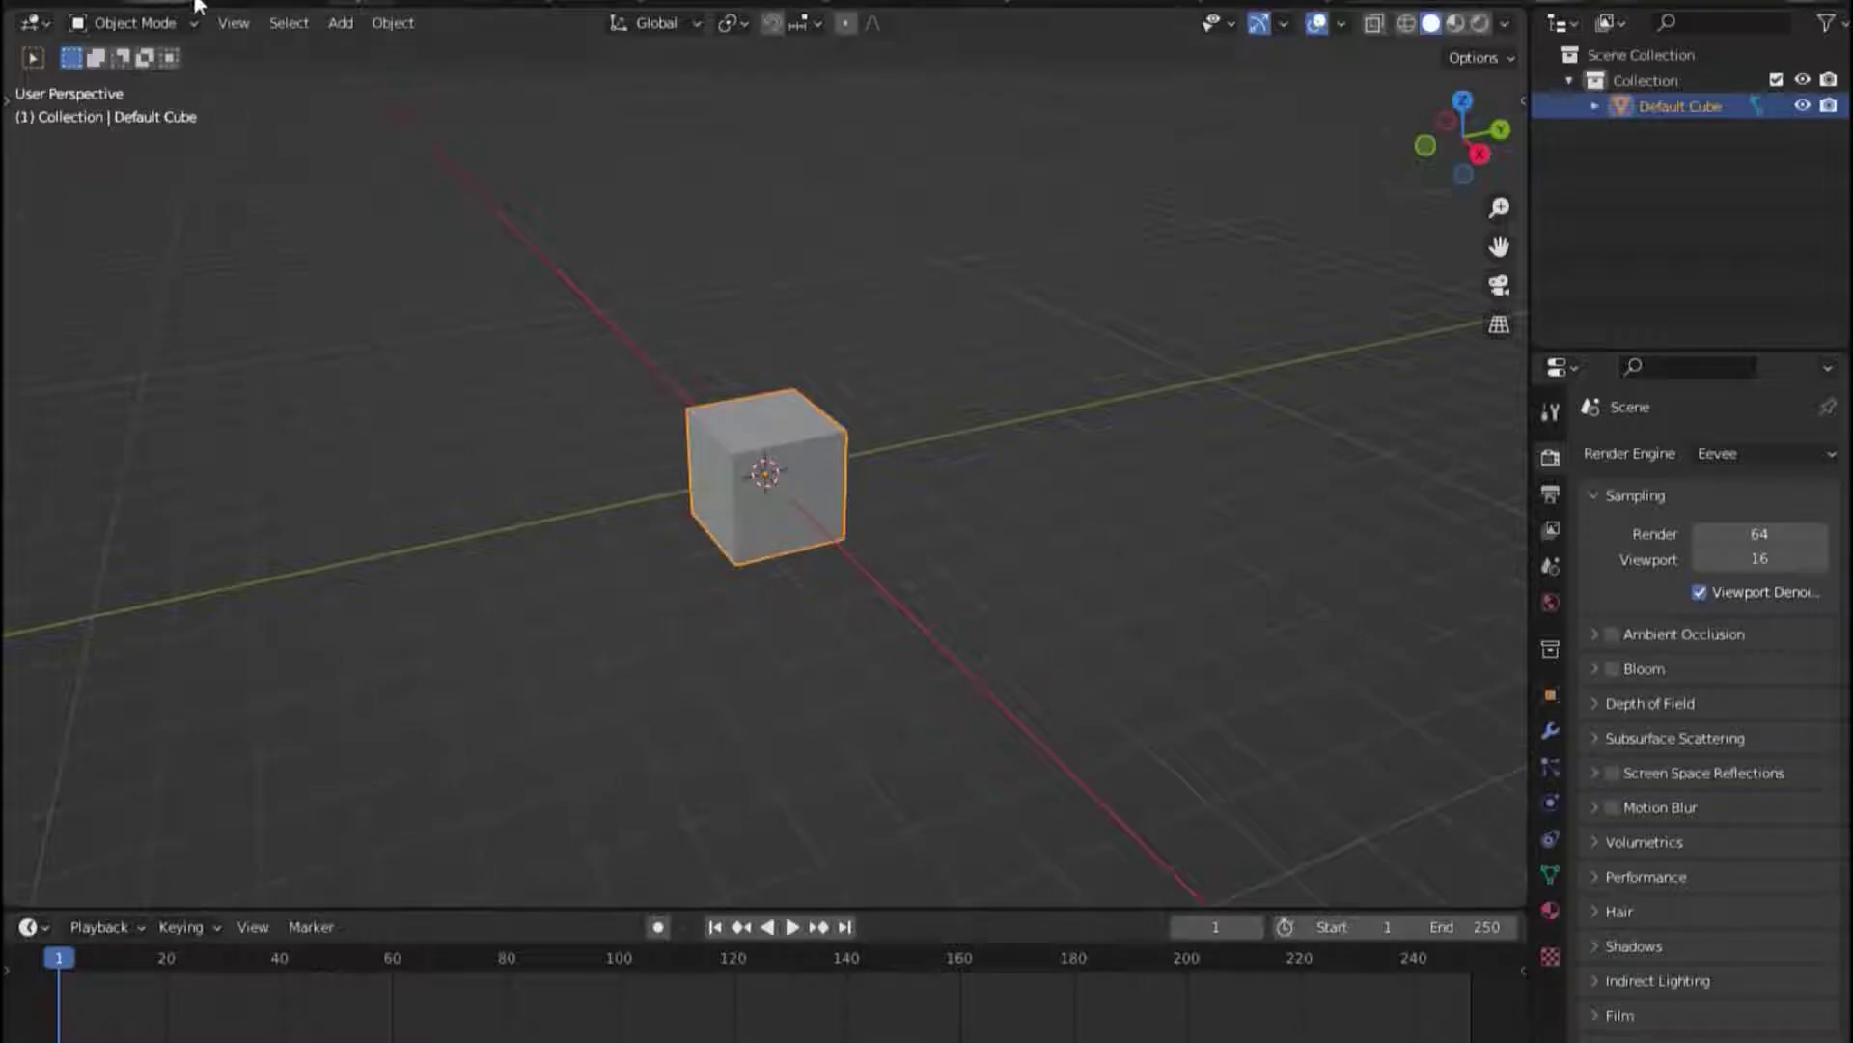
Delete the default cube and add a Suzanne monkey head, viewing it close up
scroll(683, 159, "down", 2)
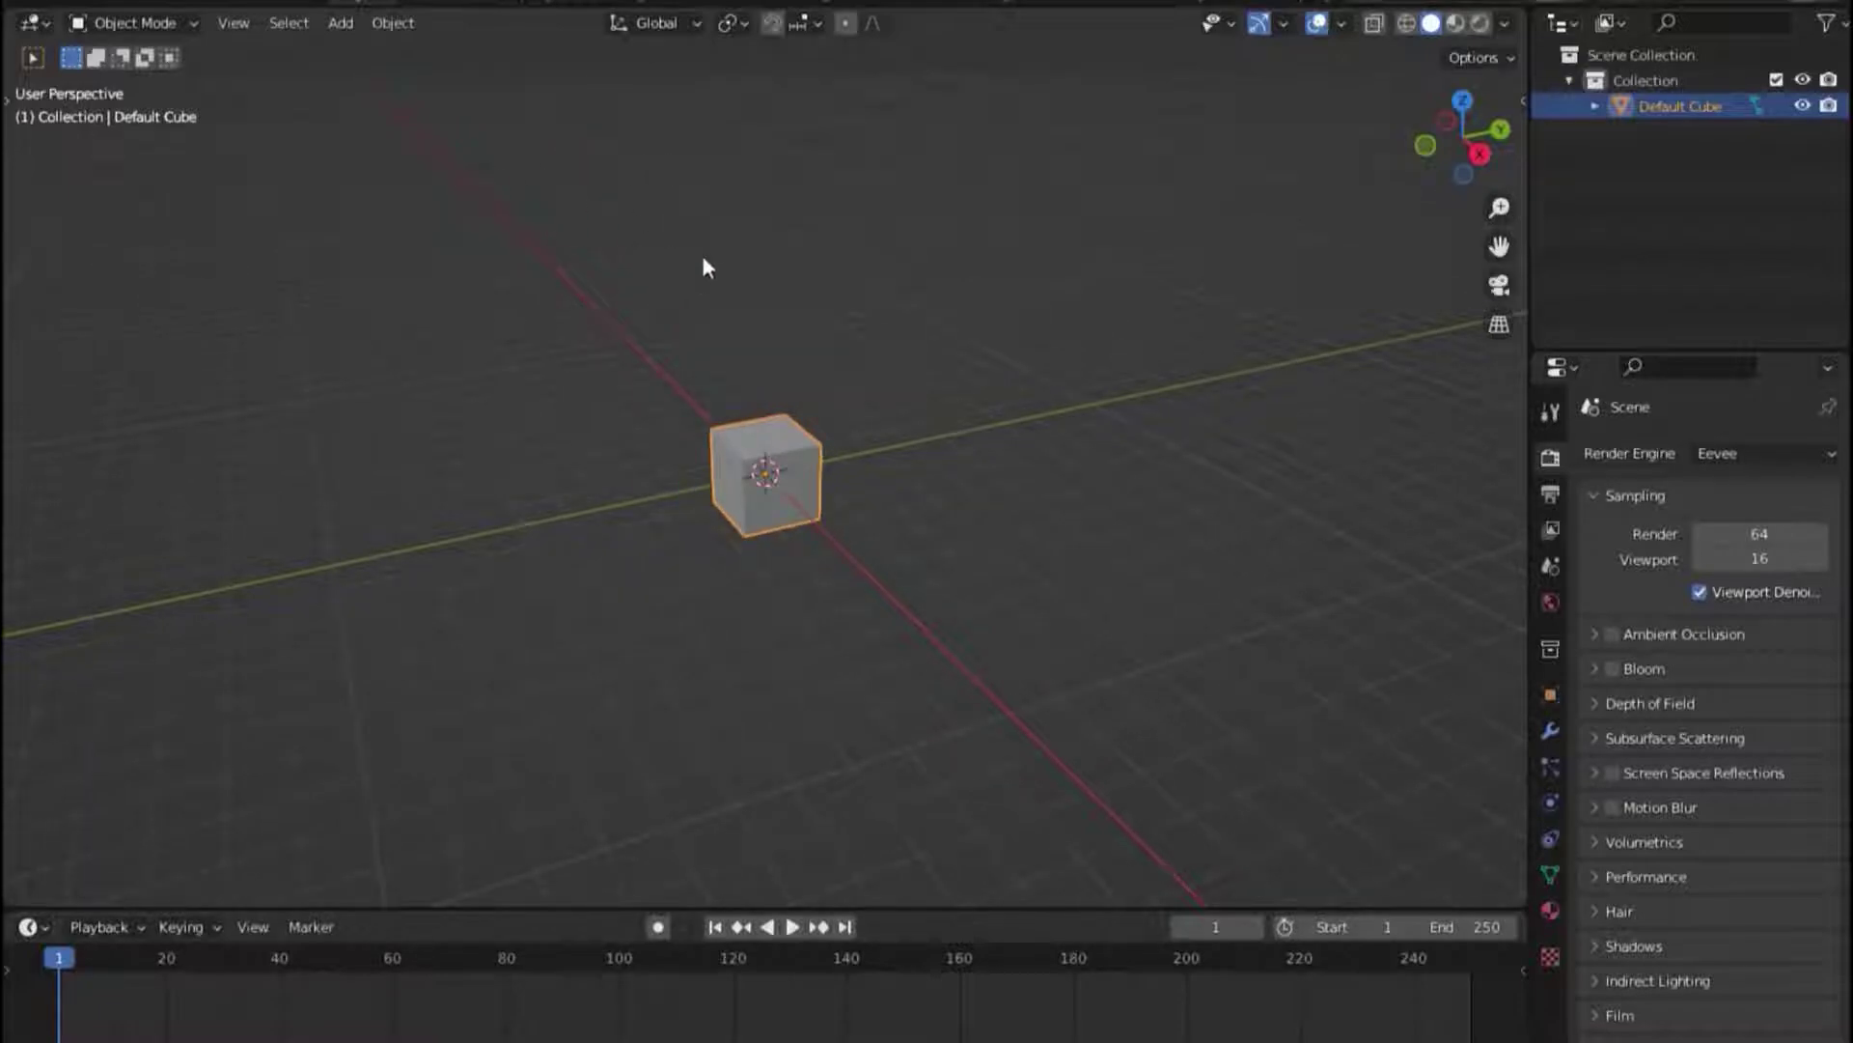
key("x")
key("Delete")
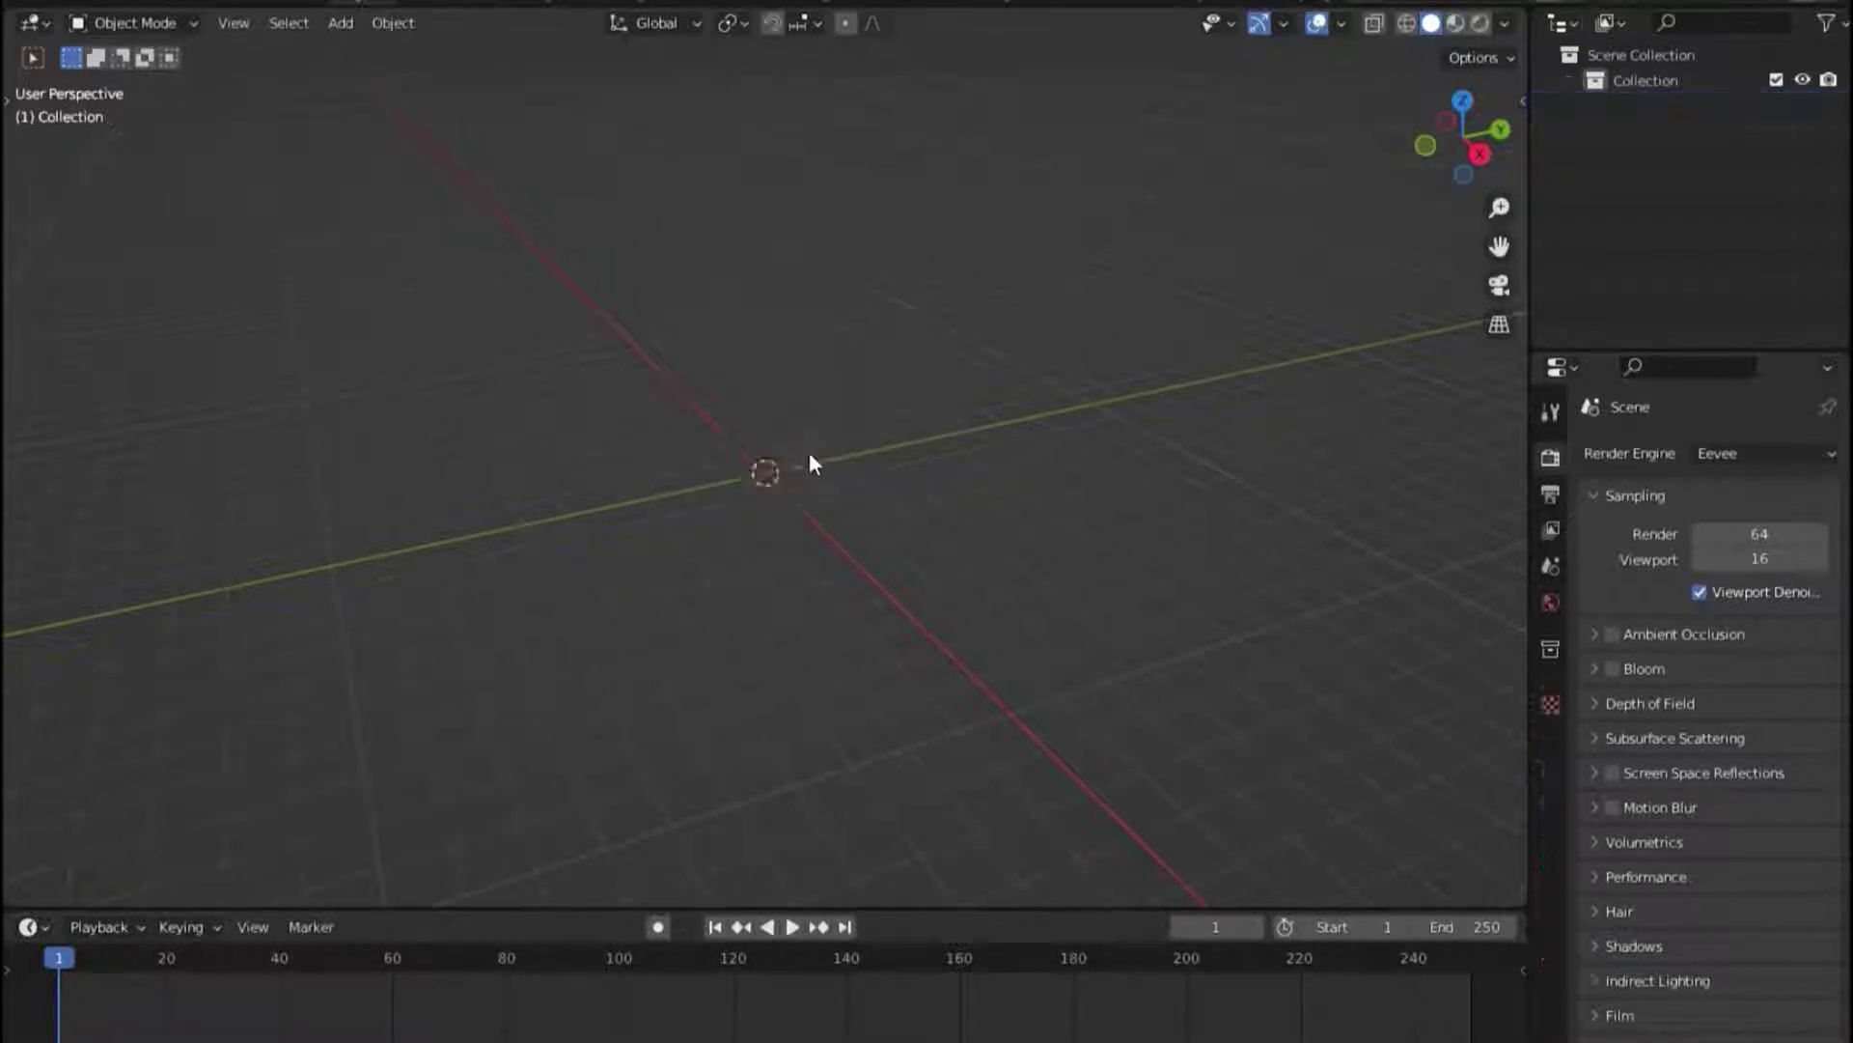
key("shift+a")
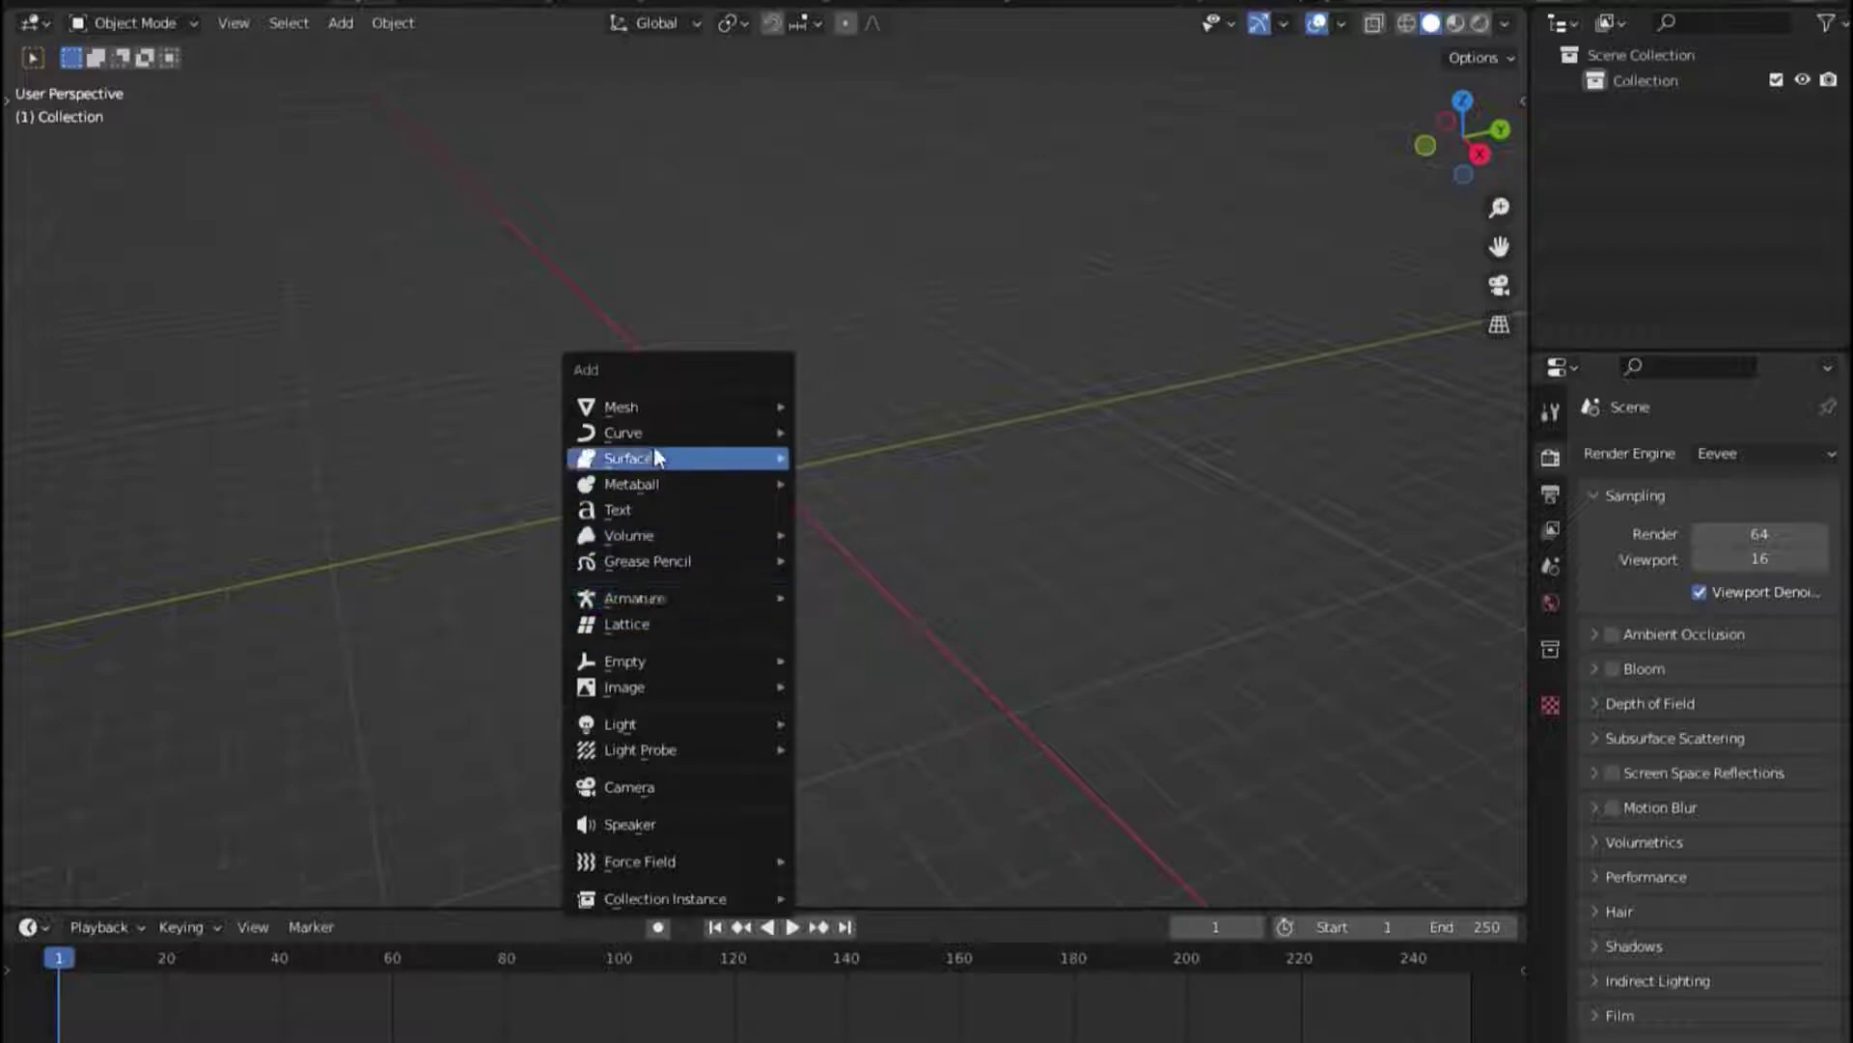
mouse_move(678, 407)
left_click(830, 649)
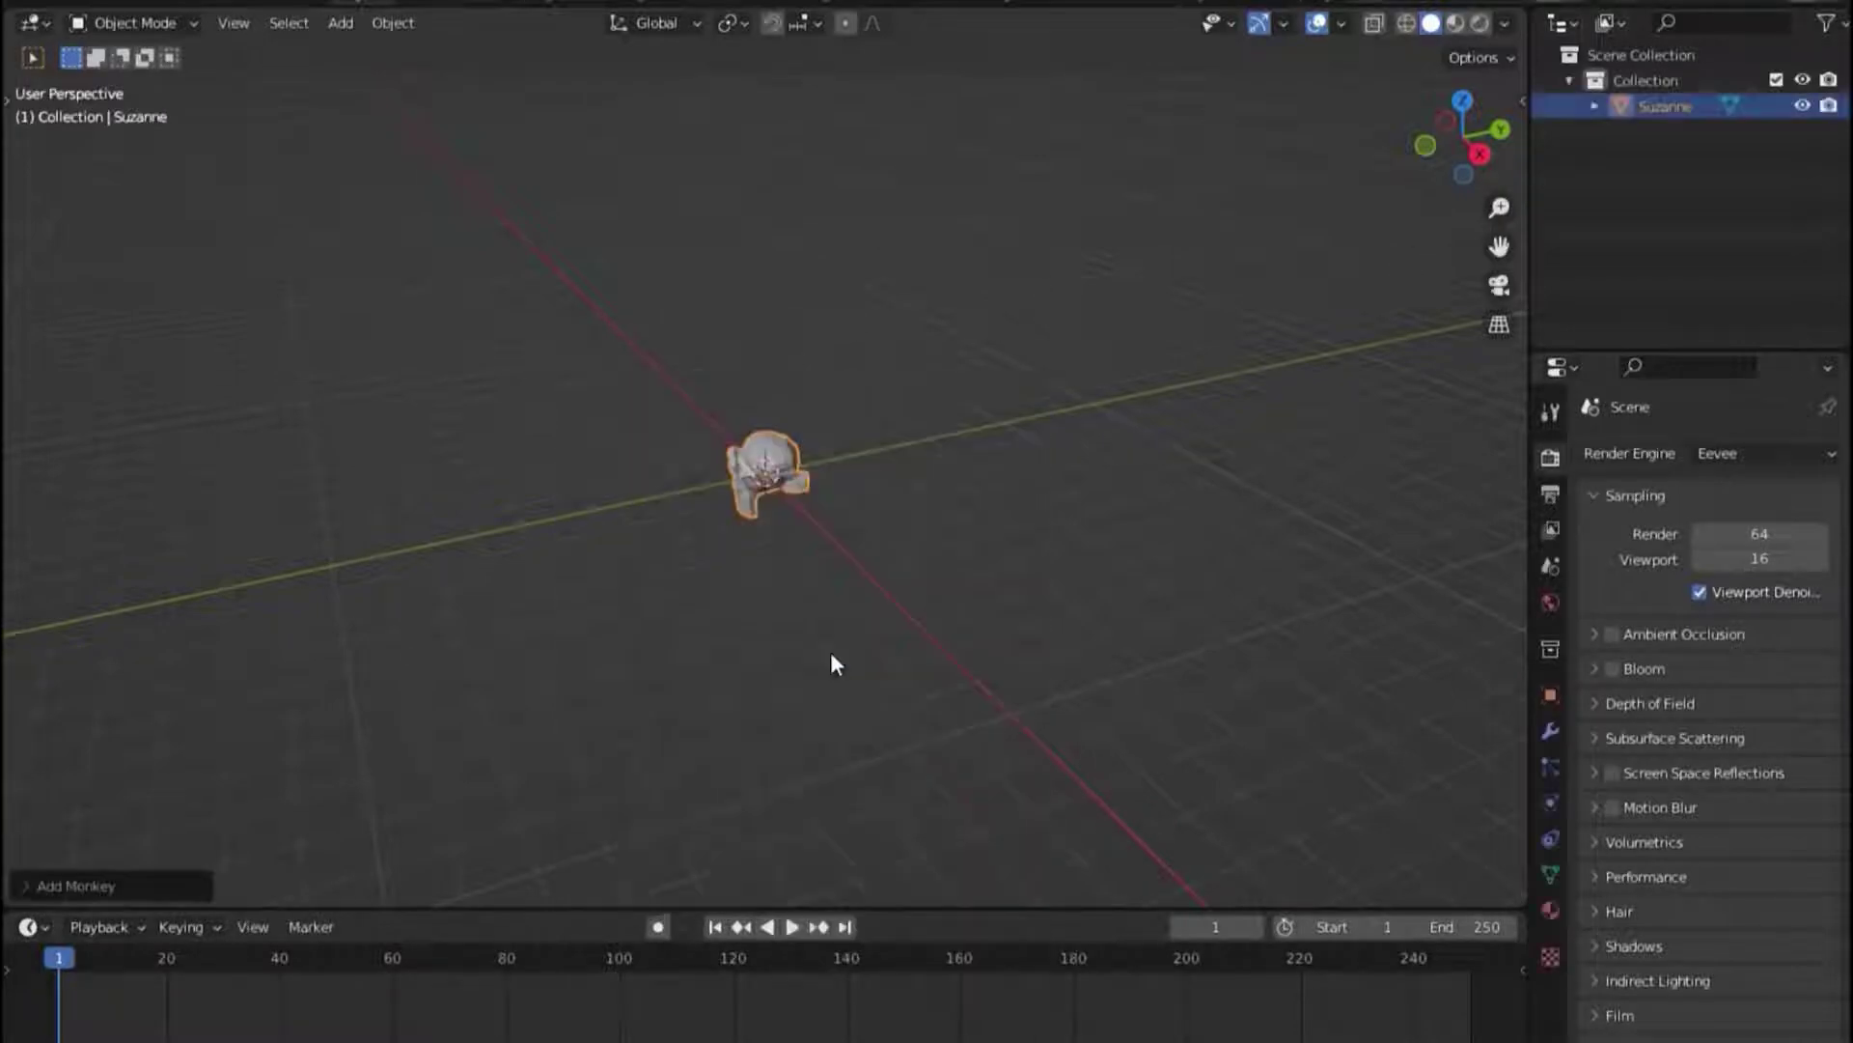
middle_click_drag(830, 652, 775, 627)
scroll(775, 627, "up", 3)
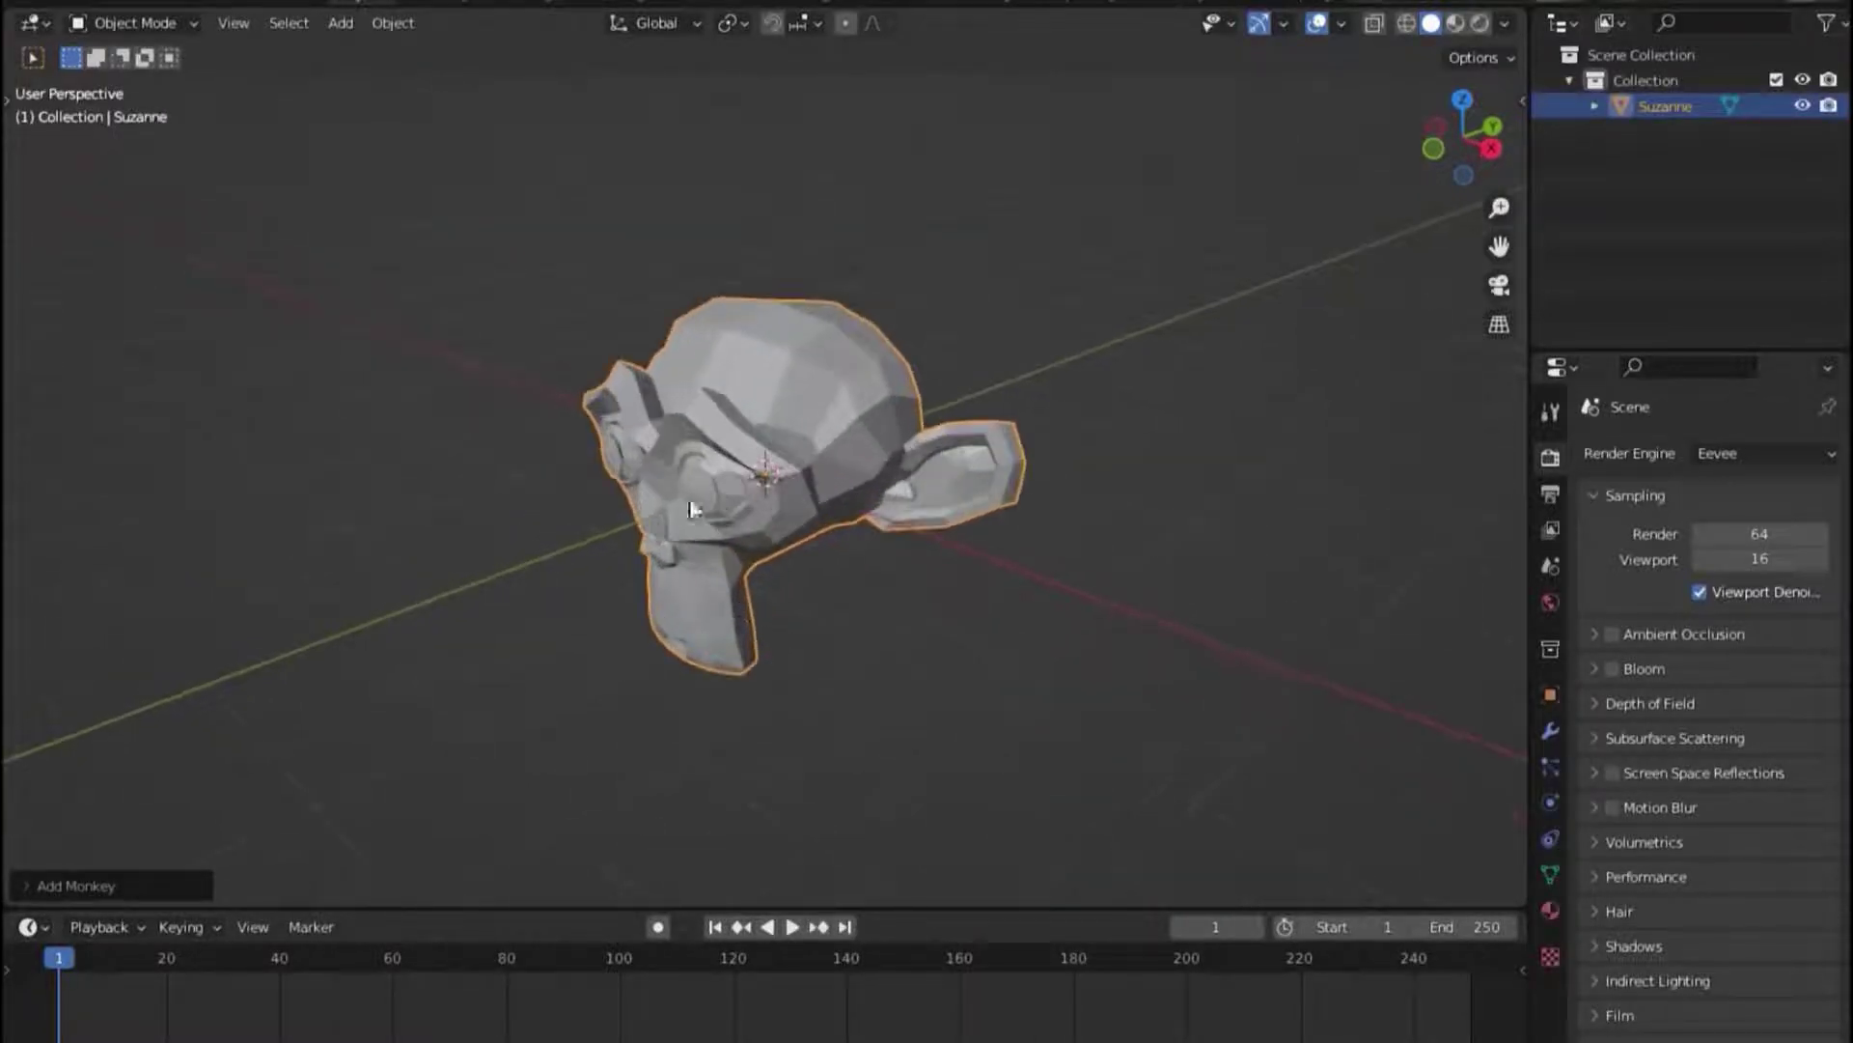
left_click(38, 21)
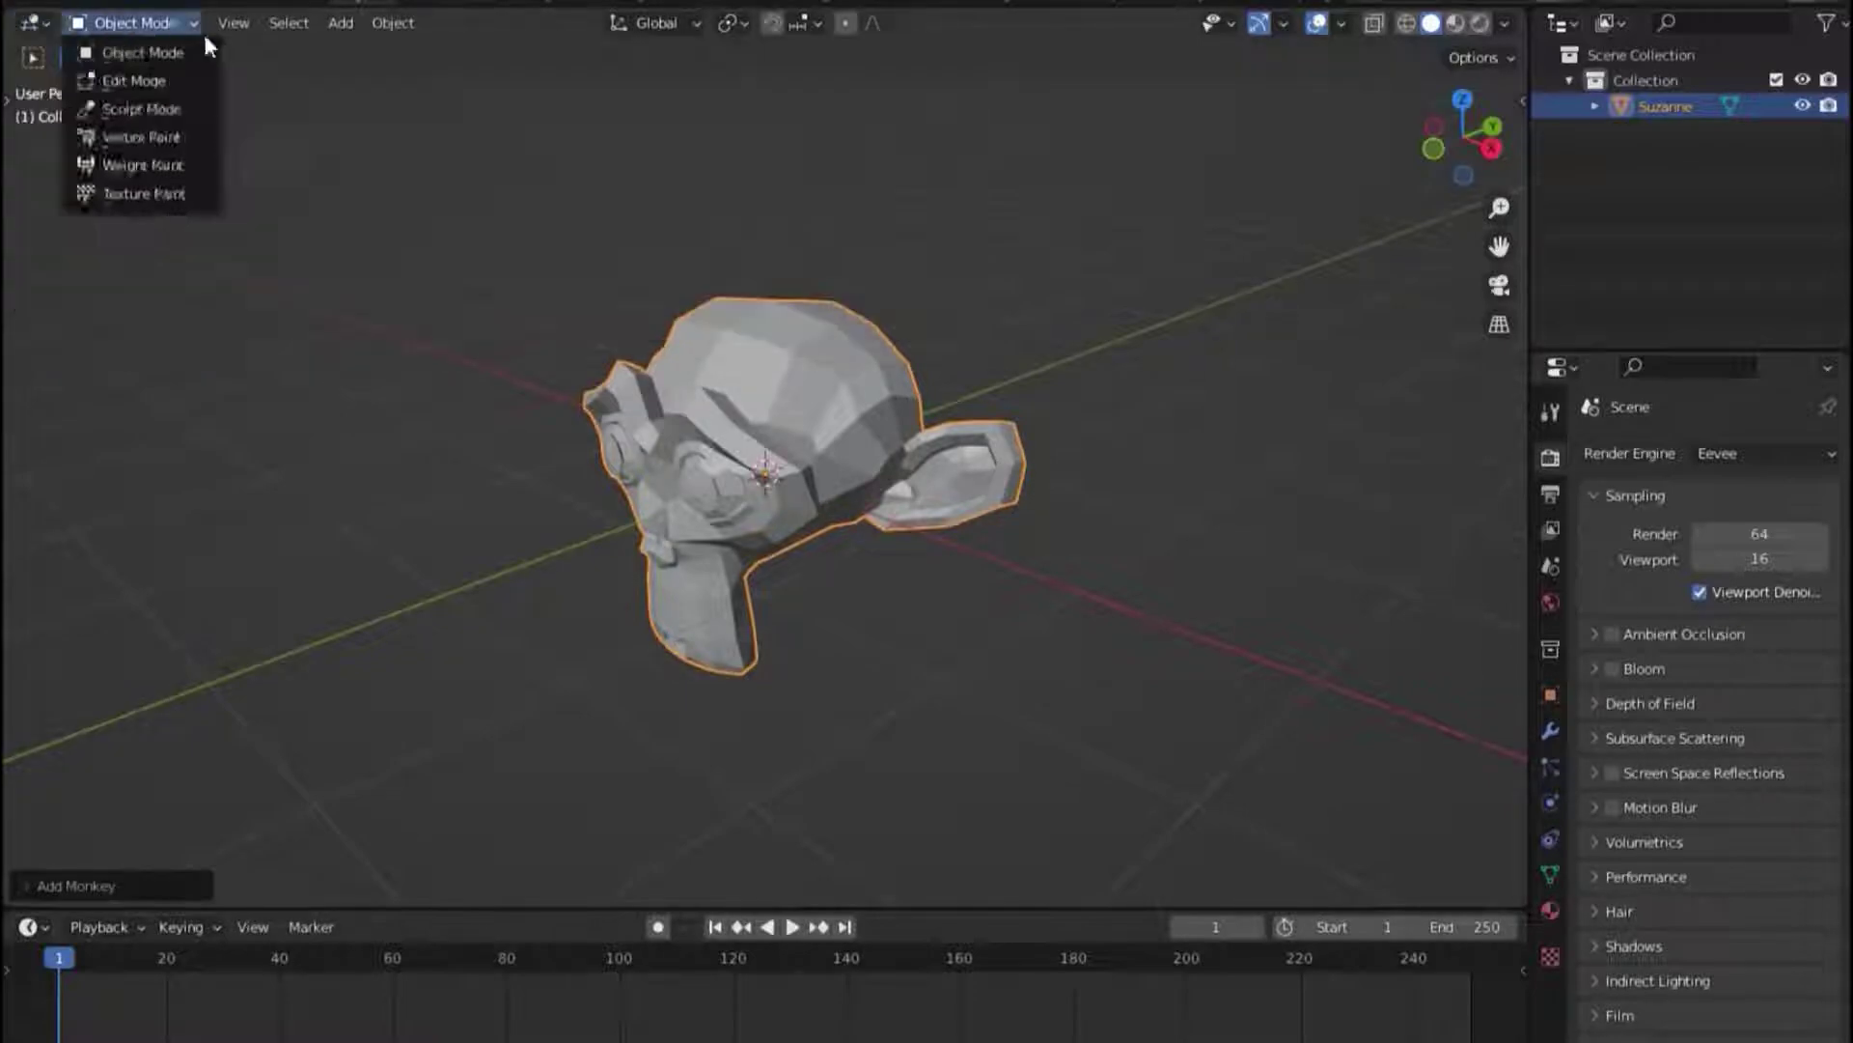
Show Preferences in this area, remove the Clutax asset library and add a new entry
left_click(26, 29)
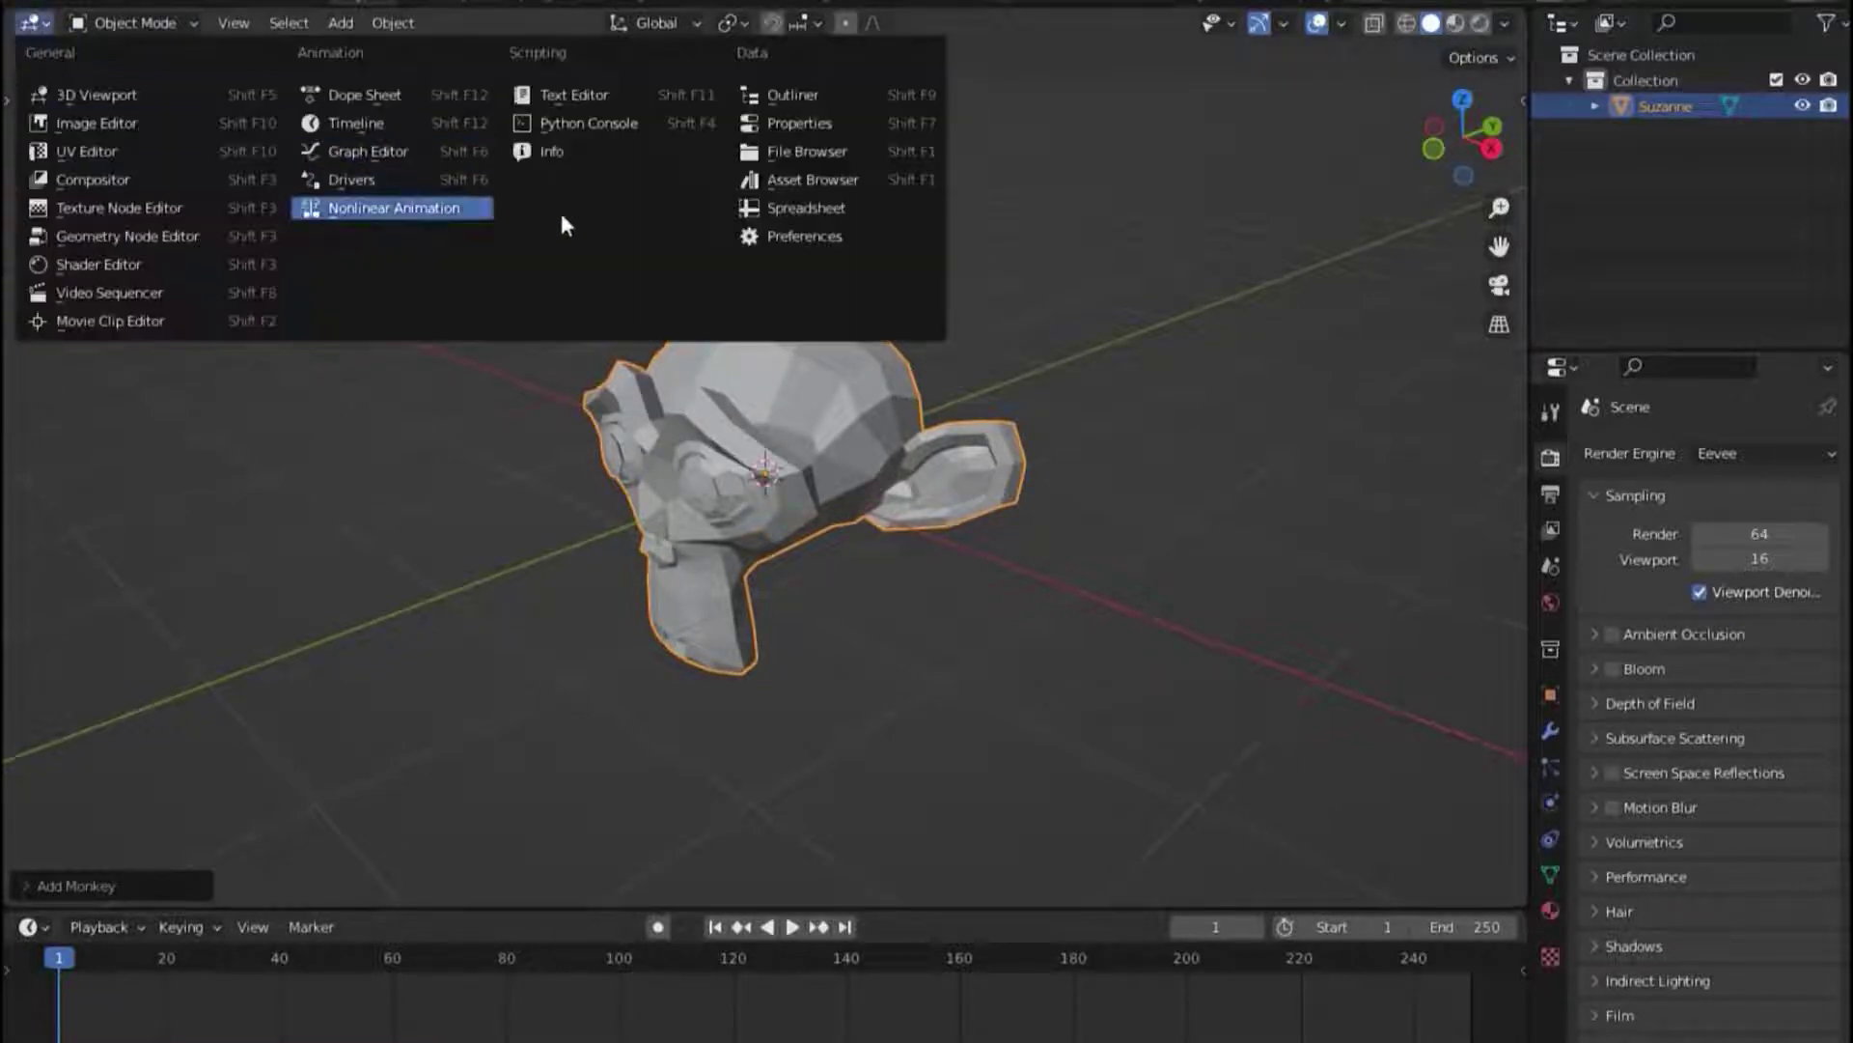
left_click(786, 243)
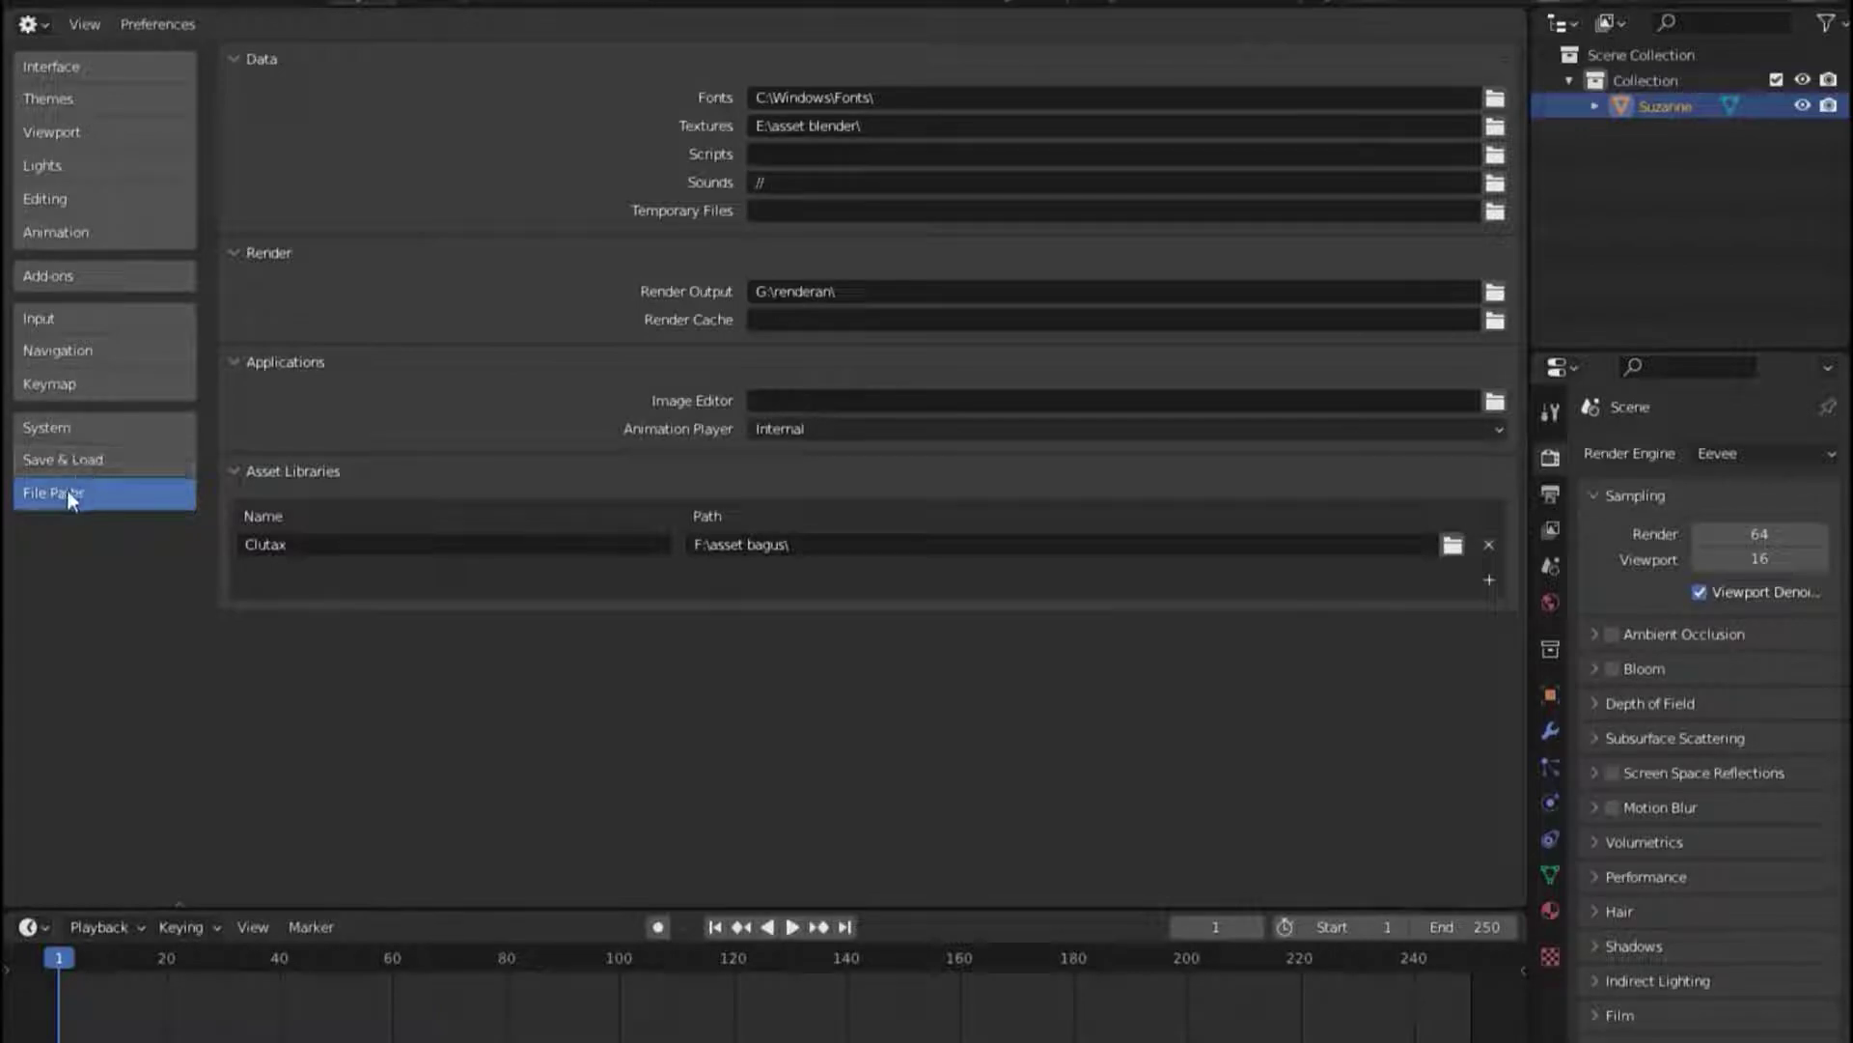
left_click(1489, 545)
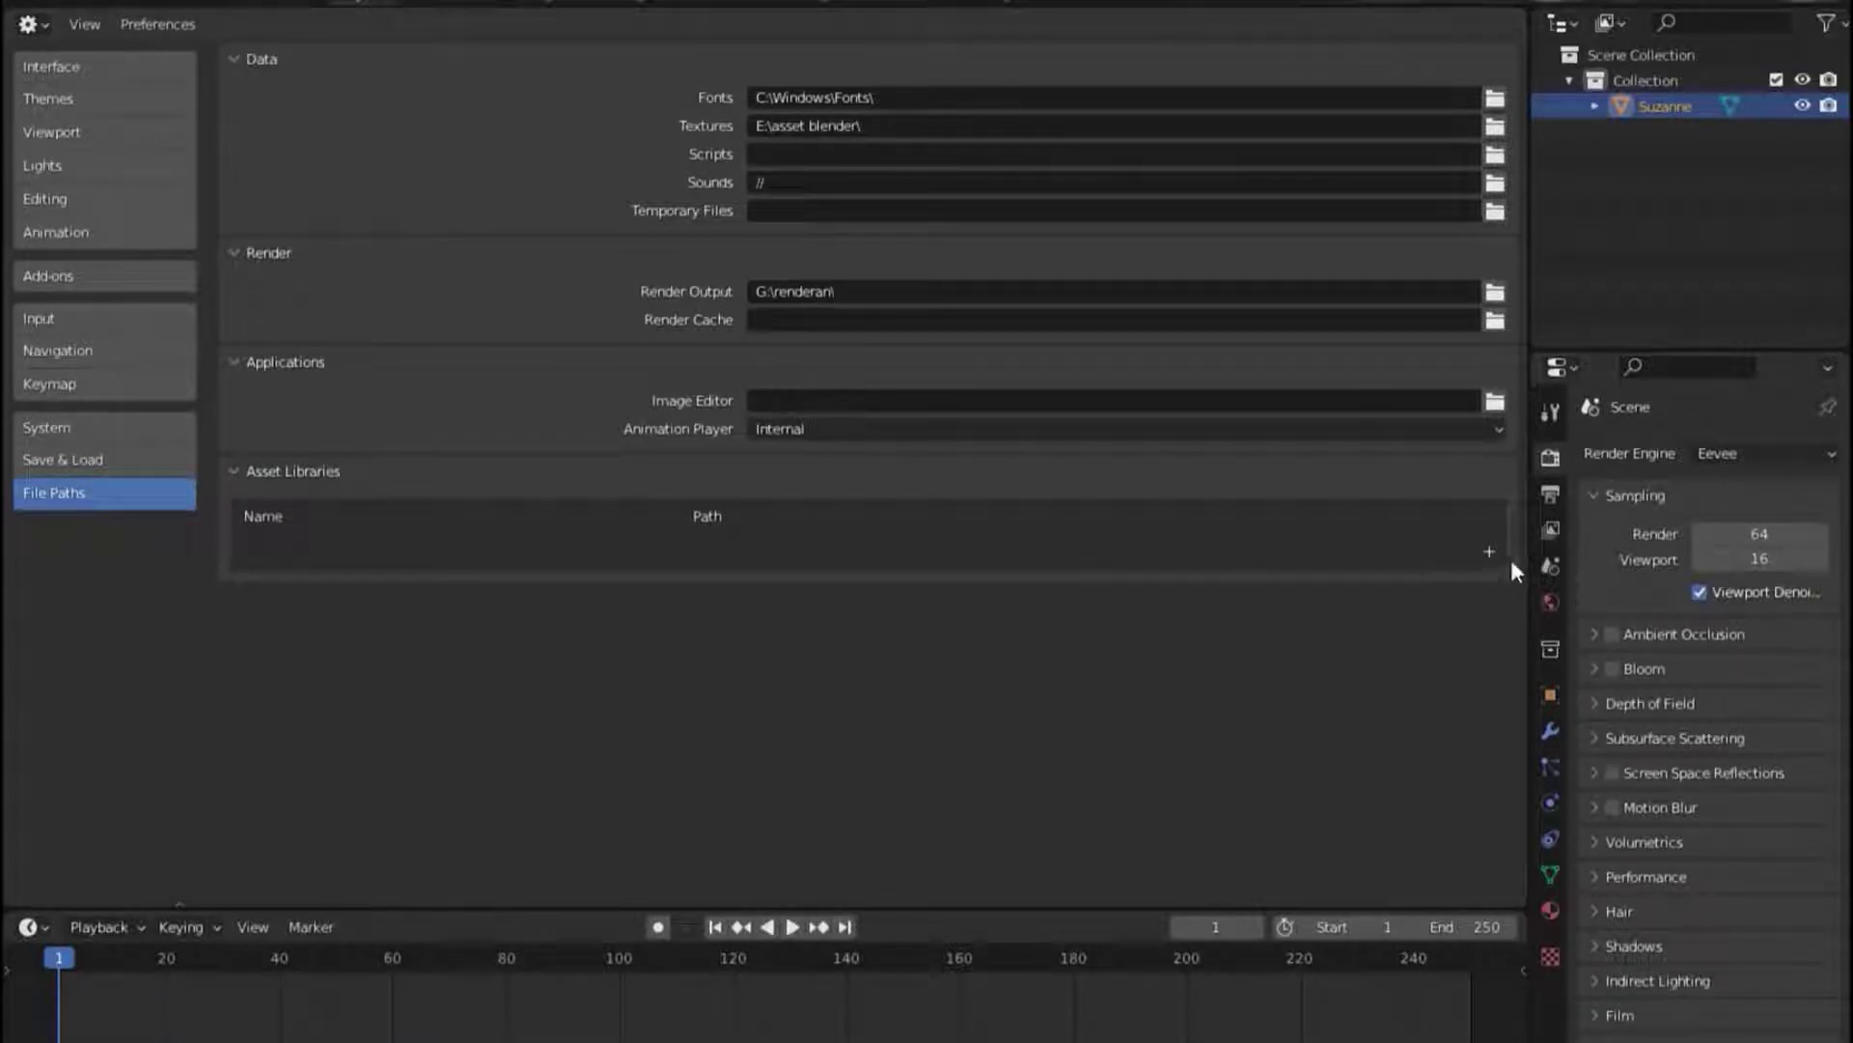
left_click(1502, 555)
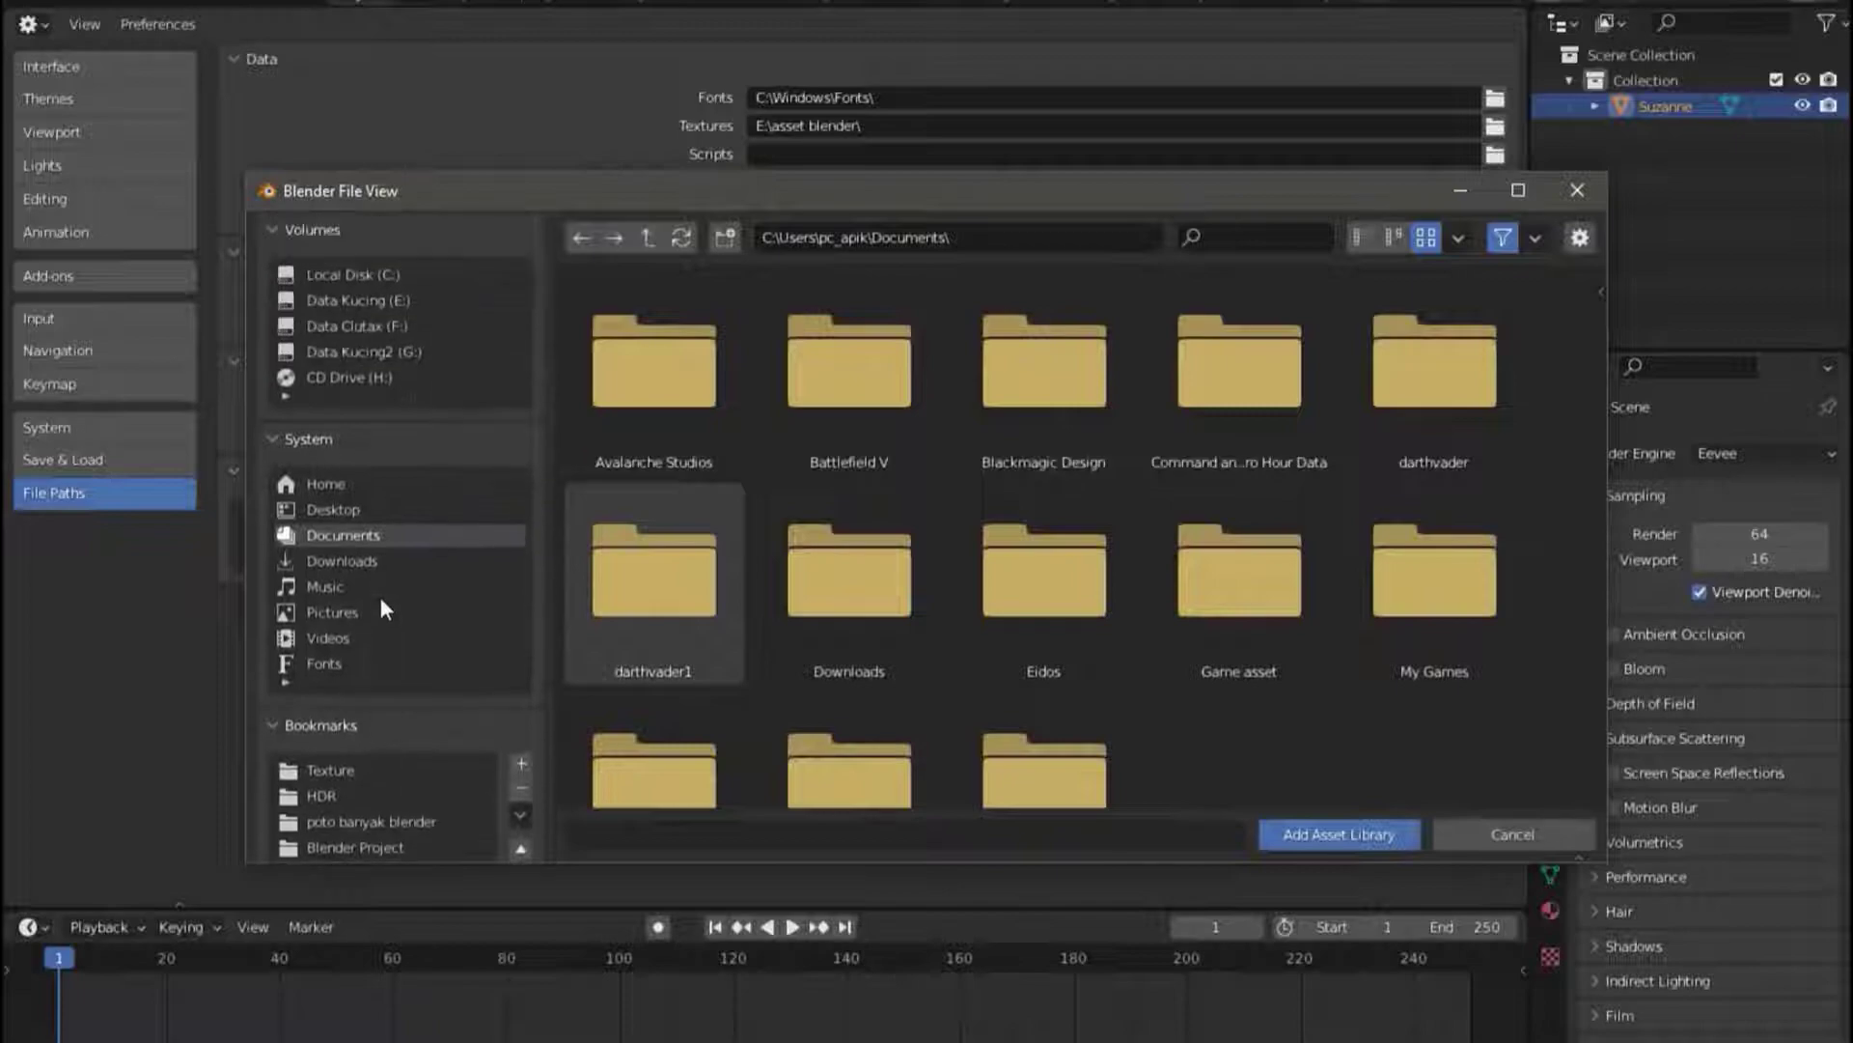
Create an 'asset tutor' folder on drive F: and set it as the library path
left_click(408, 325)
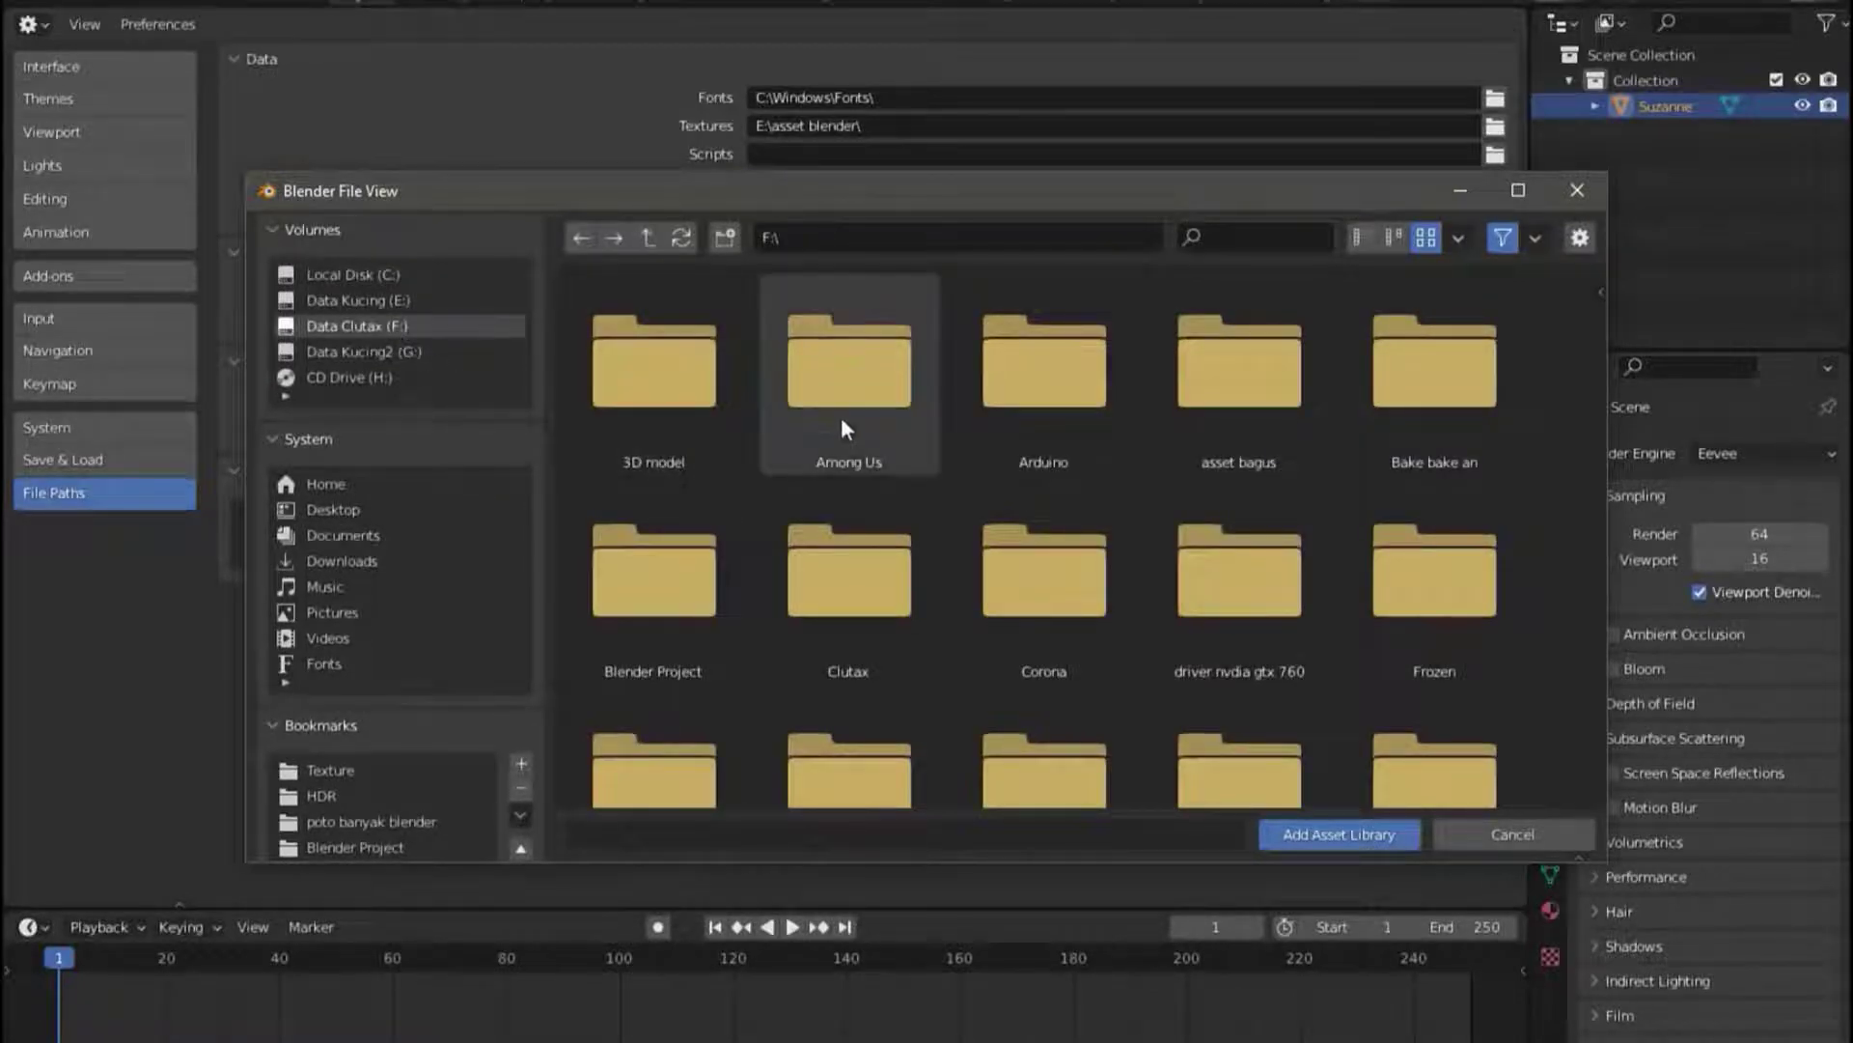
scroll(888, 430, "down", 5)
left_click(1255, 238)
type("asset")
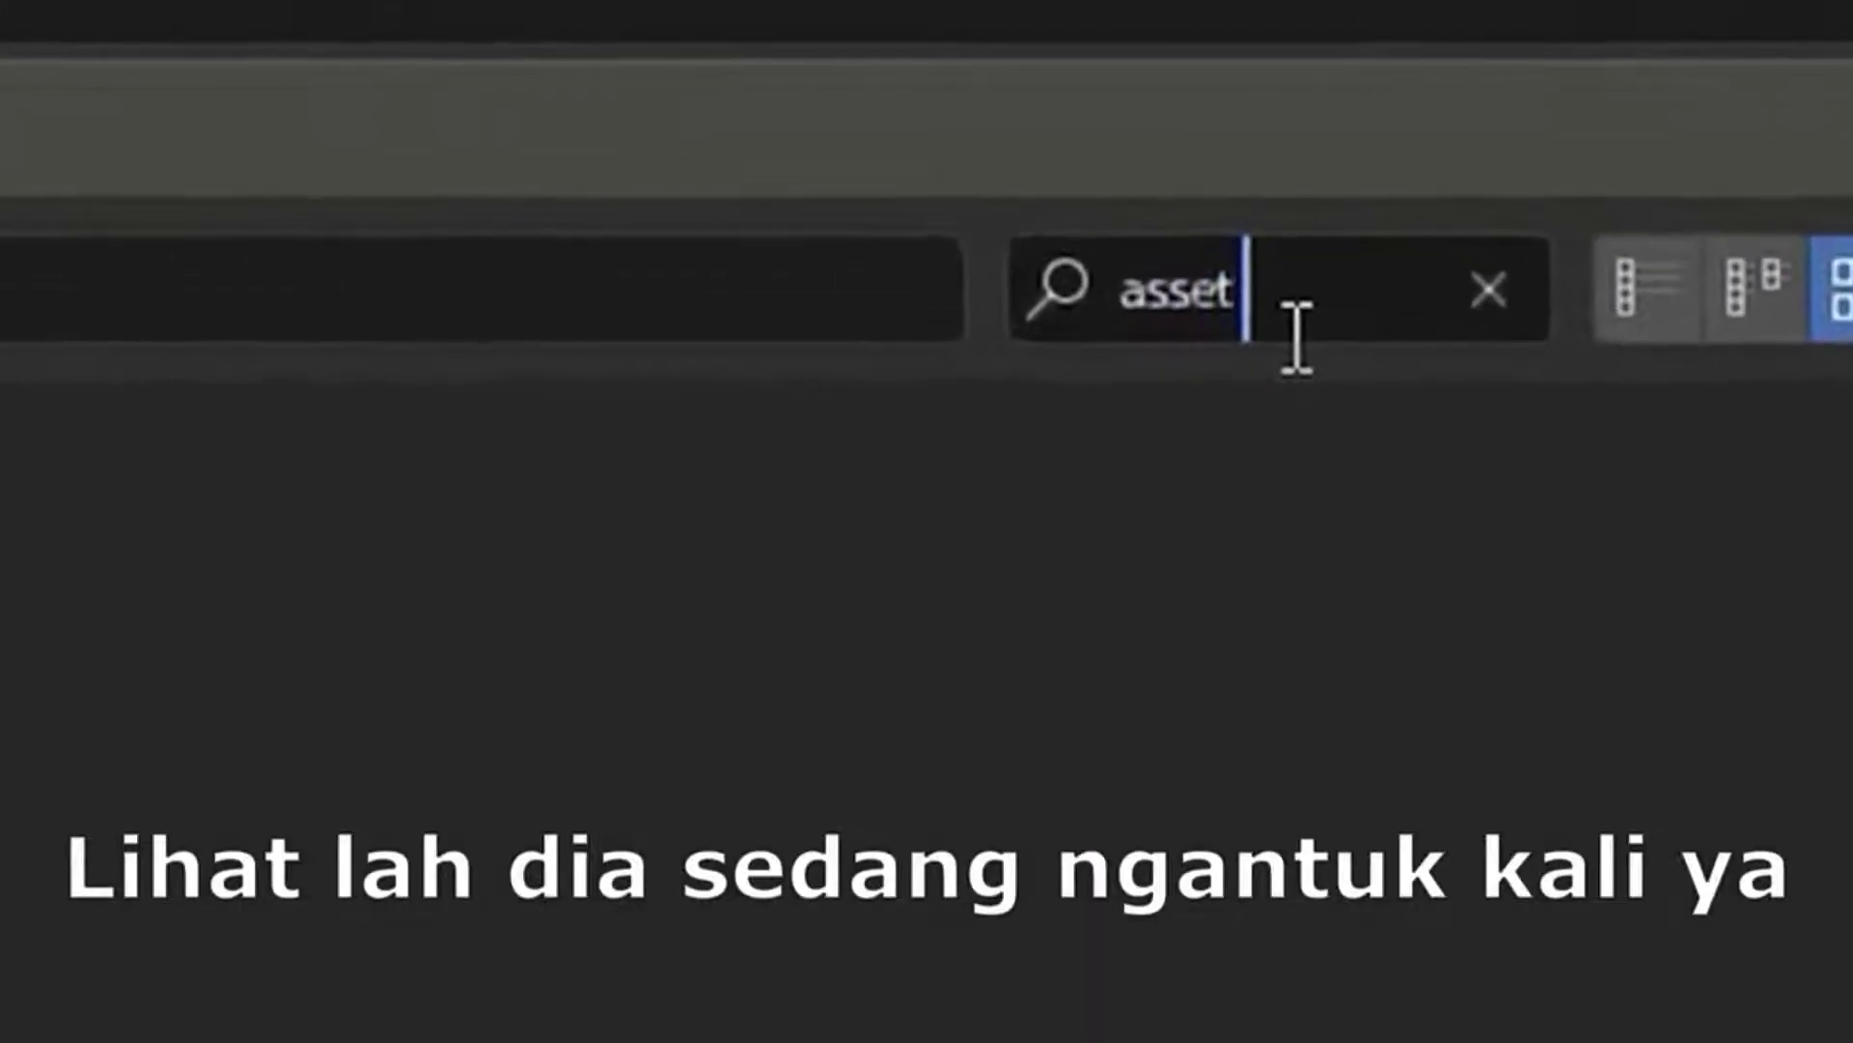
type(" tutor")
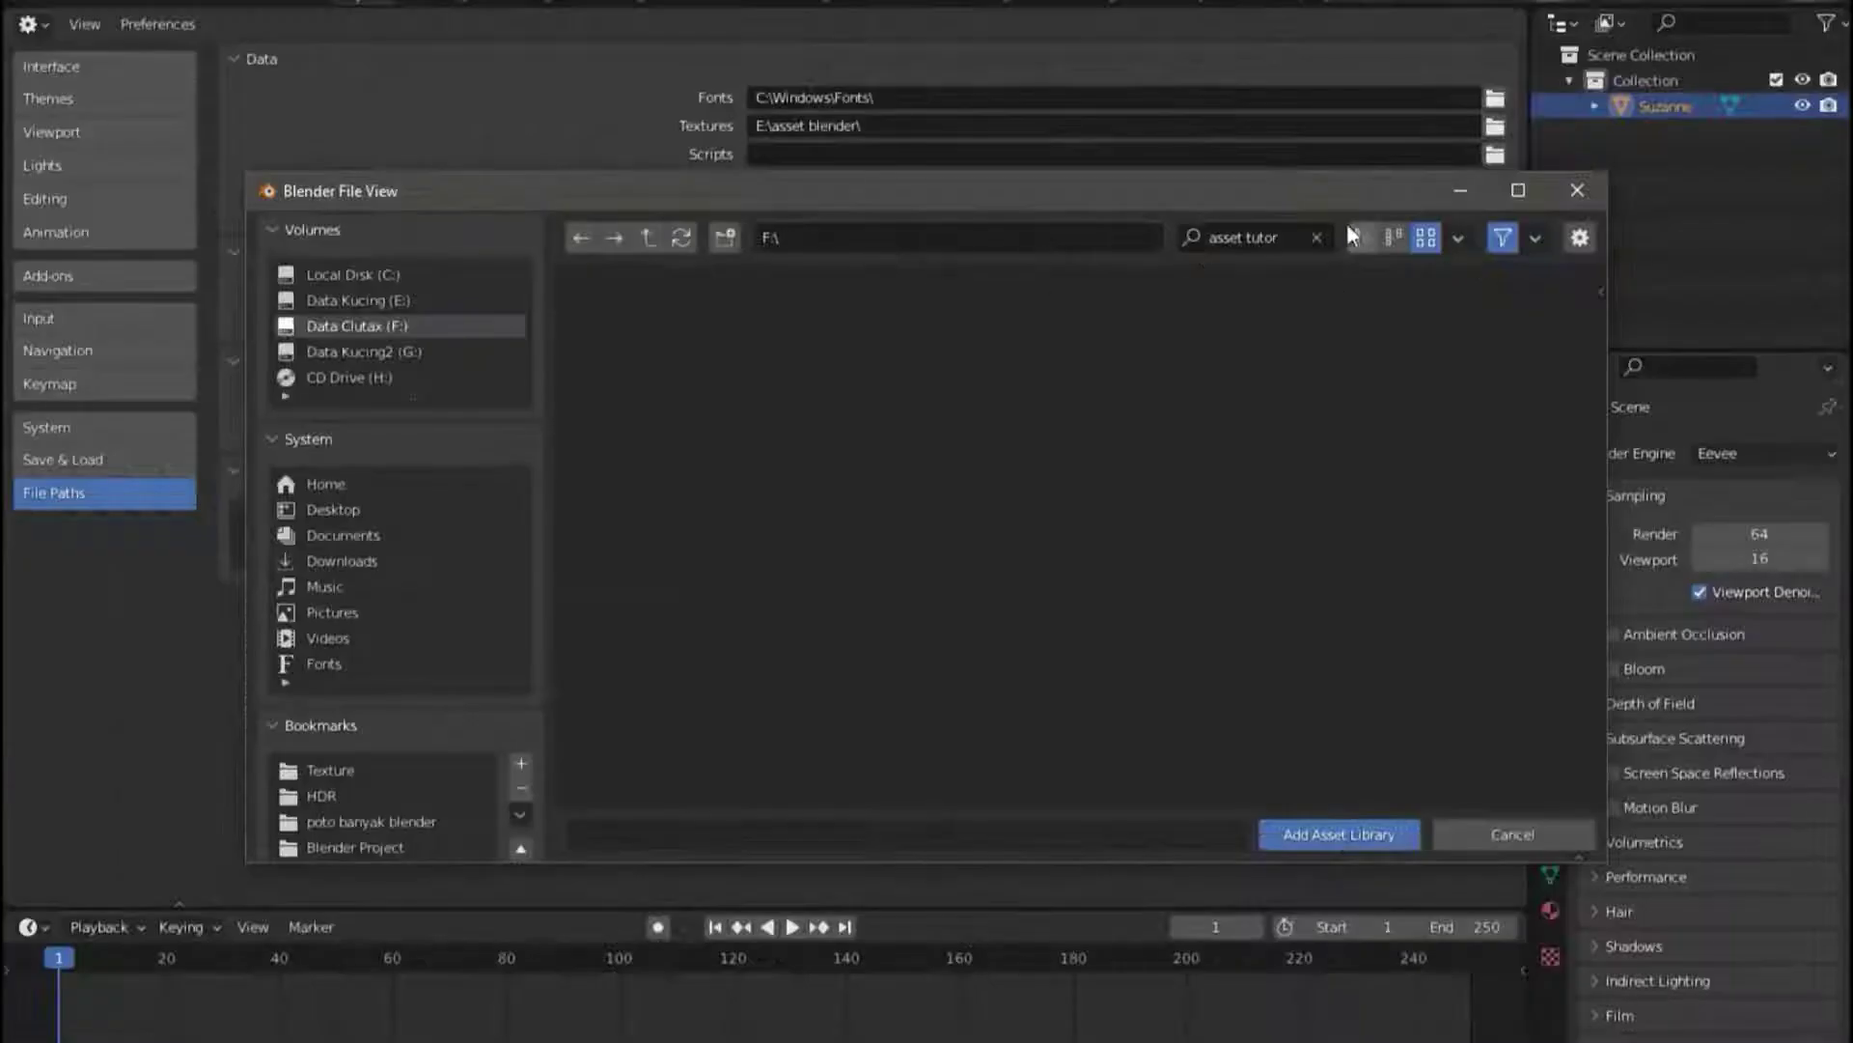
left_click(1316, 238)
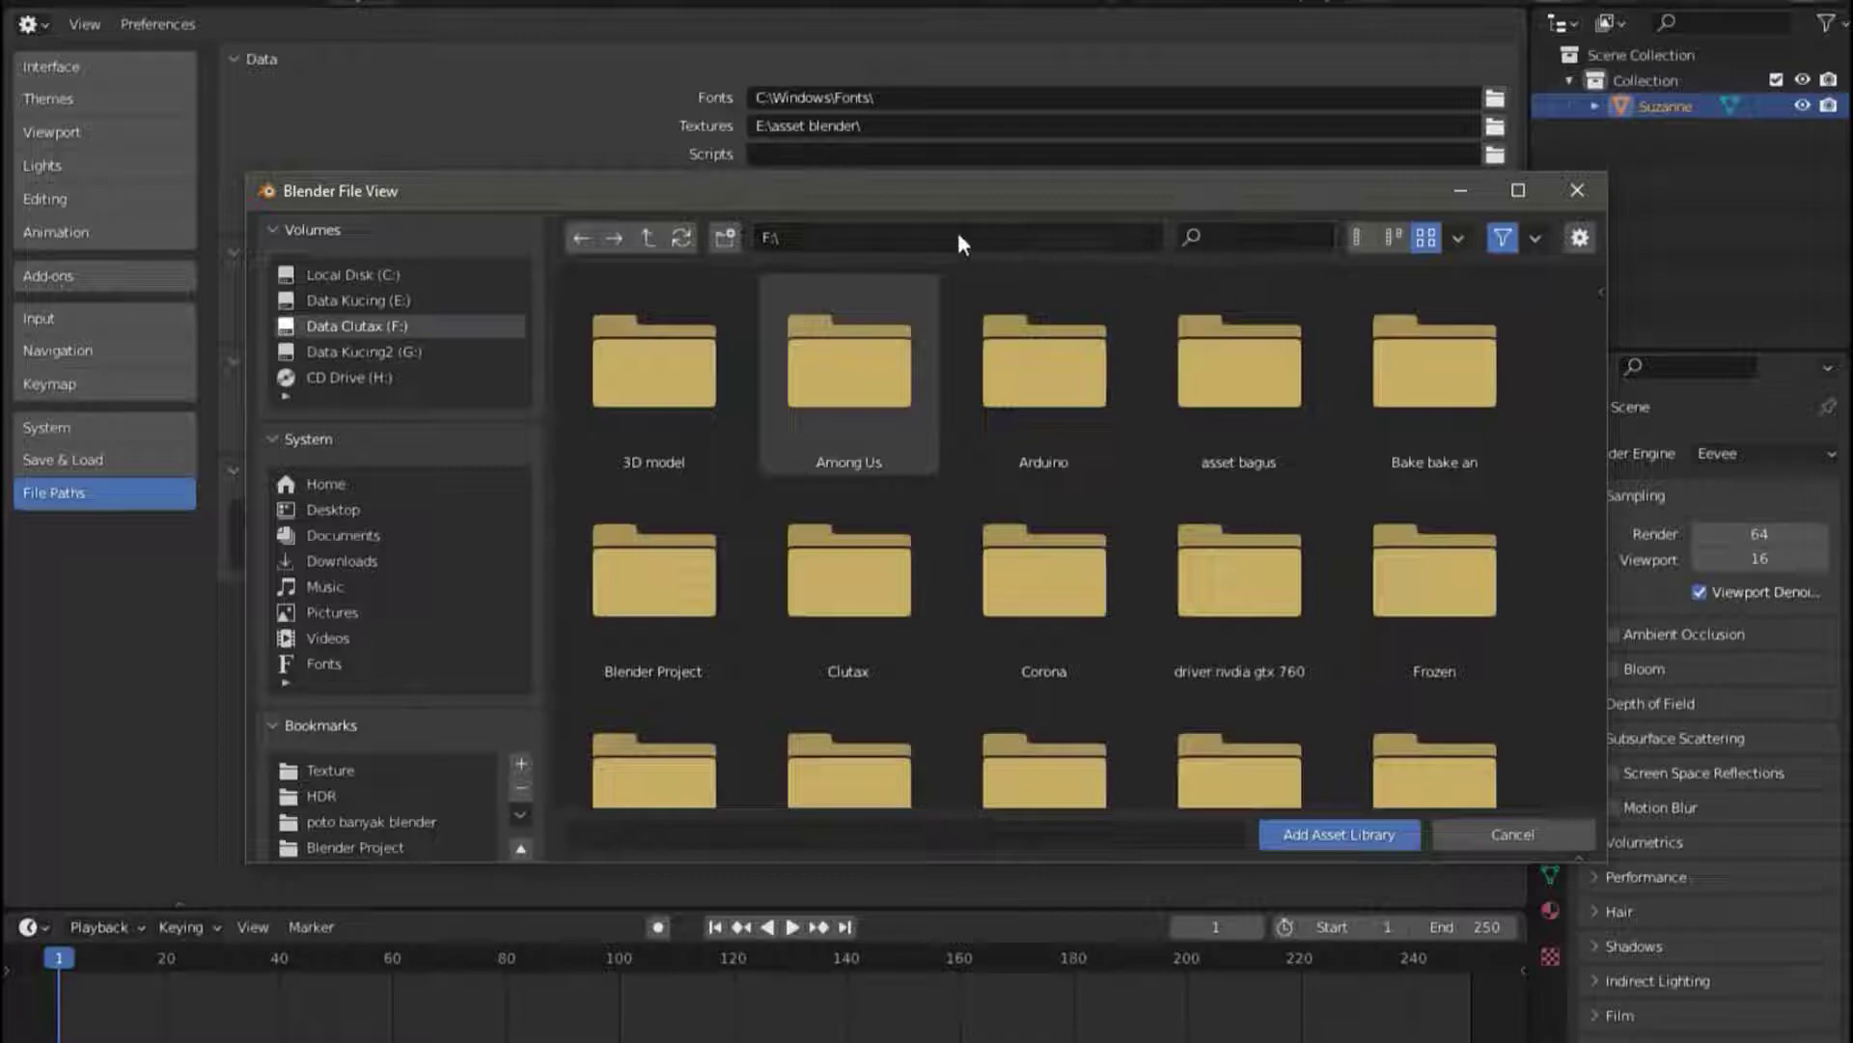
left_click(722, 238)
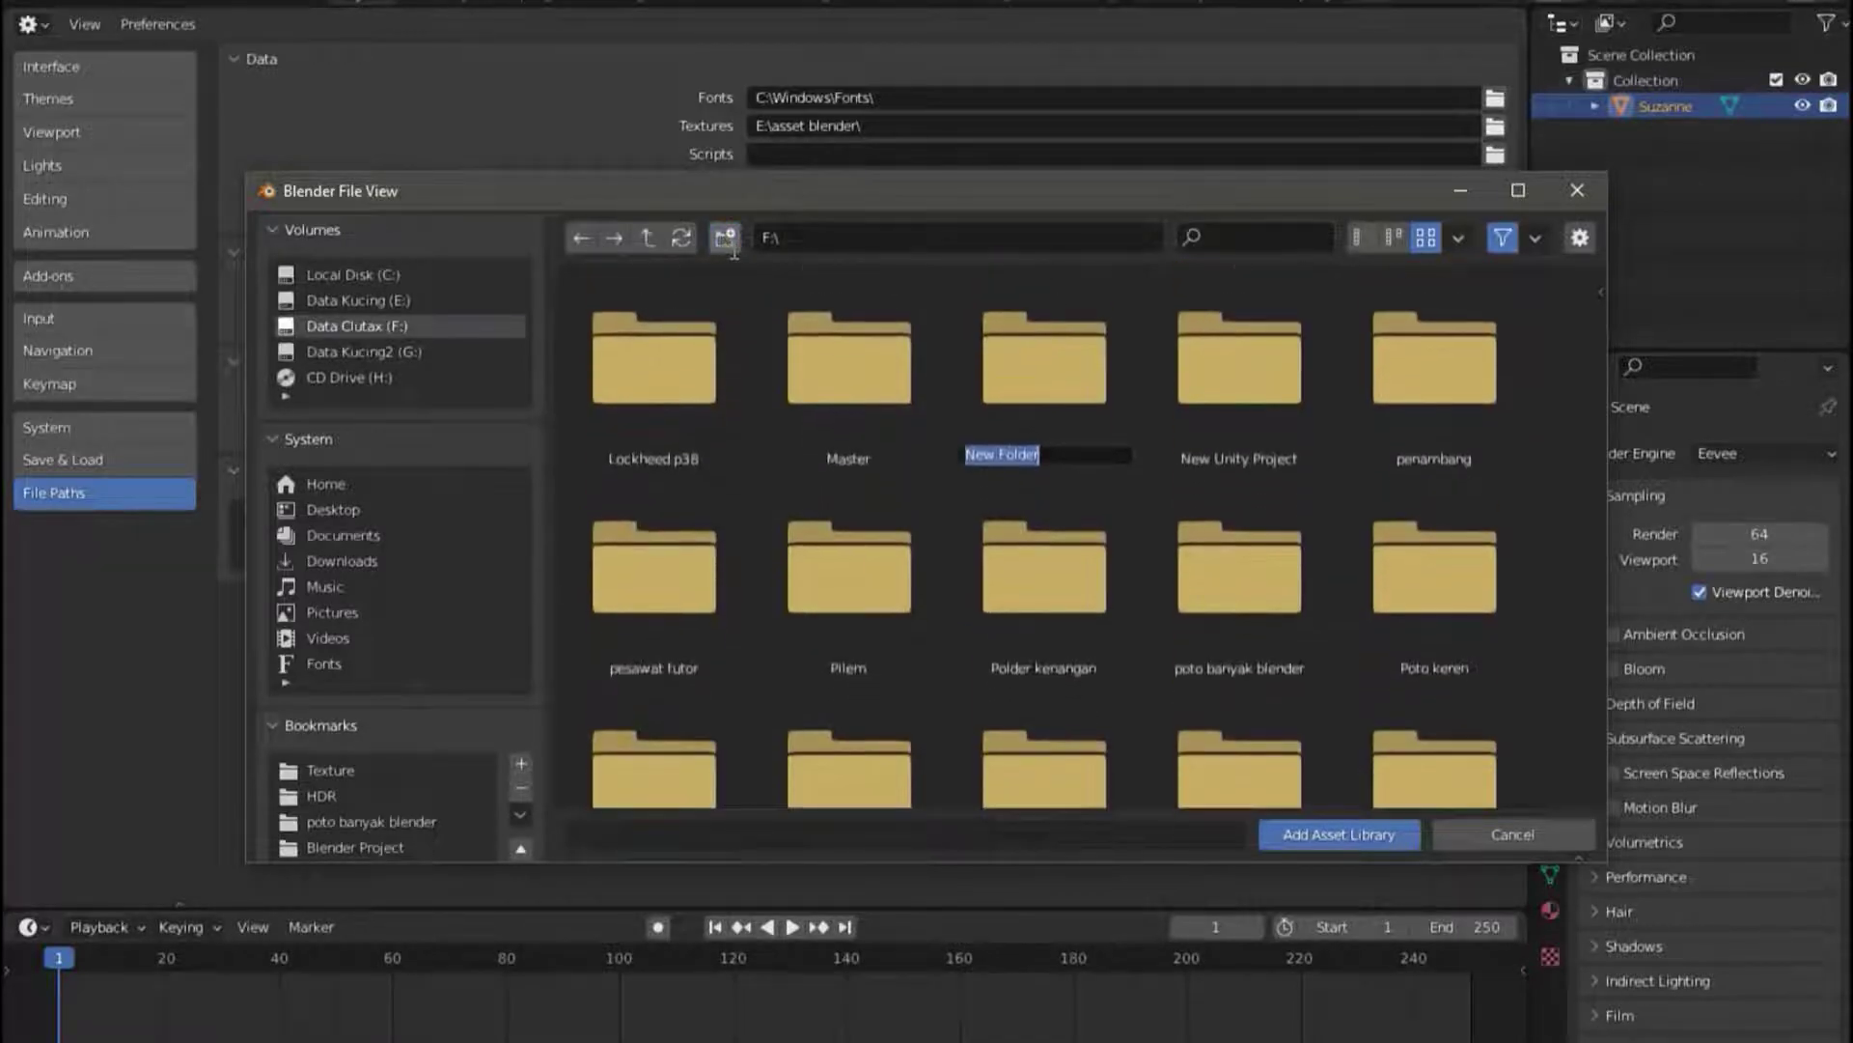
type("asset ")
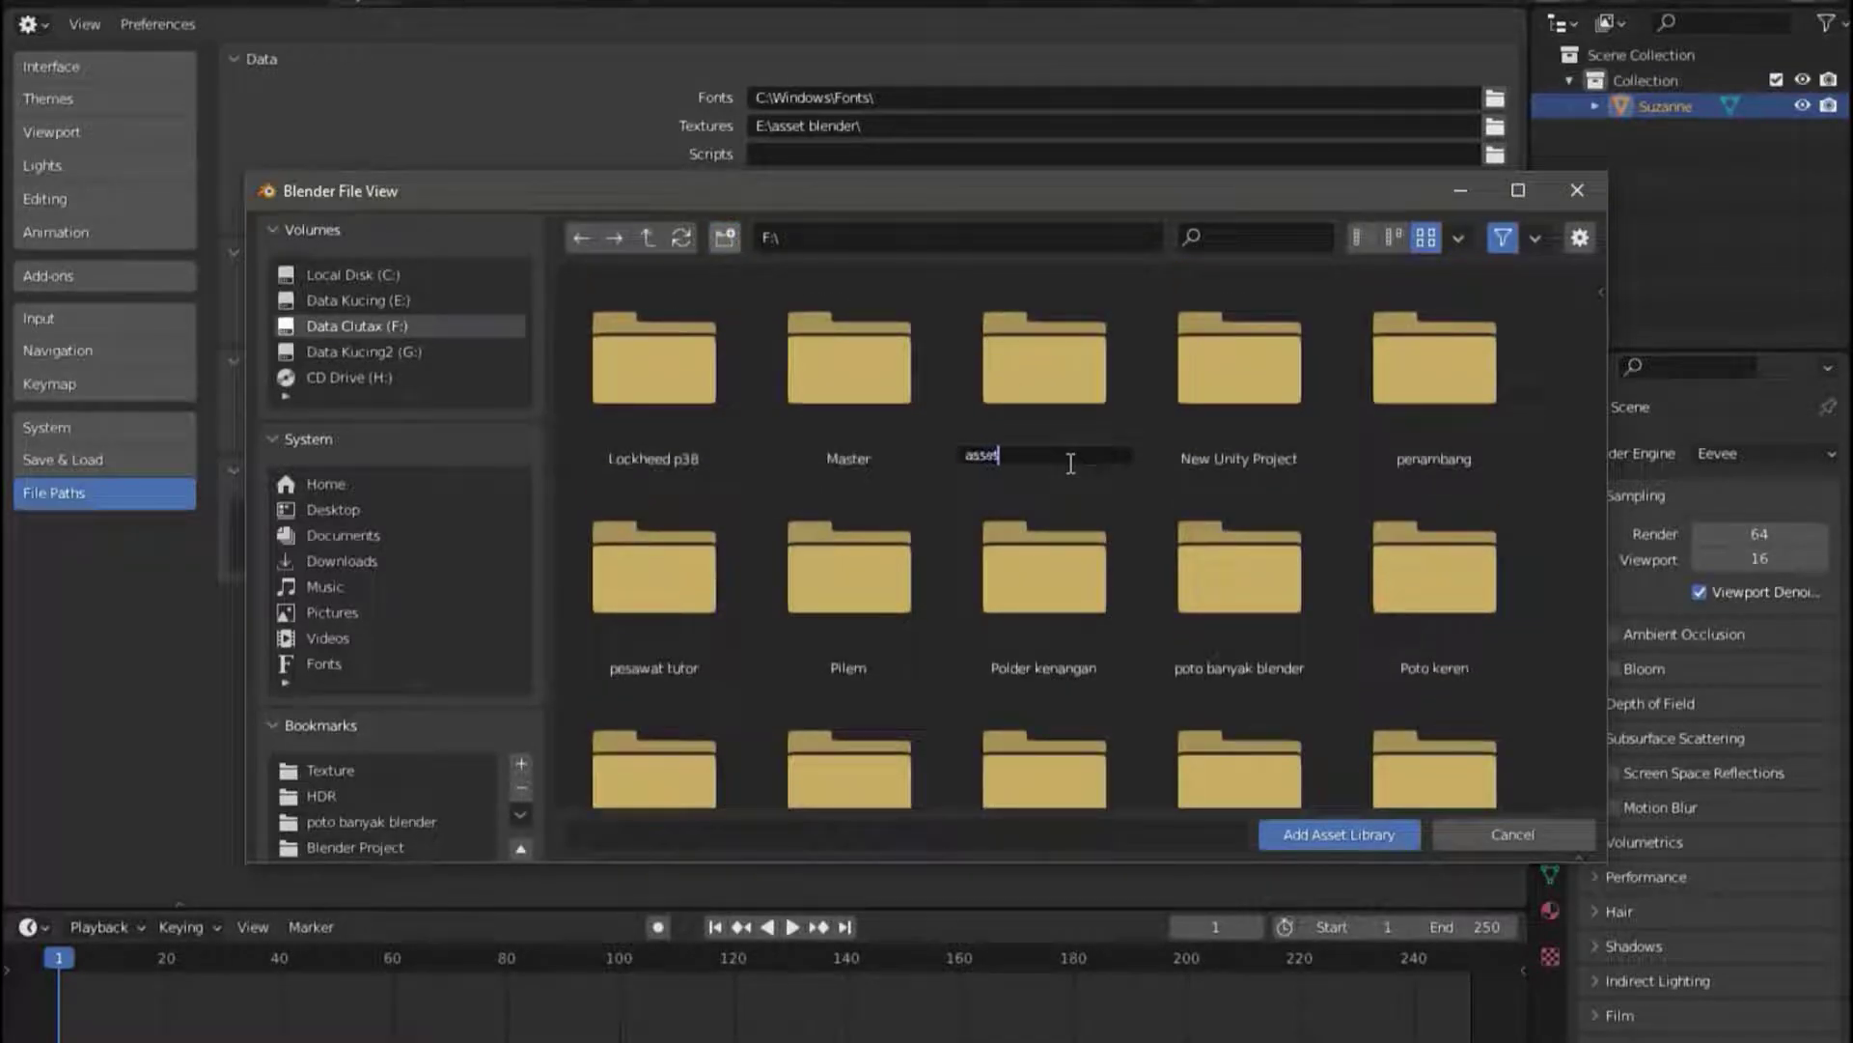
type("tutos")
key("Return")
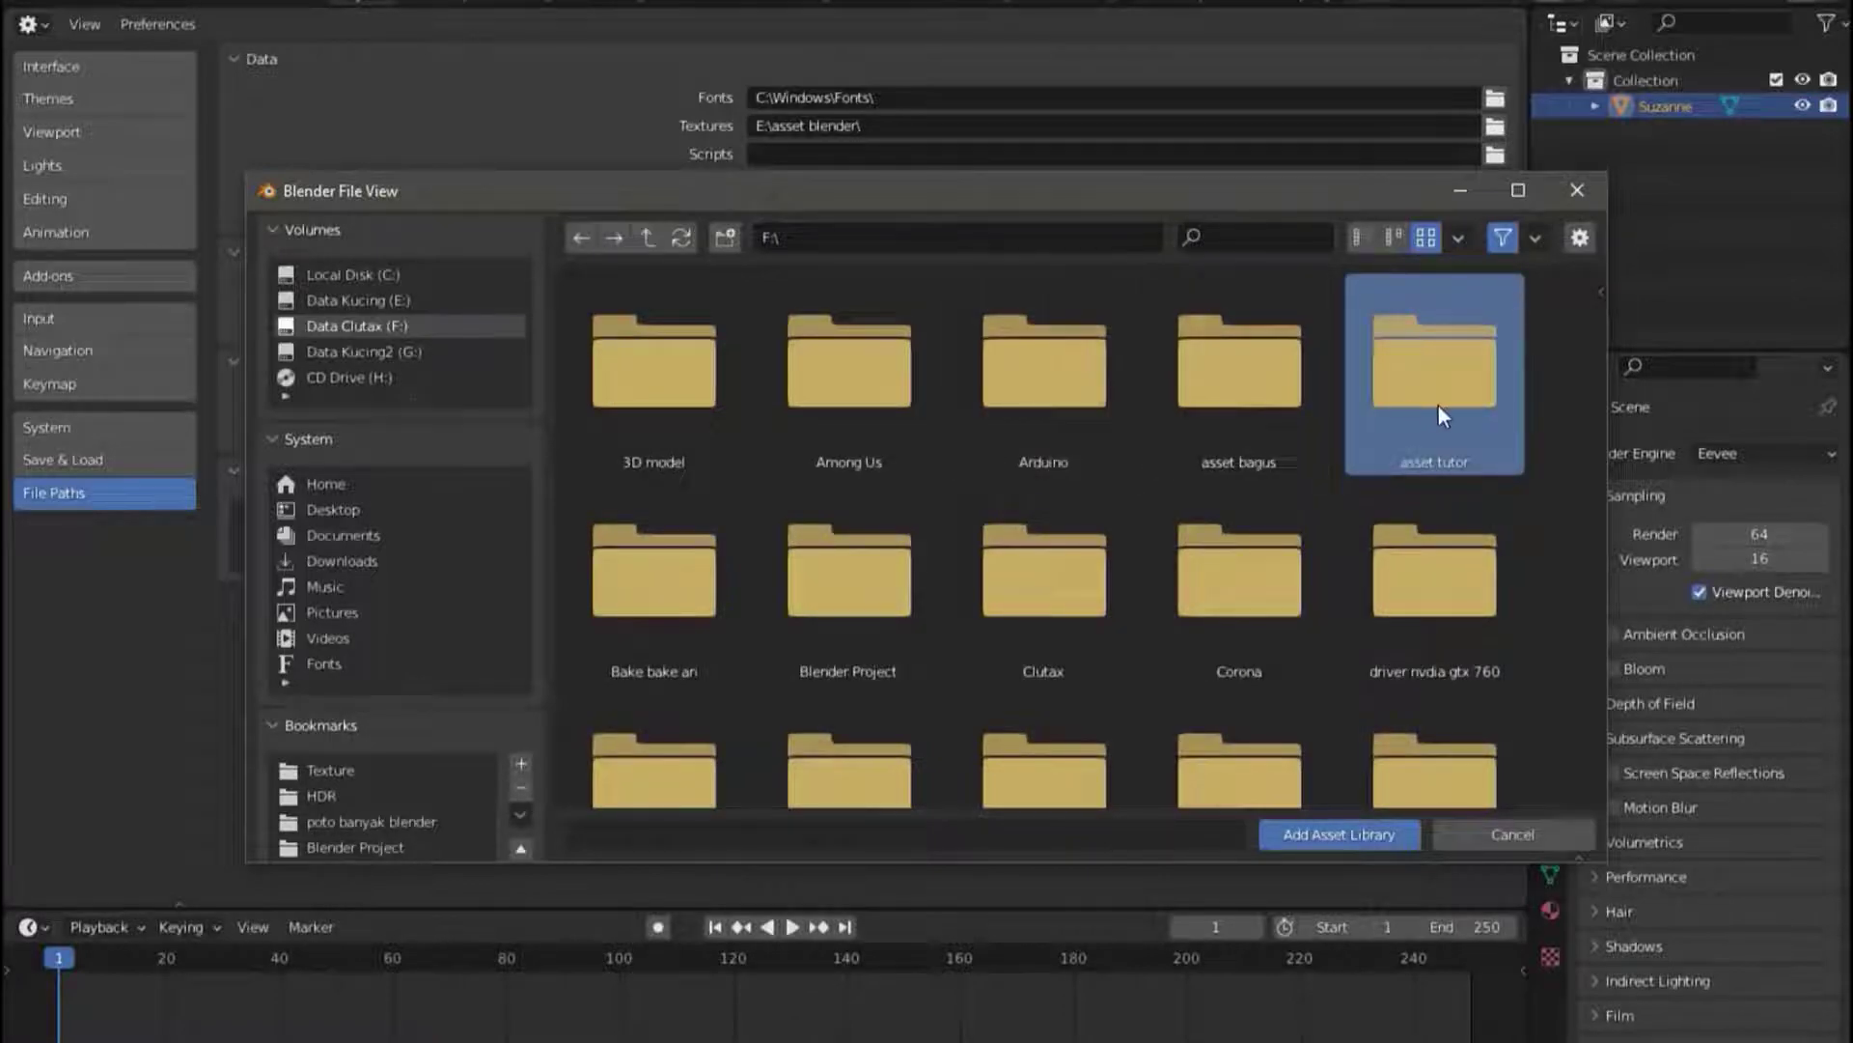
double_click(1457, 355)
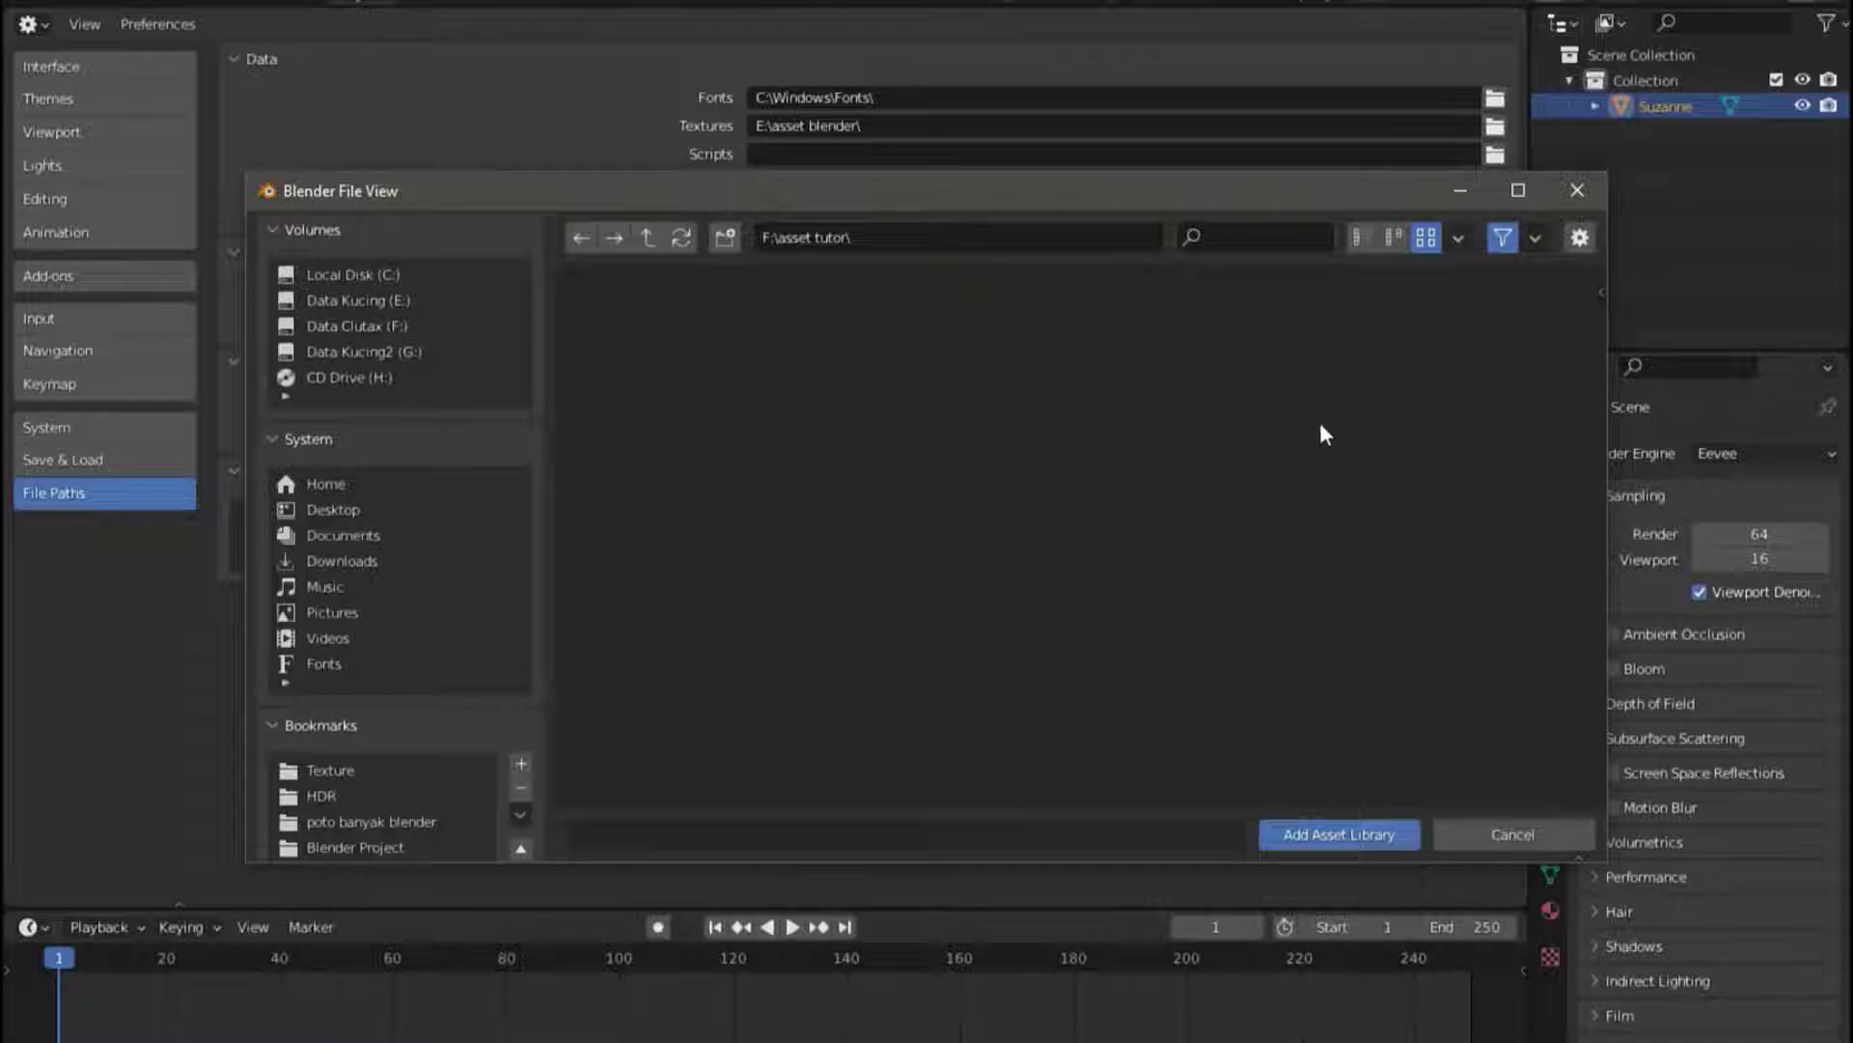
left_click(1363, 832)
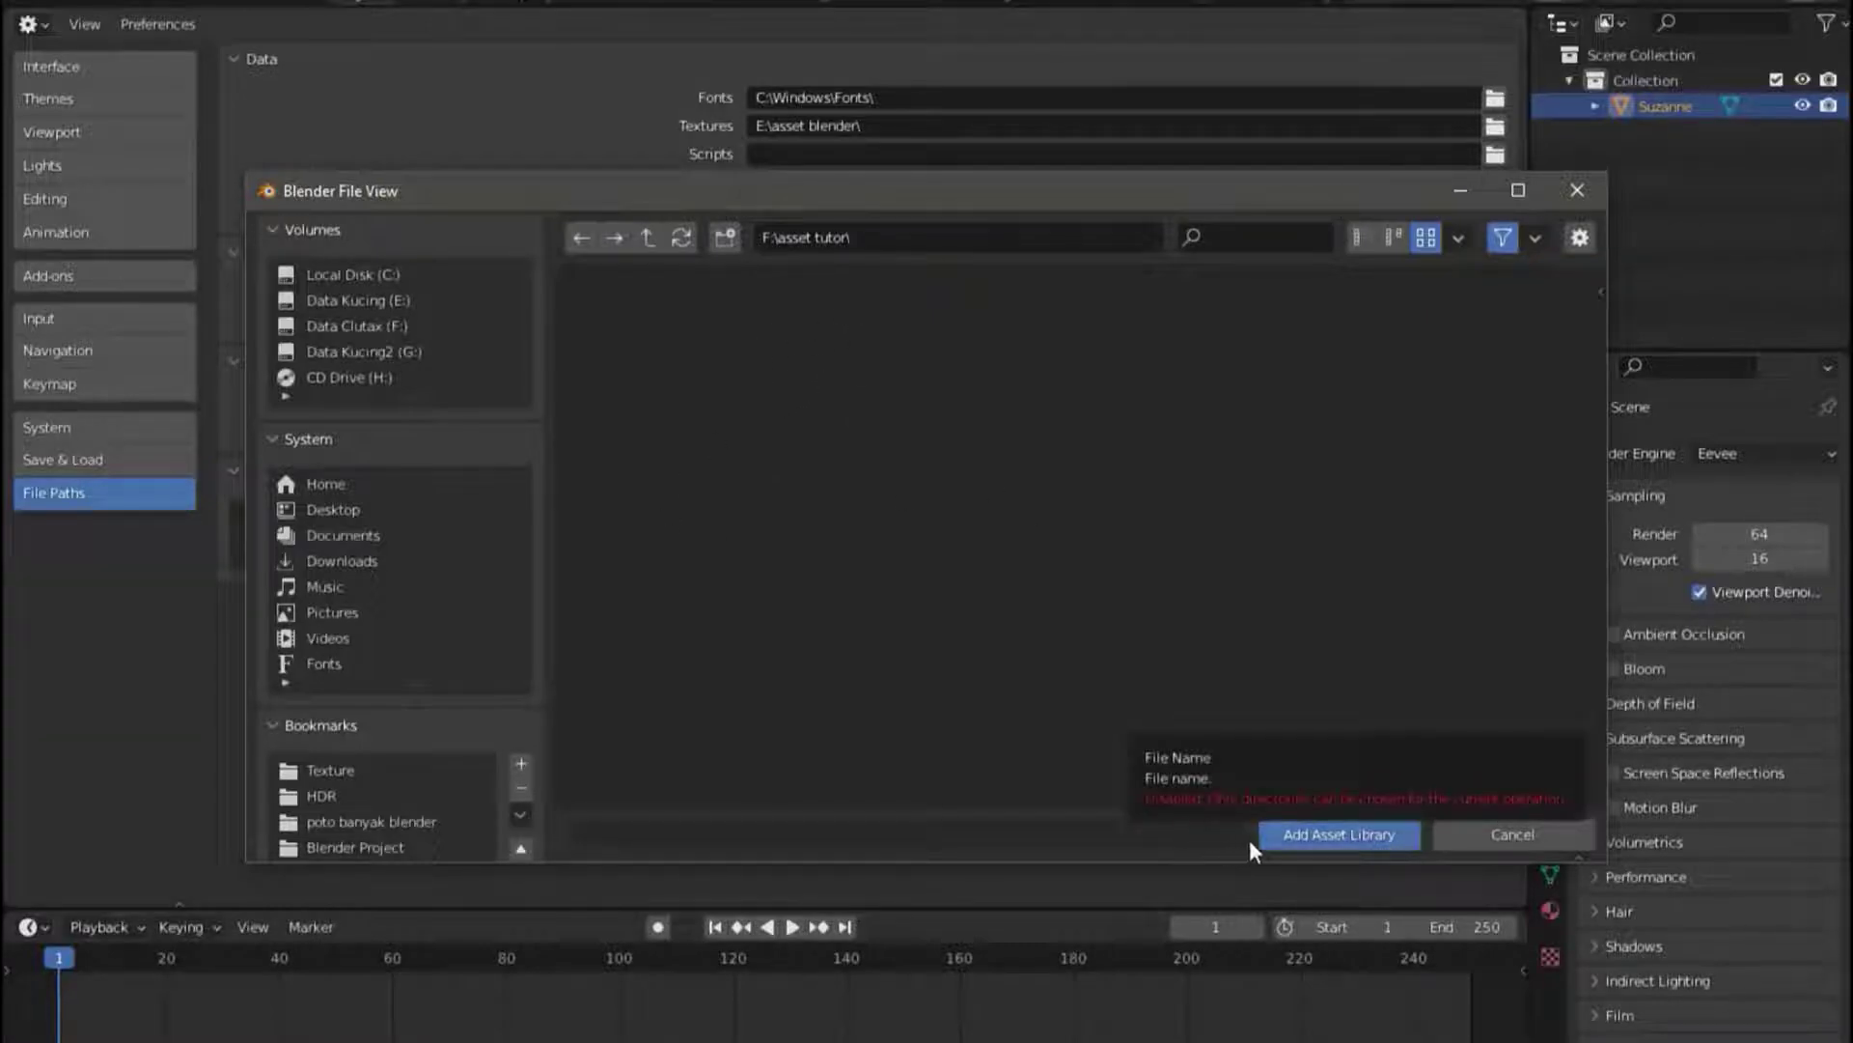
left_click(1305, 832)
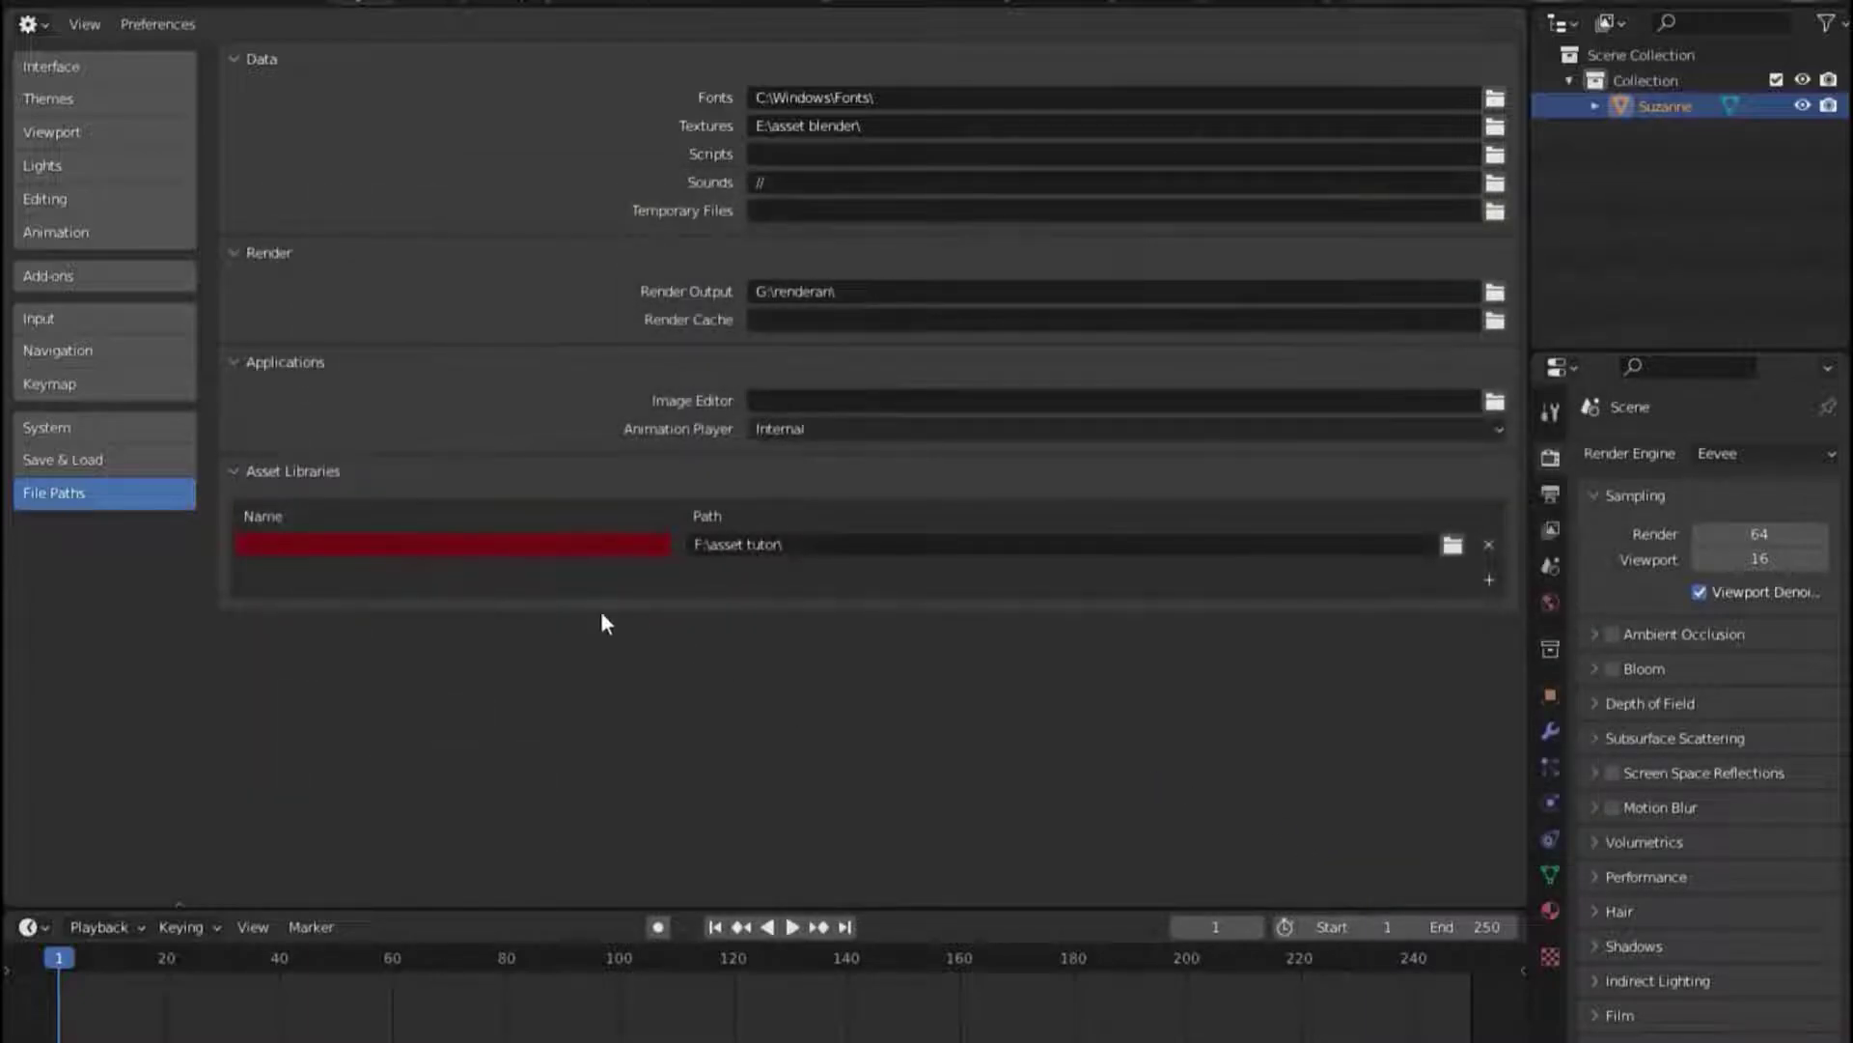
Name the new asset library 'asset keren' and return the area to the 3D Viewport
type("a")
type("sset ke")
type("ren")
key("Return")
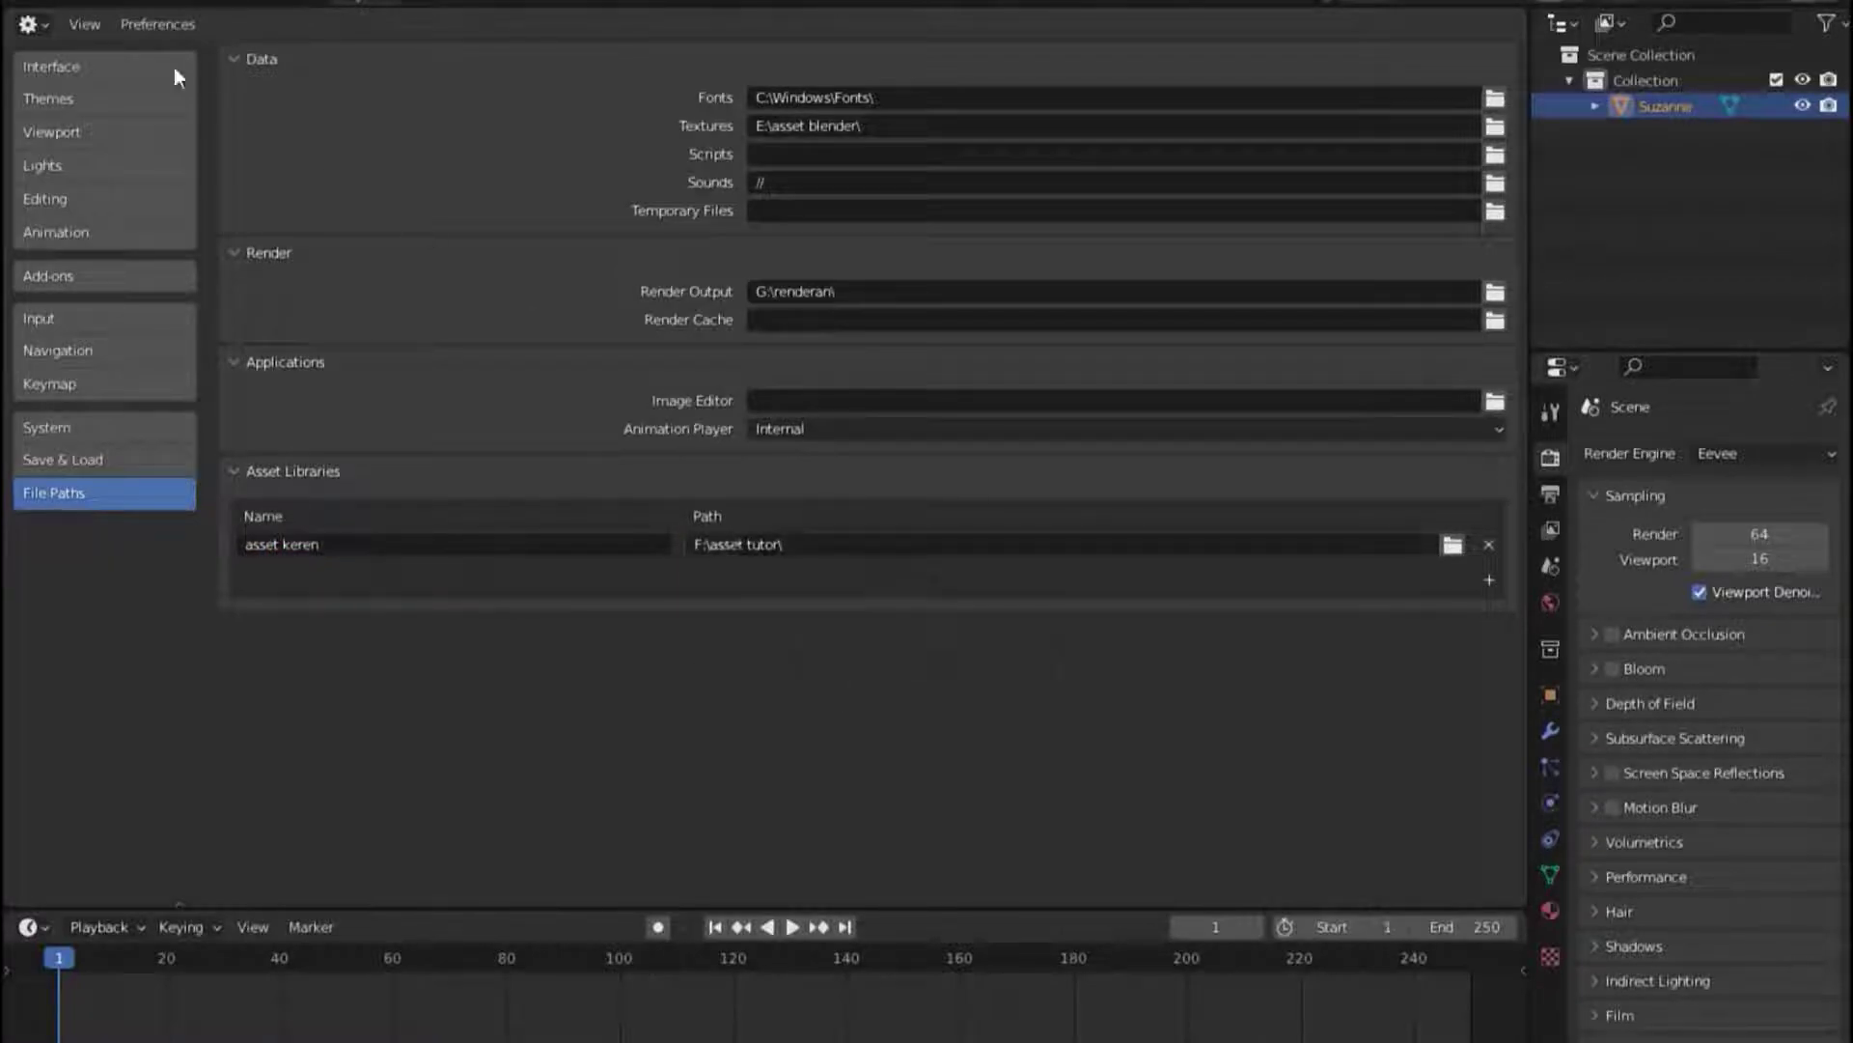
left_click(47, 20)
left_click(68, 91)
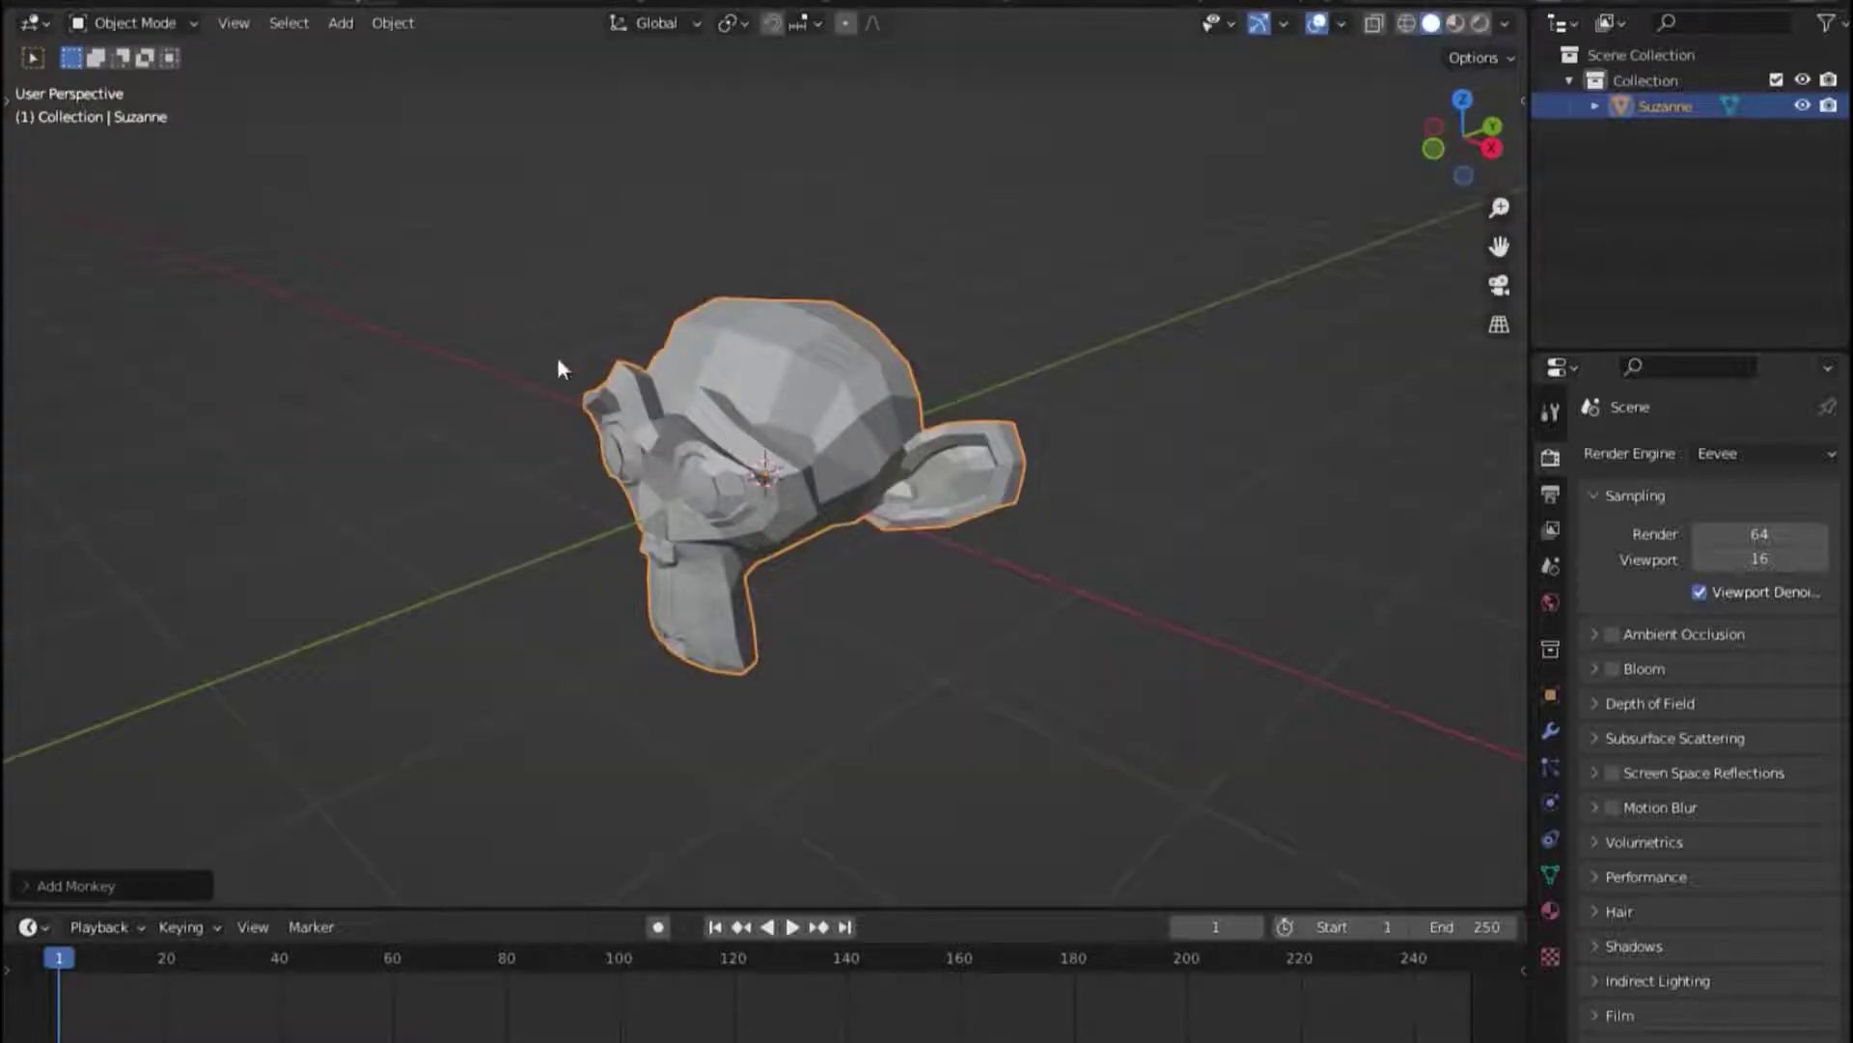
Give Suzanne a new material with a blue base color
scroll(720, 428, "down", 3)
mouse_move(721, 428)
middle_mouse_down()
mouse_move(839, 457)
mouse_move(801, 437)
middle_mouse_up()
scroll(801, 436, "up", 3)
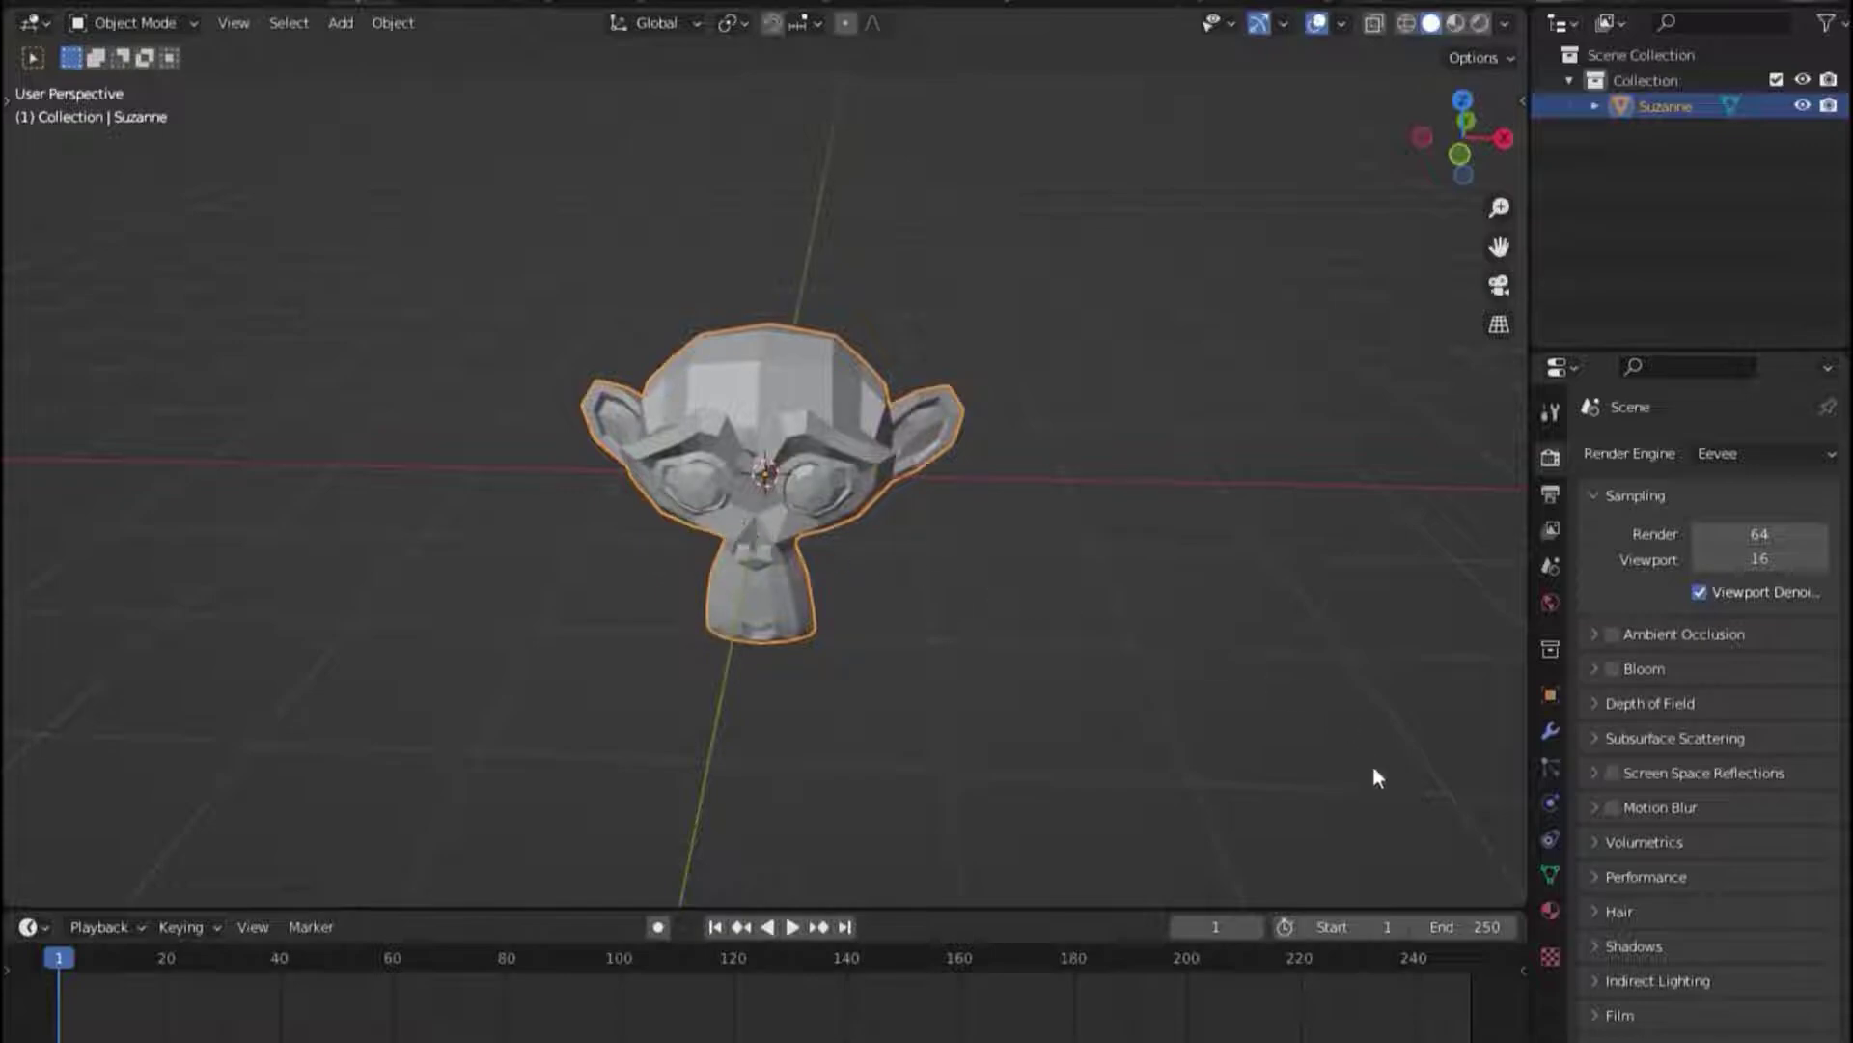
left_click(1550, 910)
left_click(1701, 552)
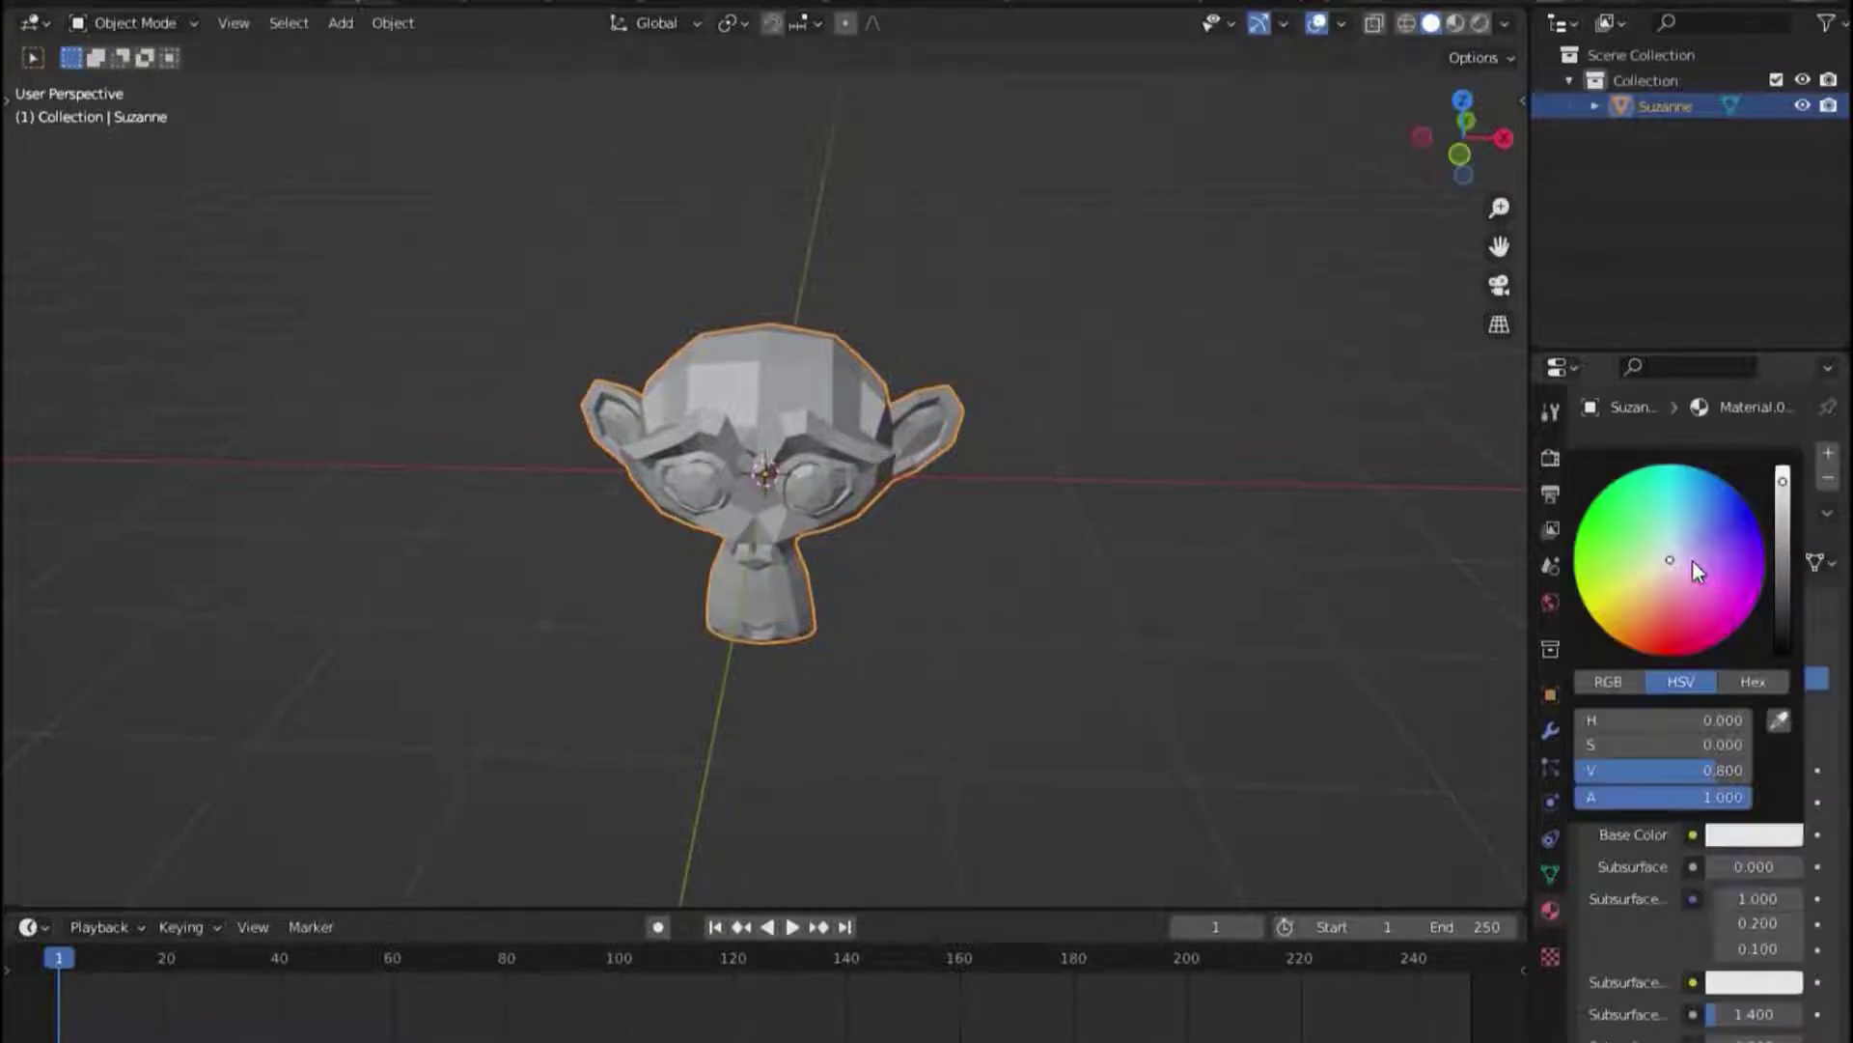
left_click(1657, 649)
left_click(1753, 515)
Toggle between Material Preview and Solid shading, then split the 3D view into two stacked viewports
key("z")
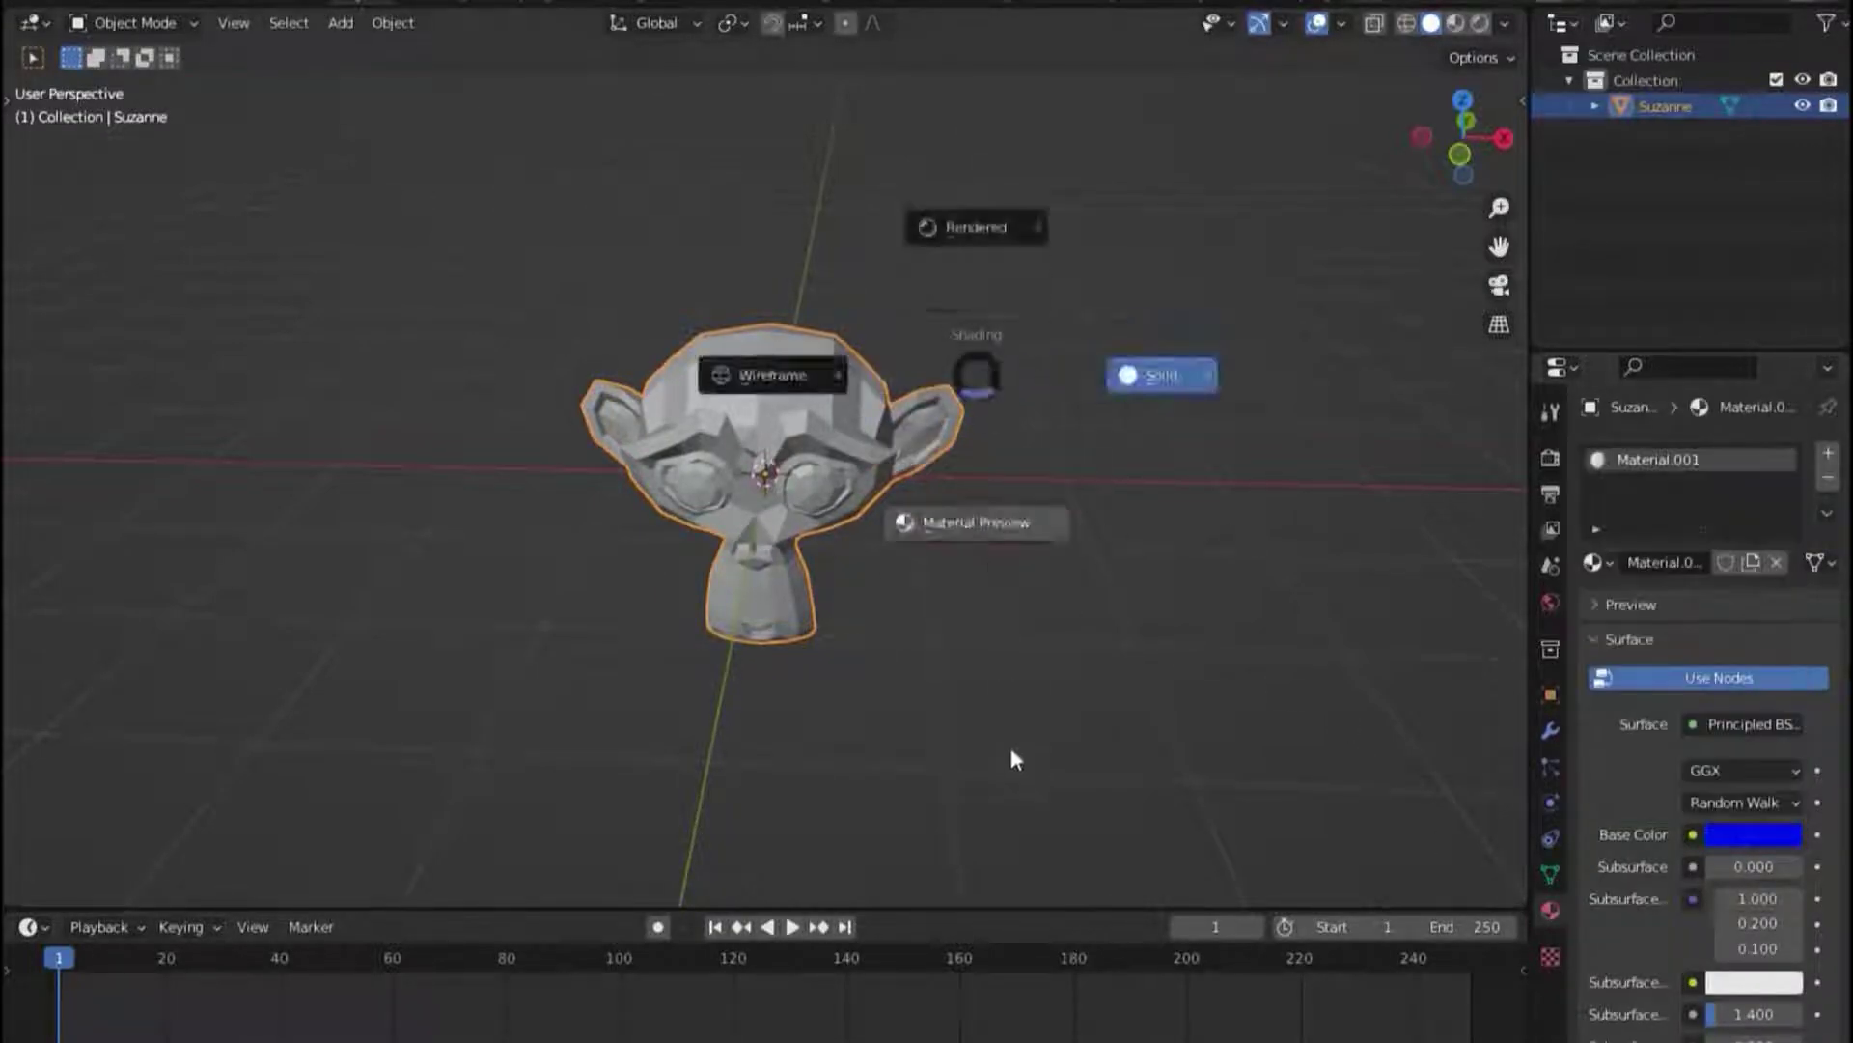
left_click(1010, 745)
middle_click_drag(936, 704, 1062, 659)
scroll(778, 519, "up", 3)
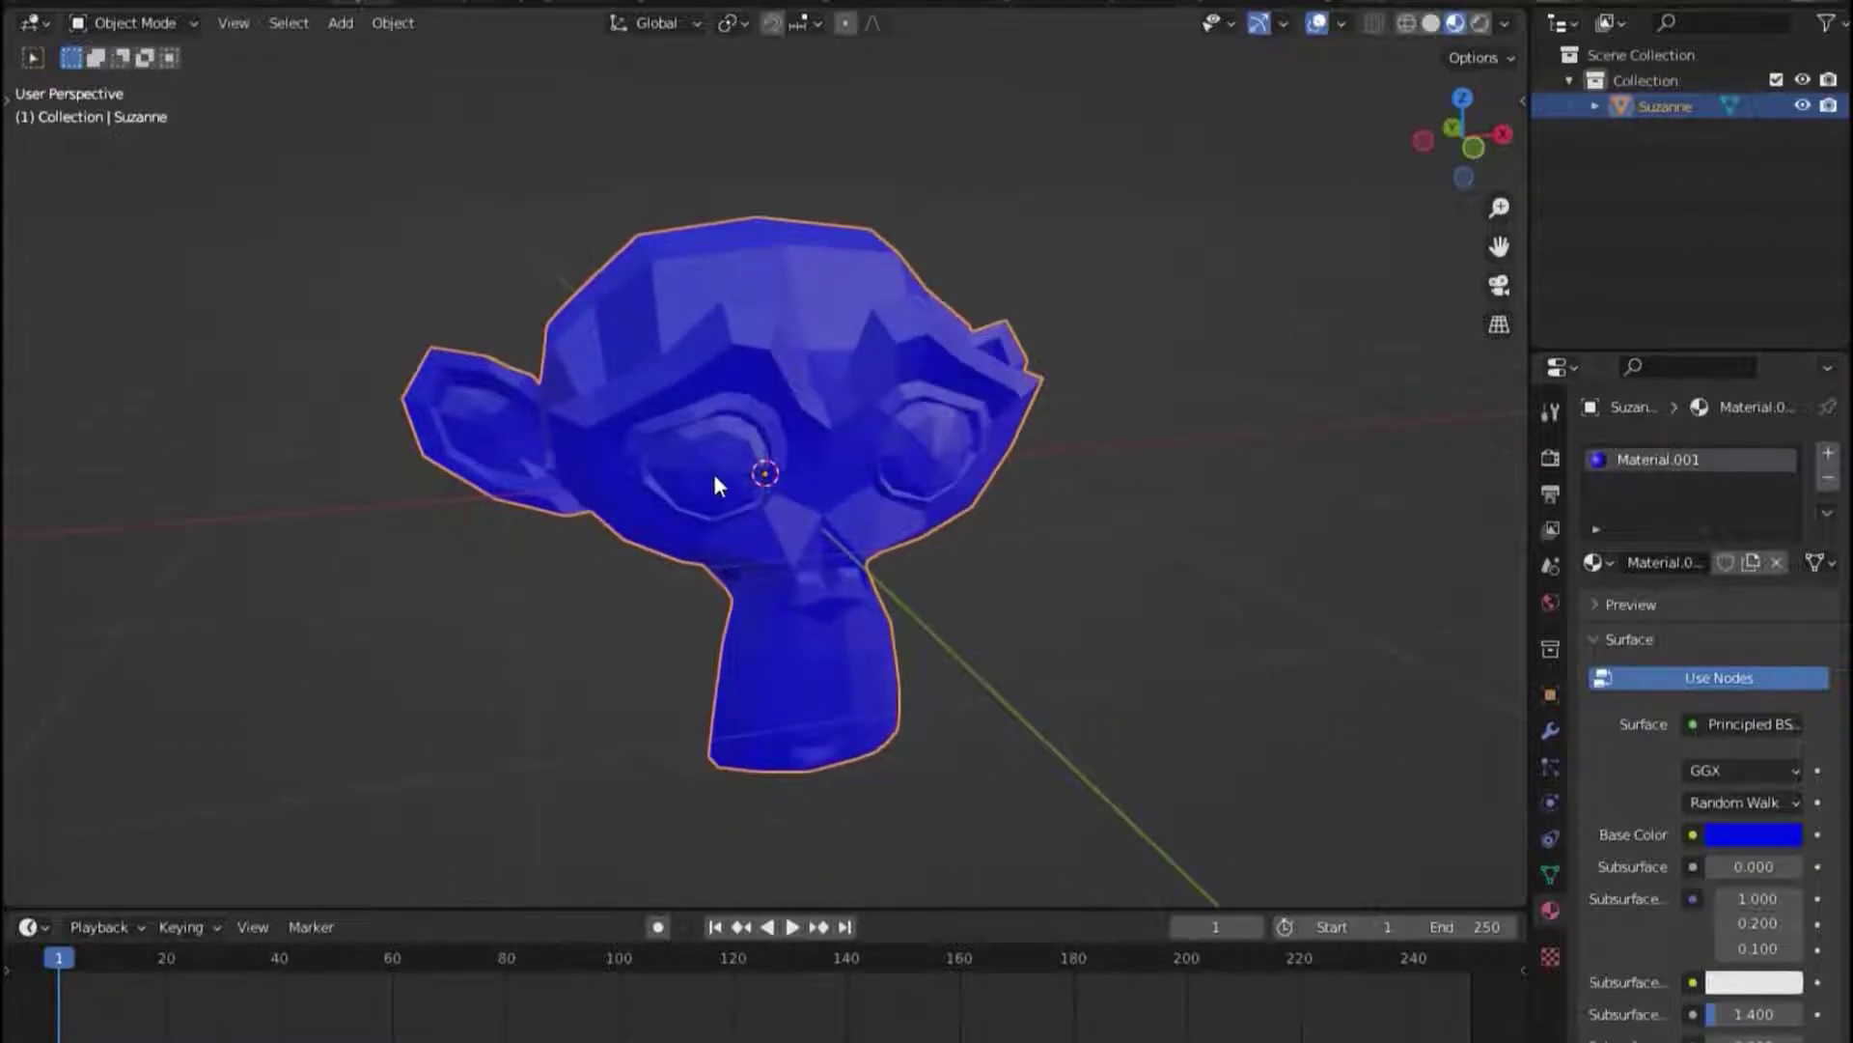
middle_click_drag(714, 475, 581, 445)
key("z")
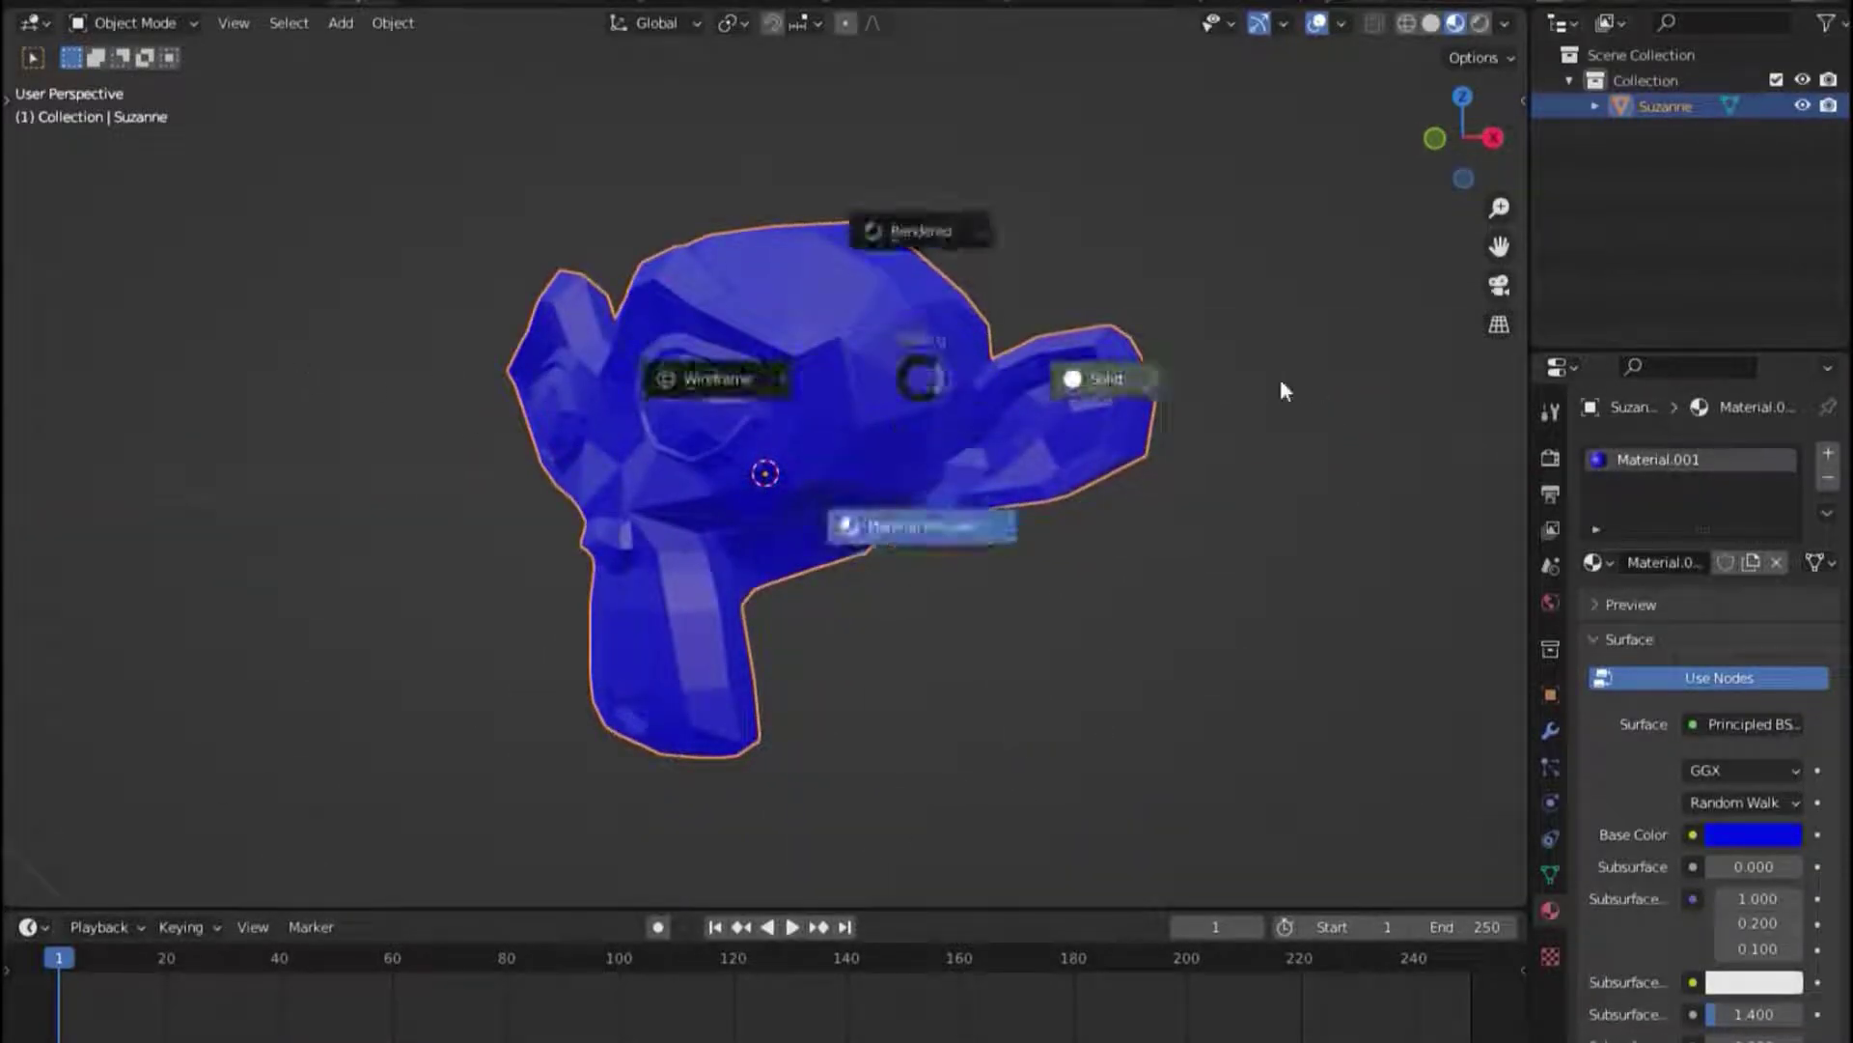
left_click(1279, 379)
middle_click_drag(836, 356, 849, 384)
key("z")
left_click(798, 655)
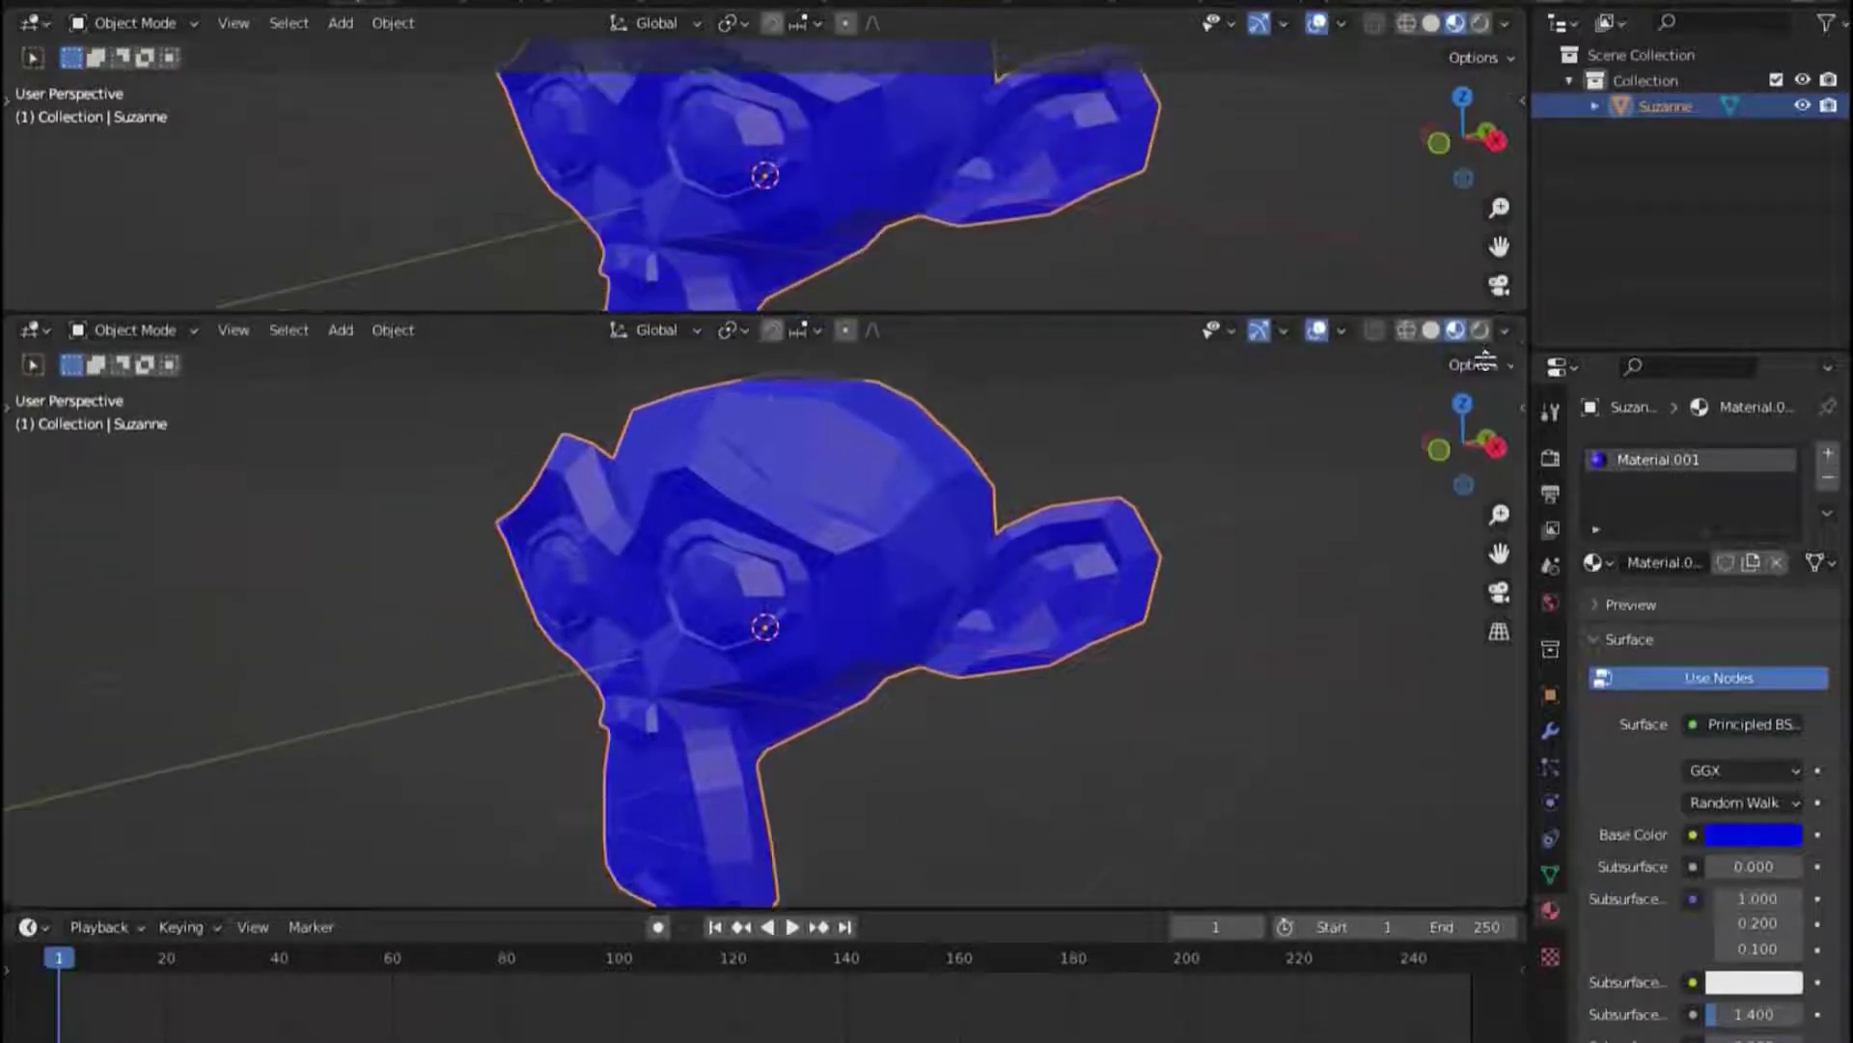
left_click_drag(1527, 46, 1158, 349)
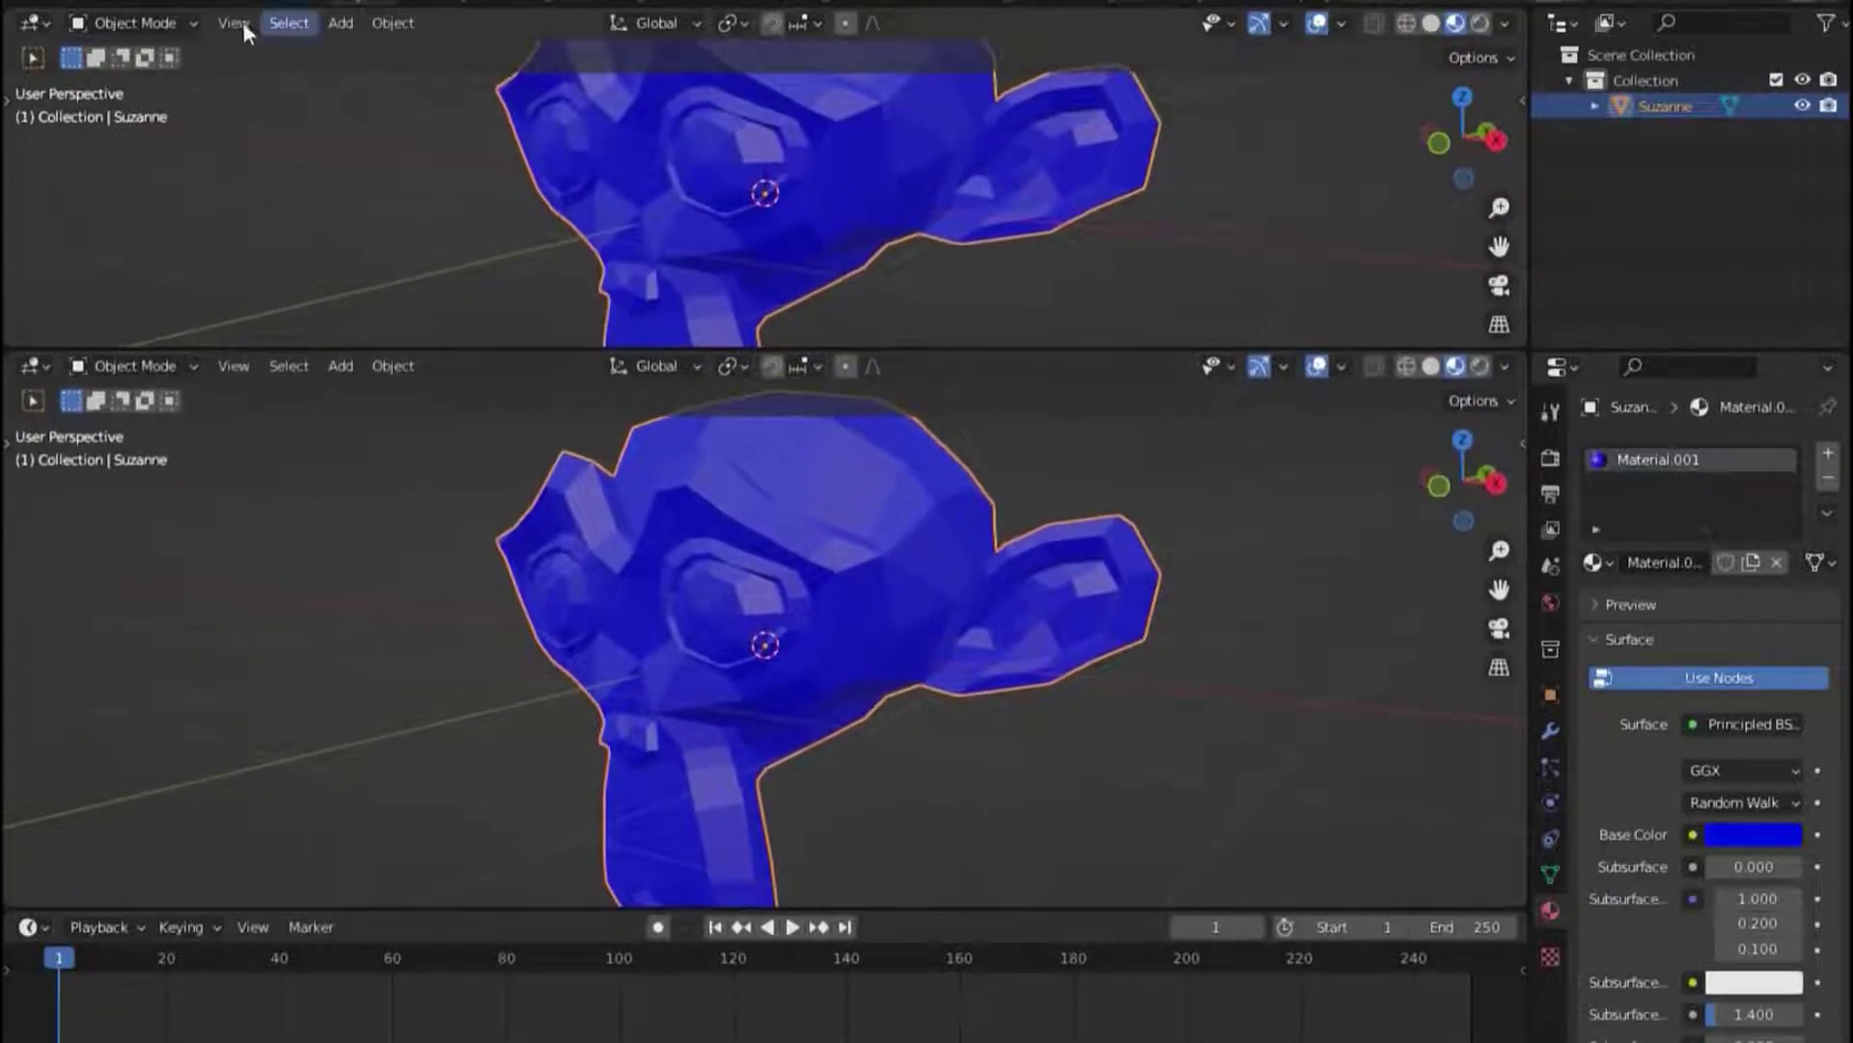
Make the upper viewport an Asset Browser on the Current File library and open the File menu
left_click(45, 20)
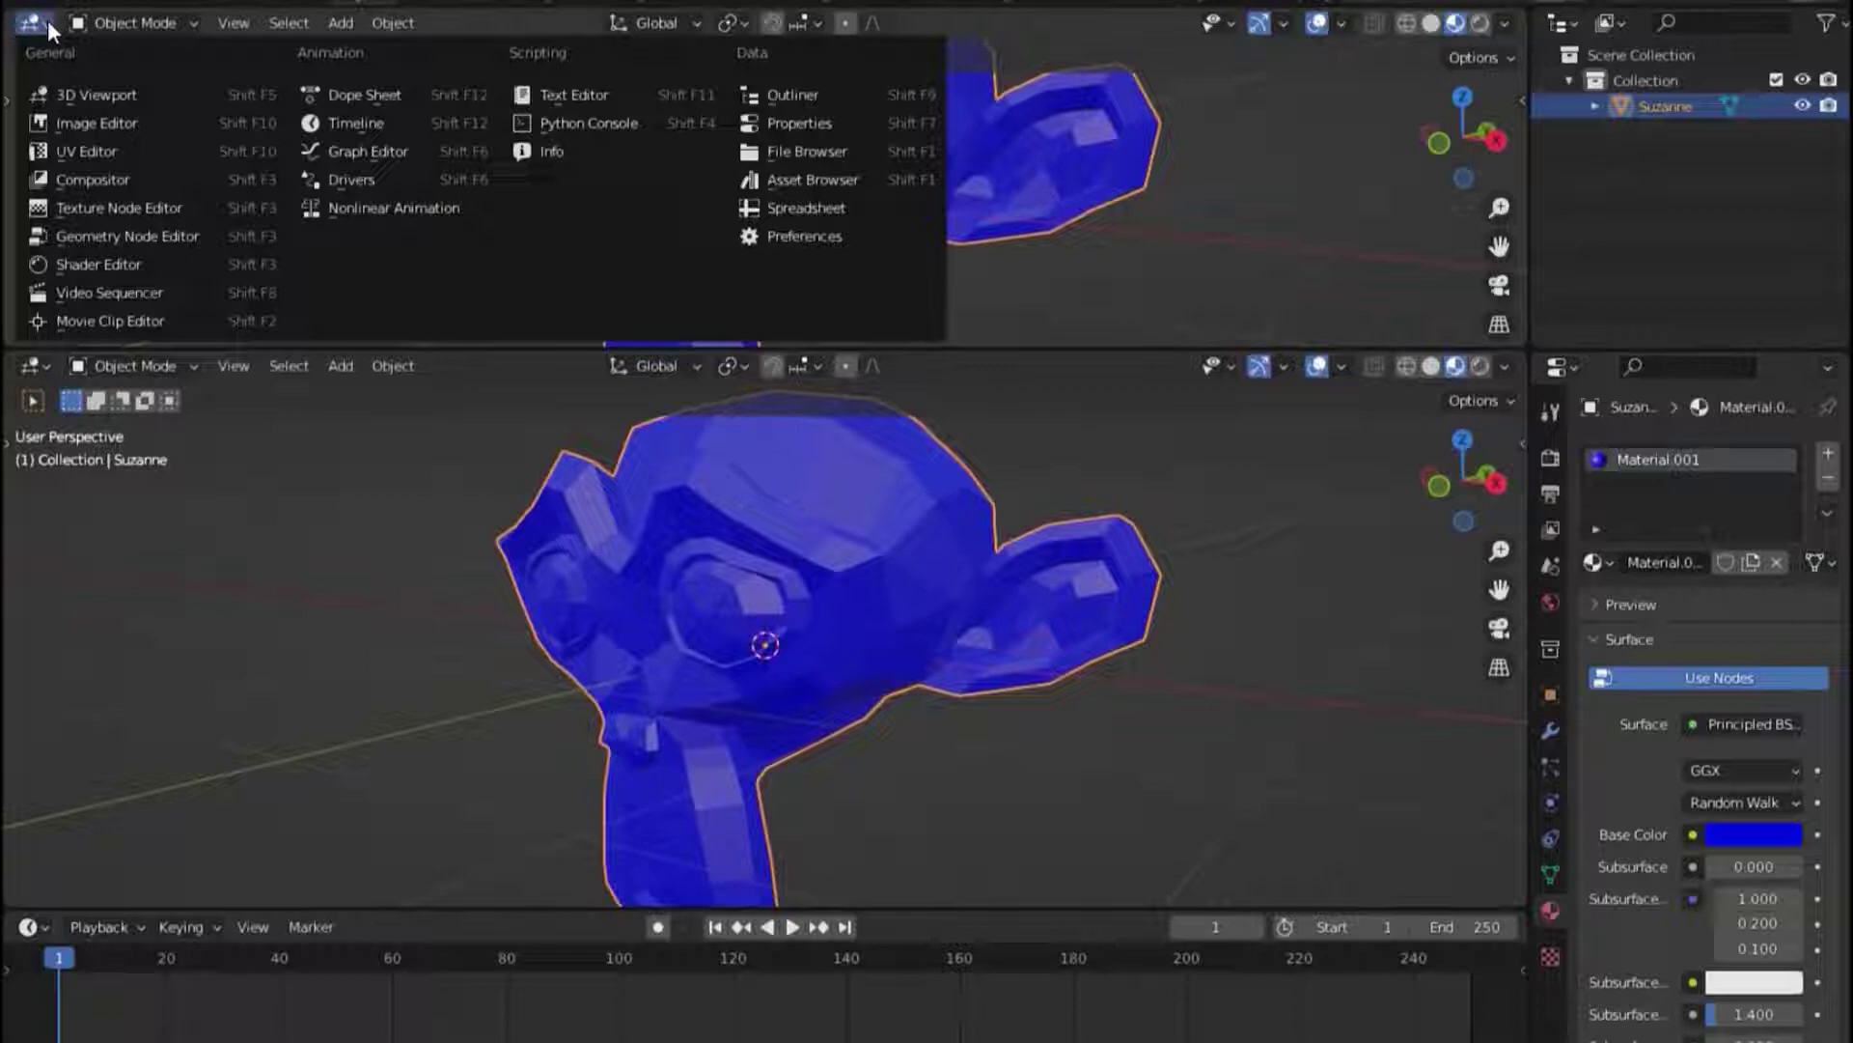
left_click(790, 180)
left_click(97, 64)
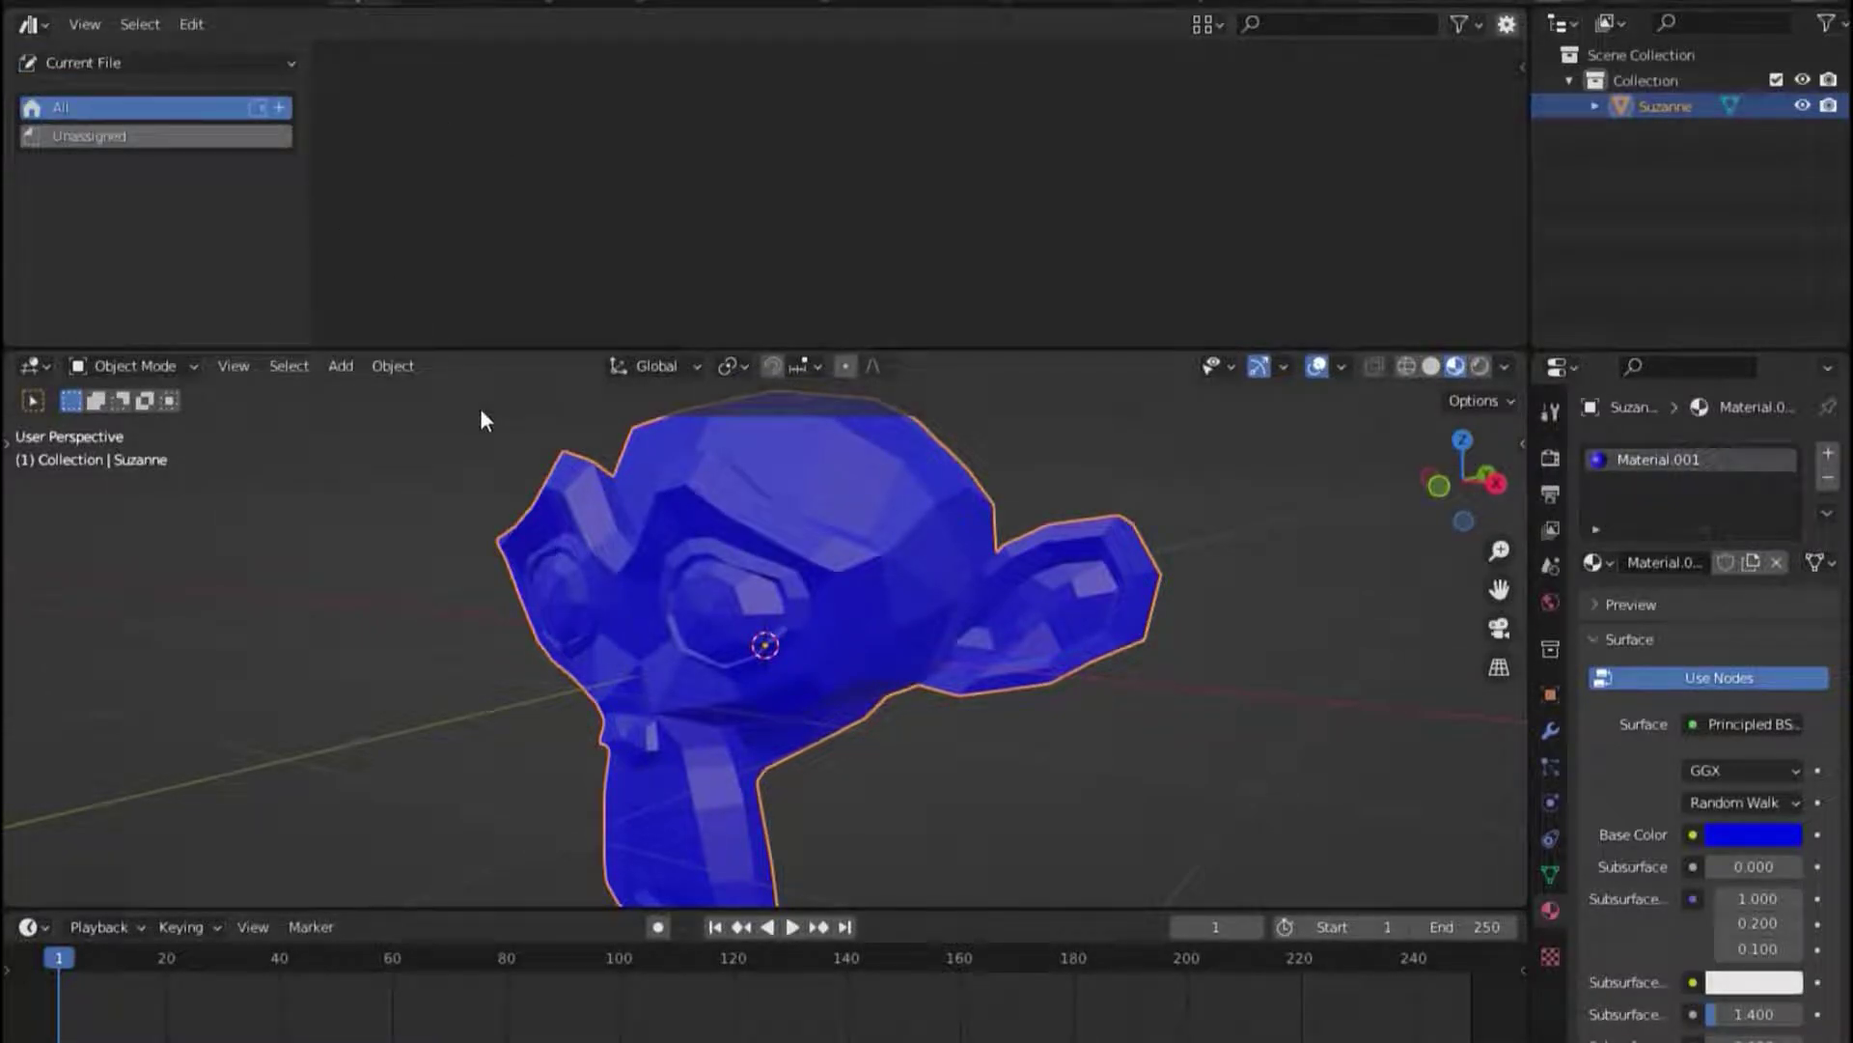
left_click(50, 3)
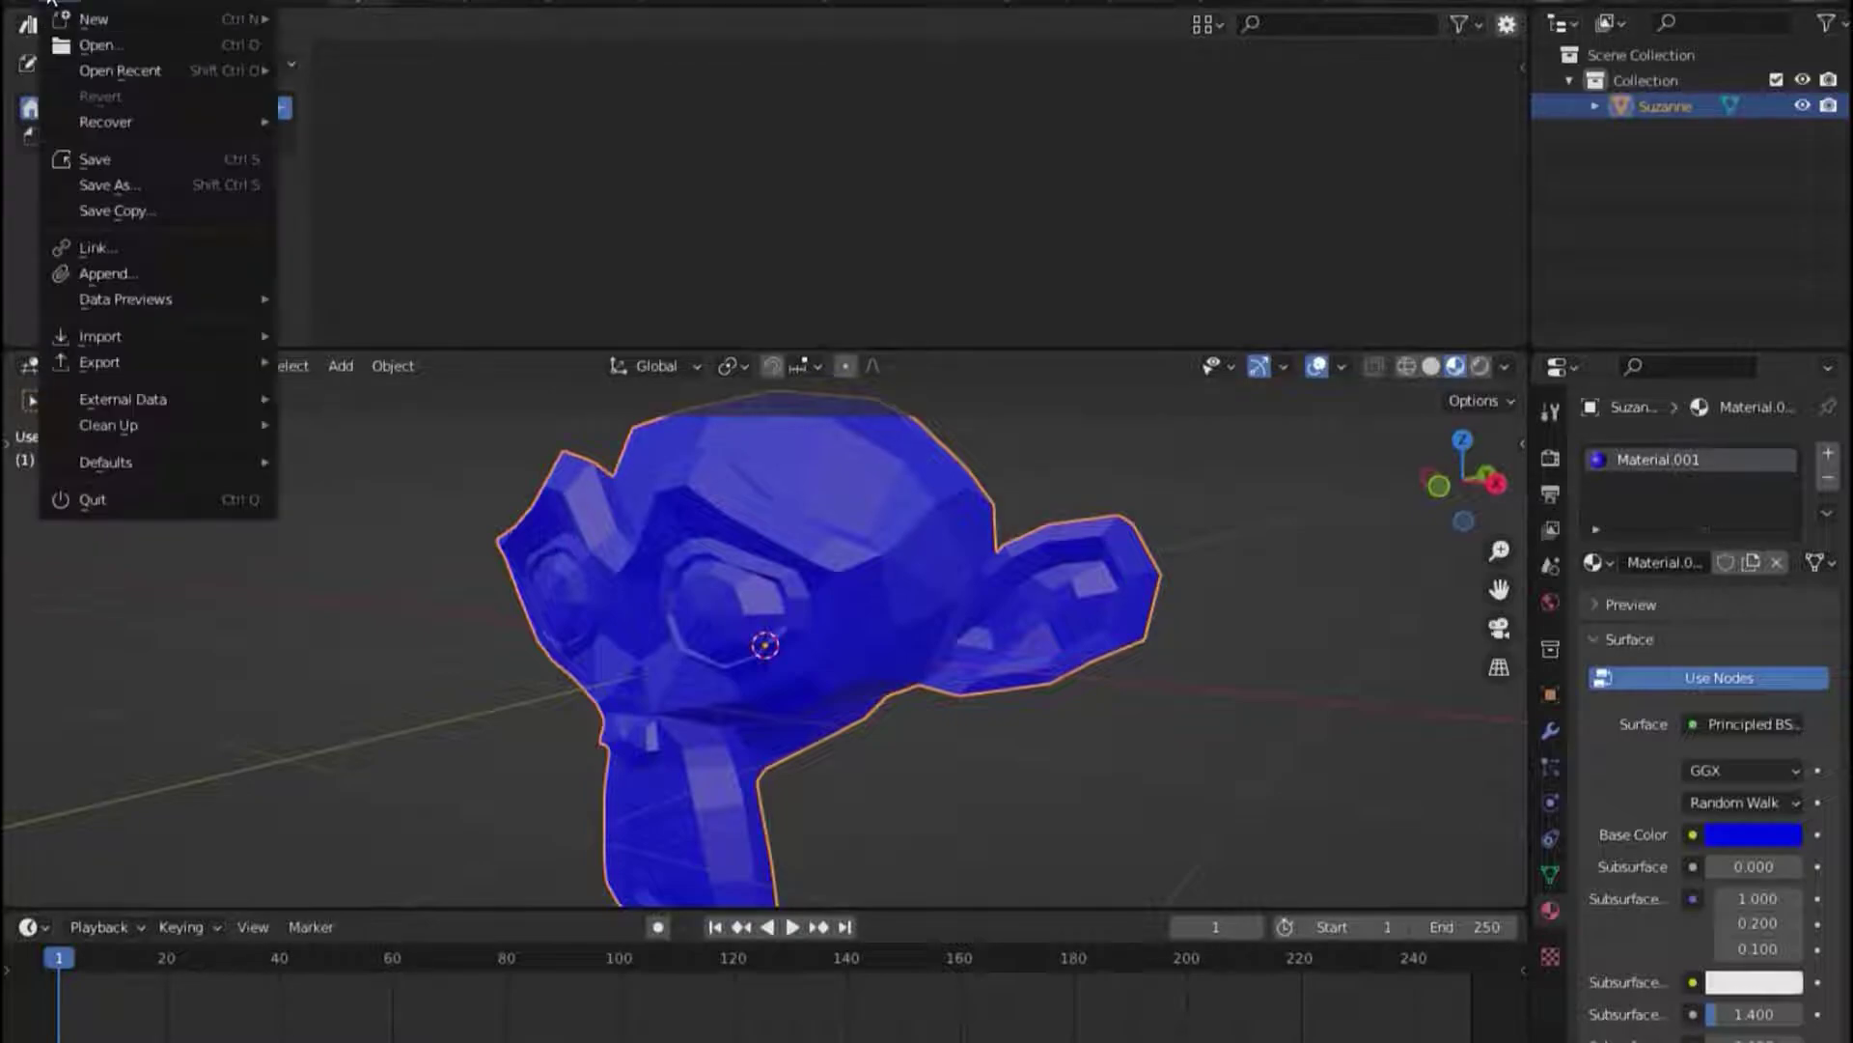
left_click(50, 5)
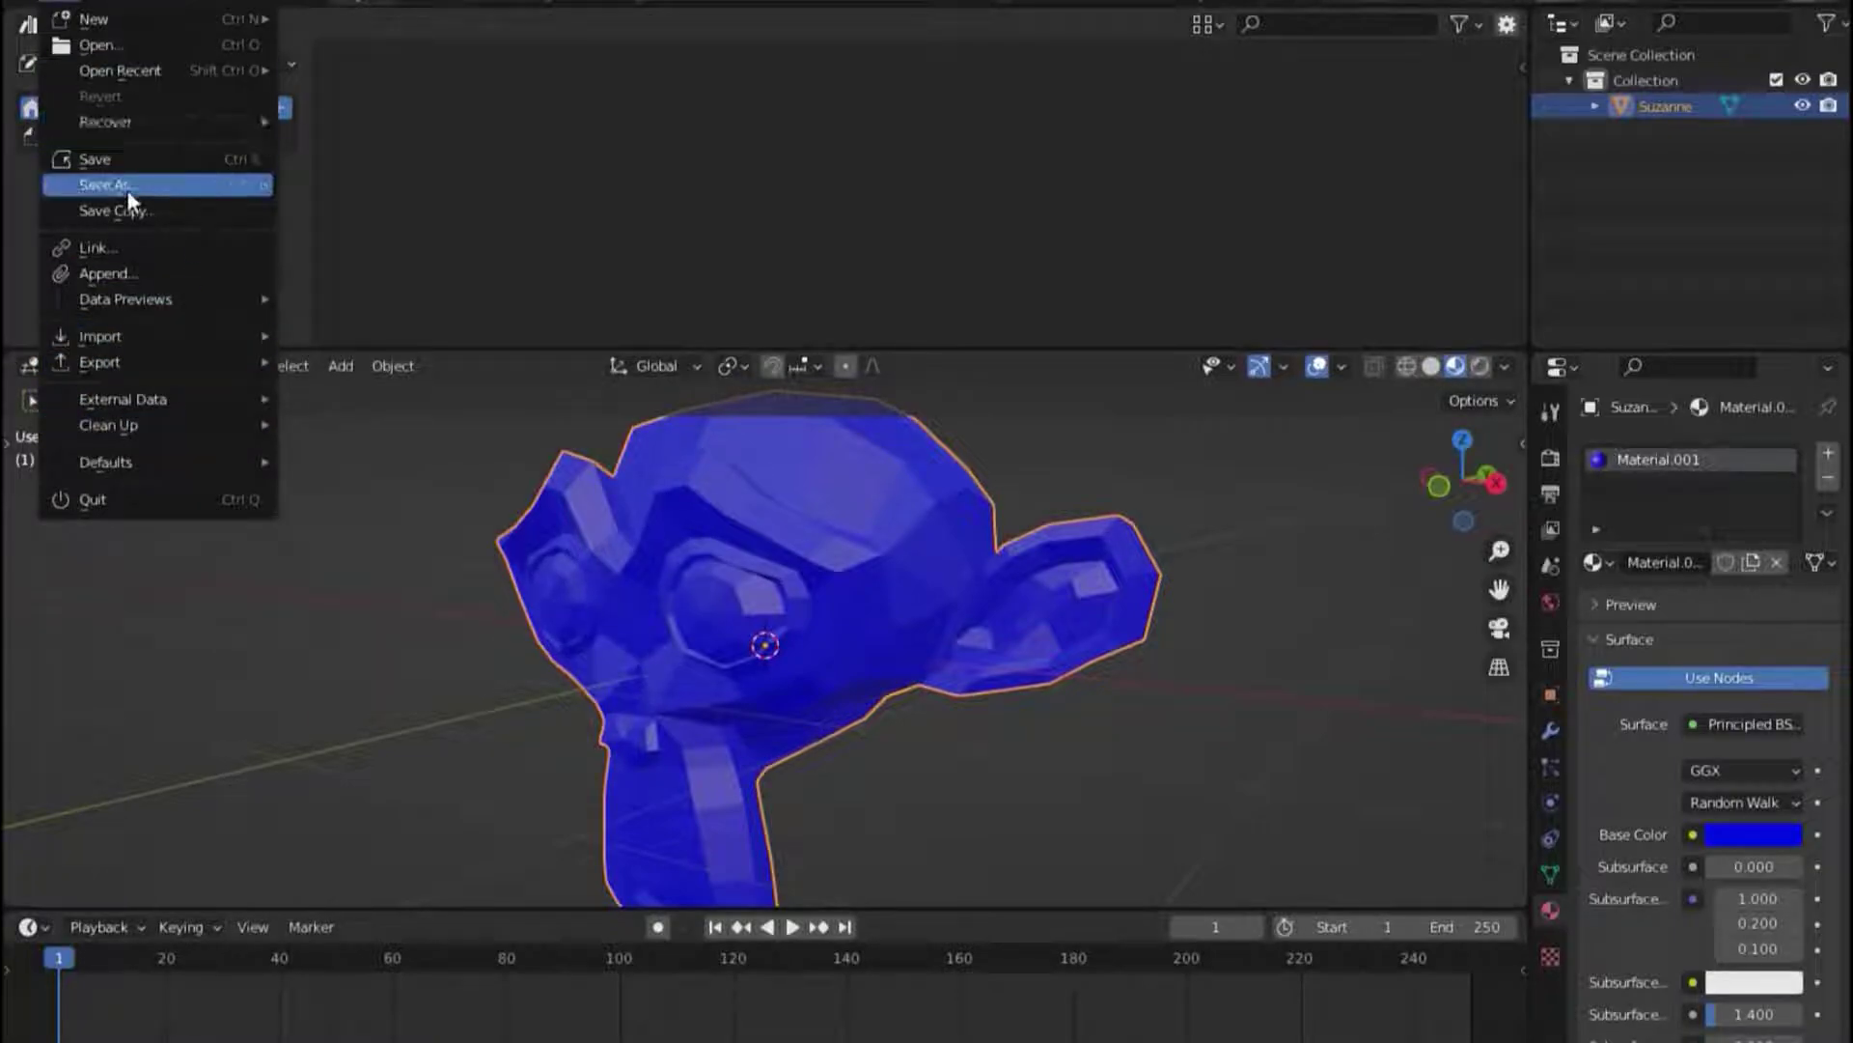
Save the scene as monyet.blend in the F:\asset tutor\ folder
left_click(125, 156)
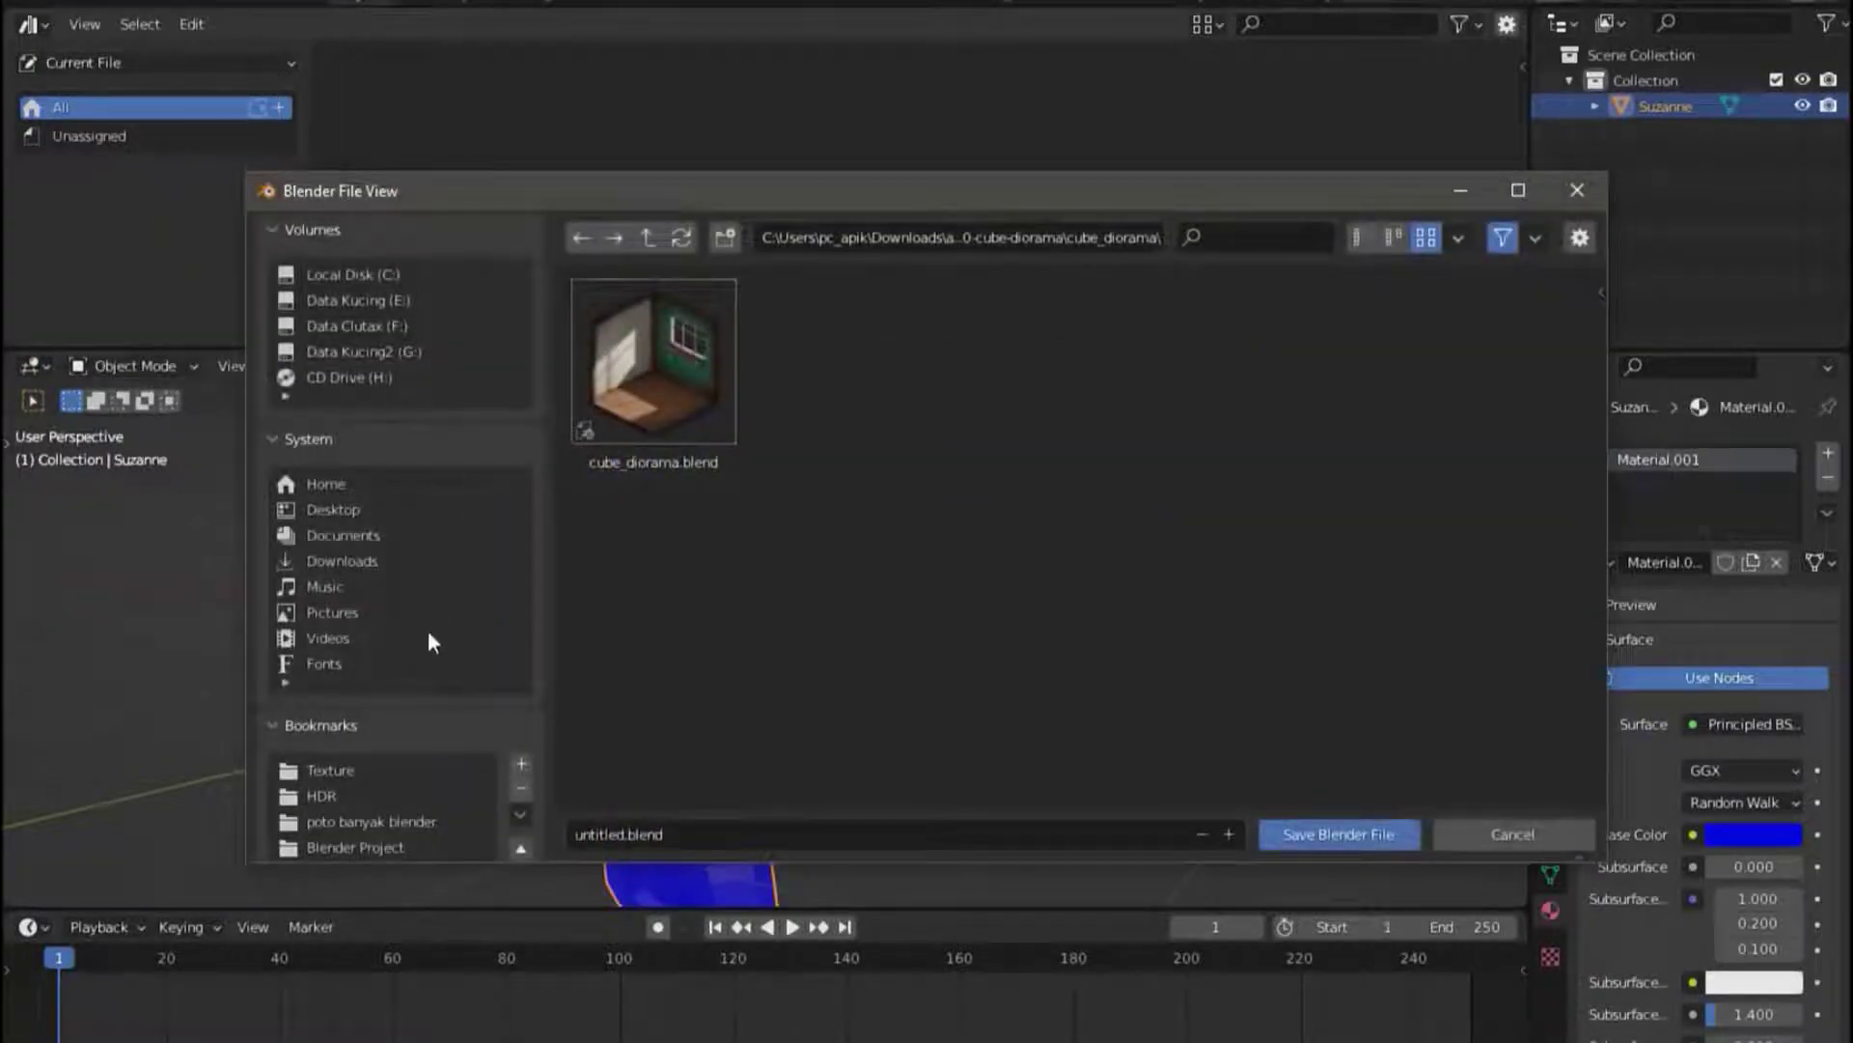
left_click(385, 328)
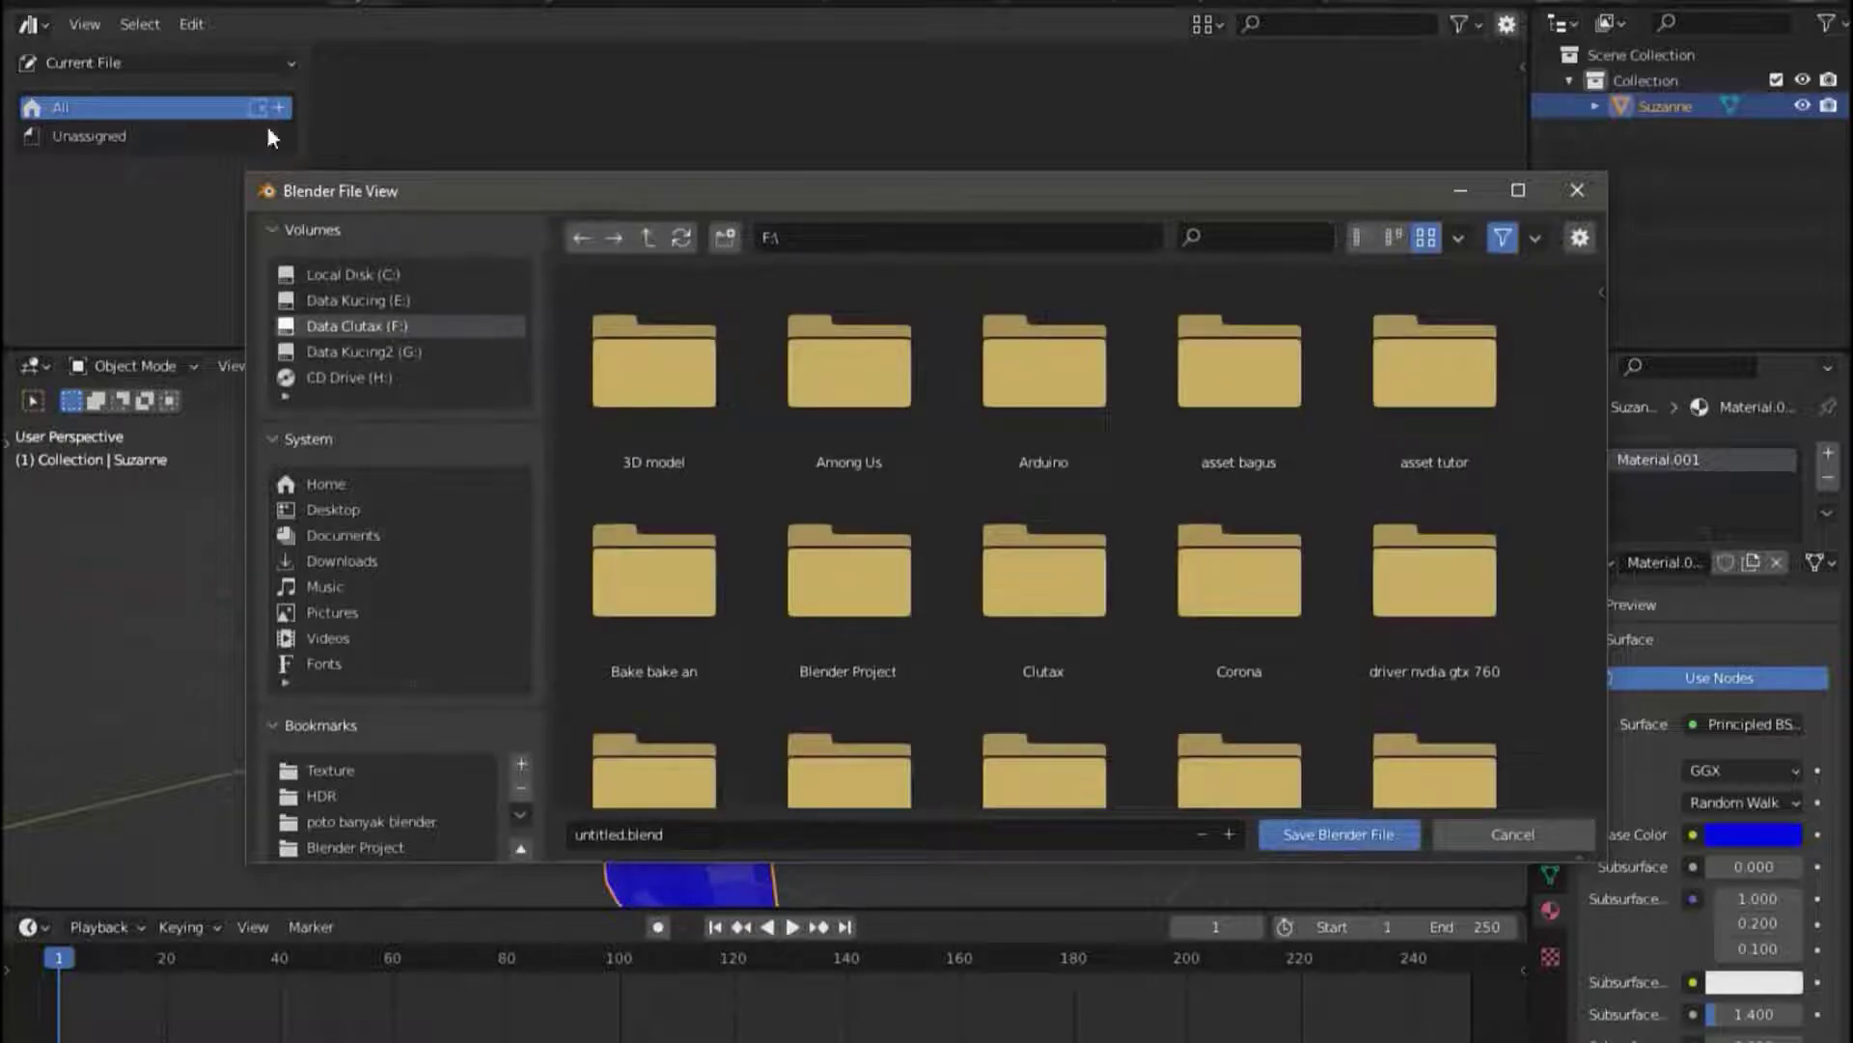
scroll(1005, 616, "down", 3)
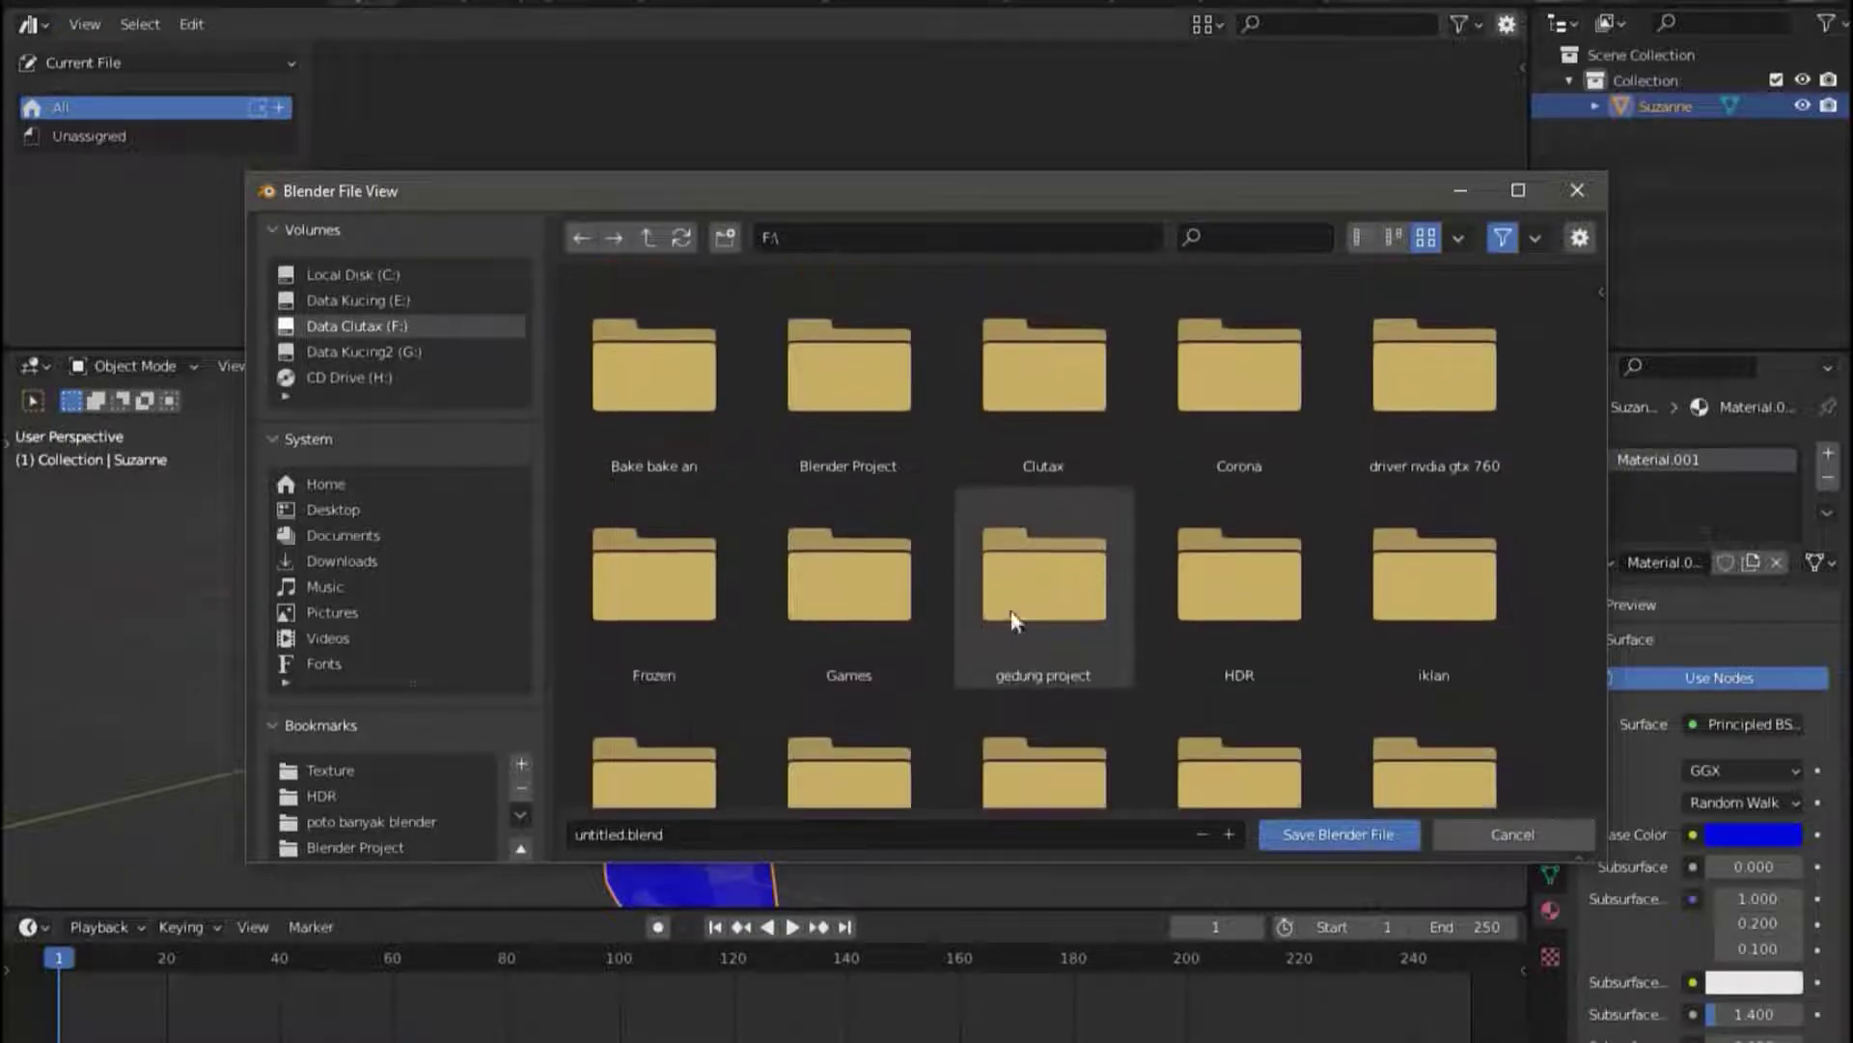
left_click(801, 519)
scroll(801, 518, "up", 3)
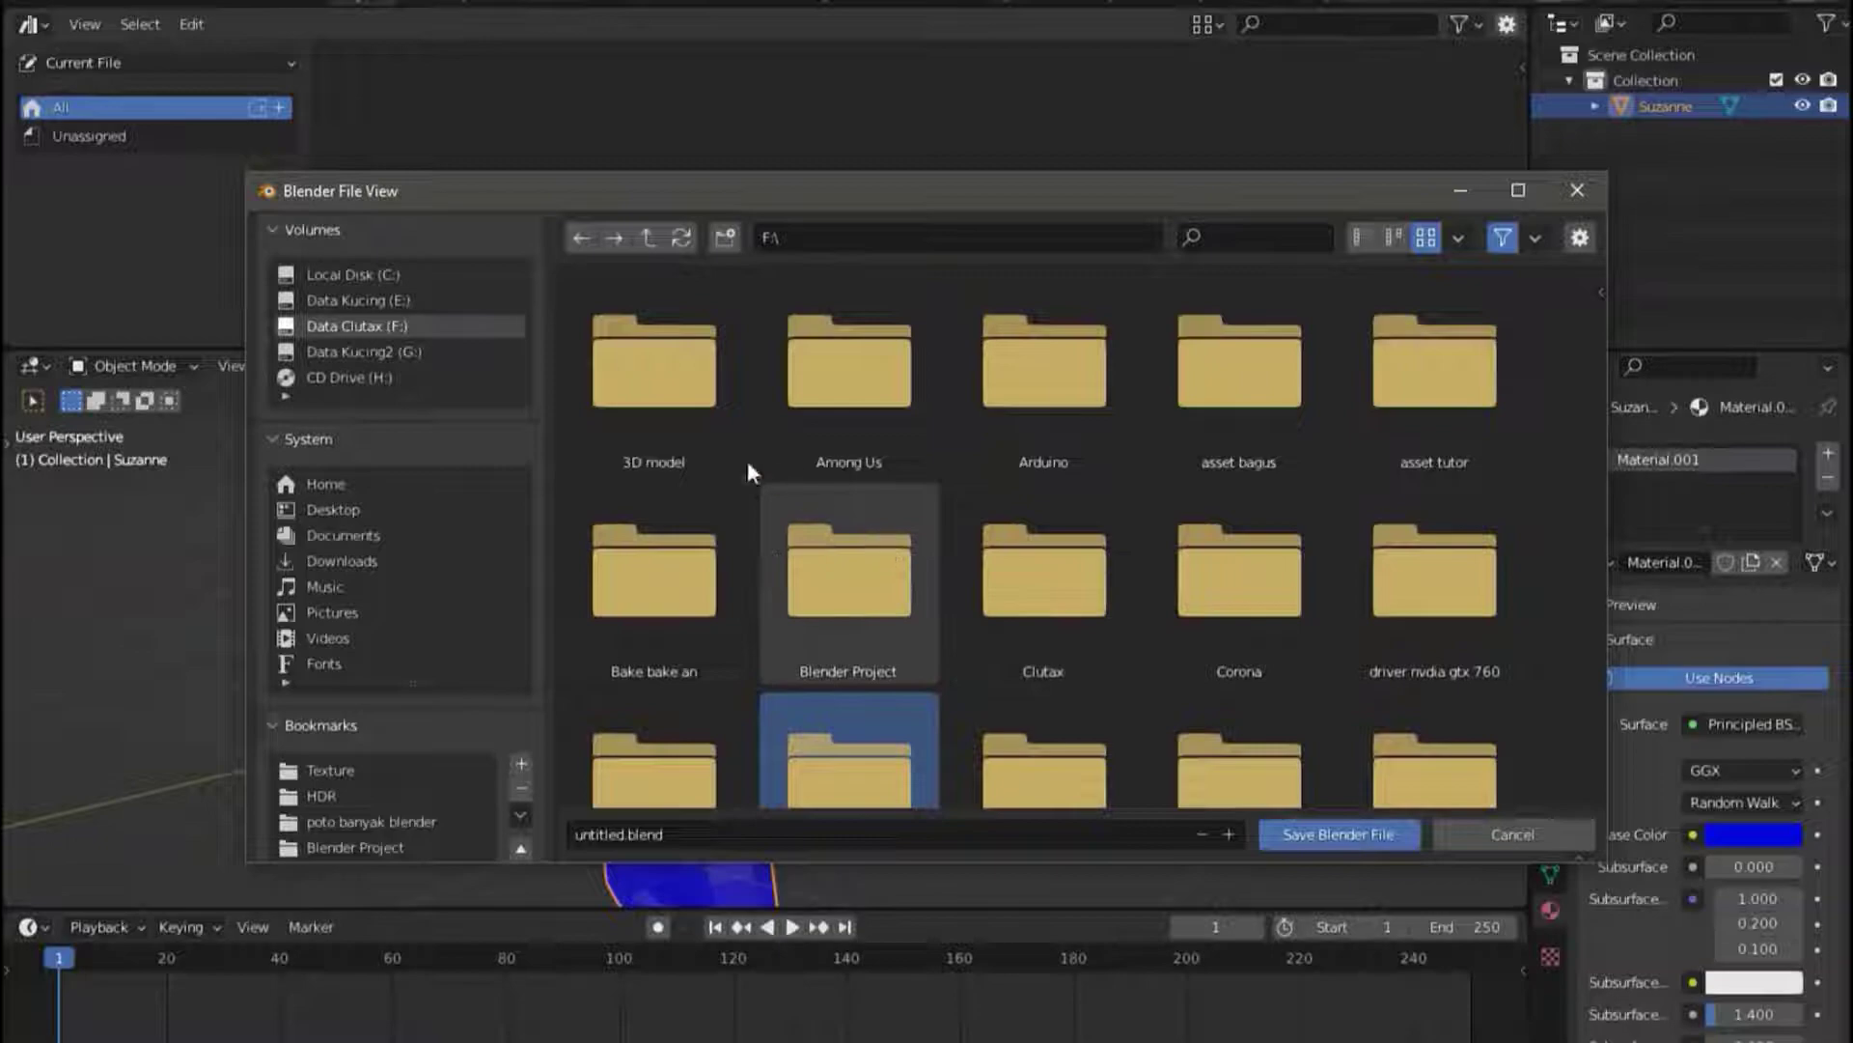
left_click(1303, 417)
double_click(1433, 390)
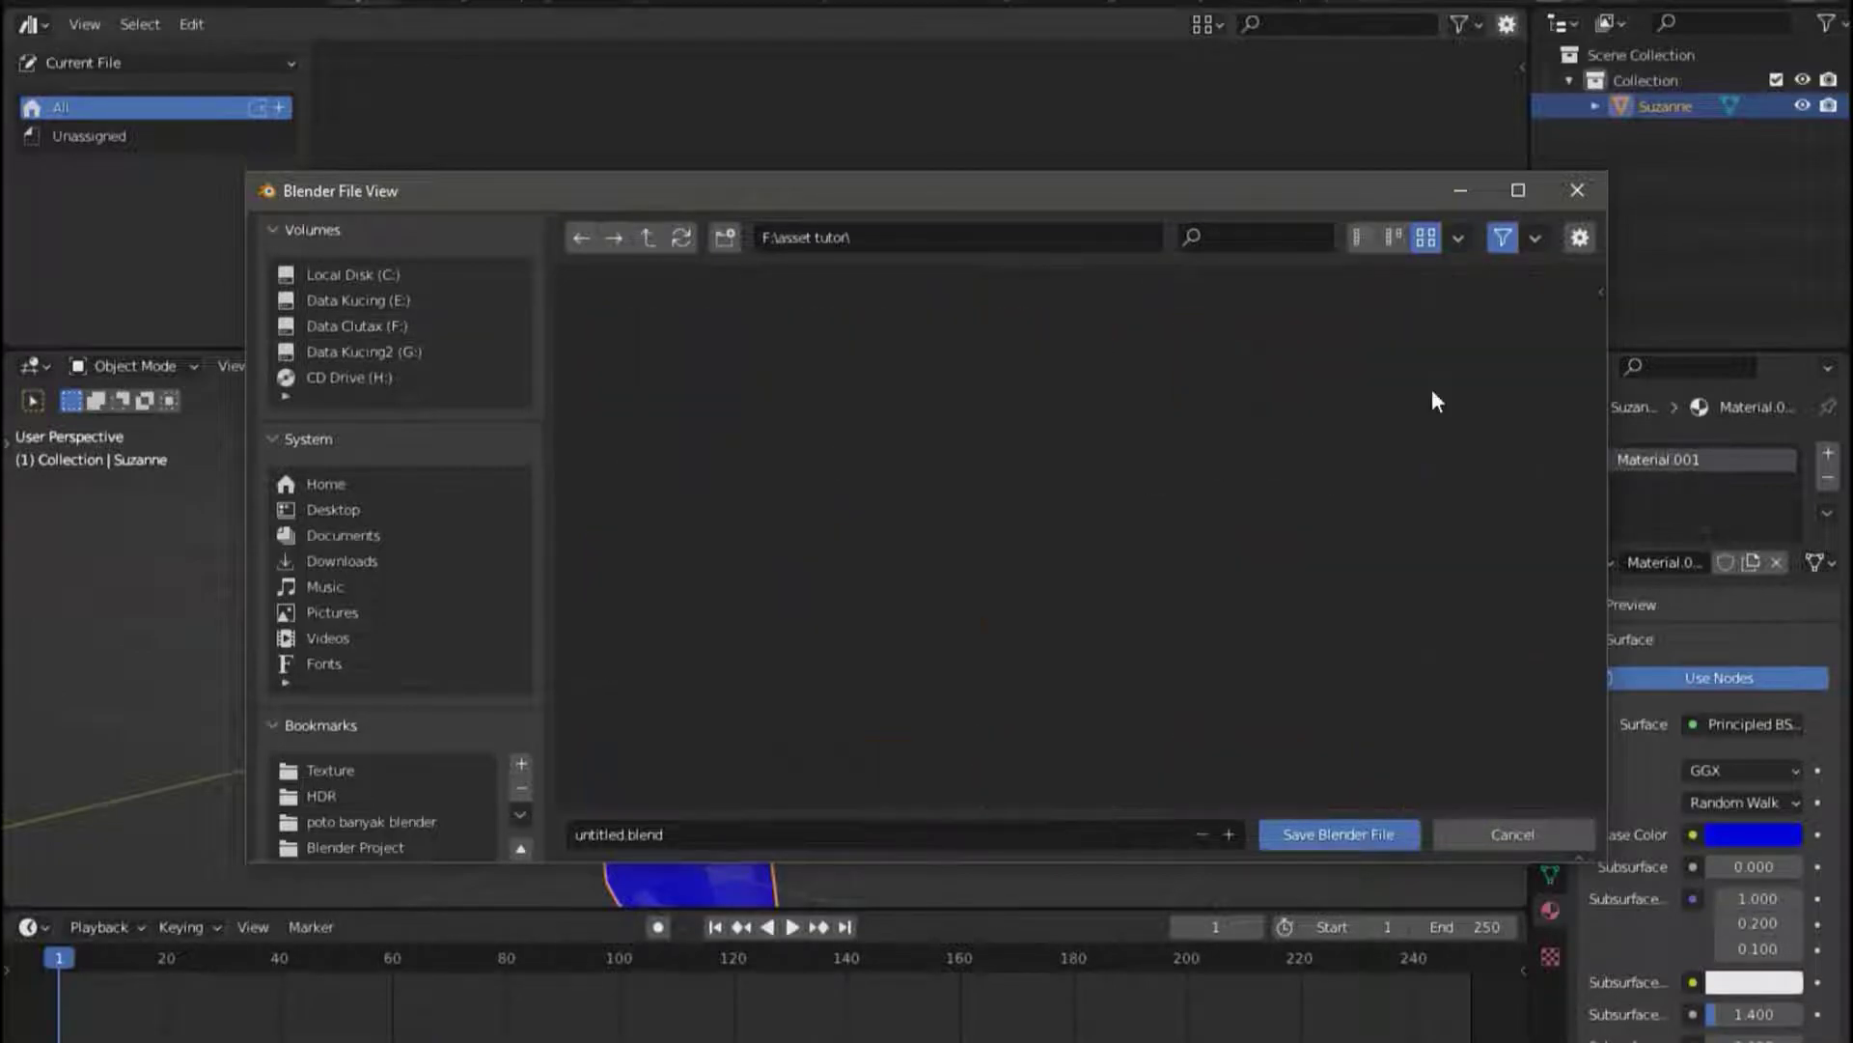
left_click(627, 834)
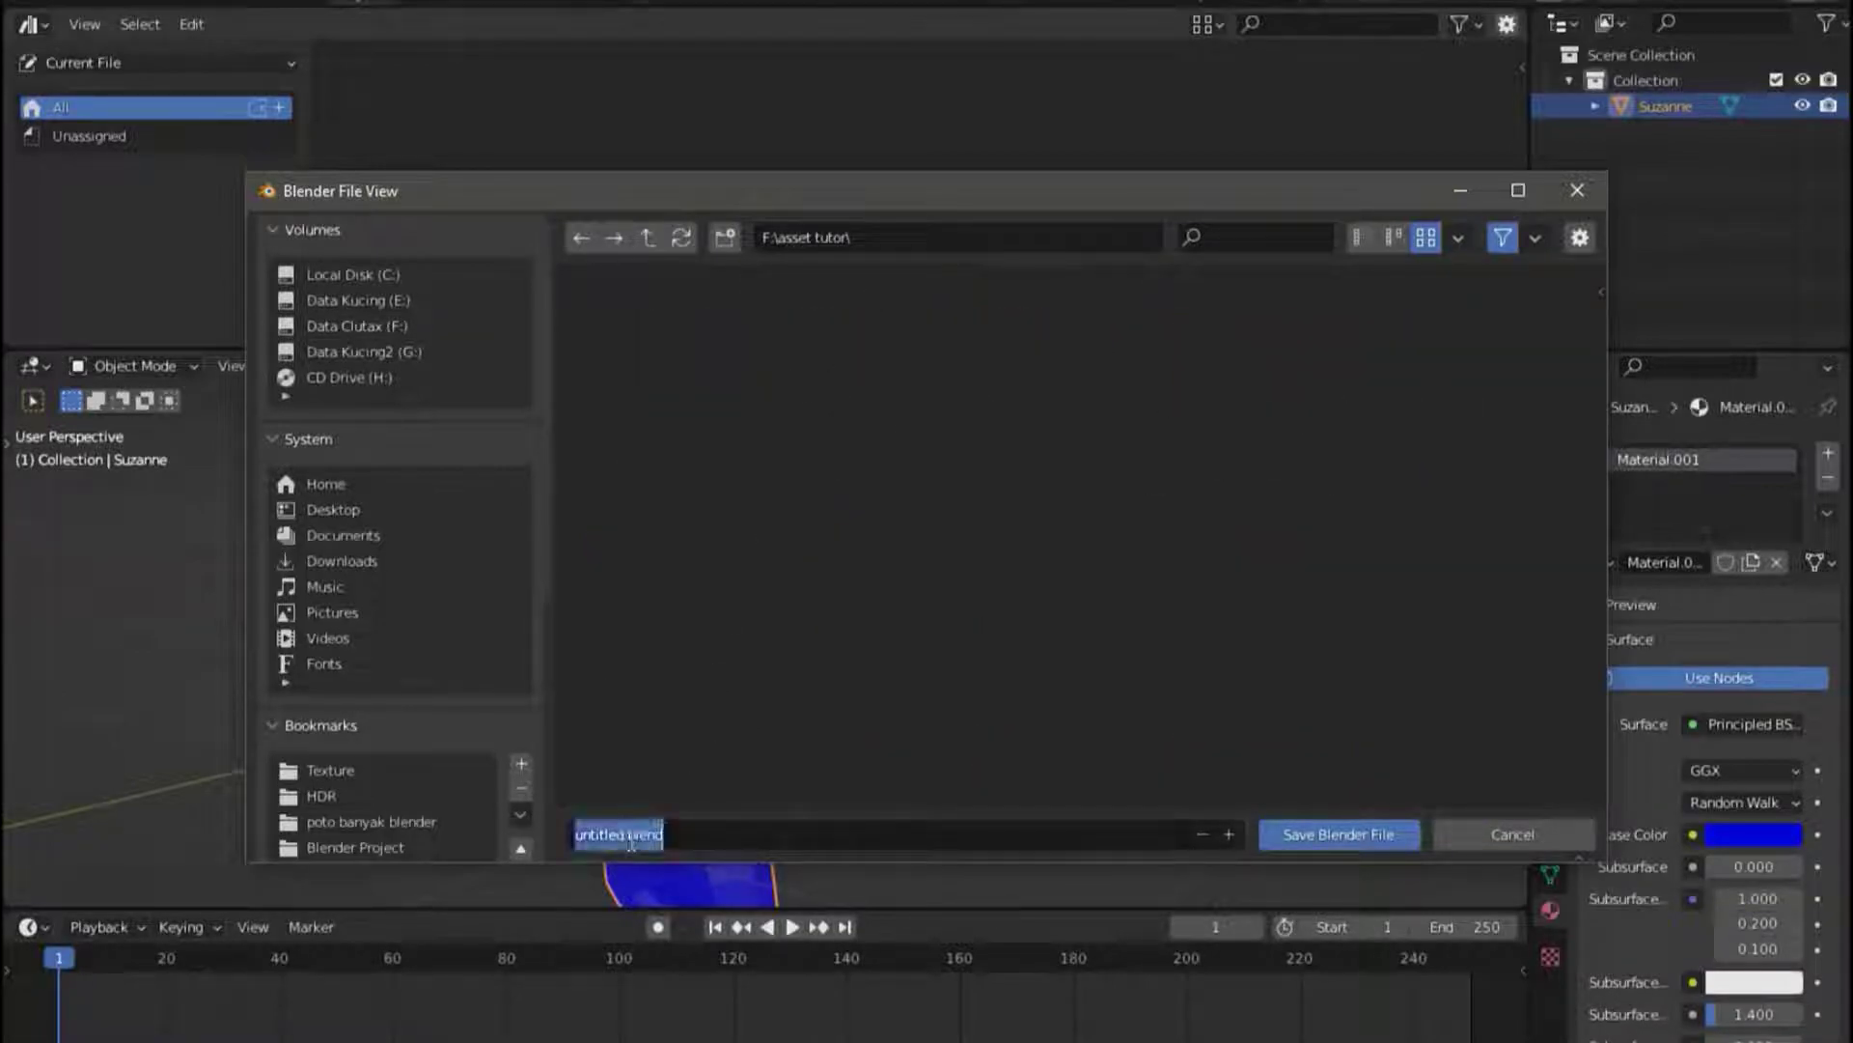
type("monyet")
left_click(728, 761)
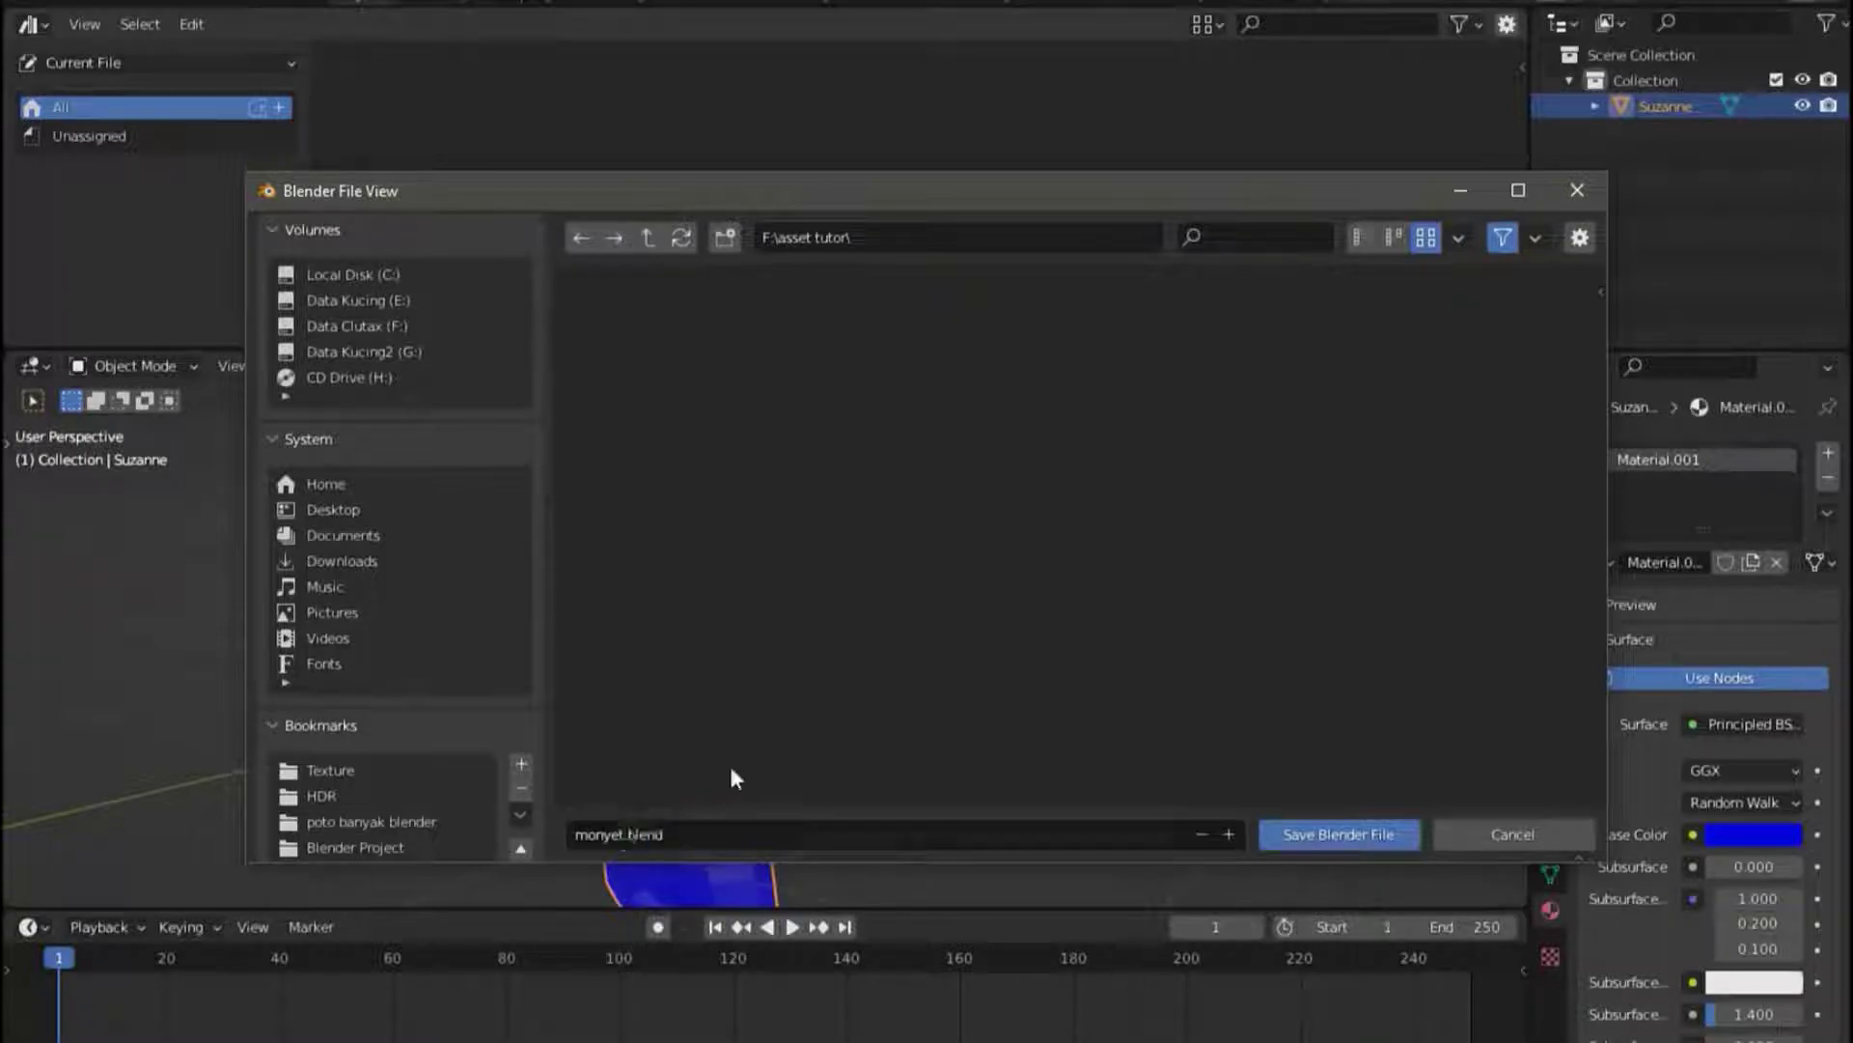
left_click(1351, 834)
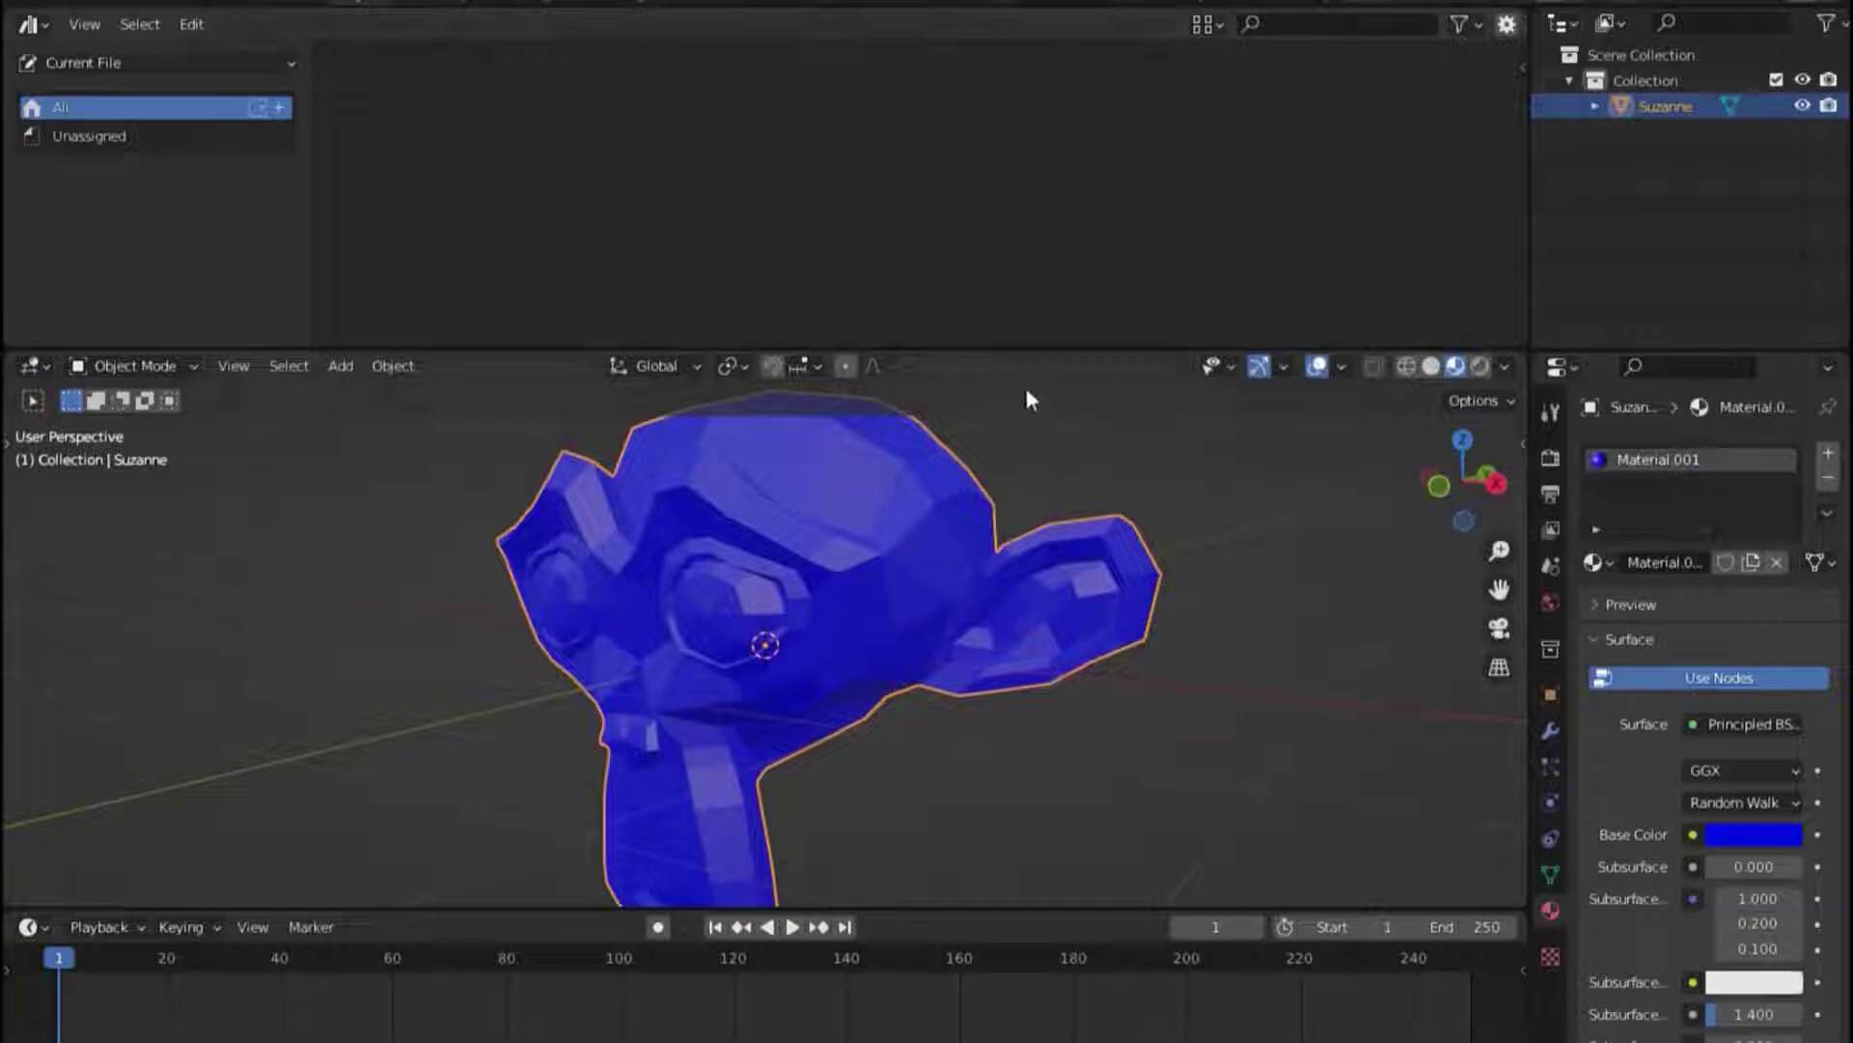
Mark the Suzanne object as an asset from the Outliner
scroll(752, 518, "down", 5)
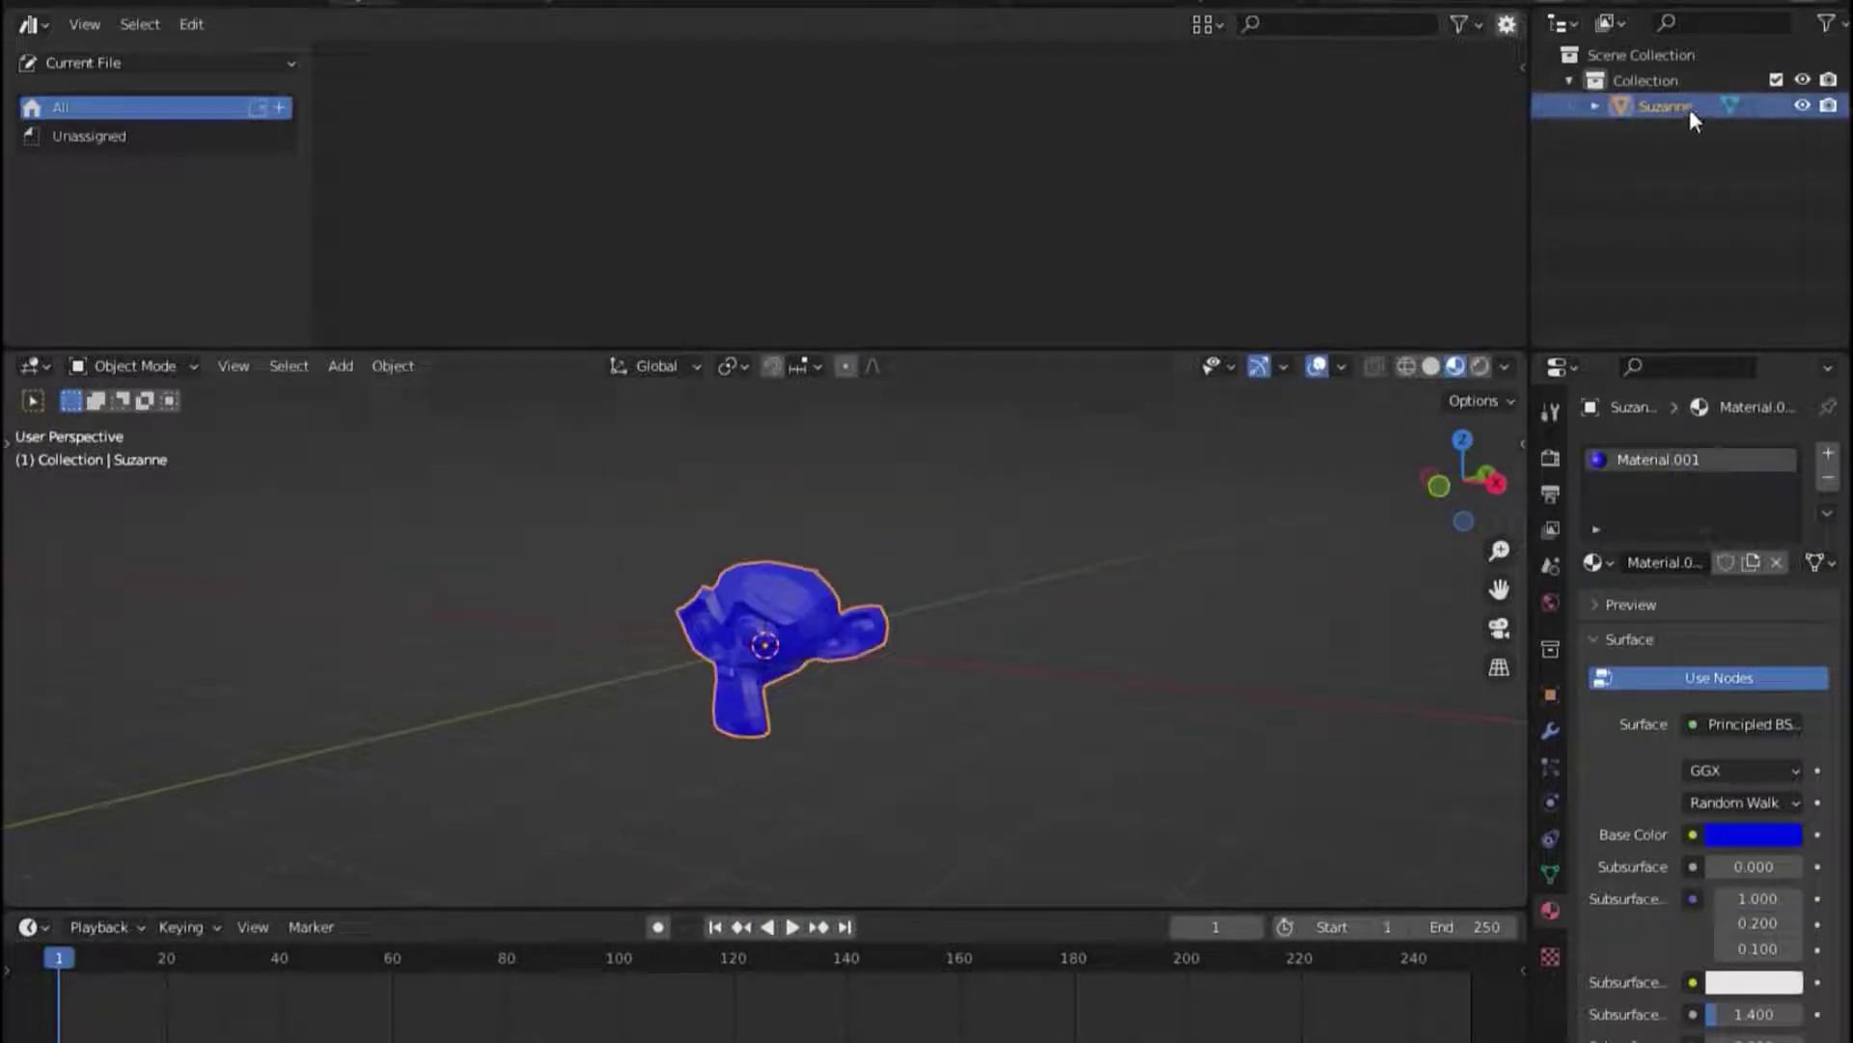
right_click(1641, 103)
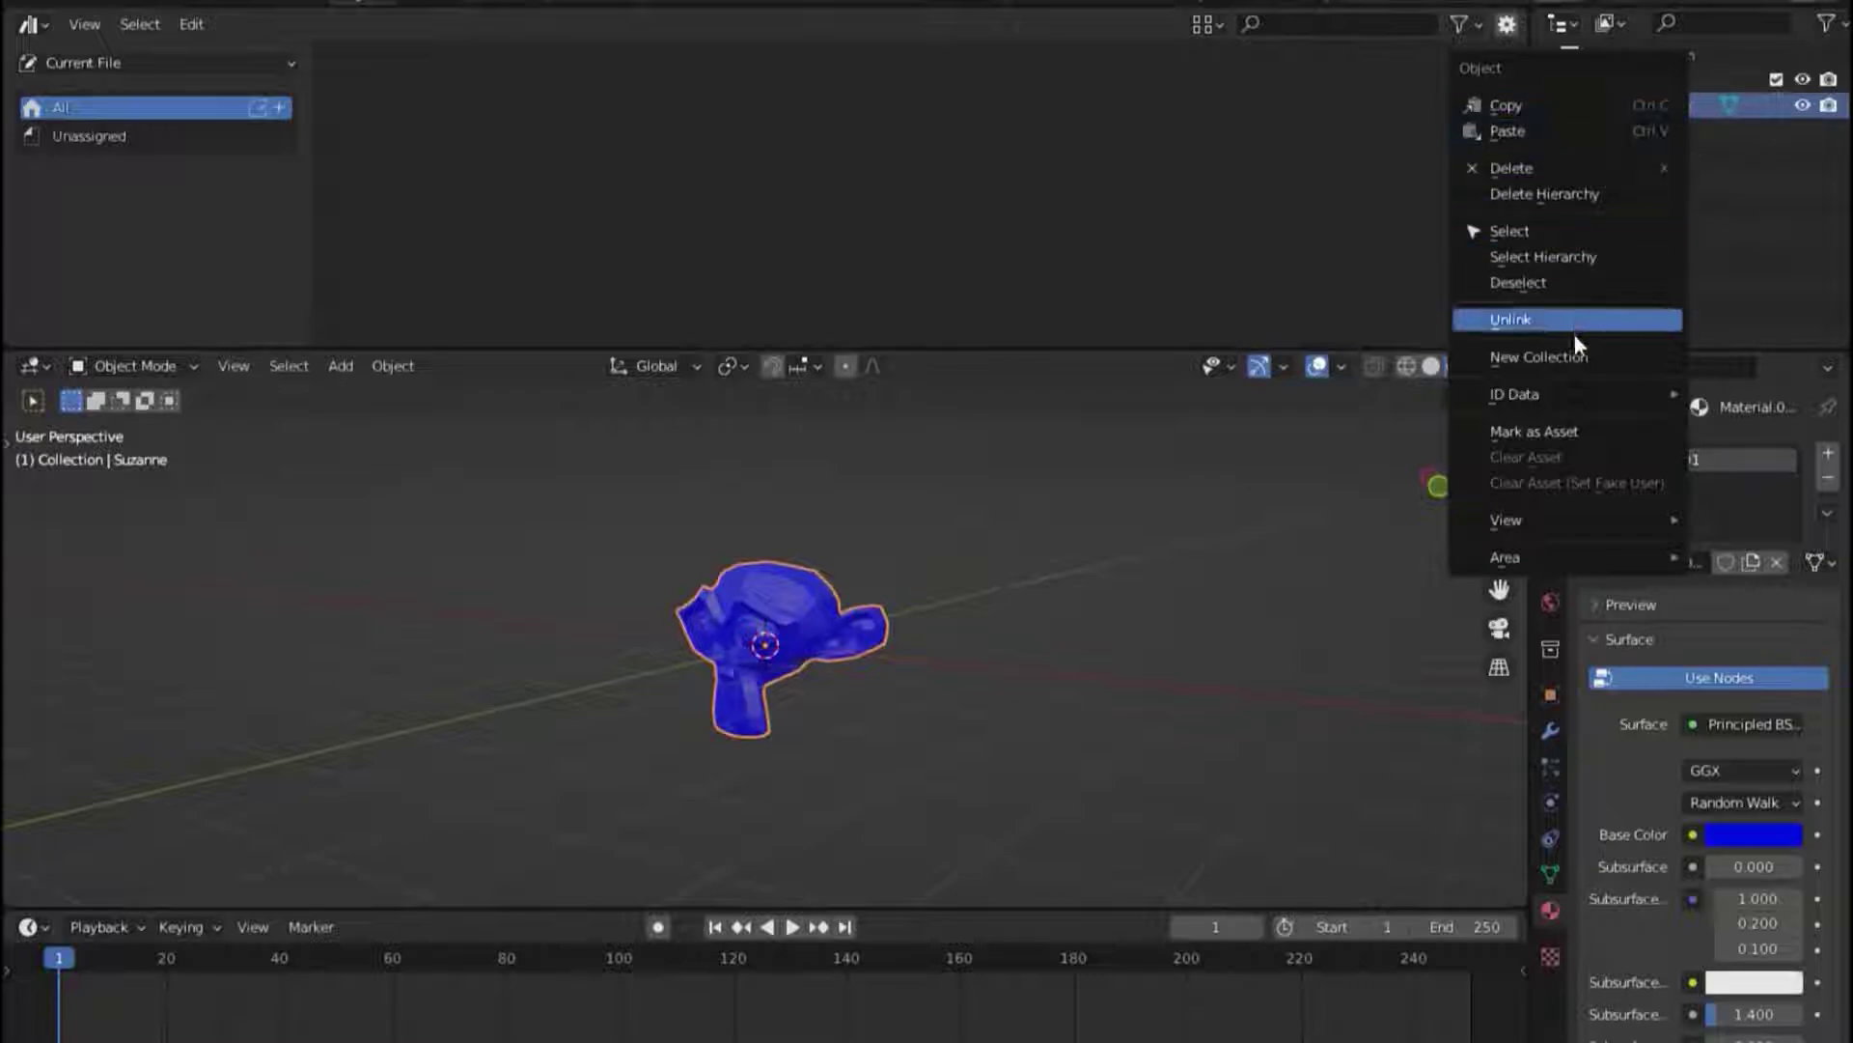
left_click(1509, 432)
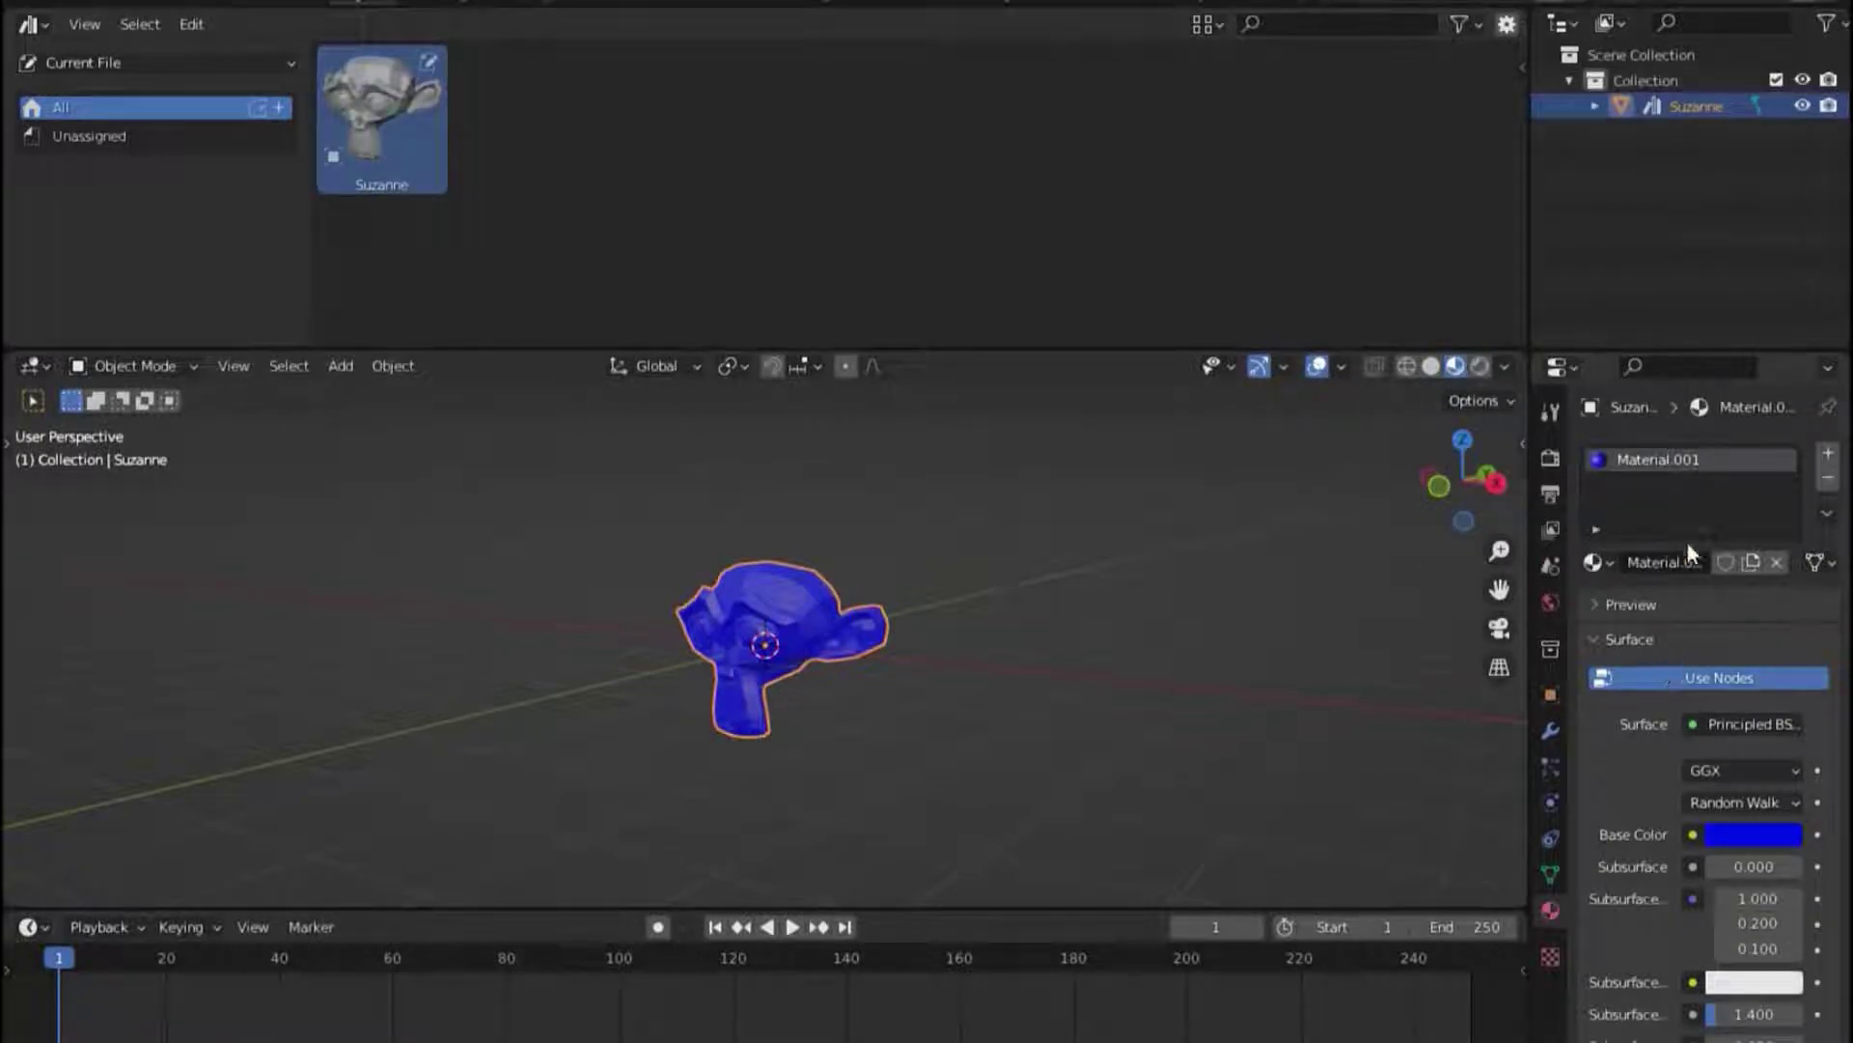
Mark Material.001 as an asset and check the asset library list
right_click(1649, 460)
left_click(1531, 458)
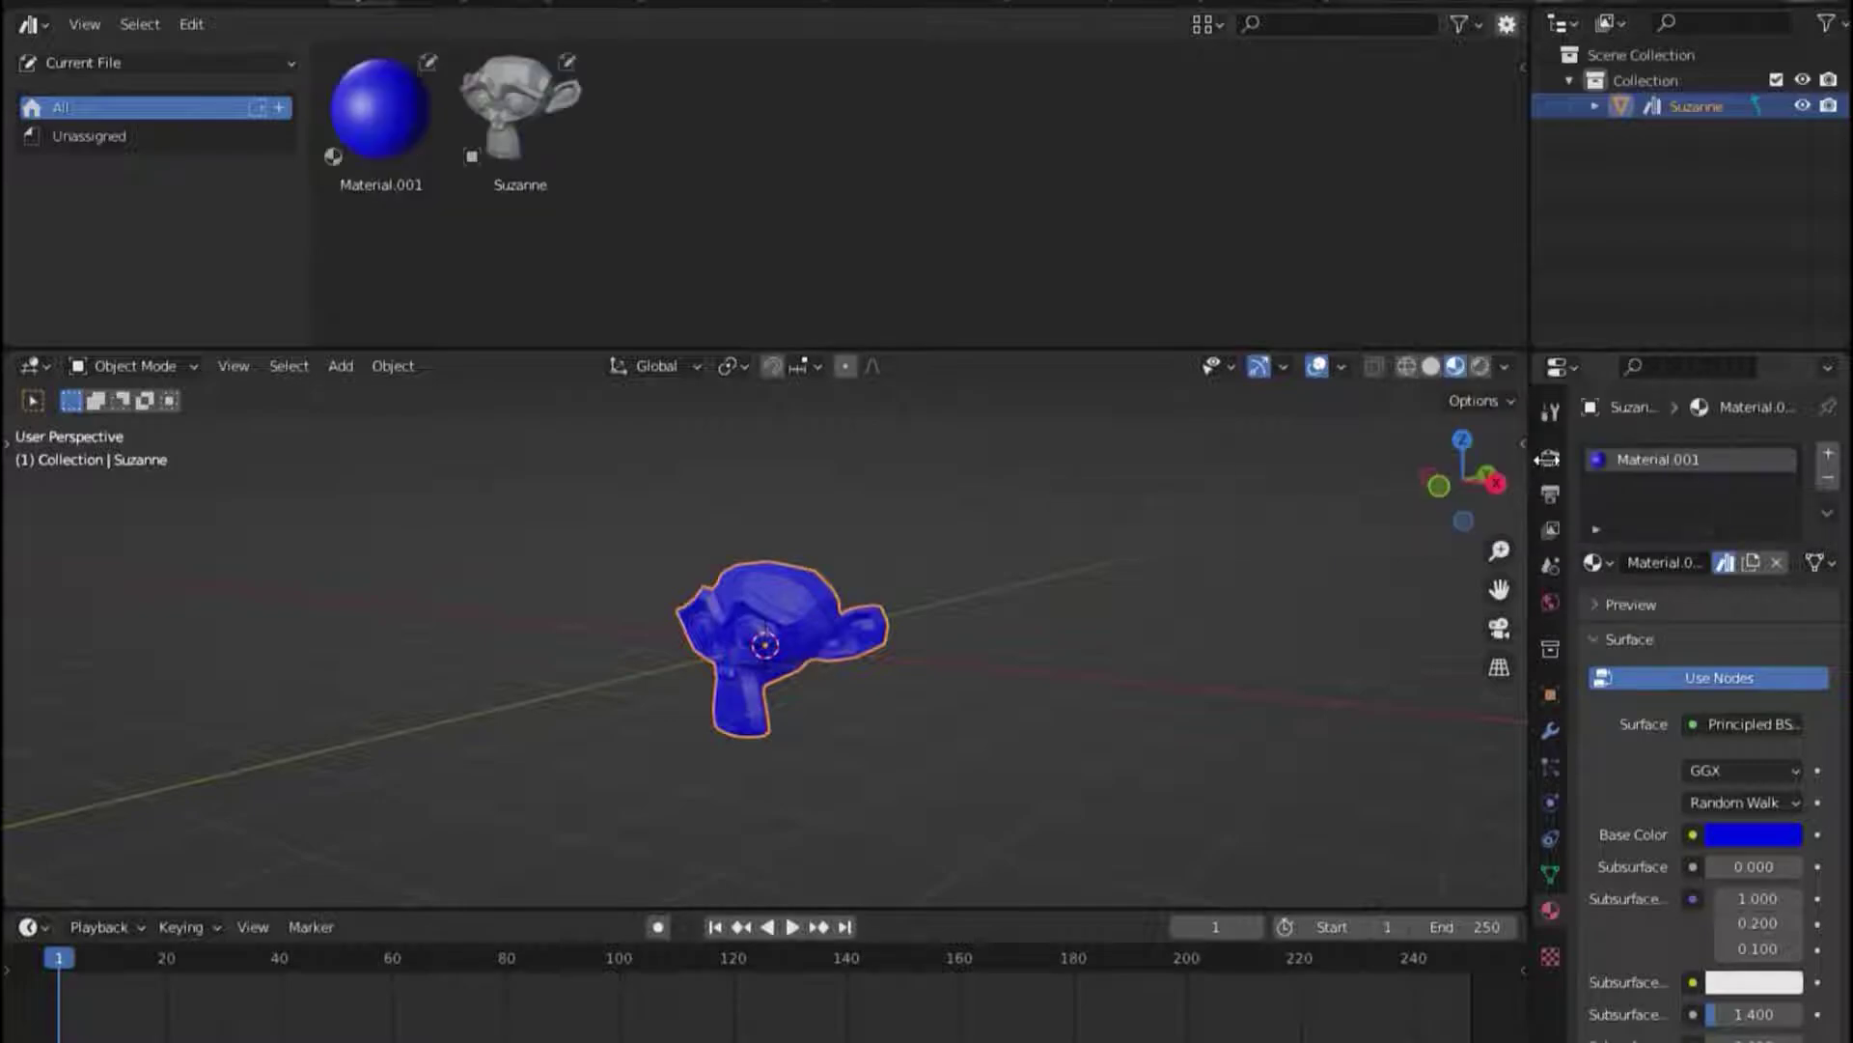
left_click(95, 68)
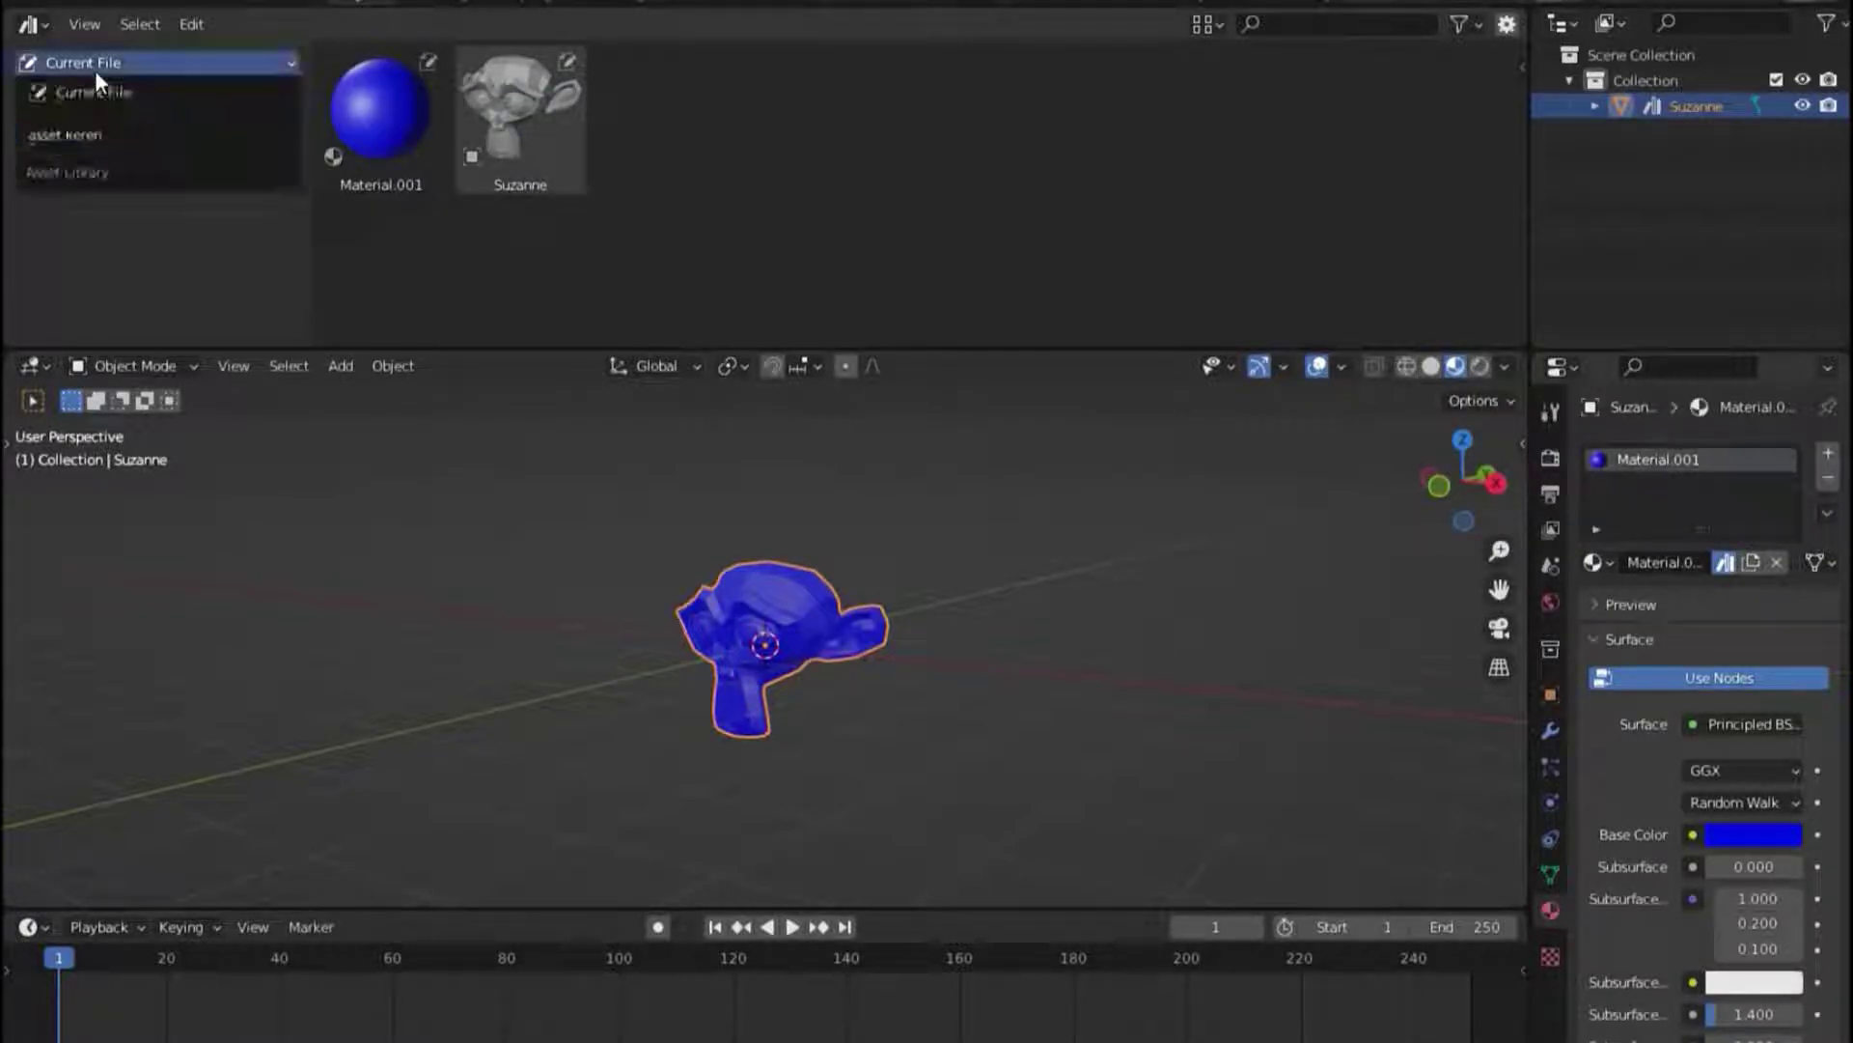
left_click(246, 519)
left_click(151, 61)
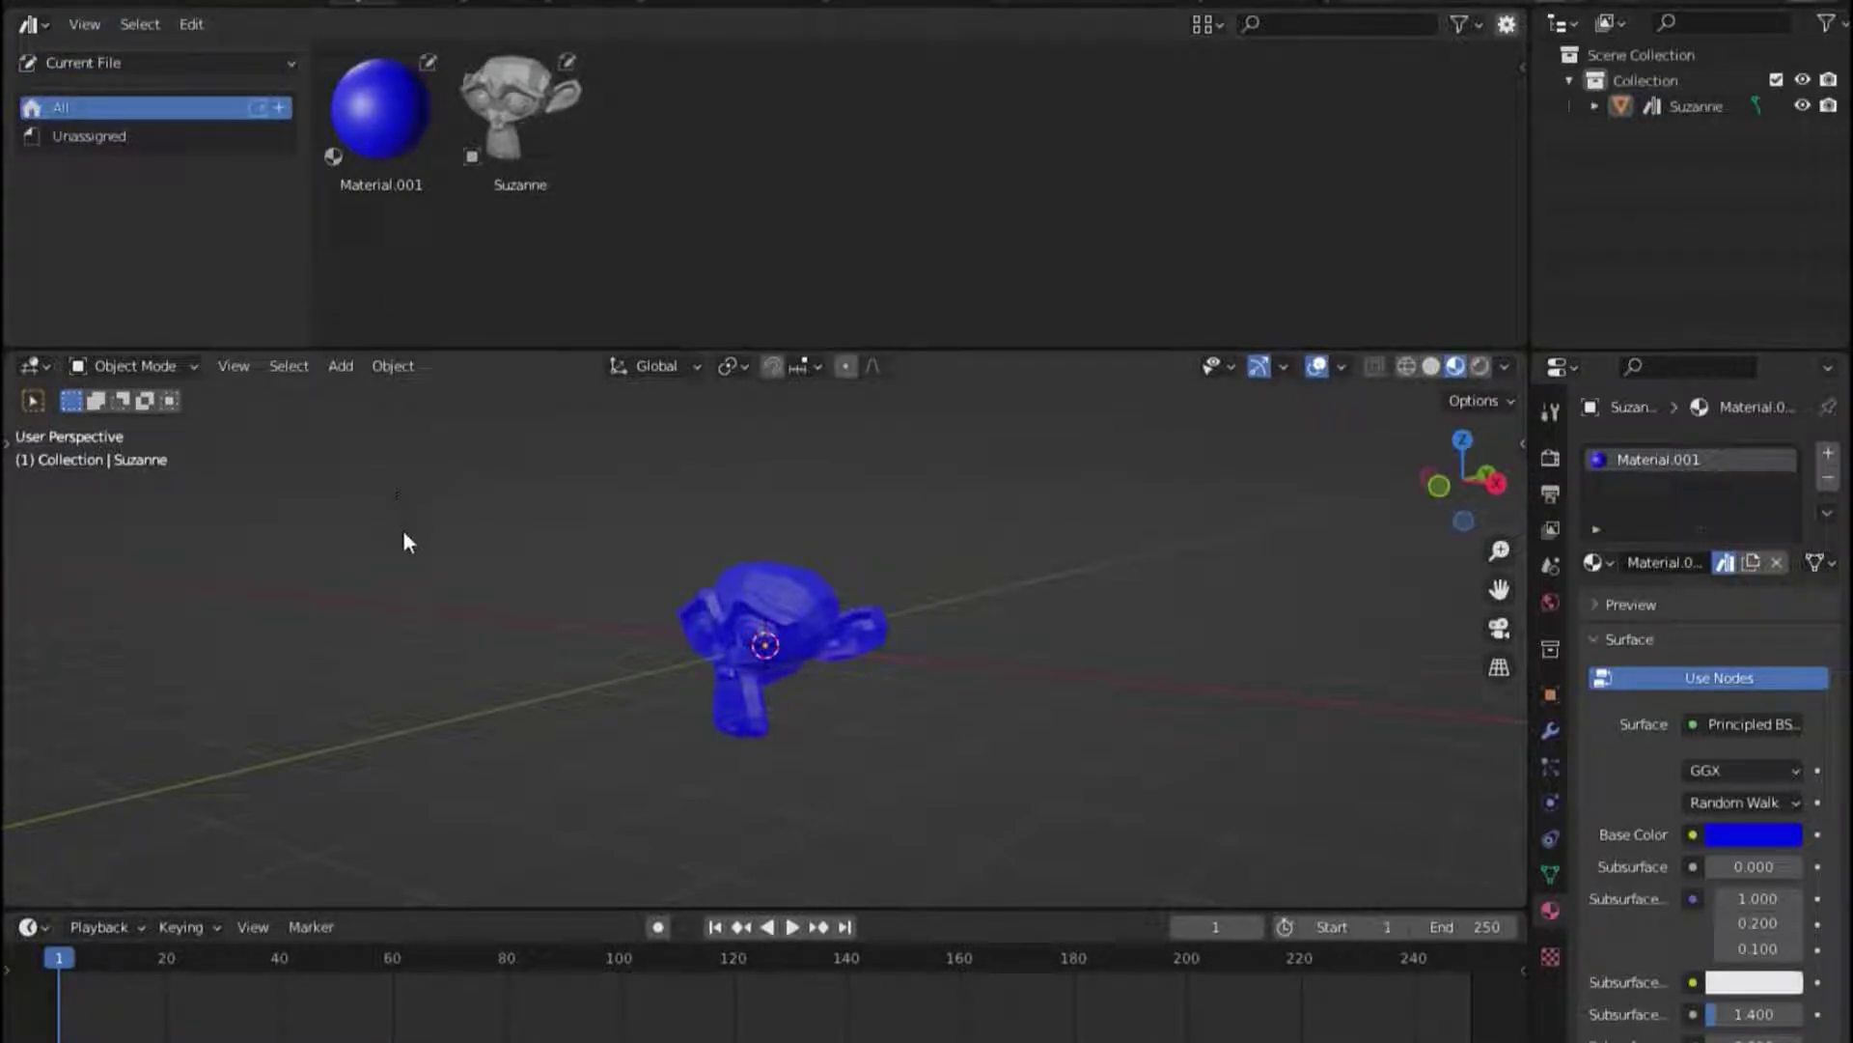
Start a new General scene and delete the default cube
left_click(63, 9)
mouse_move(92, 19)
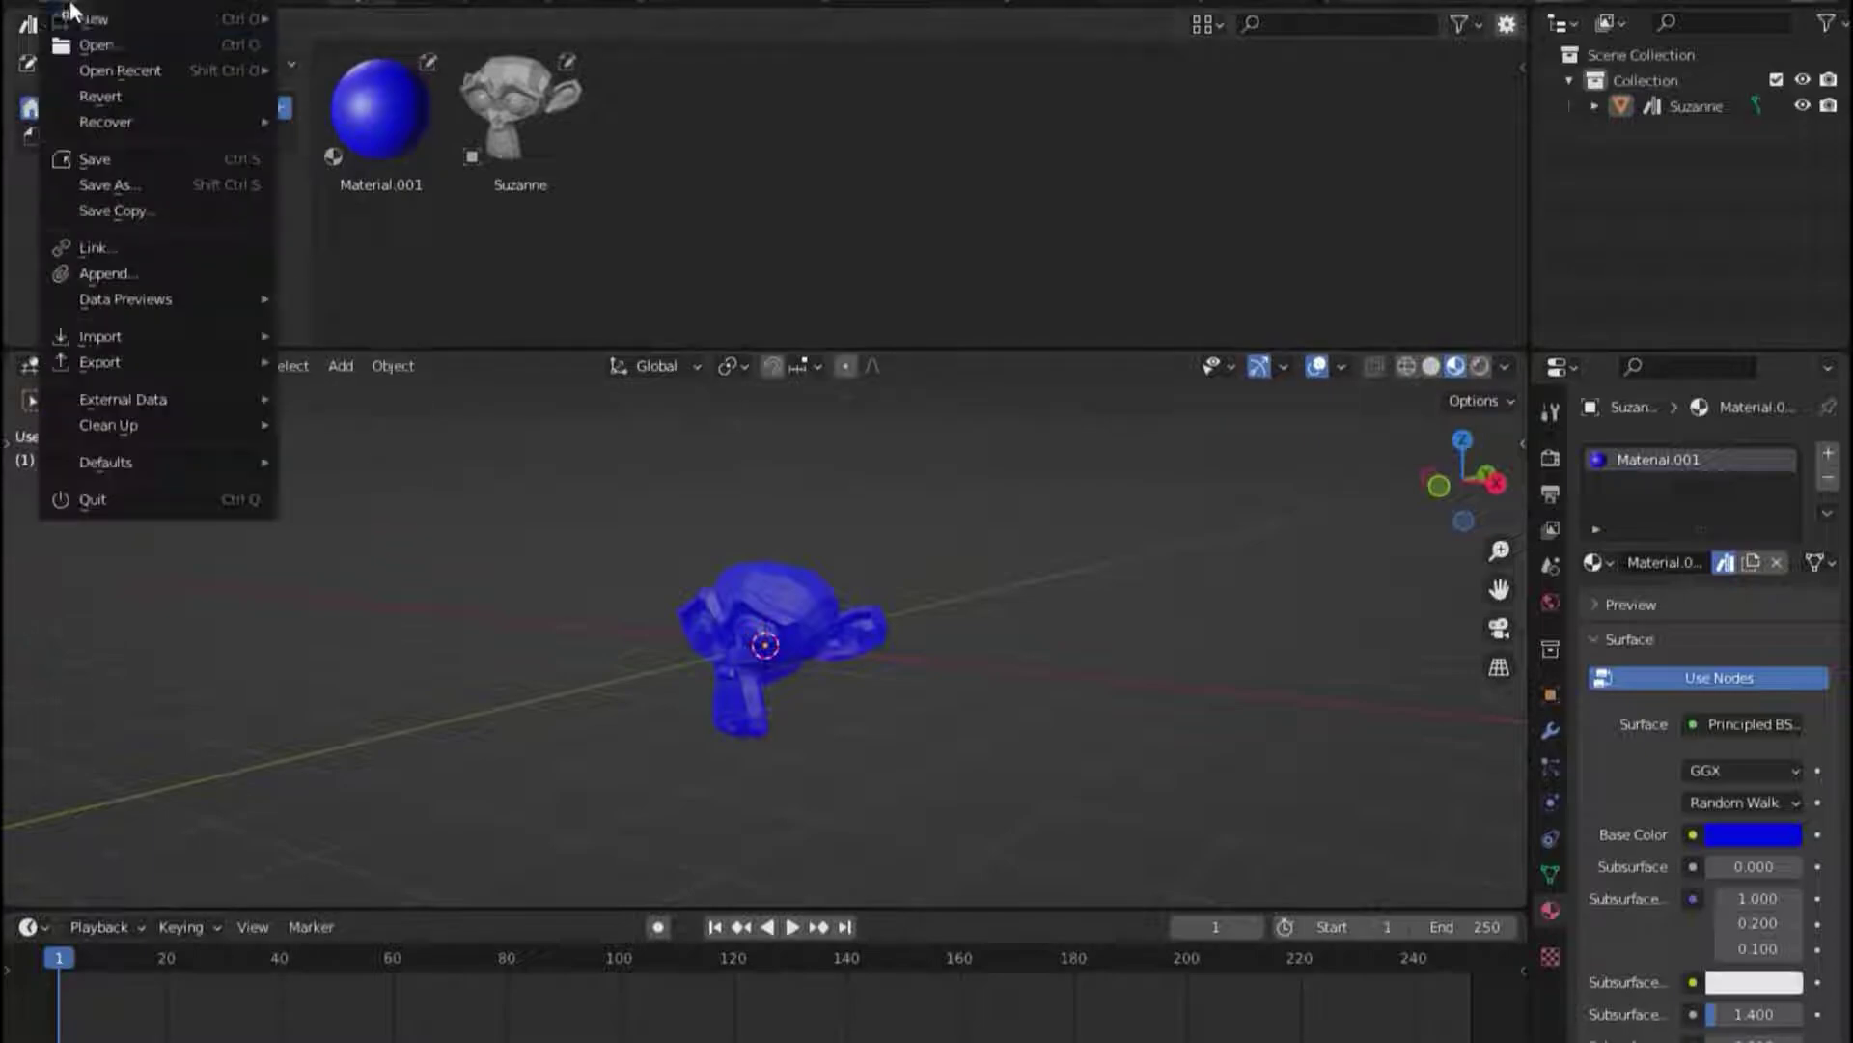
left_click(319, 17)
key("x")
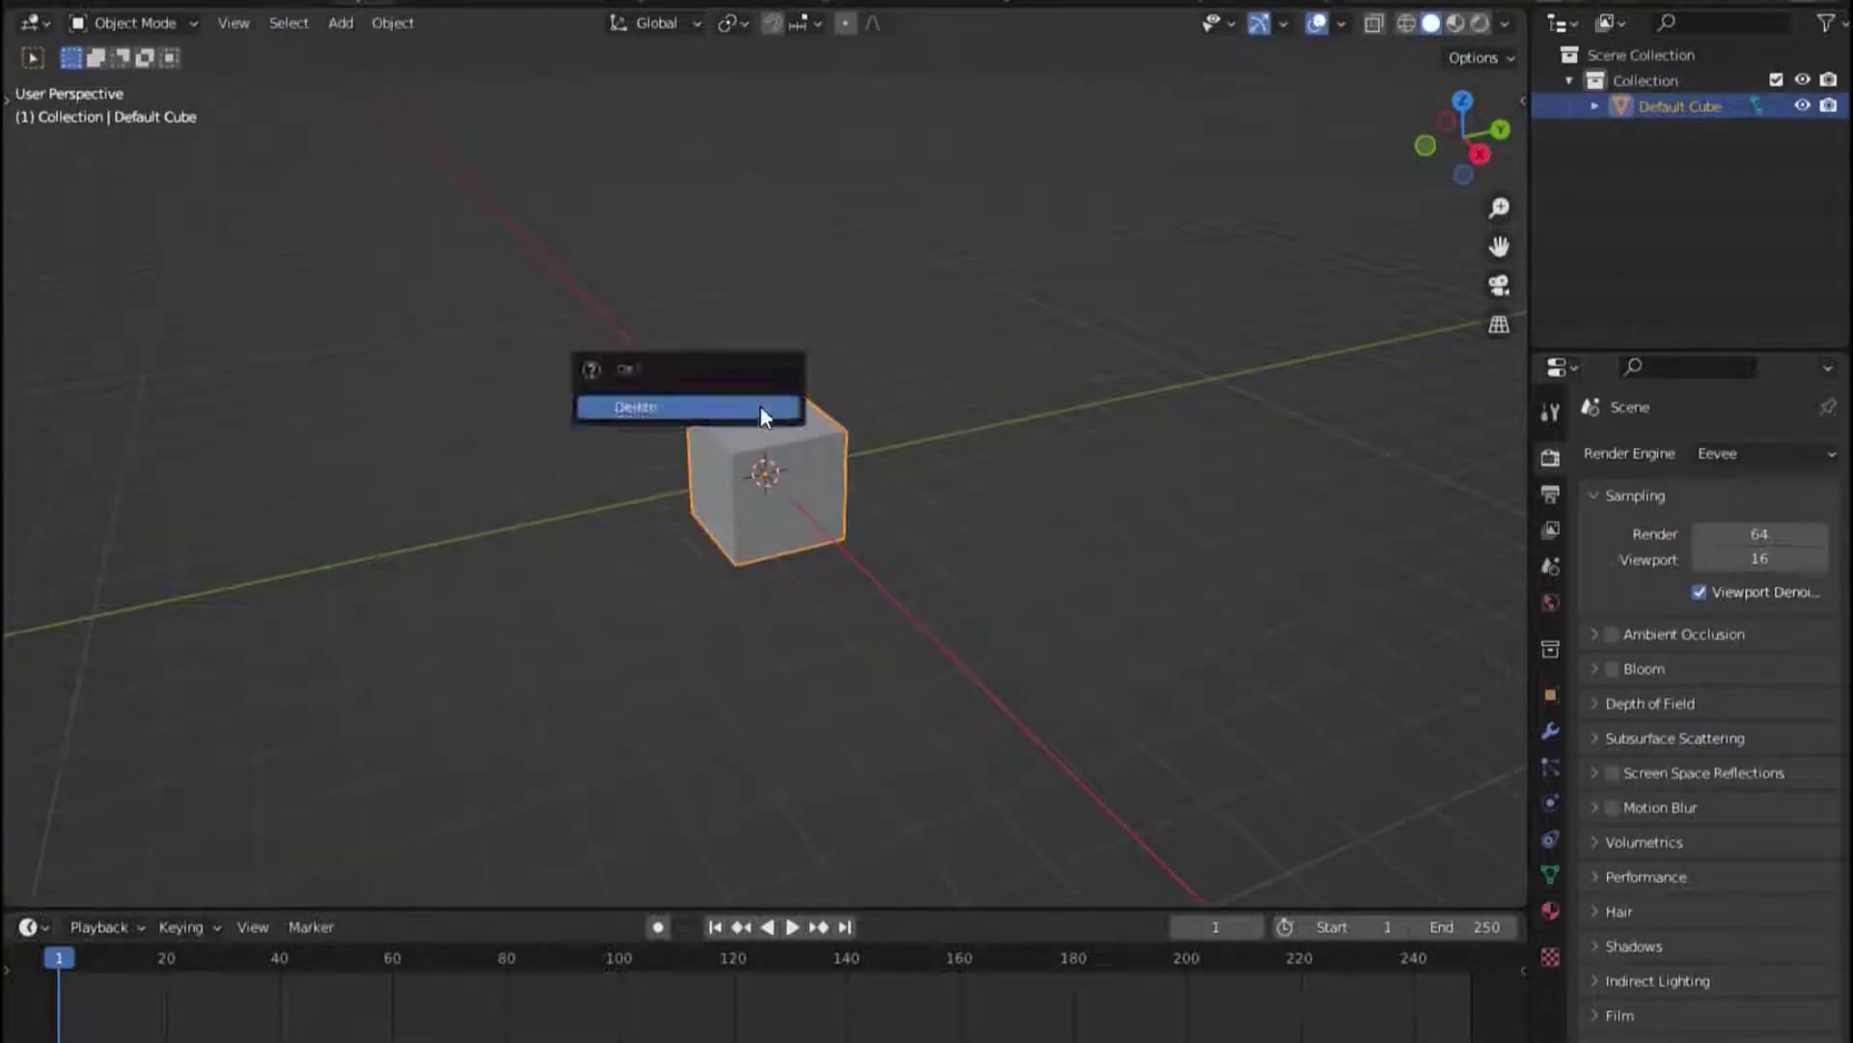
left_click(761, 405)
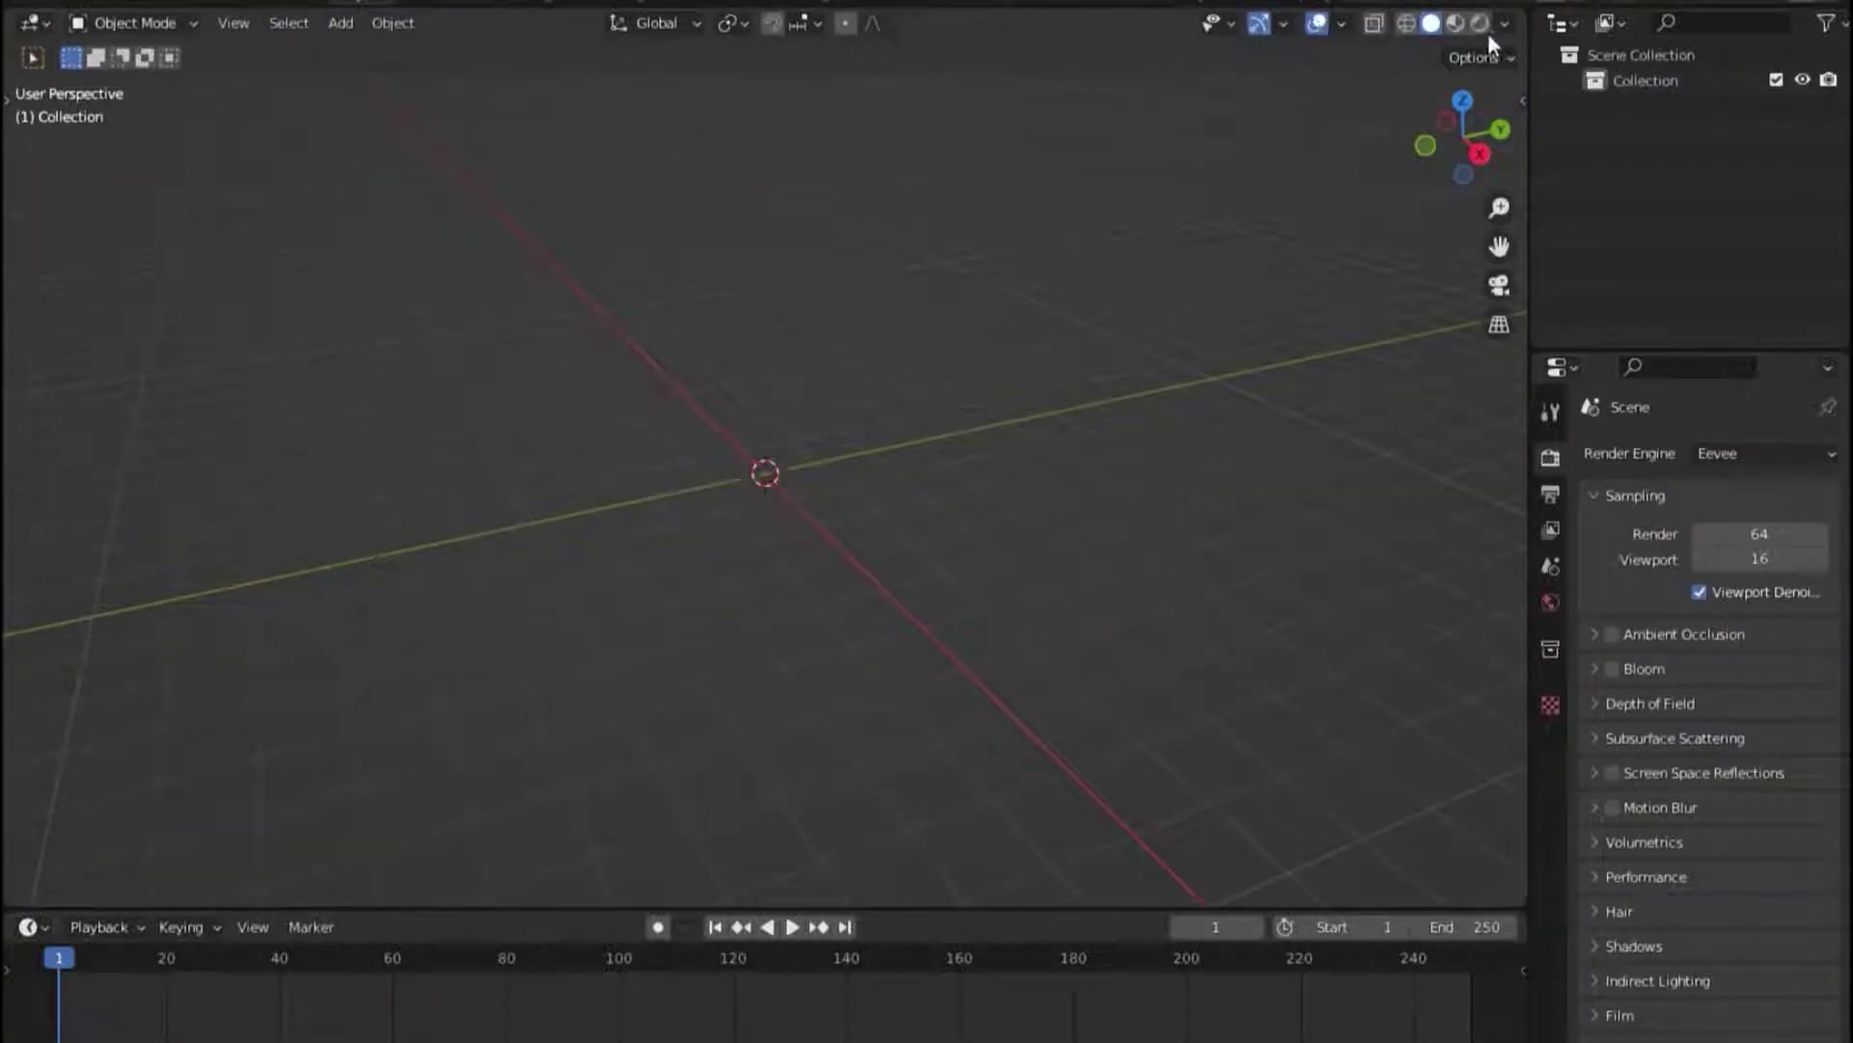
Split off an upper Asset Browser area showing the asset keren library
left_click_drag(1523, 12, 1284, 259)
left_click(39, 22)
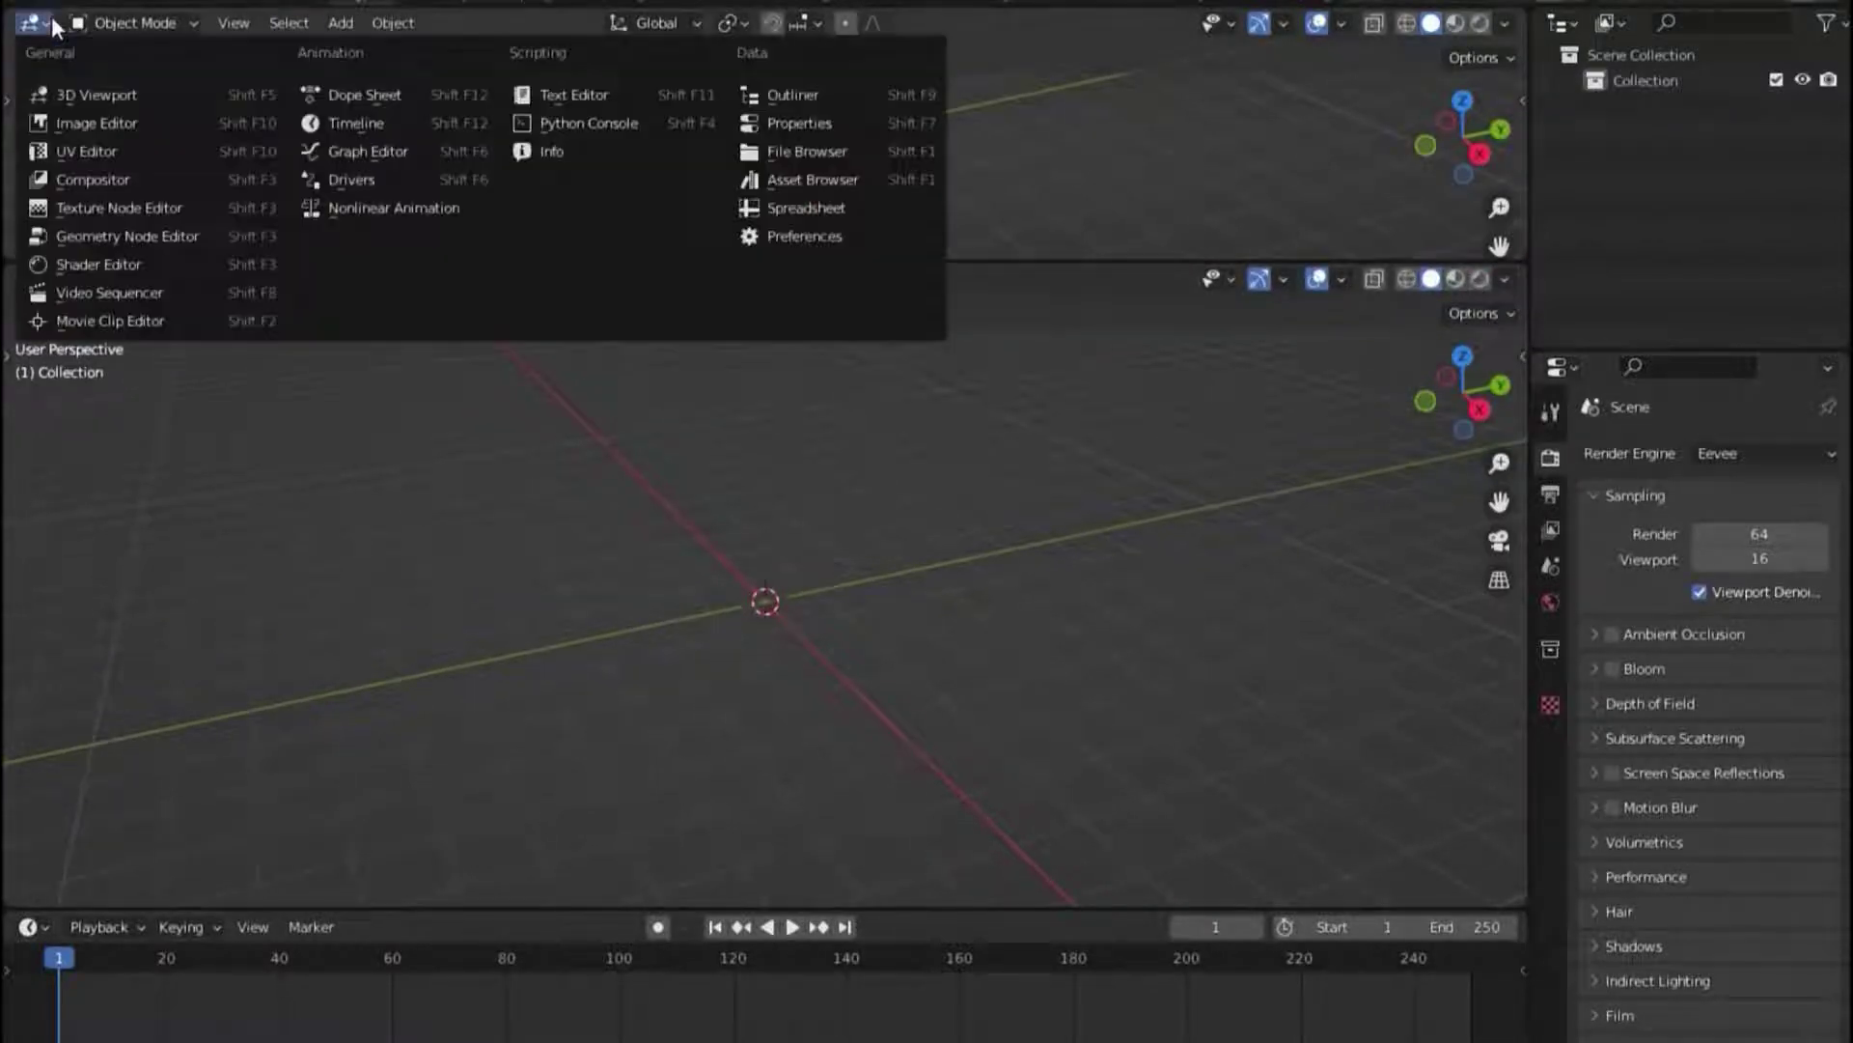
left_click(788, 182)
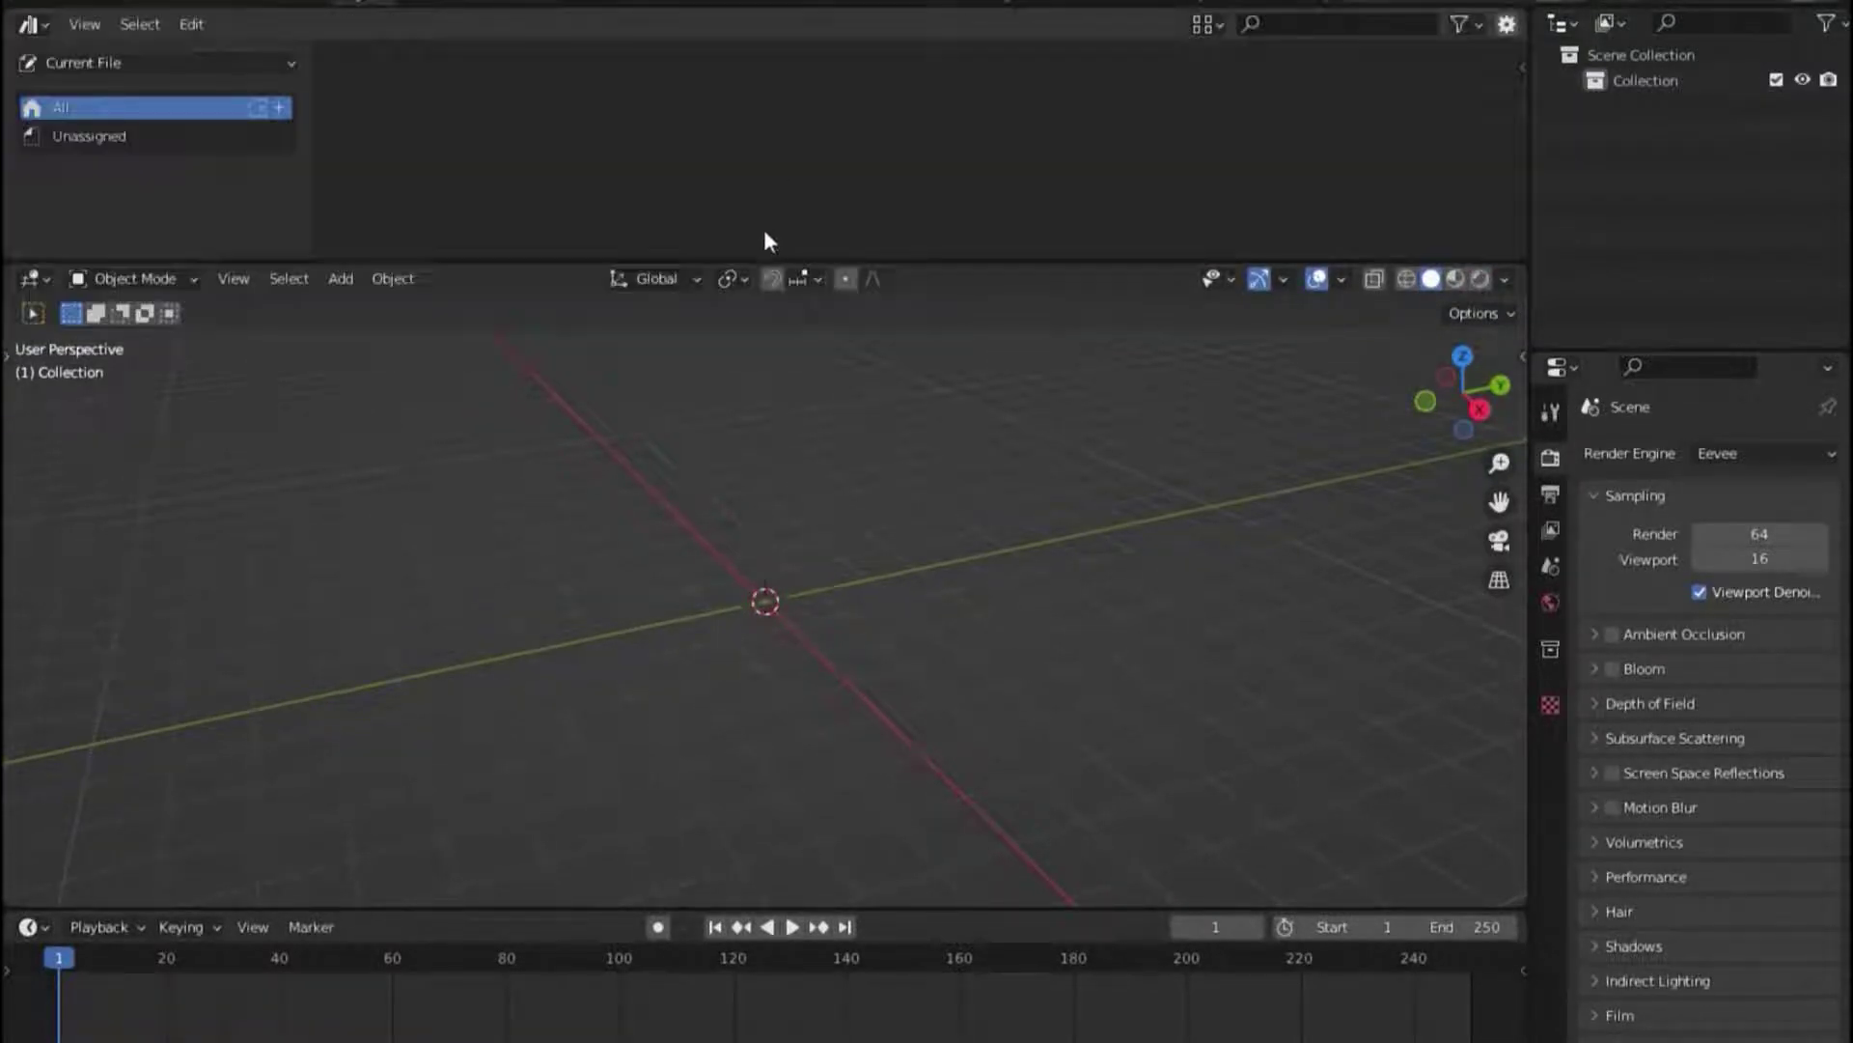
left_click_drag(766, 261, 765, 386)
left_click(147, 64)
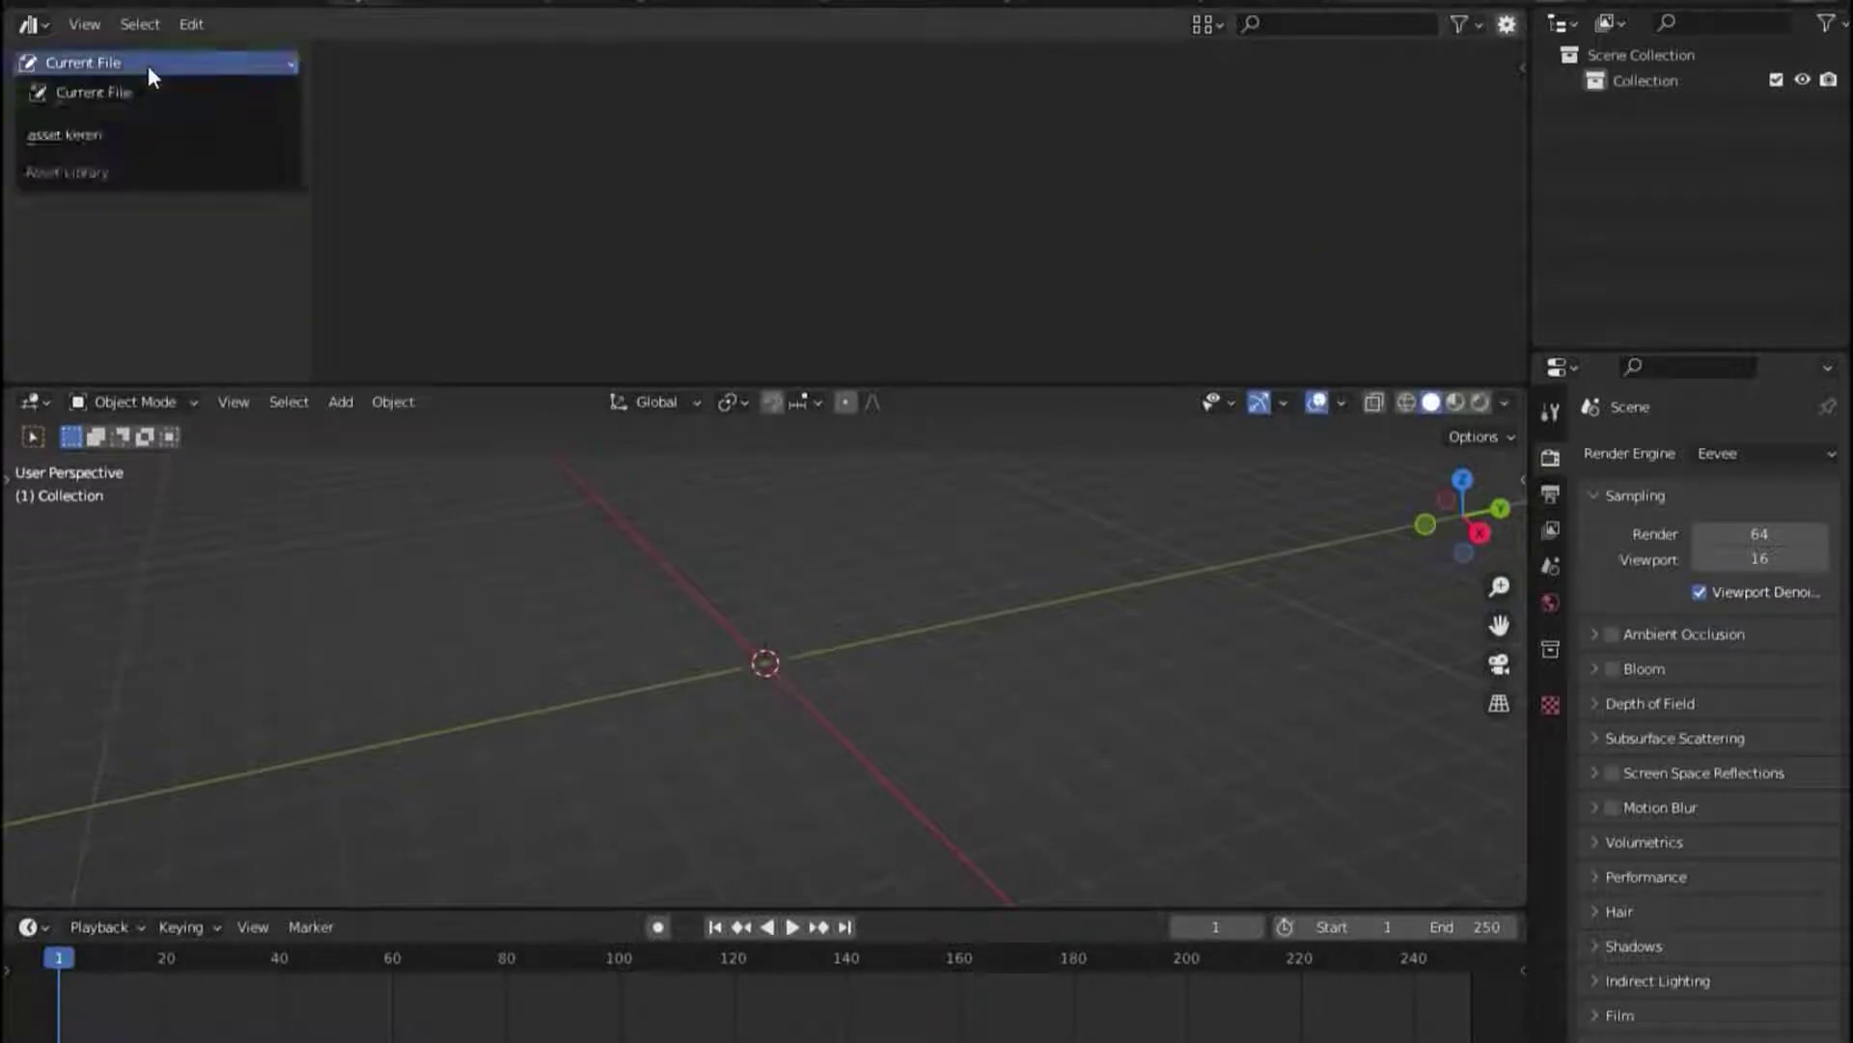
left_click(51, 135)
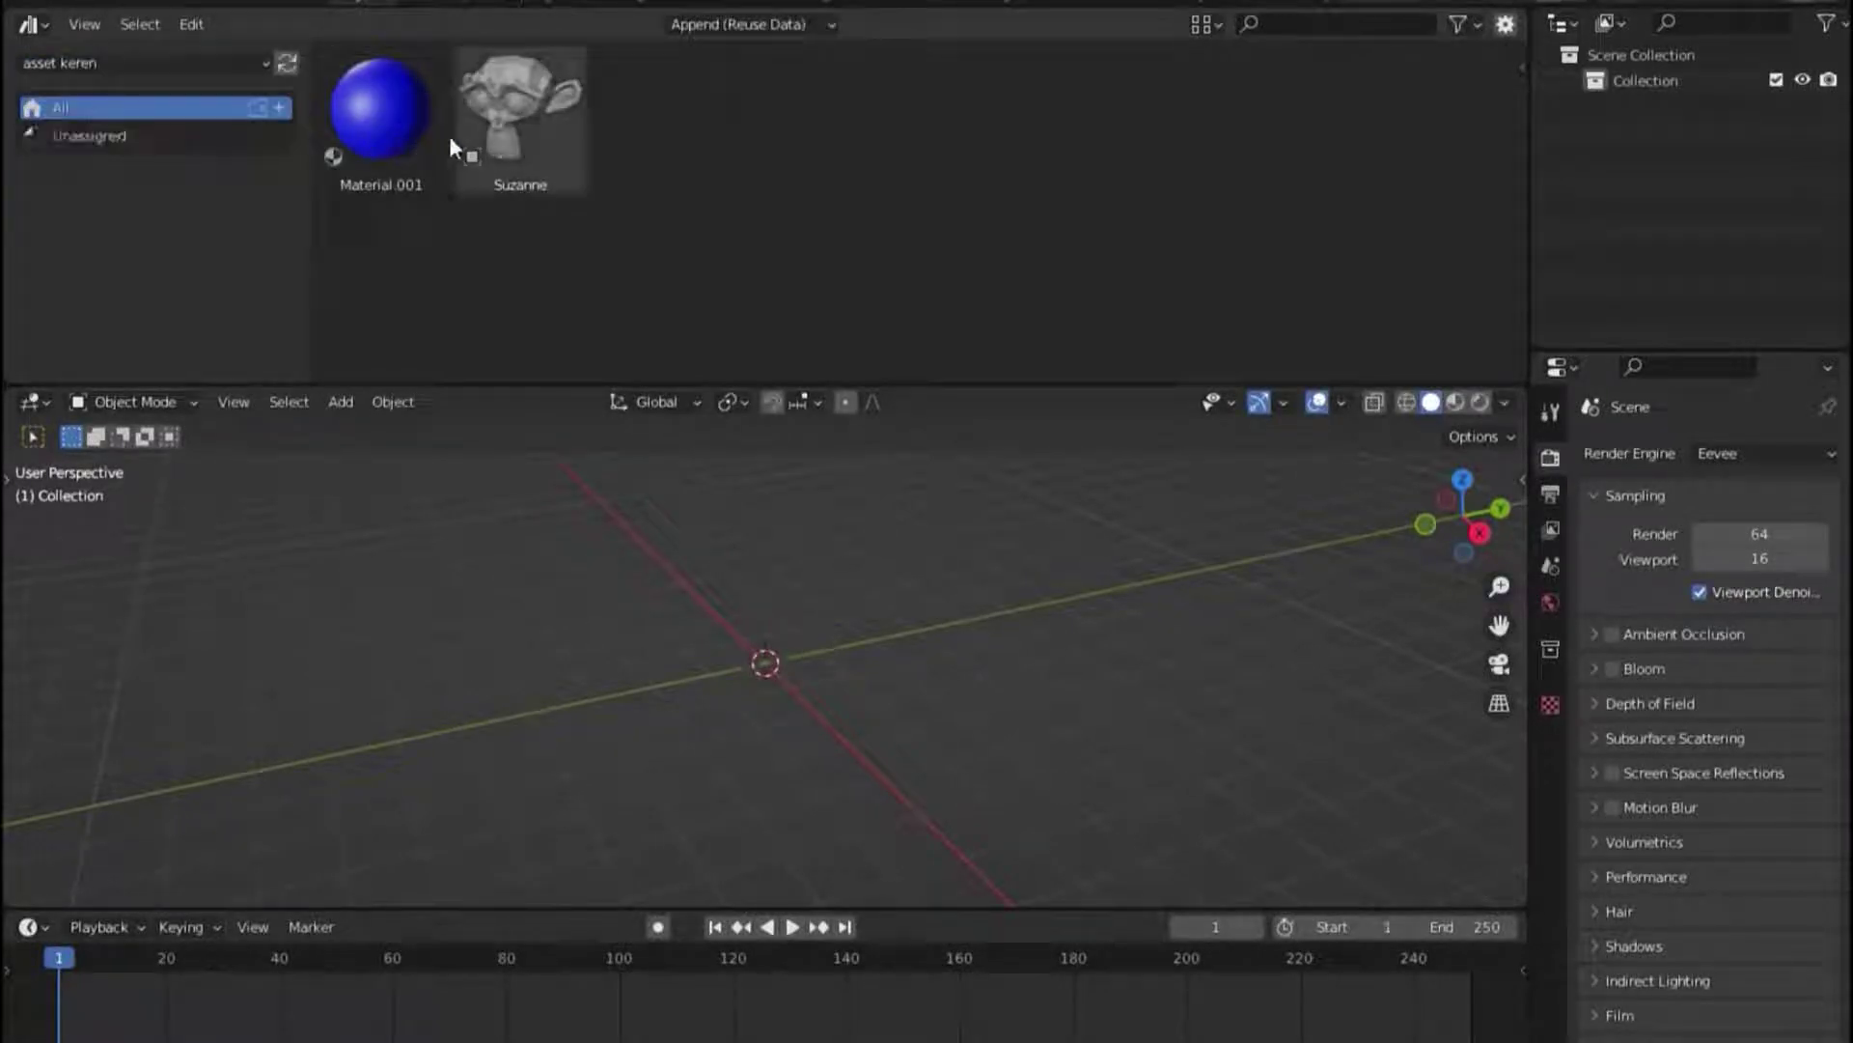
Drag the Suzanne asset into the scene centre and view it in material preview
left_click_drag(518, 77, 749, 705)
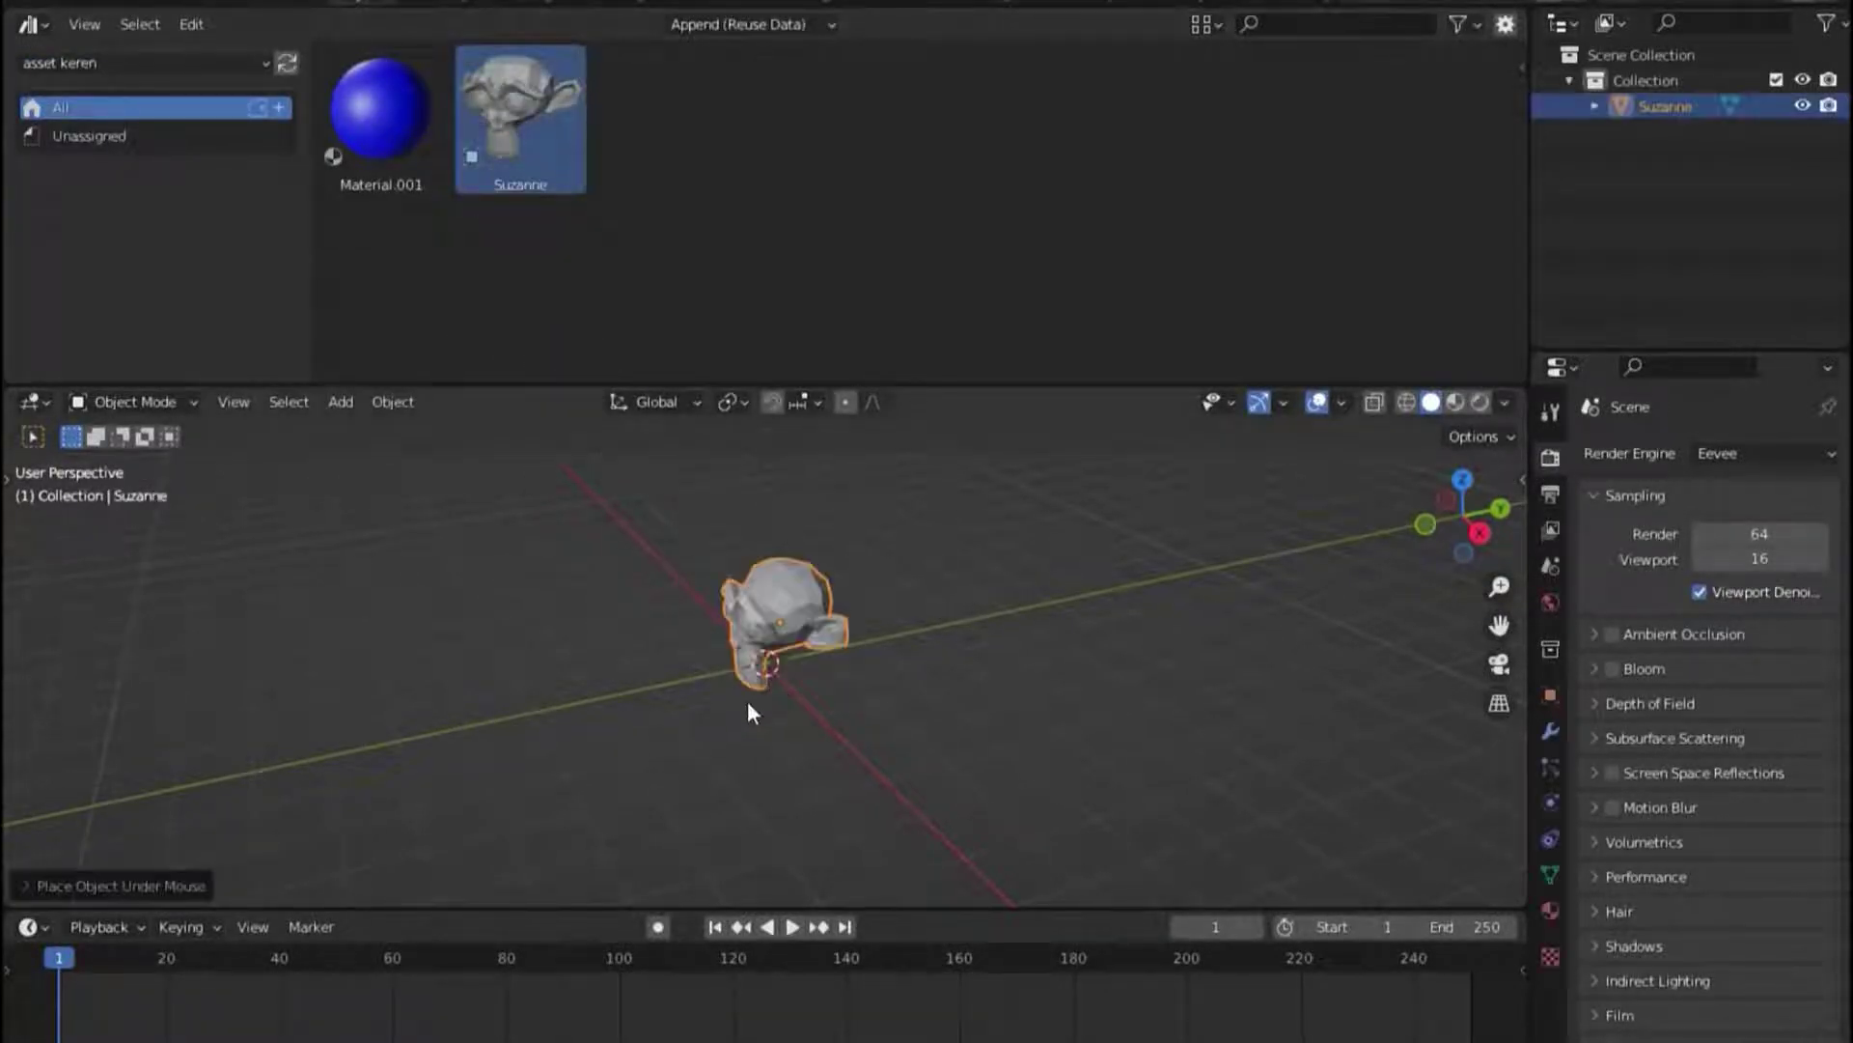
middle_click_drag(752, 713, 774, 658)
key("z")
Add a cube left of Suzanne and drop Material.001 onto it
key("shift+a")
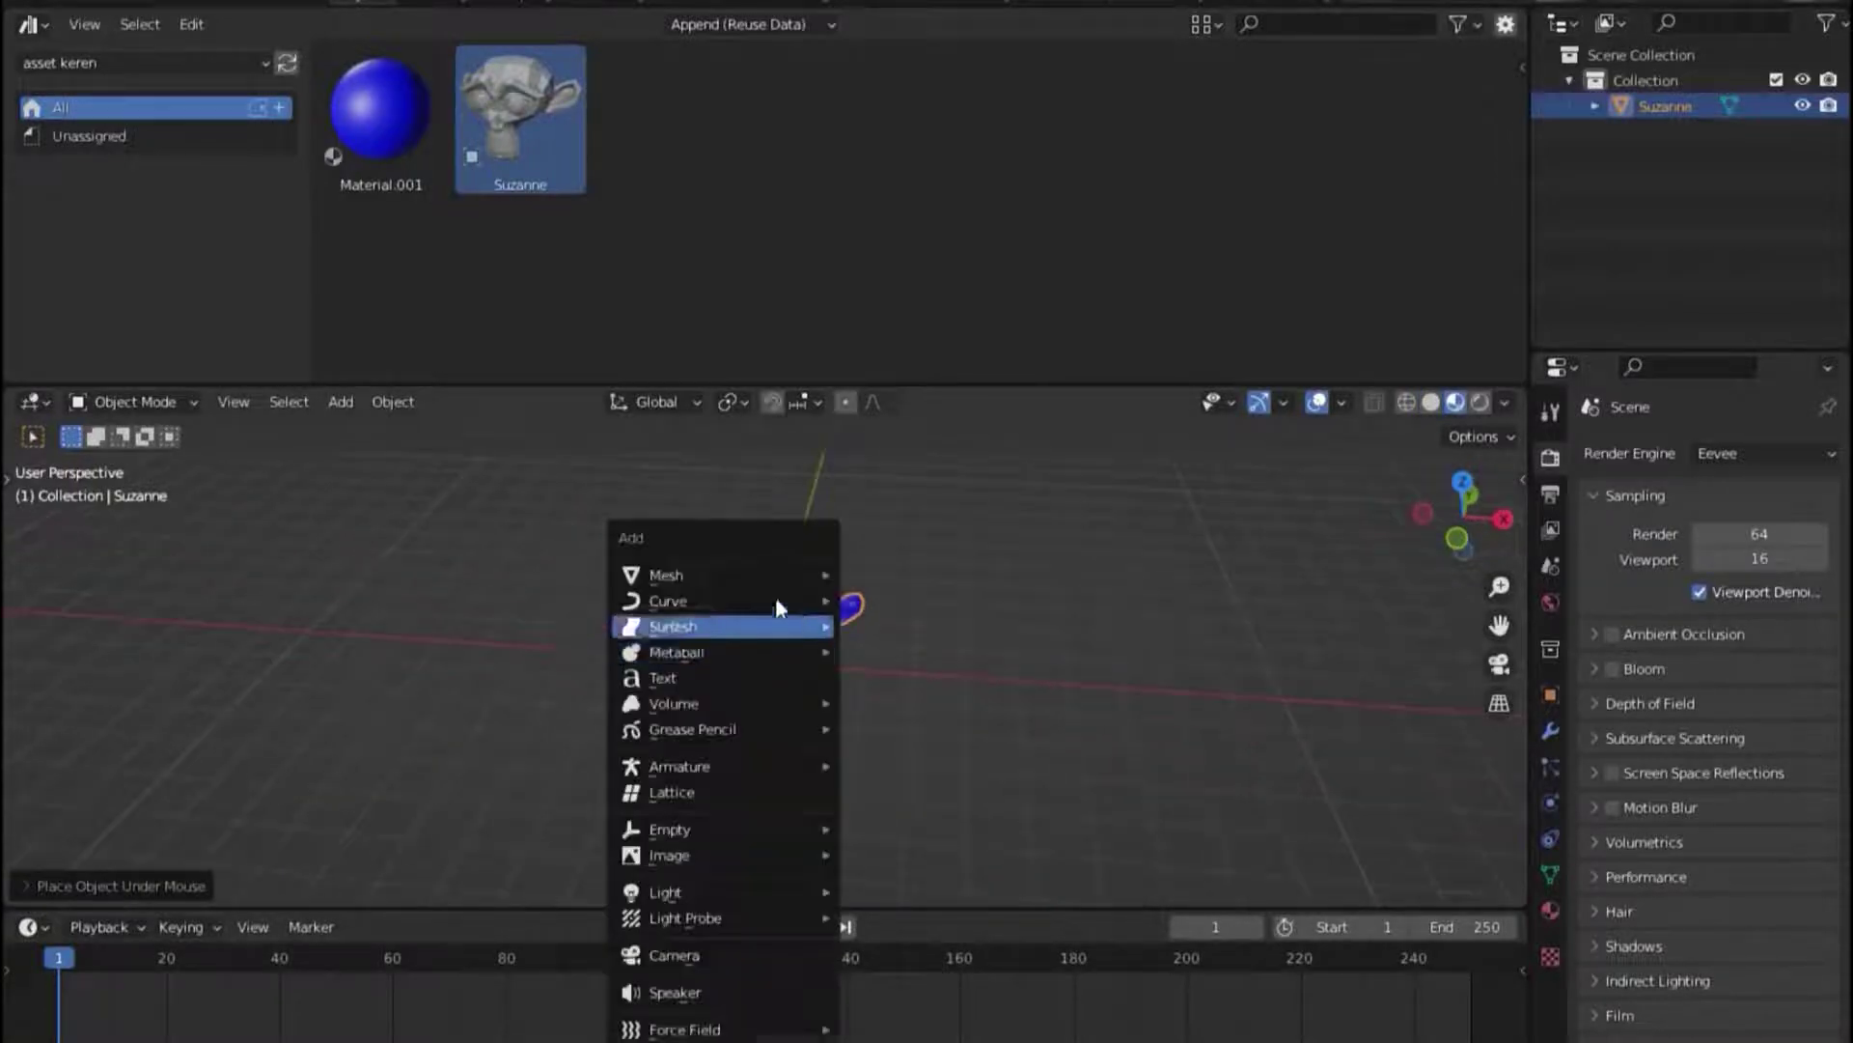
mouse_move(724, 575)
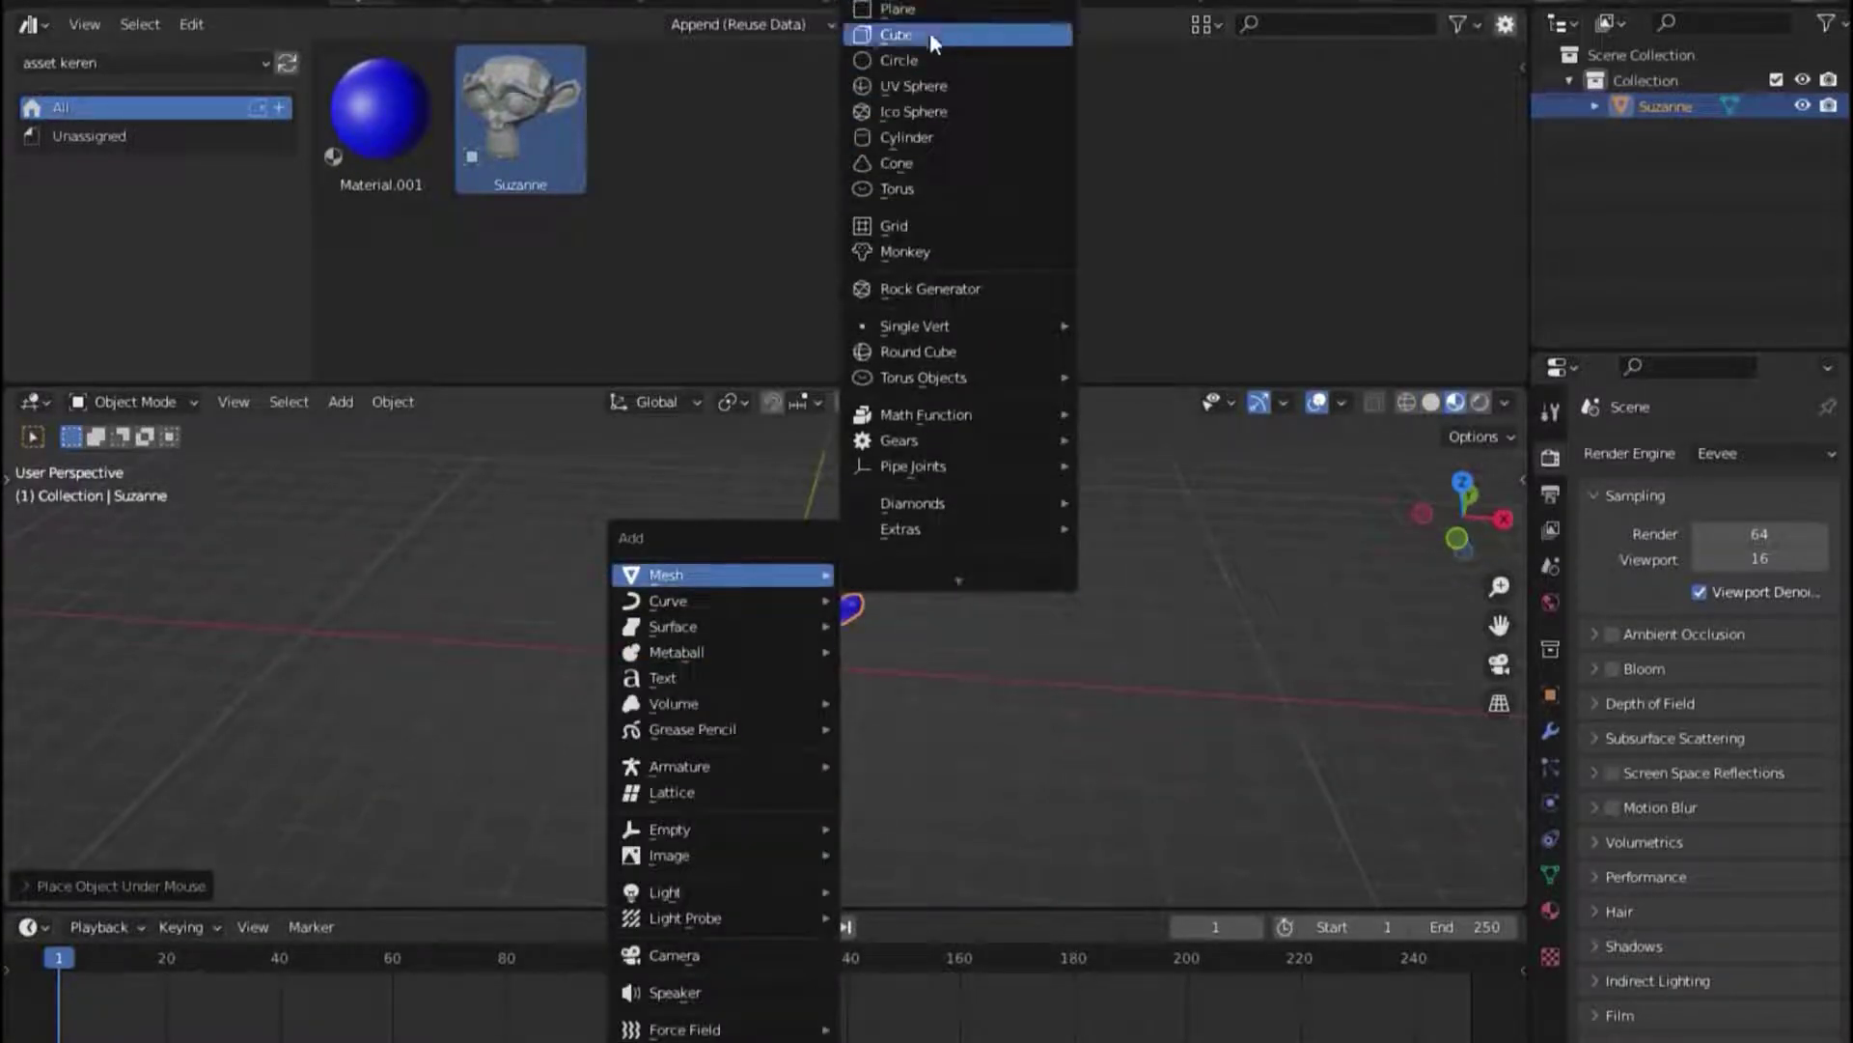
left_click(930, 32)
key("g")
left_click(306, 434)
mouse_move(381, 111)
left_mouse_down()
mouse_move(490, 342)
mouse_move(592, 664)
left_mouse_up()
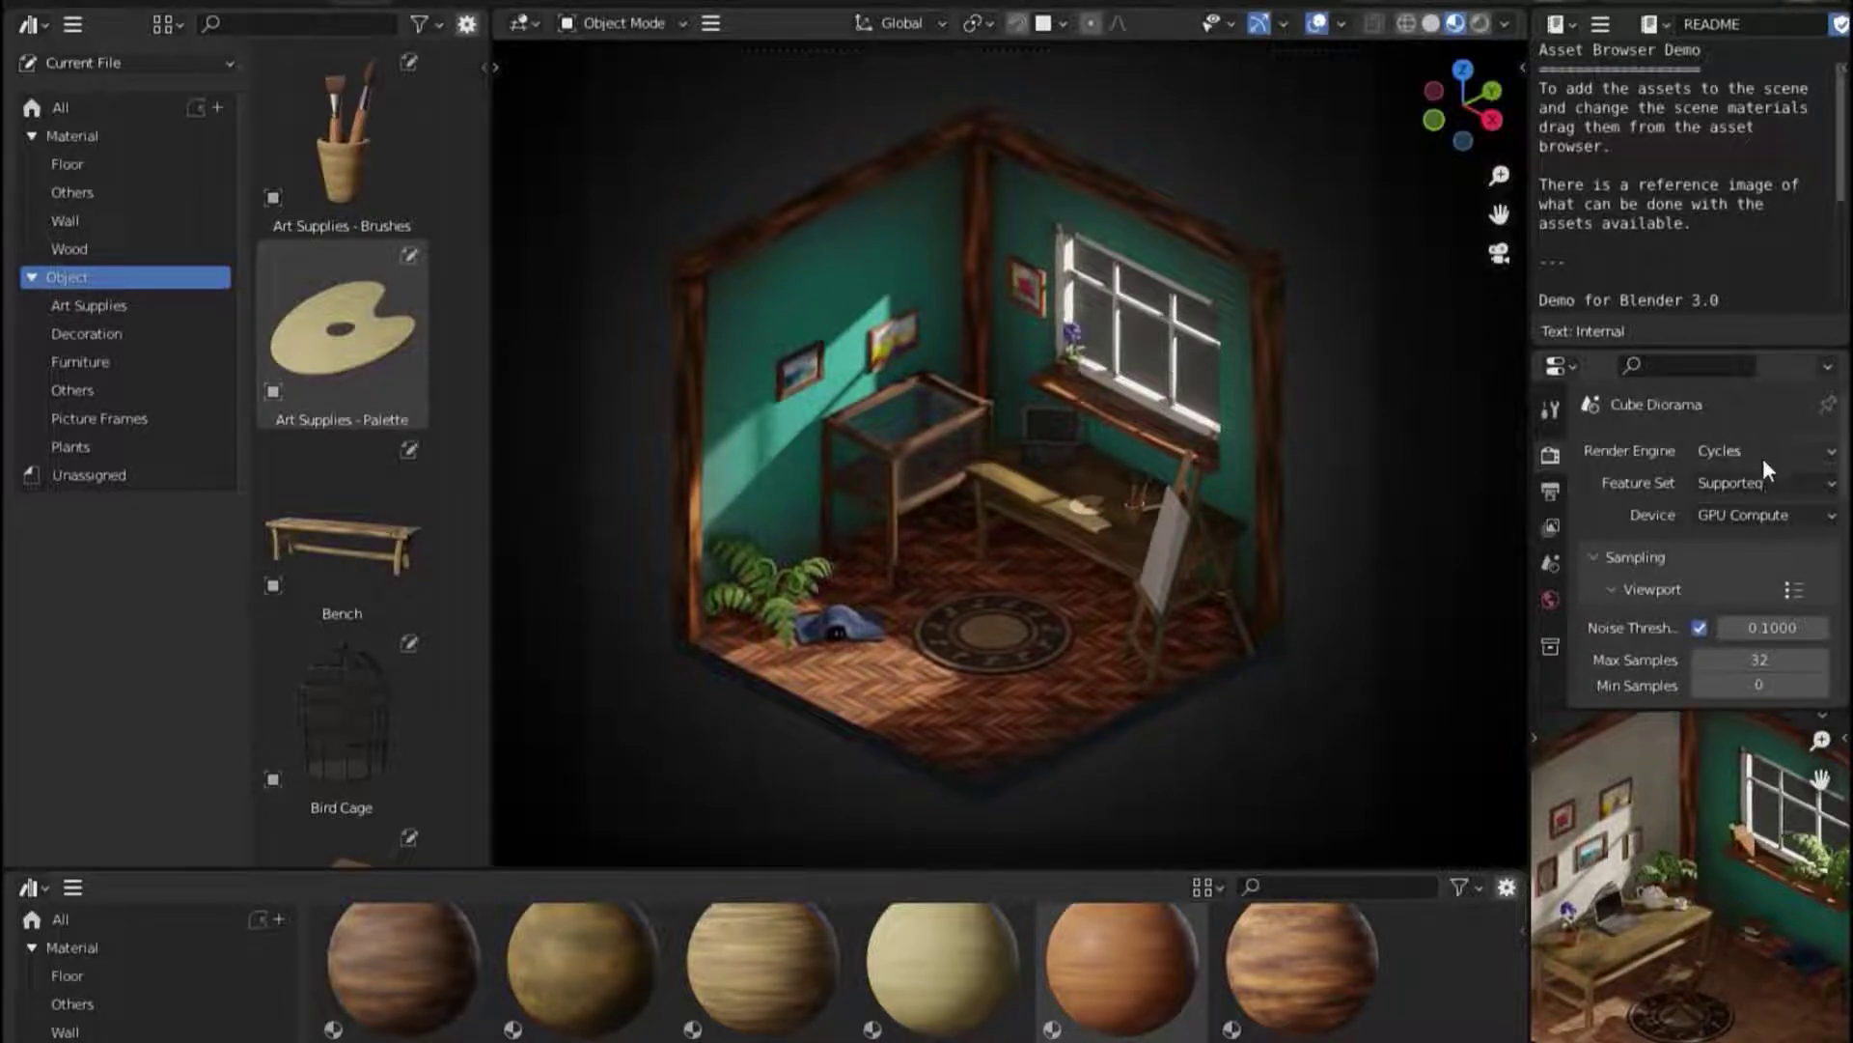
Keep Cycles as the render engine and switch the viewport to Rendered shading
left_click(1737, 457)
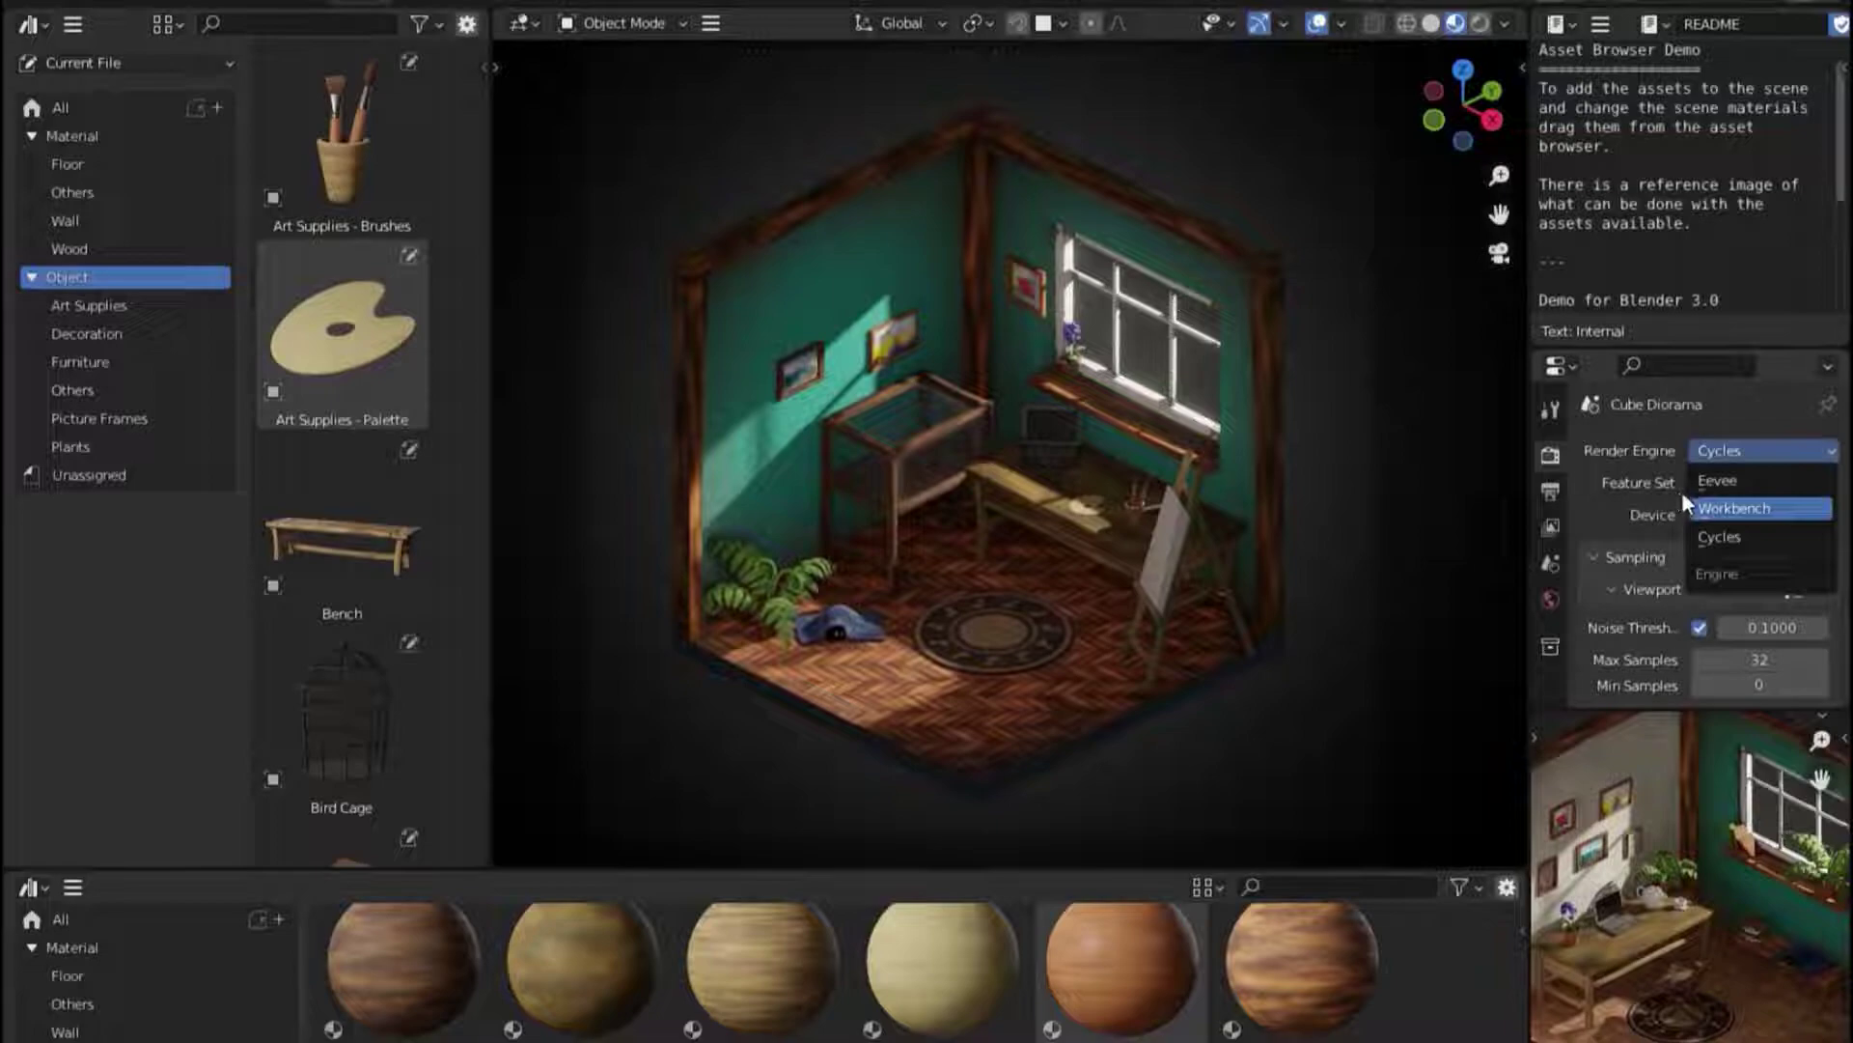
left_click(1699, 546)
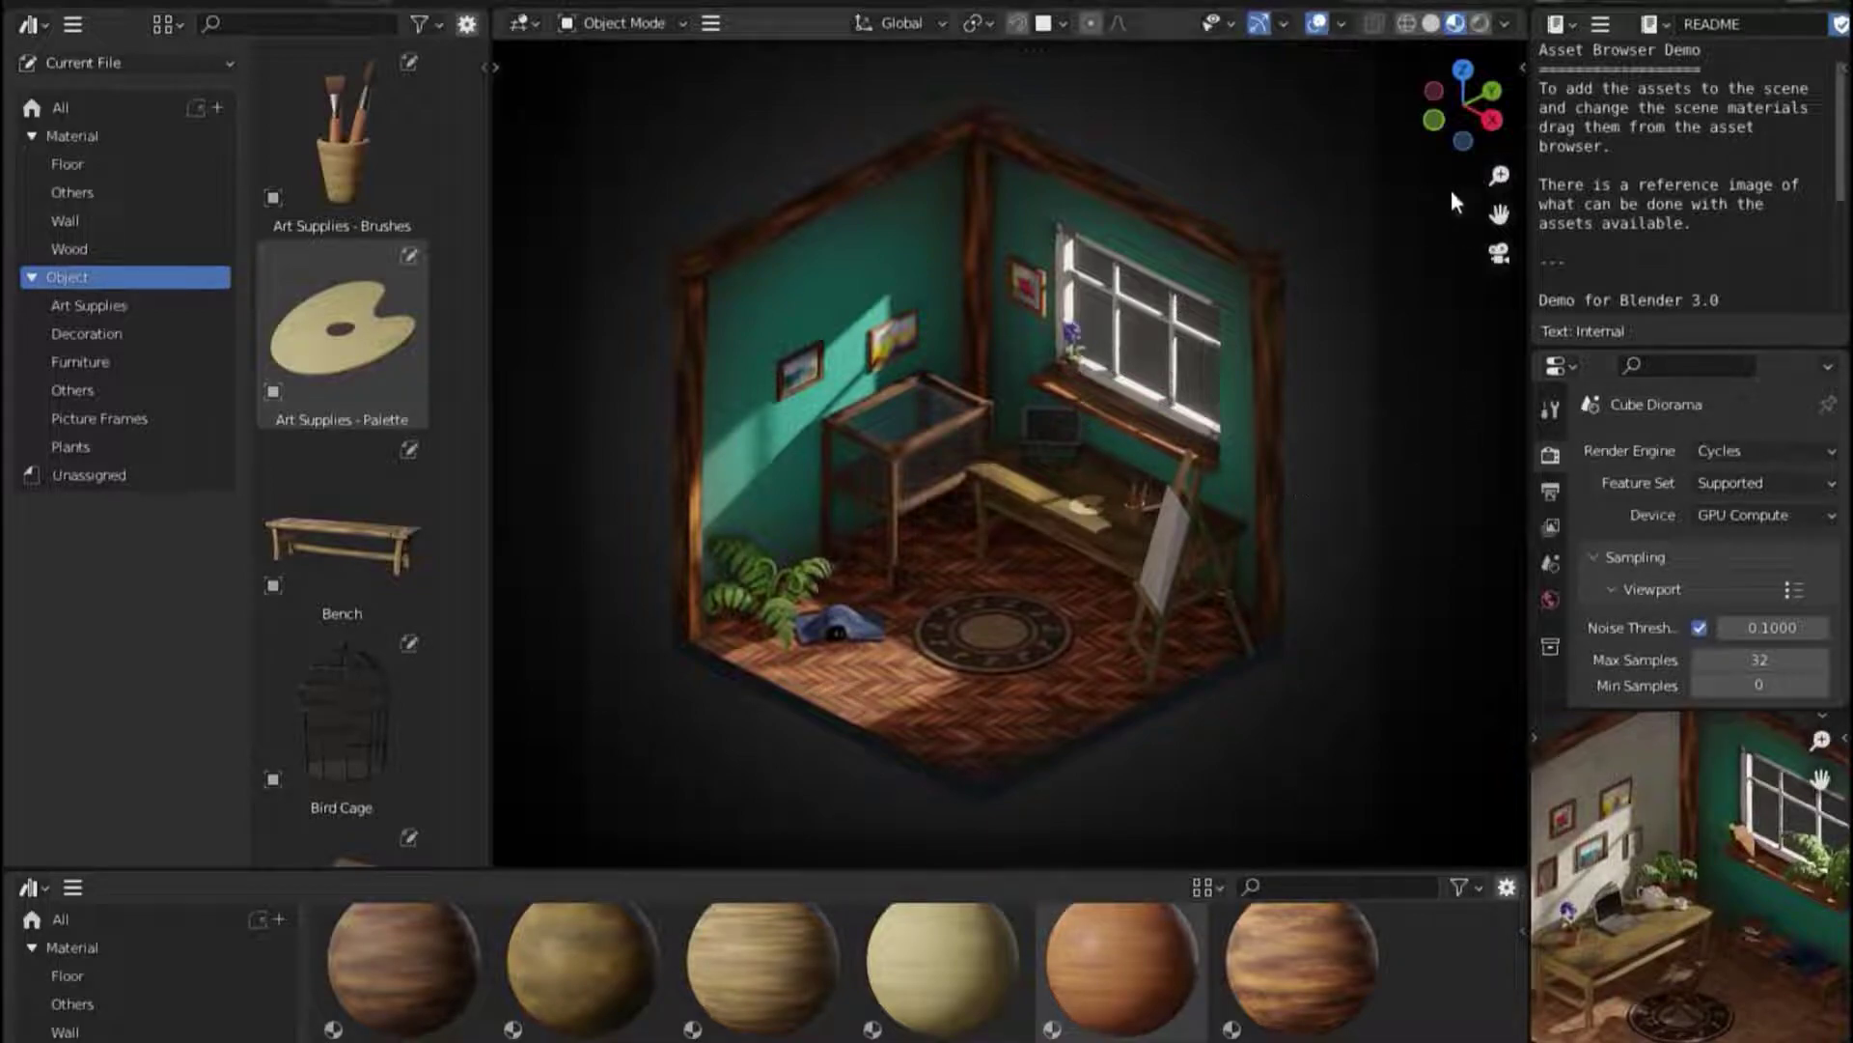
left_click(1479, 19)
Orbit and zoom around the rendered diorama room
mouse_move(1116, 269)
middle_mouse_down()
mouse_move(999, 313)
mouse_move(1097, 318)
mouse_move(1213, 286)
middle_mouse_up()
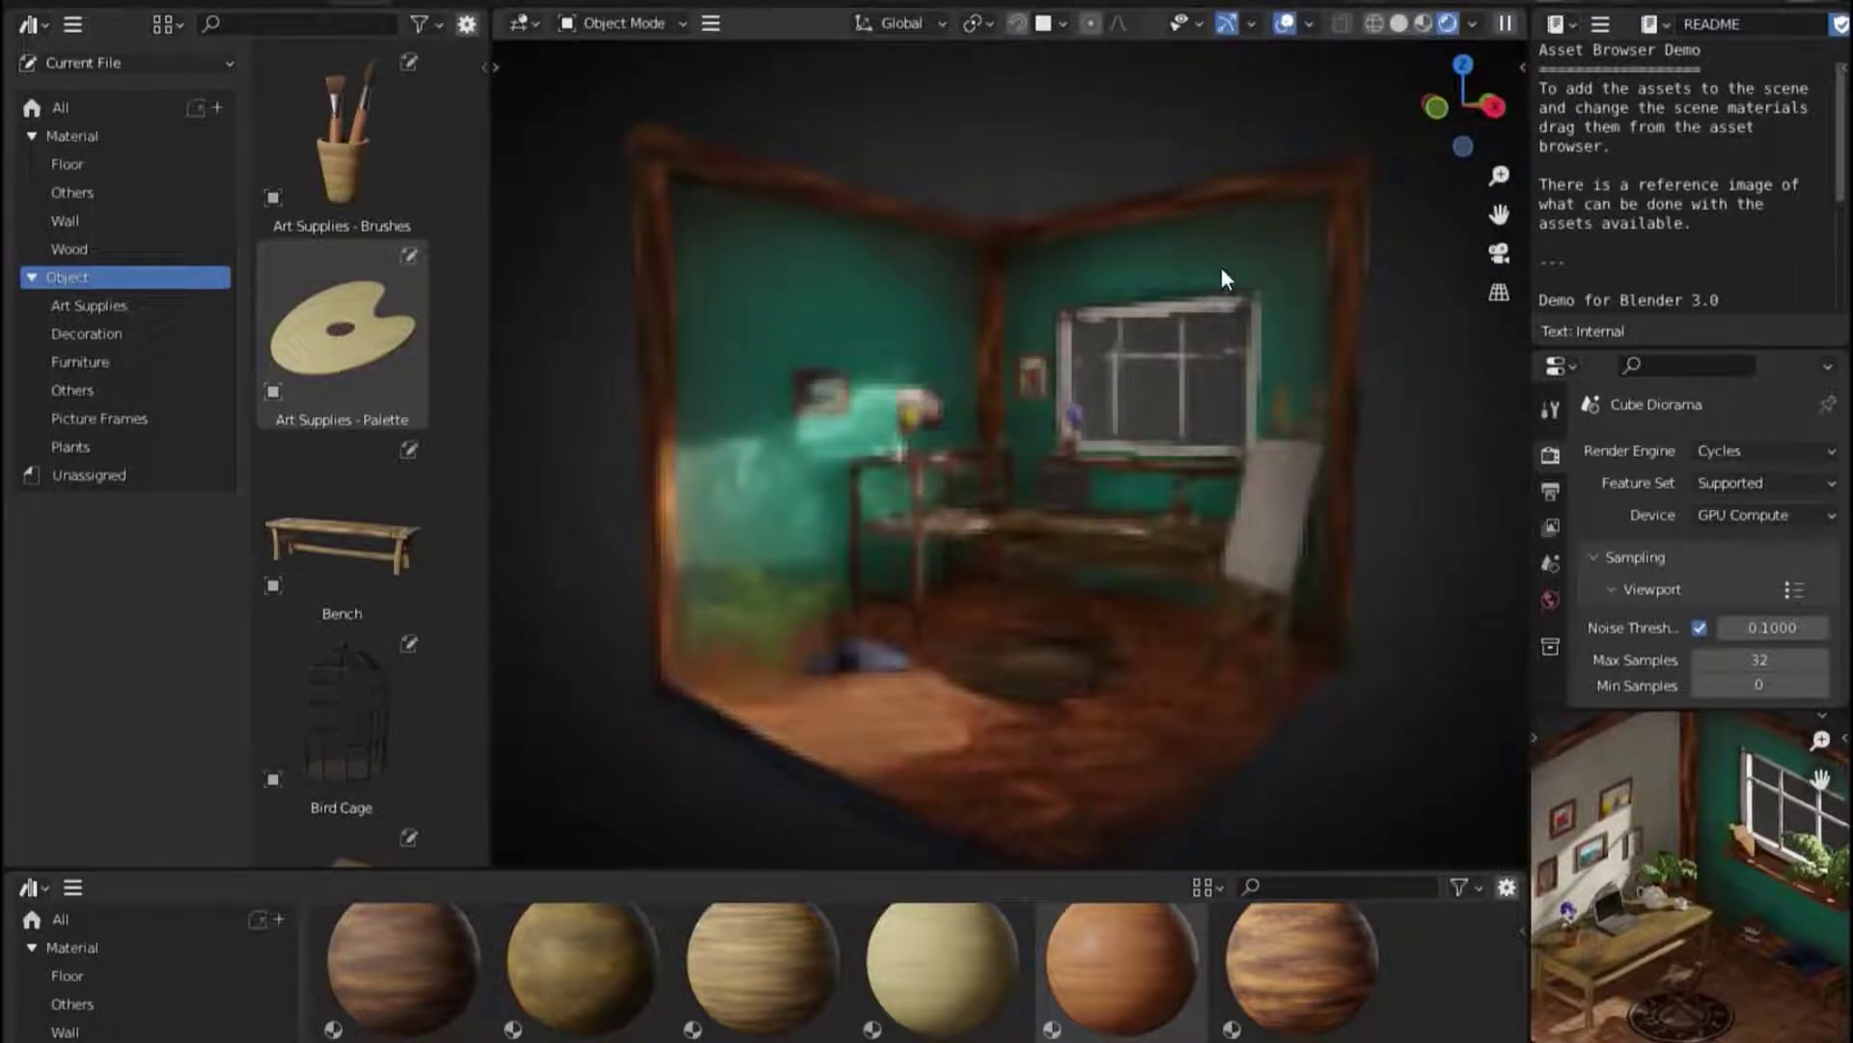
mouse_move(786, 542)
middle_mouse_down()
mouse_move(1153, 504)
mouse_move(1222, 448)
mouse_move(935, 593)
mouse_move(728, 566)
mouse_move(915, 564)
mouse_move(940, 495)
middle_mouse_up()
scroll(917, 563, "up", 3)
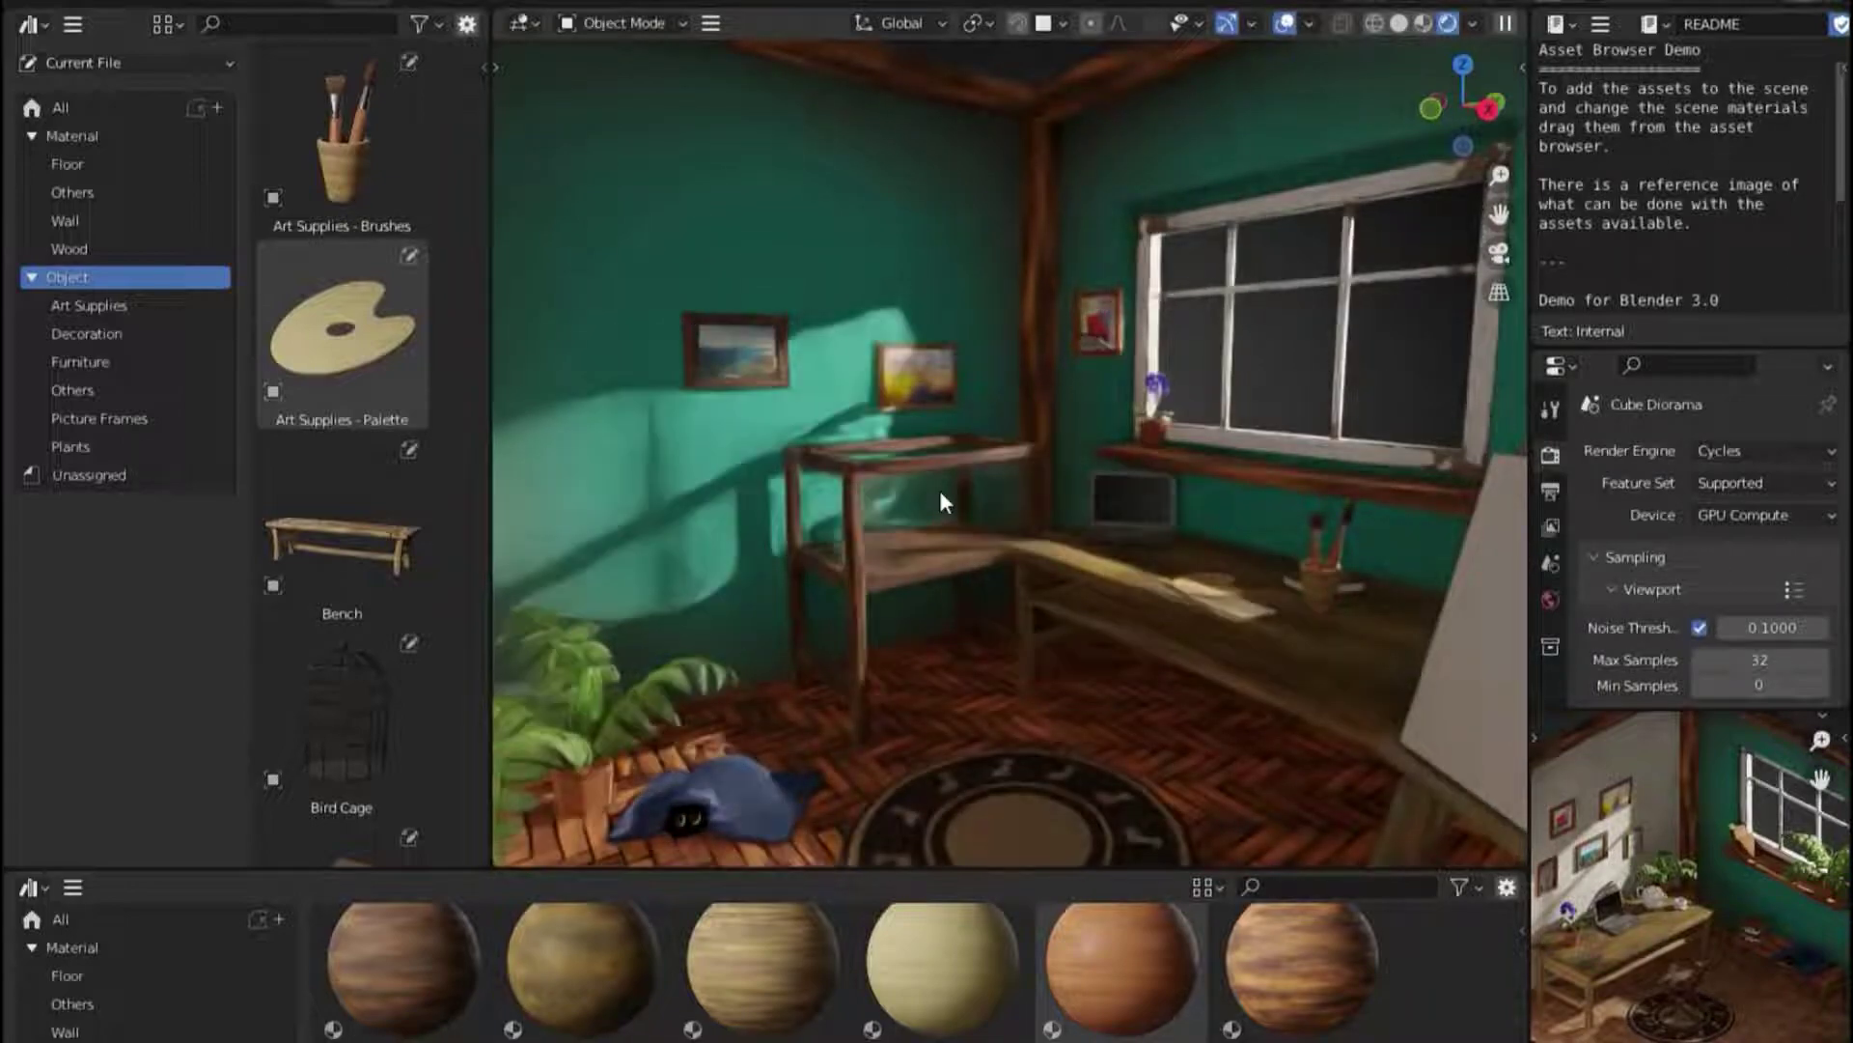
scroll(940, 490, "down", 2)
scroll(940, 490, "down", 5)
Return the viewport to Solid shading and scroll to the render Sampling settings
key("z")
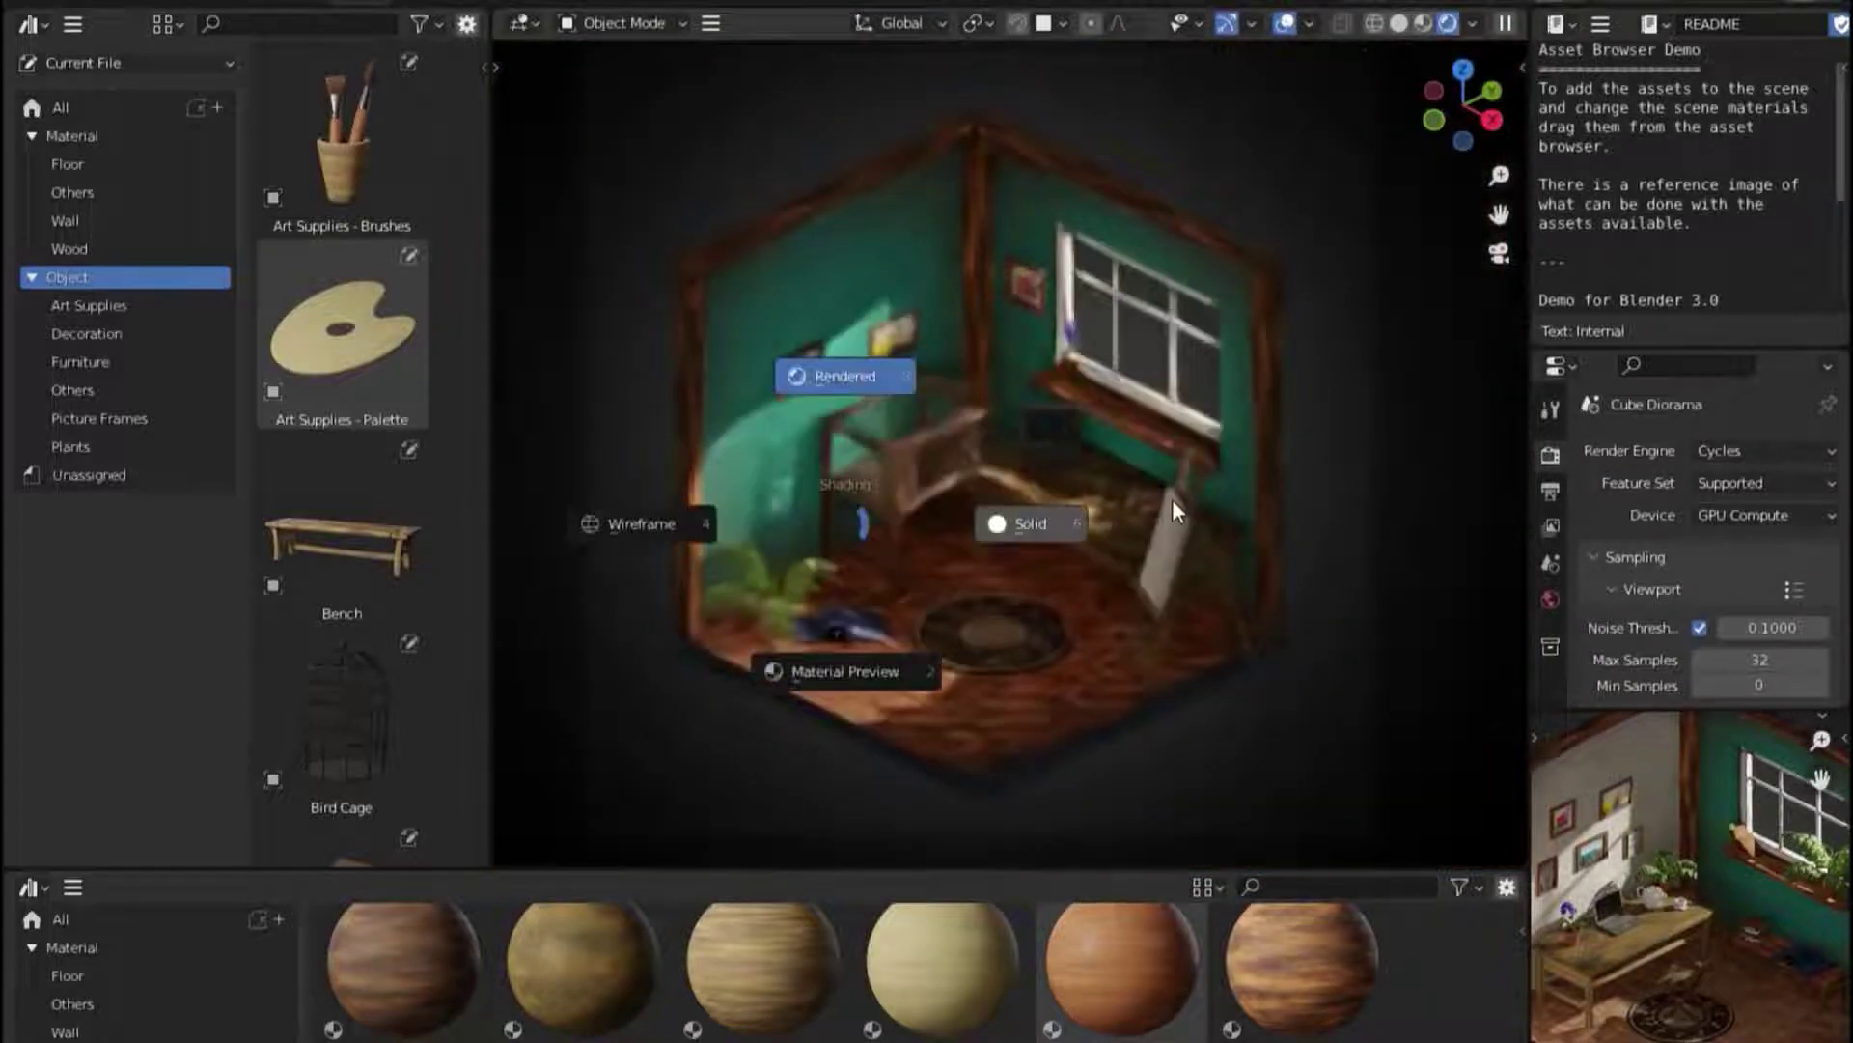
left_click(1172, 500)
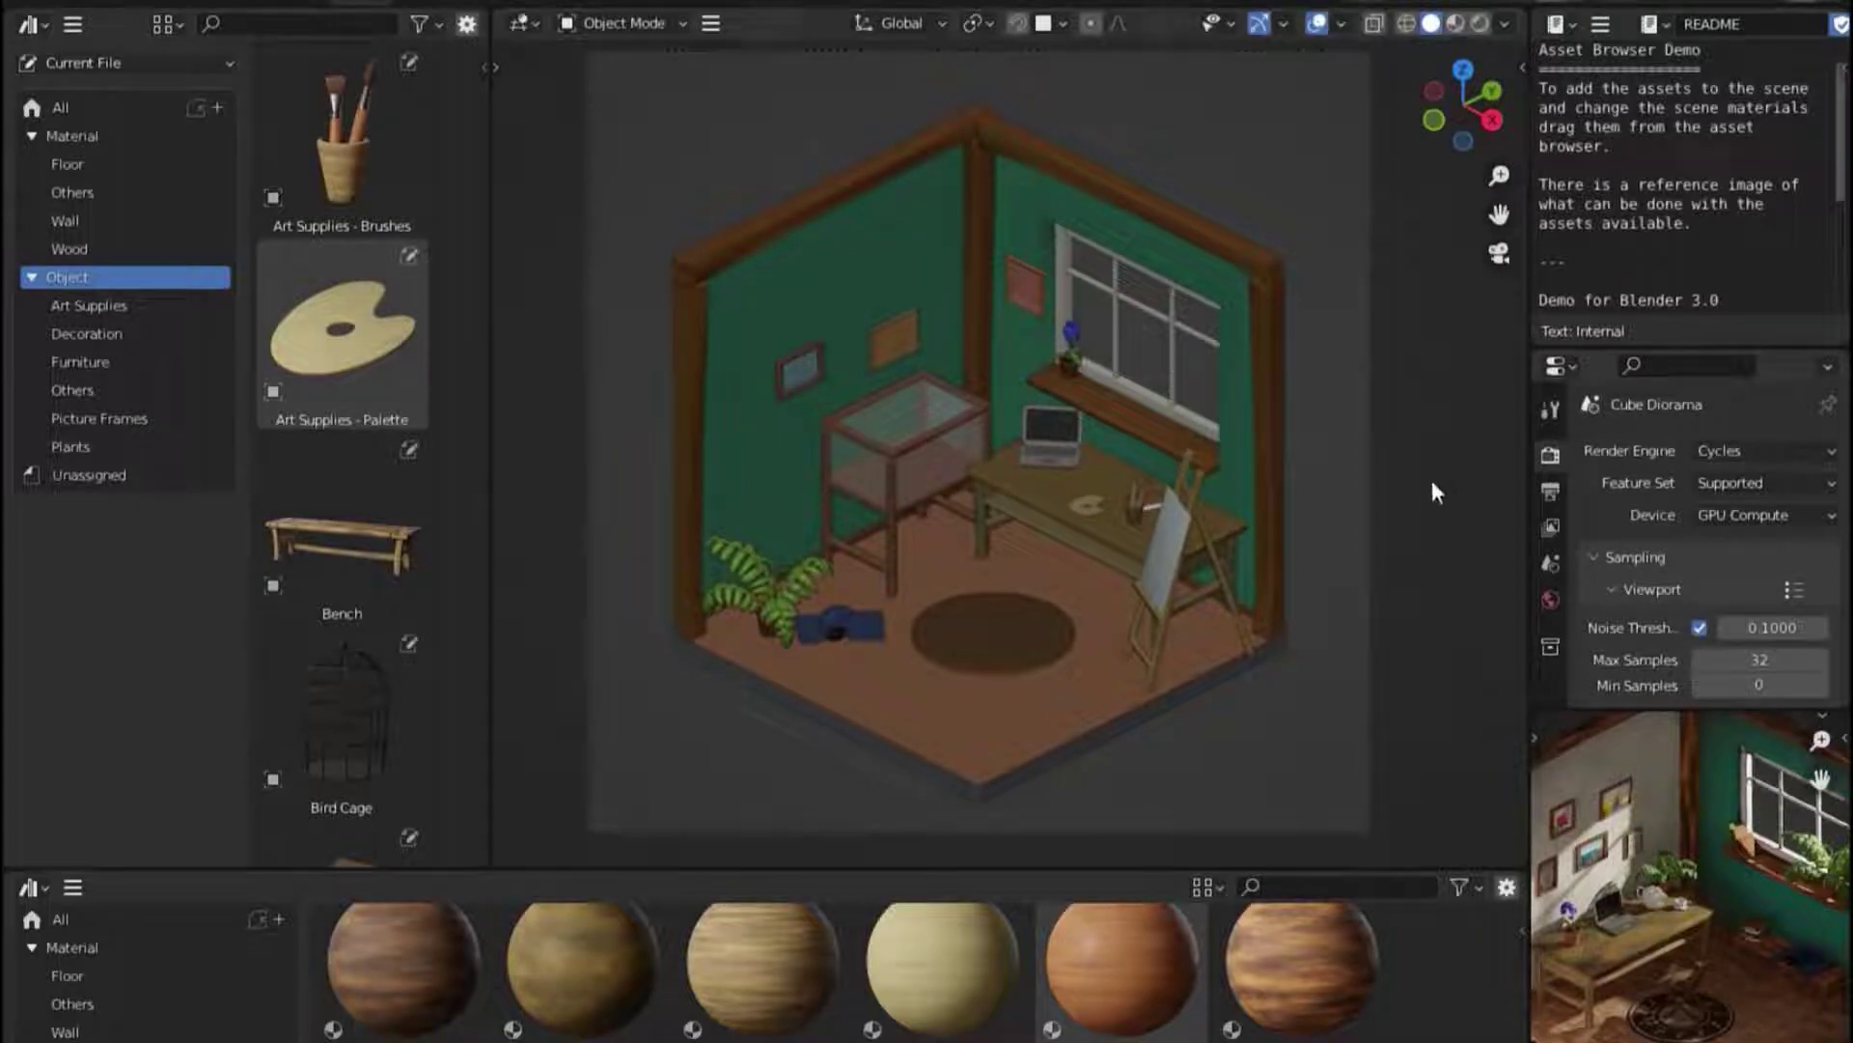
scroll(1693, 483, "down", 2)
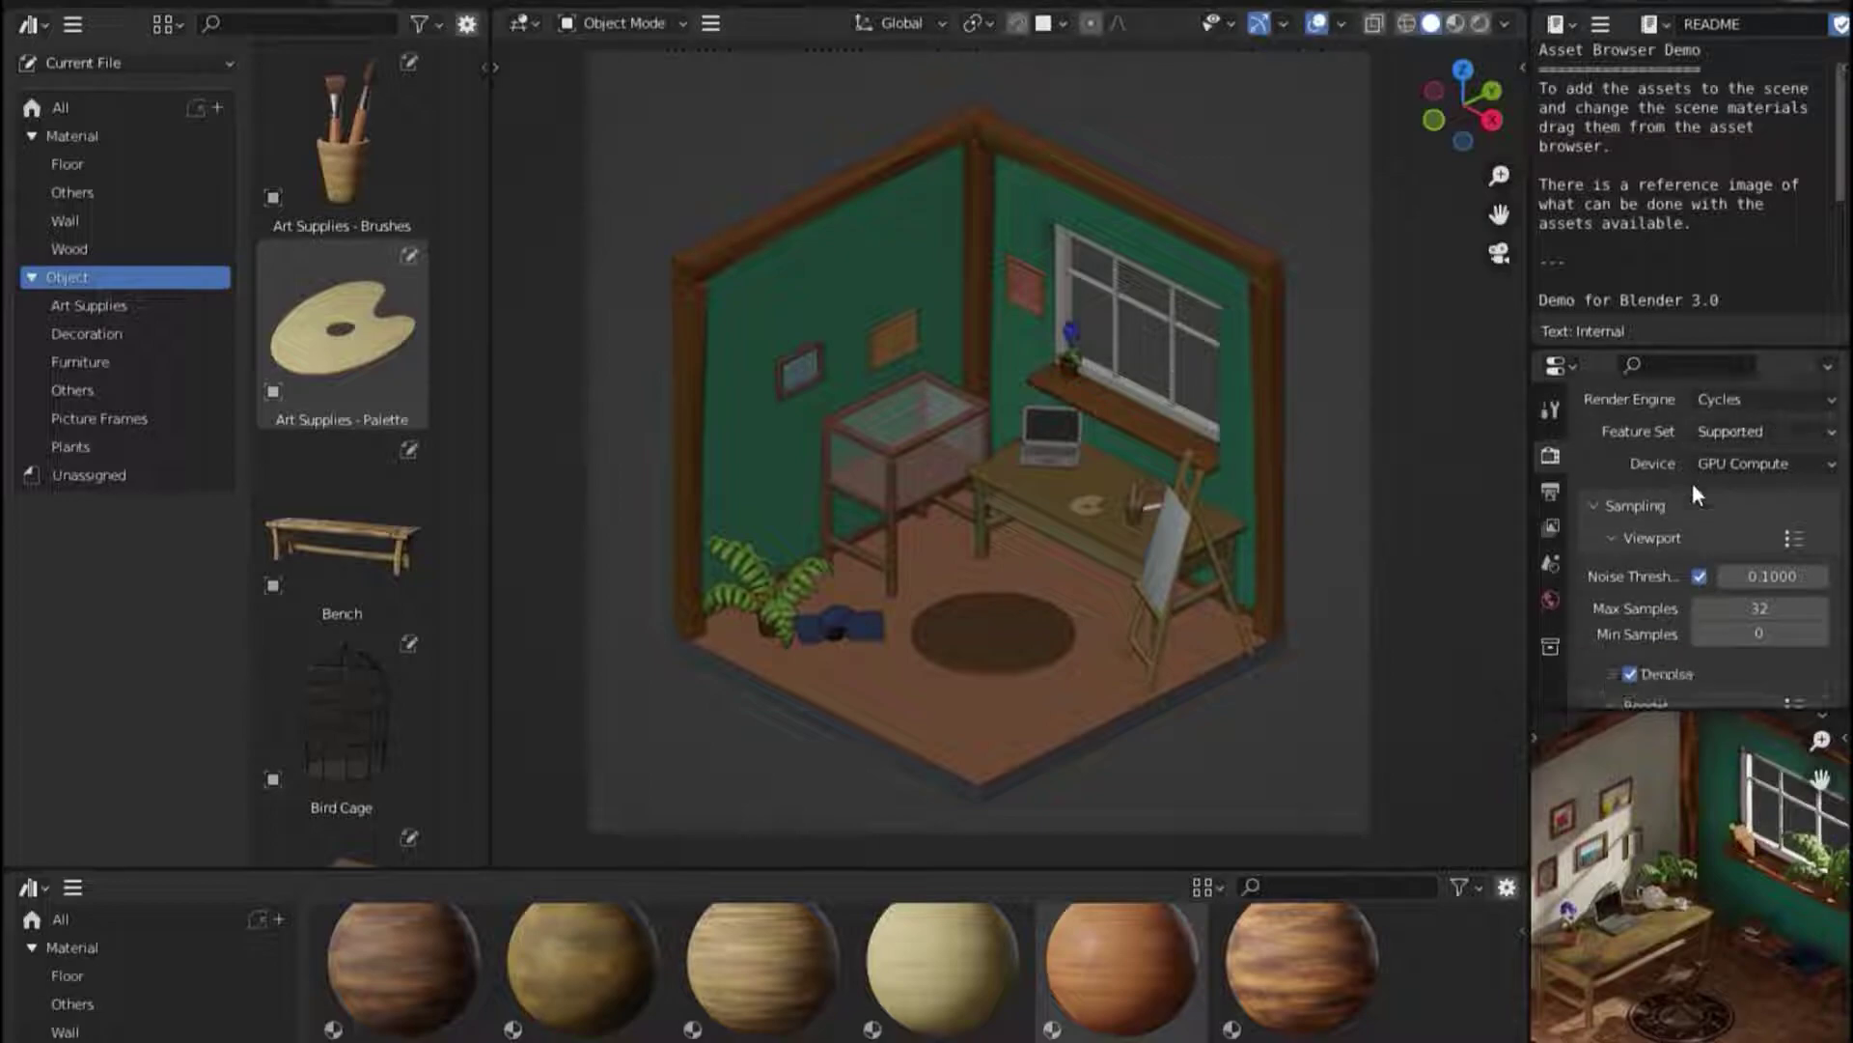
scroll(1693, 483, "down", 2)
scroll(1693, 483, "down", 1)
scroll(1694, 482, "down", 1)
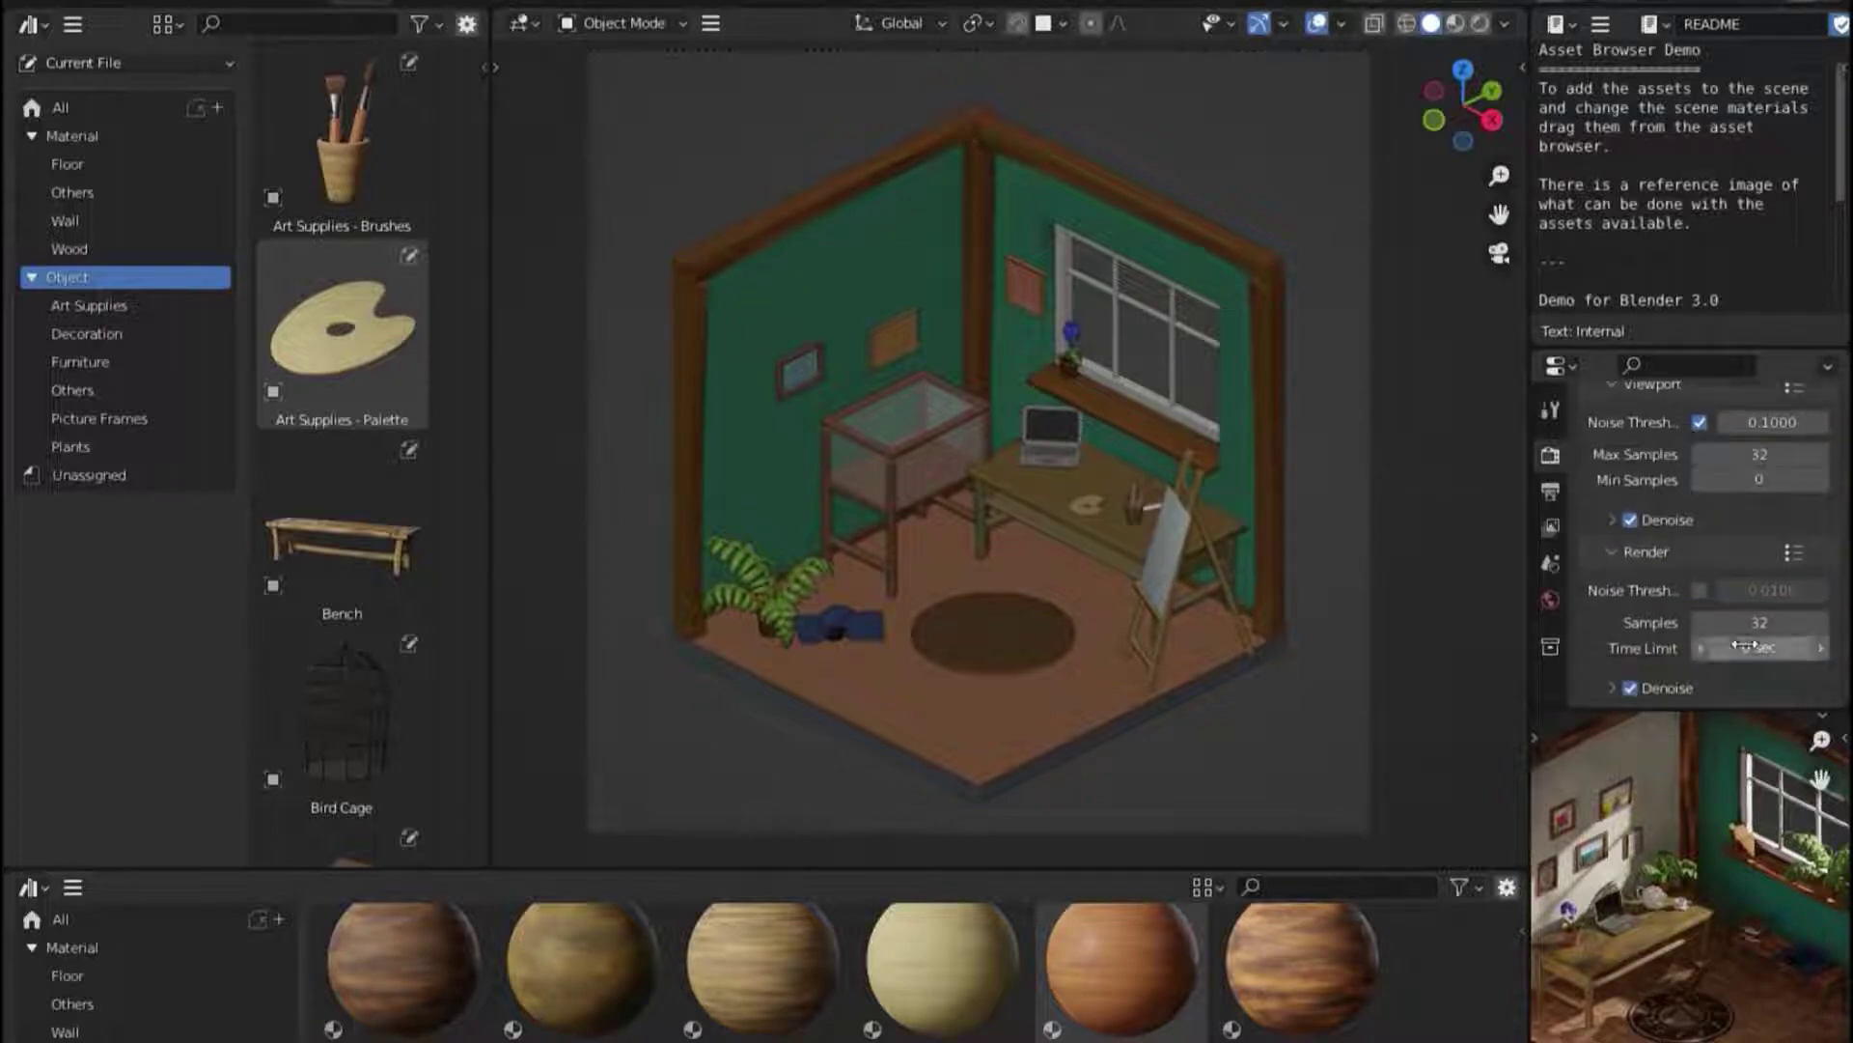
scroll(1719, 608, "up", 1)
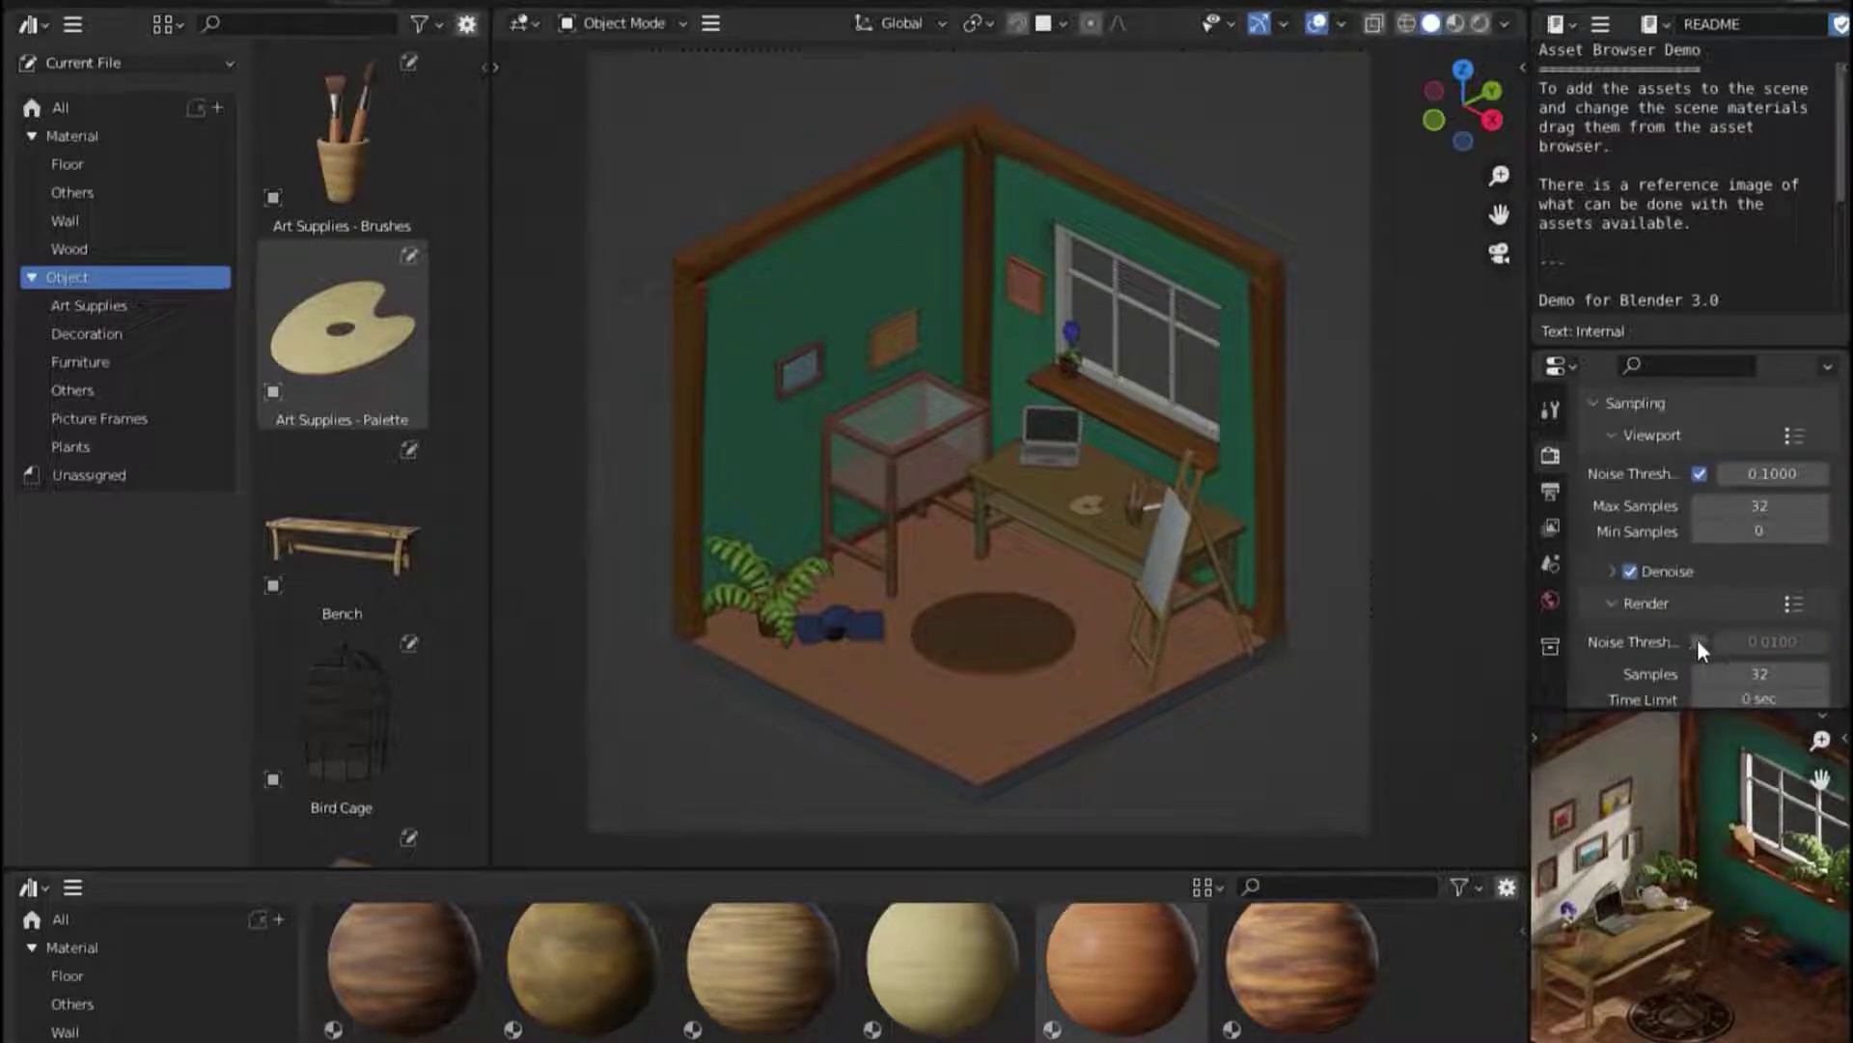
scroll(1697, 639, "down", 1)
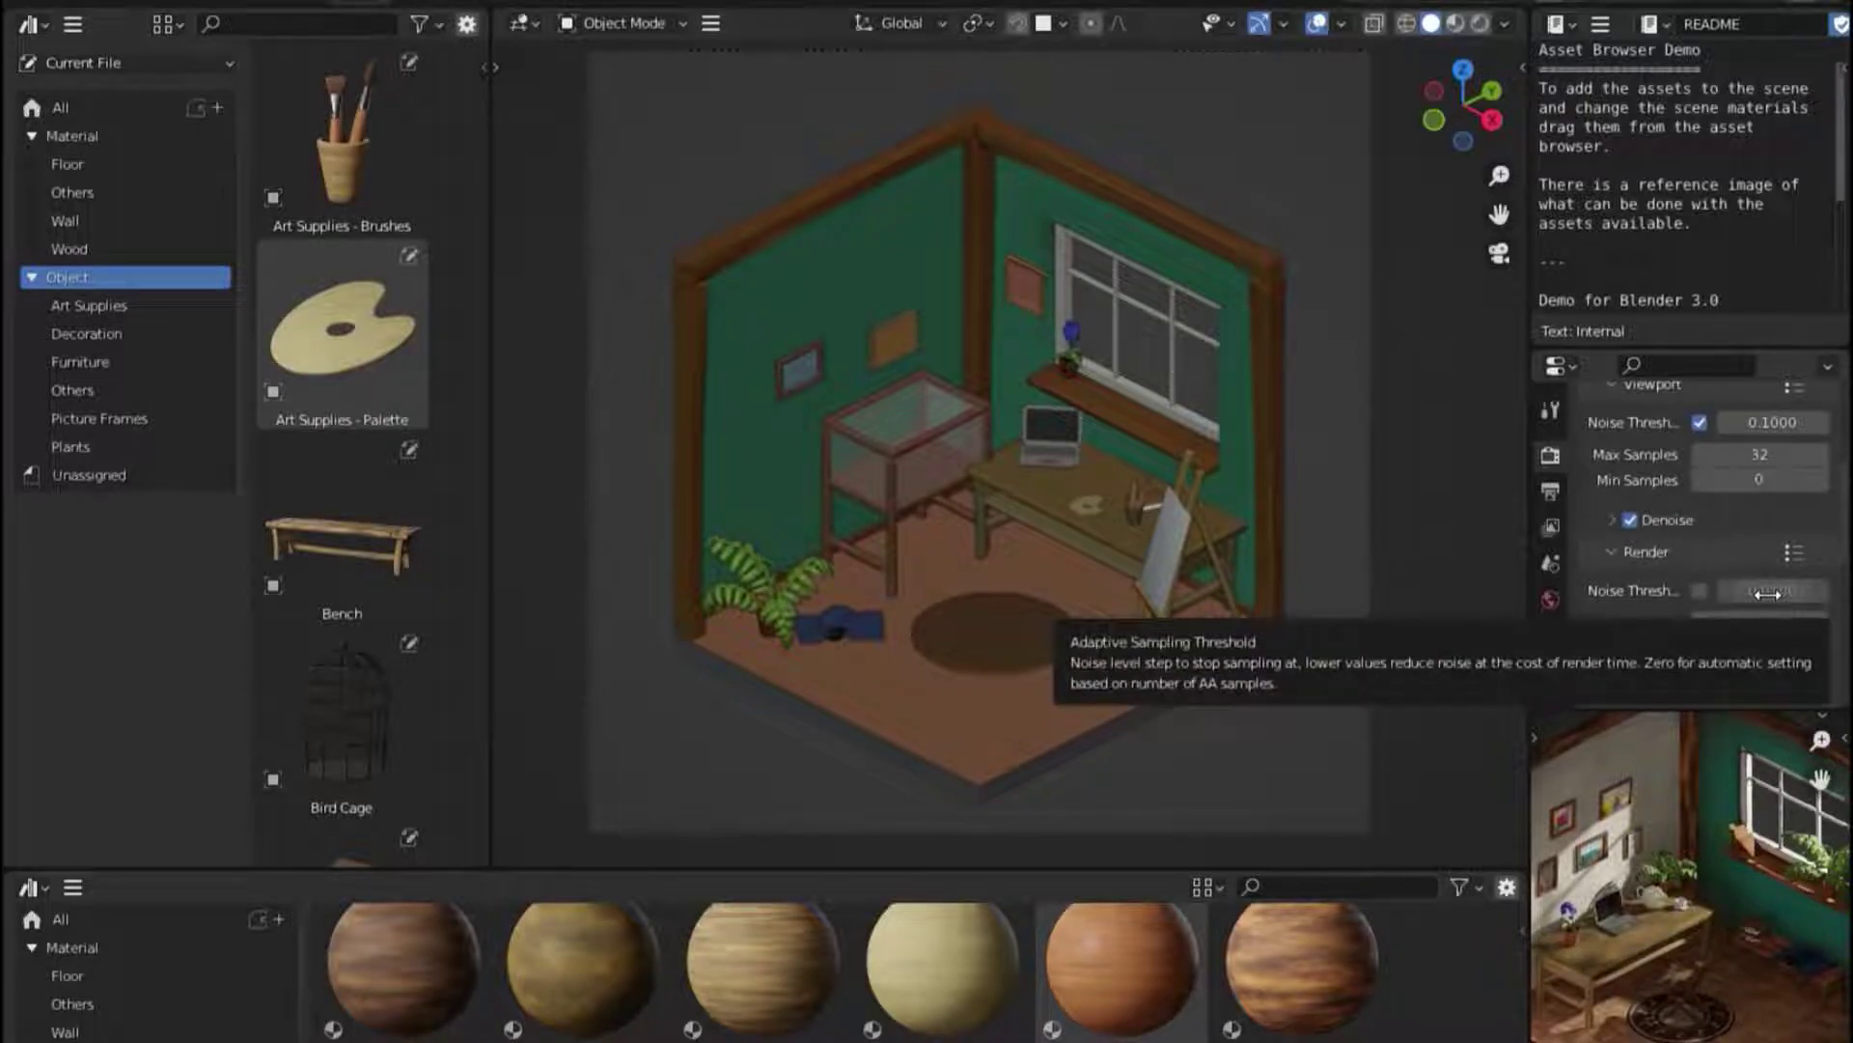
Enable the render noise threshold and set Max Samples to 1024
left_click(1699, 590)
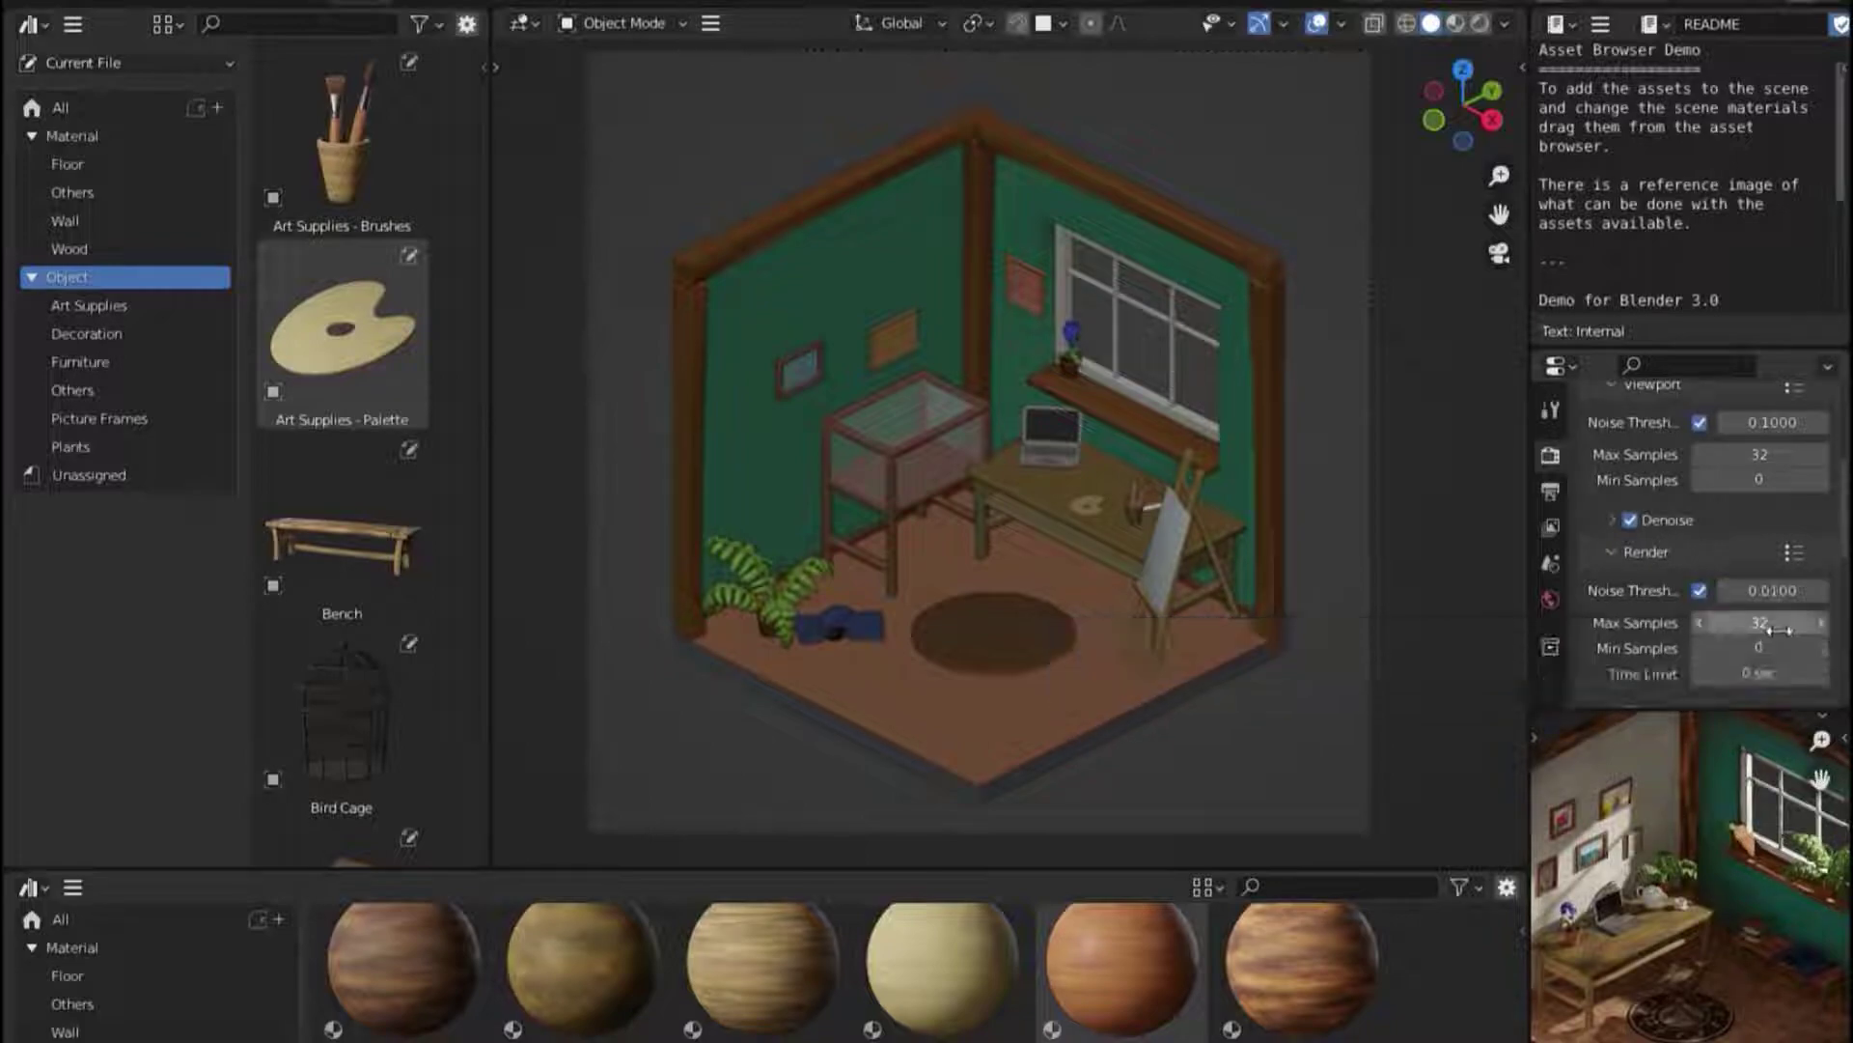
left_click(1779, 629)
type("10")
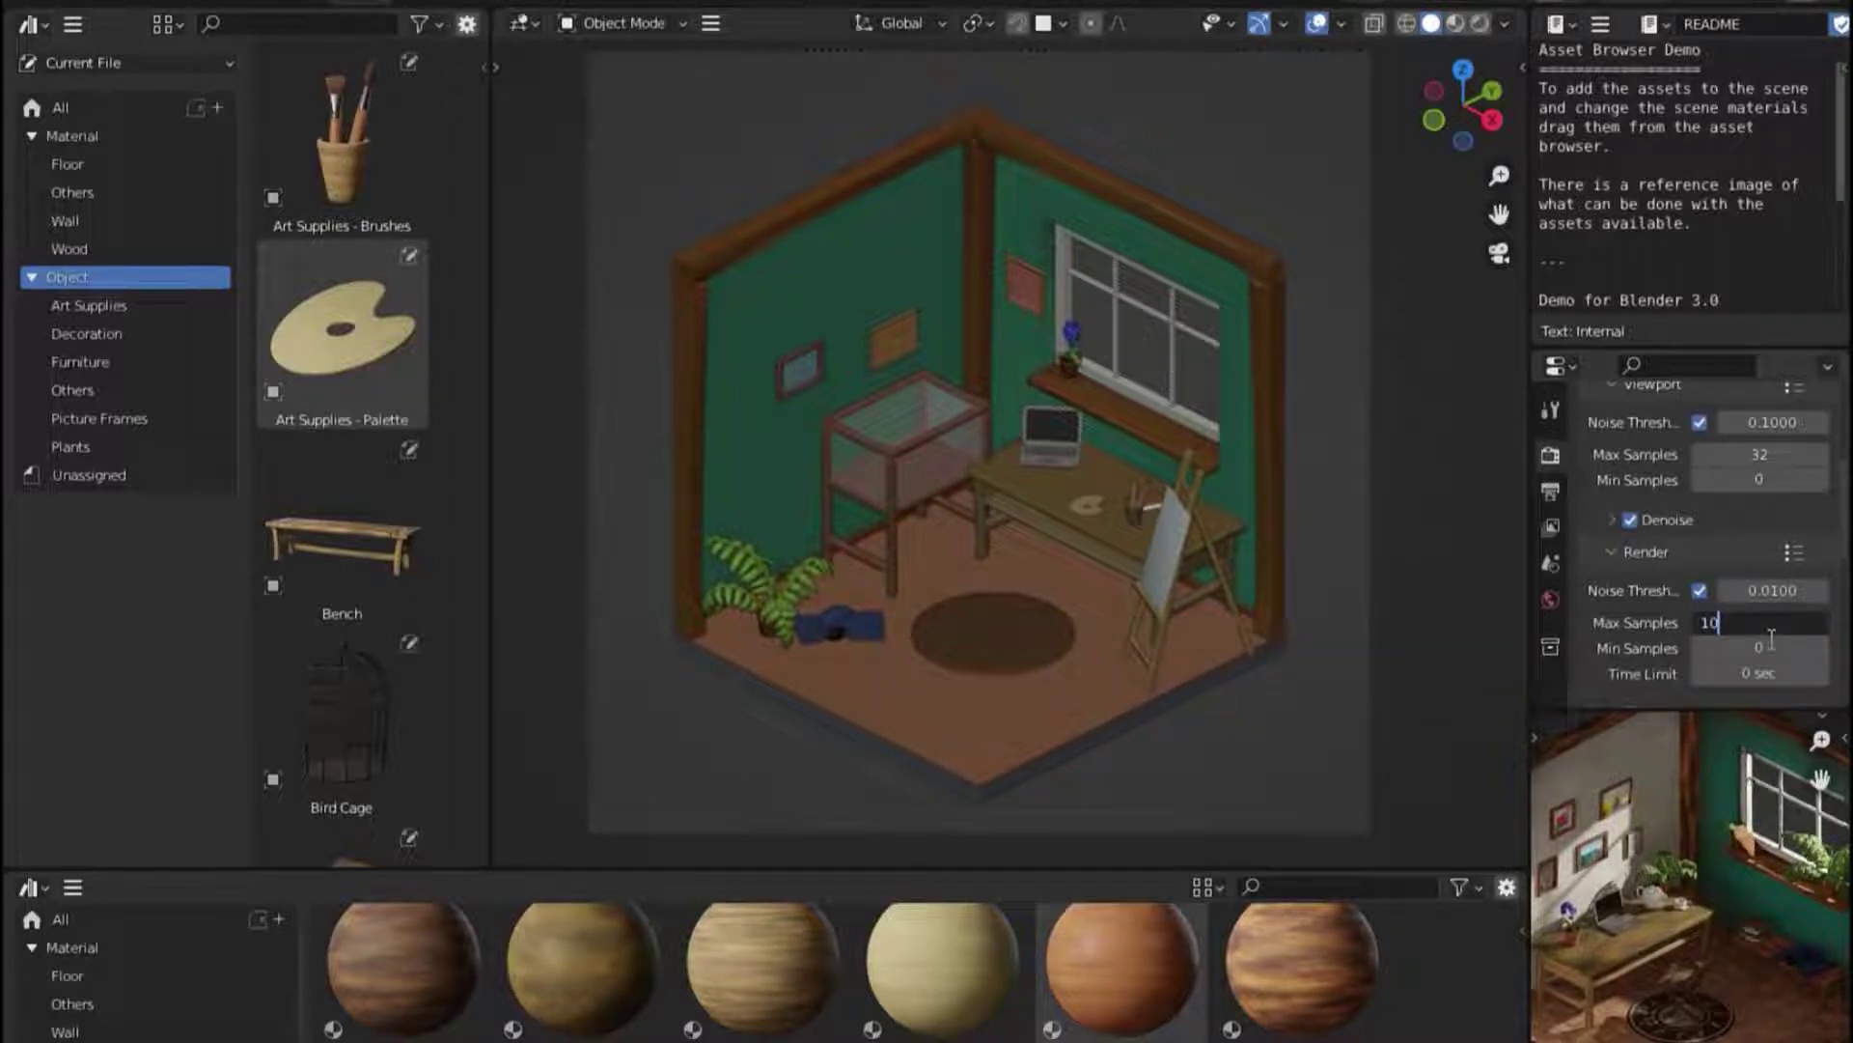
type("24")
key("Return")
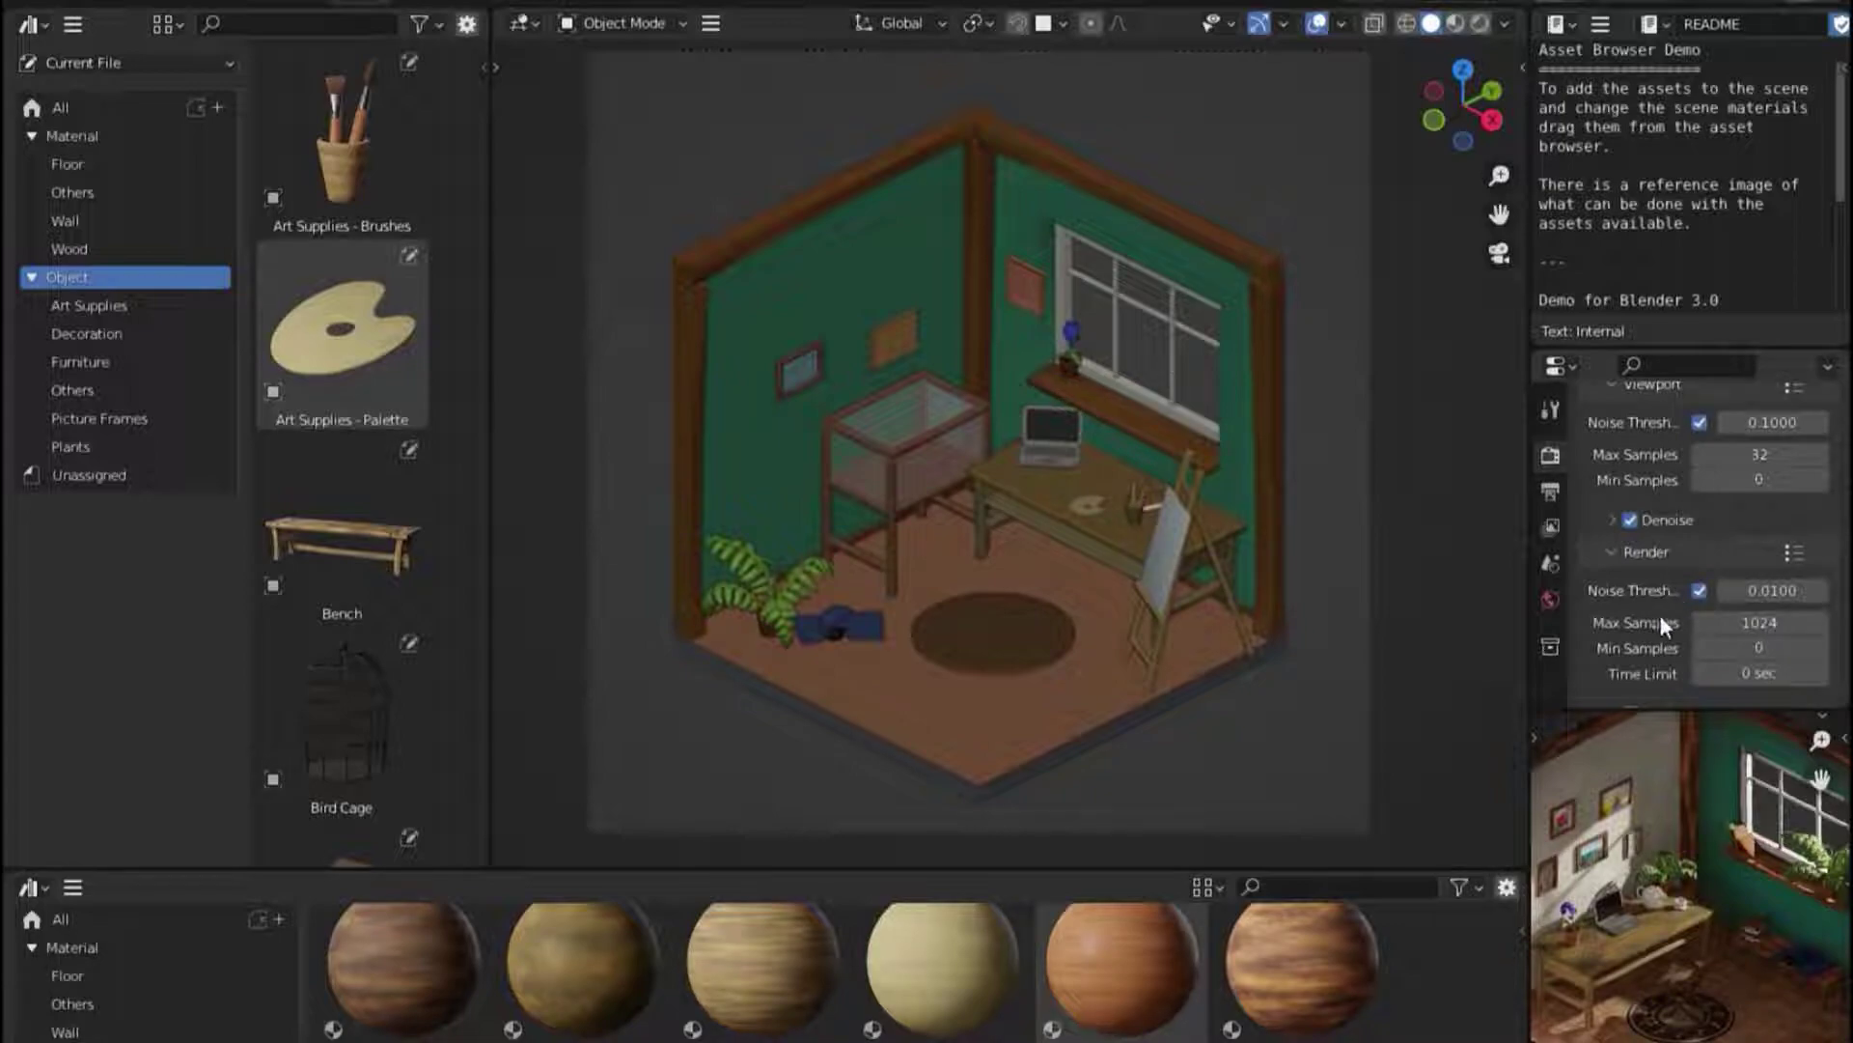
Turn on render denoising with OpenImageDenoise and the Accurate prefilter, then check the passes choices
scroll(1680, 598, "down", 3)
scroll(1722, 609, "down", 2)
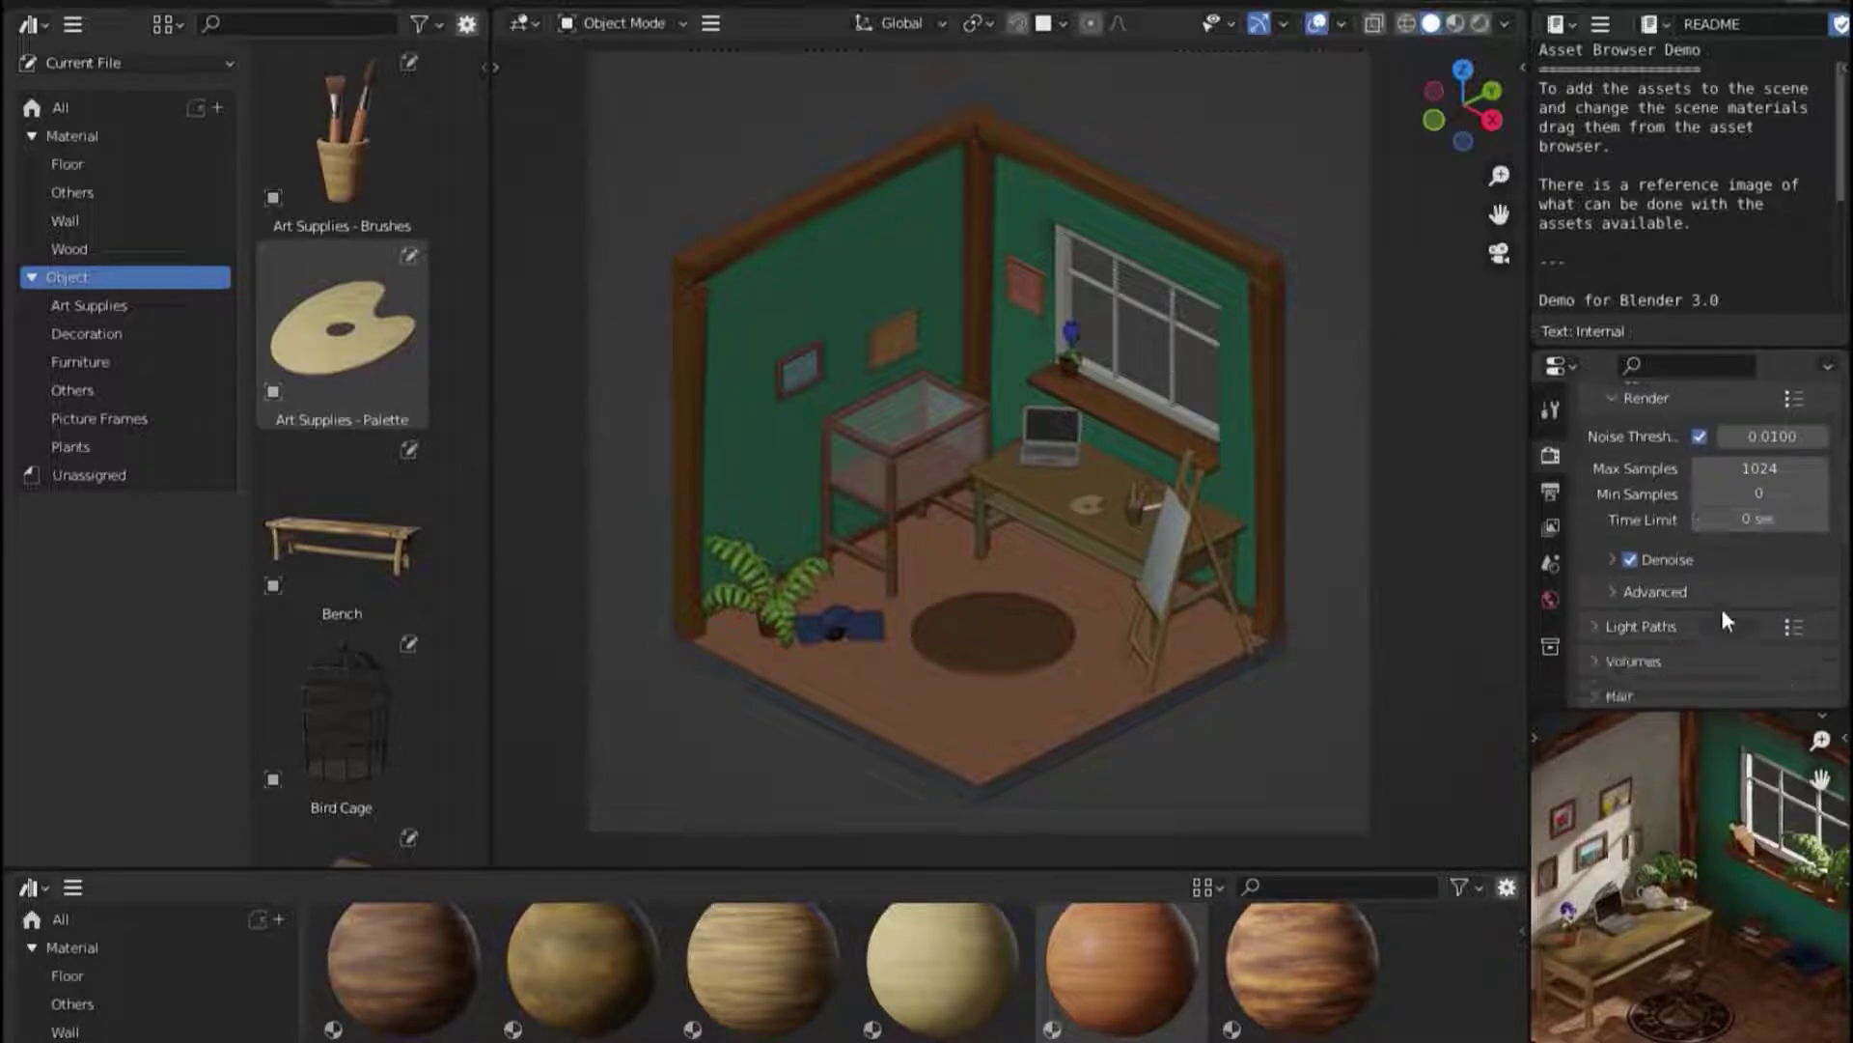
scroll(1722, 608, "down", 1)
left_click(1712, 508)
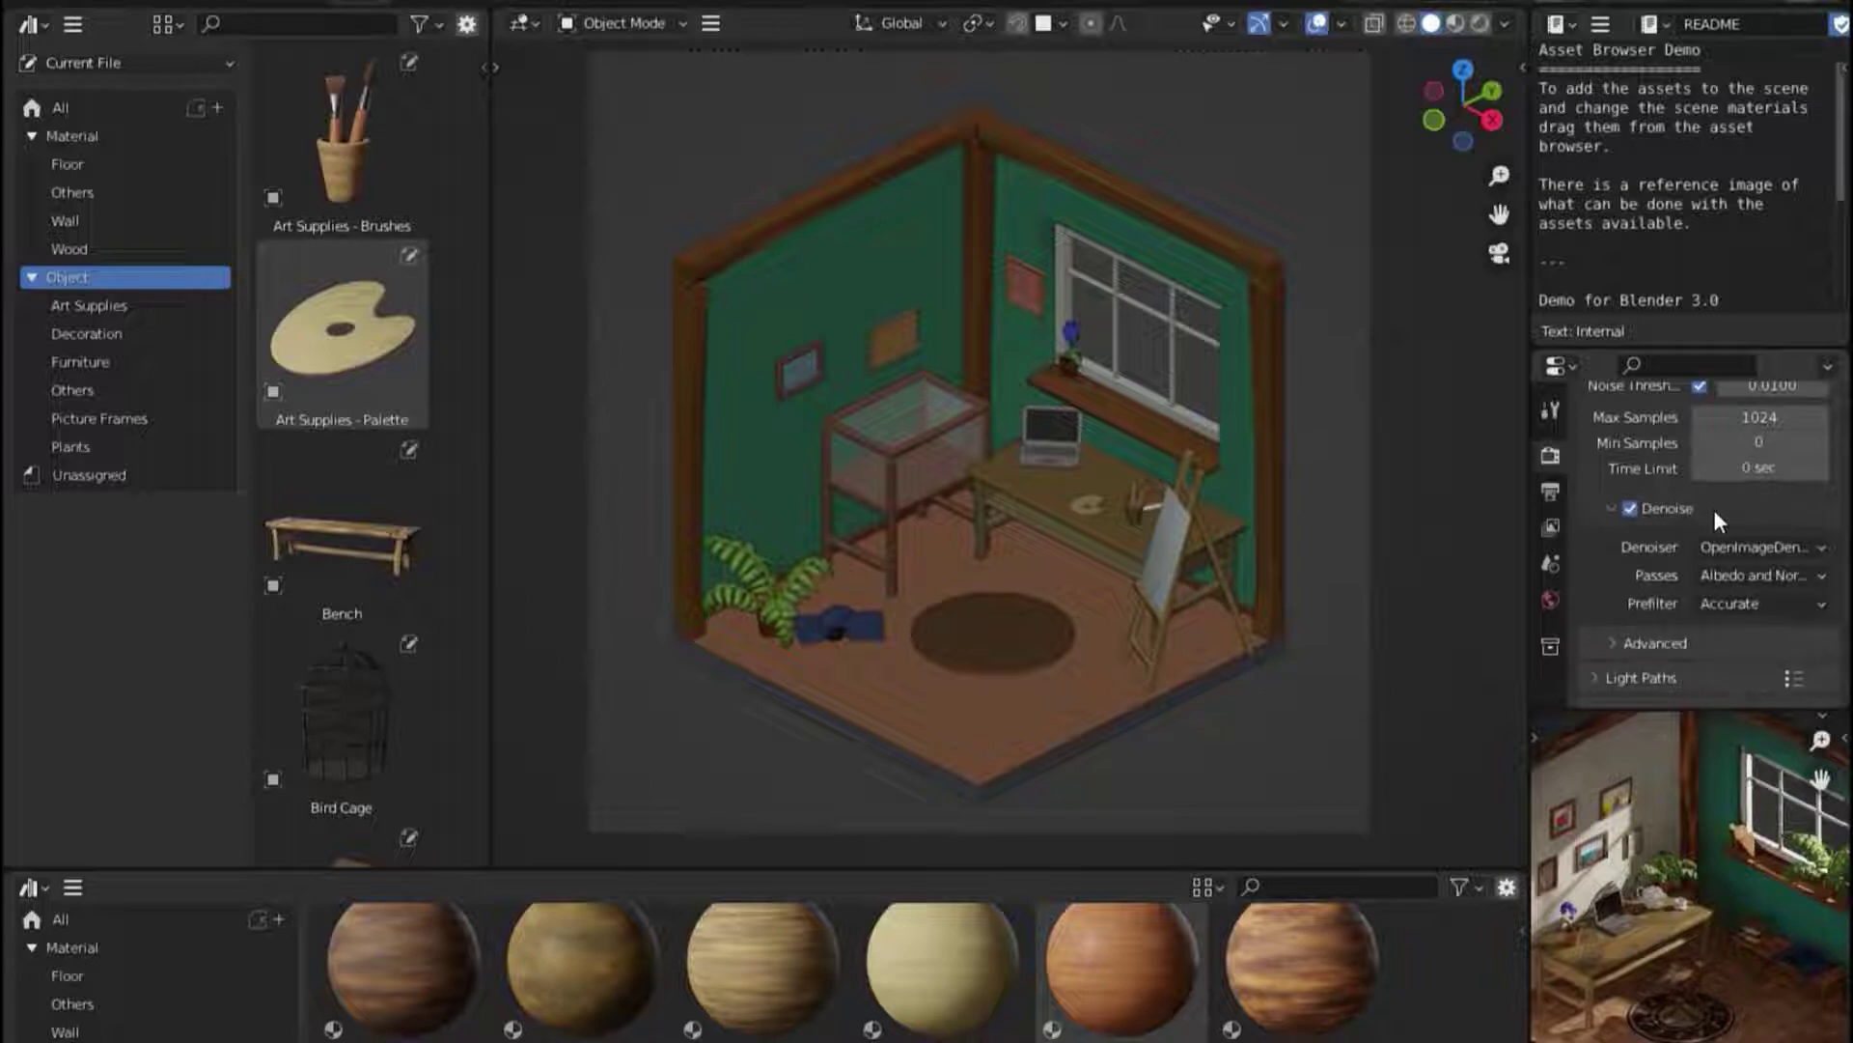
left_click(1756, 551)
left_click(1735, 569)
left_click(1735, 601)
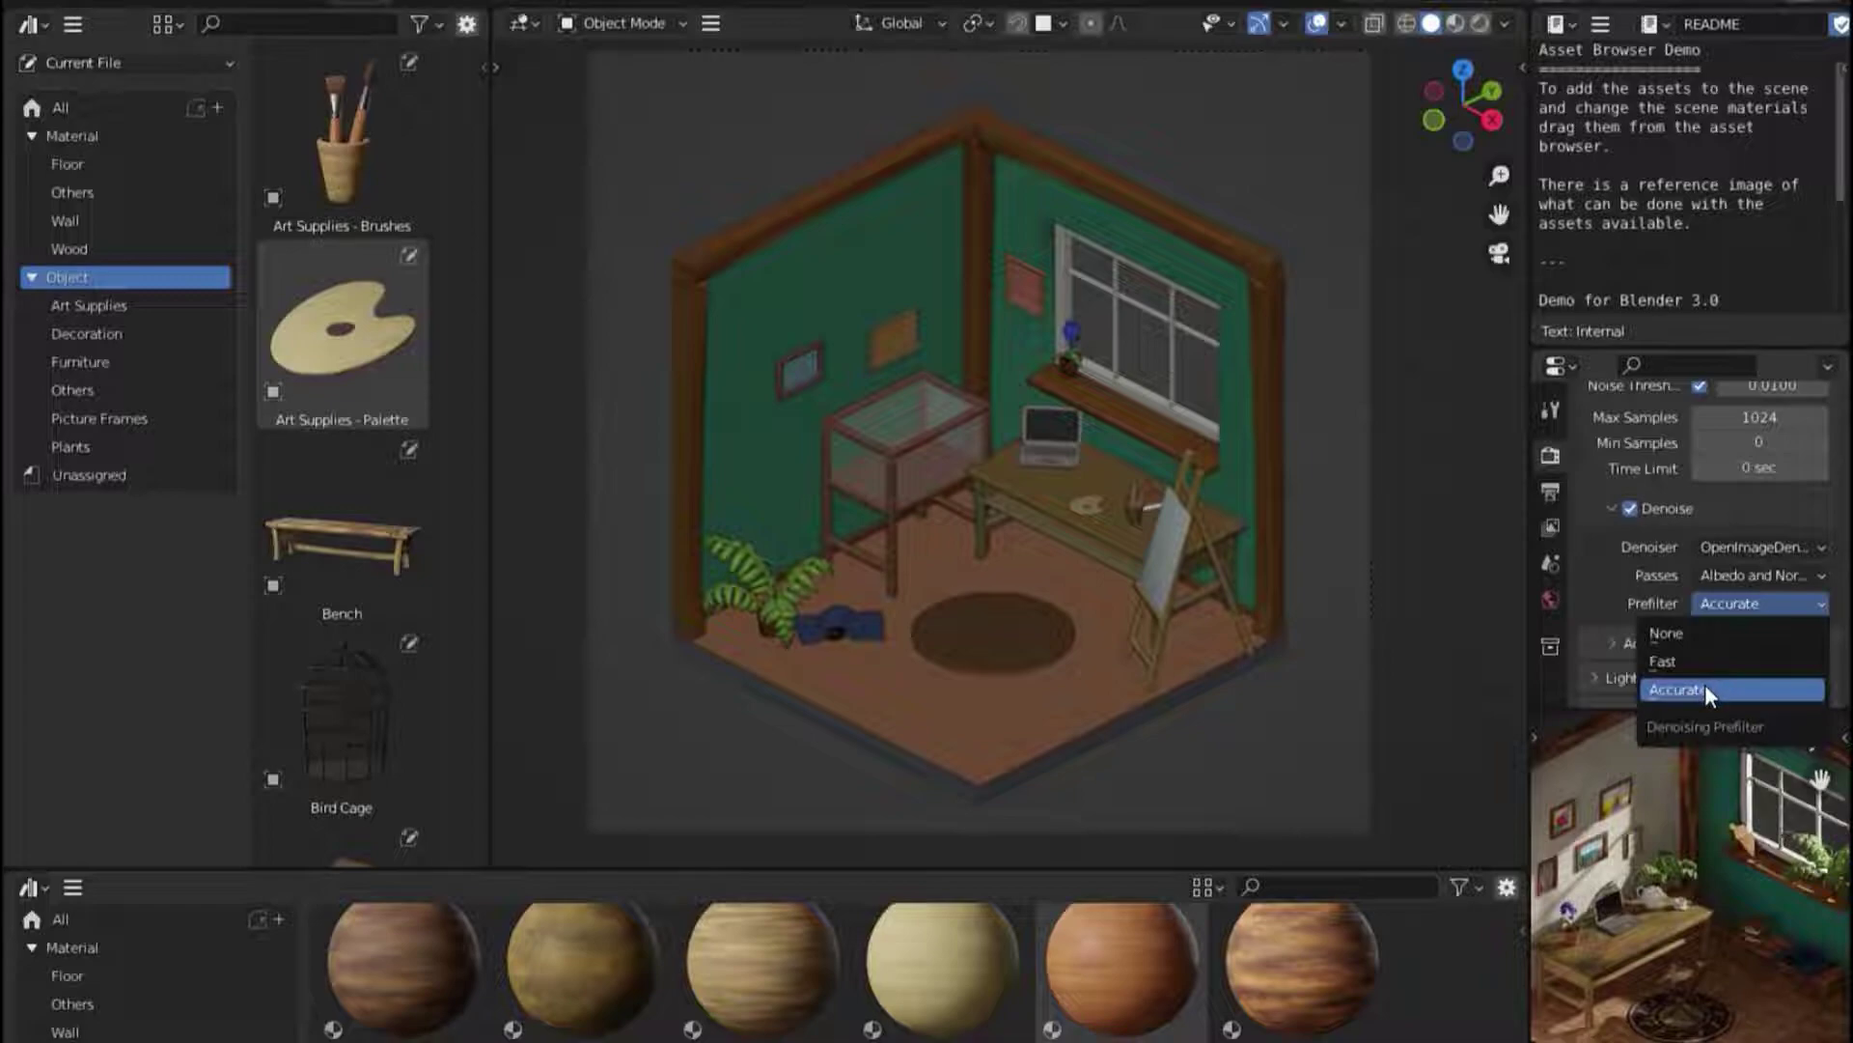
mouse_move(1708, 691)
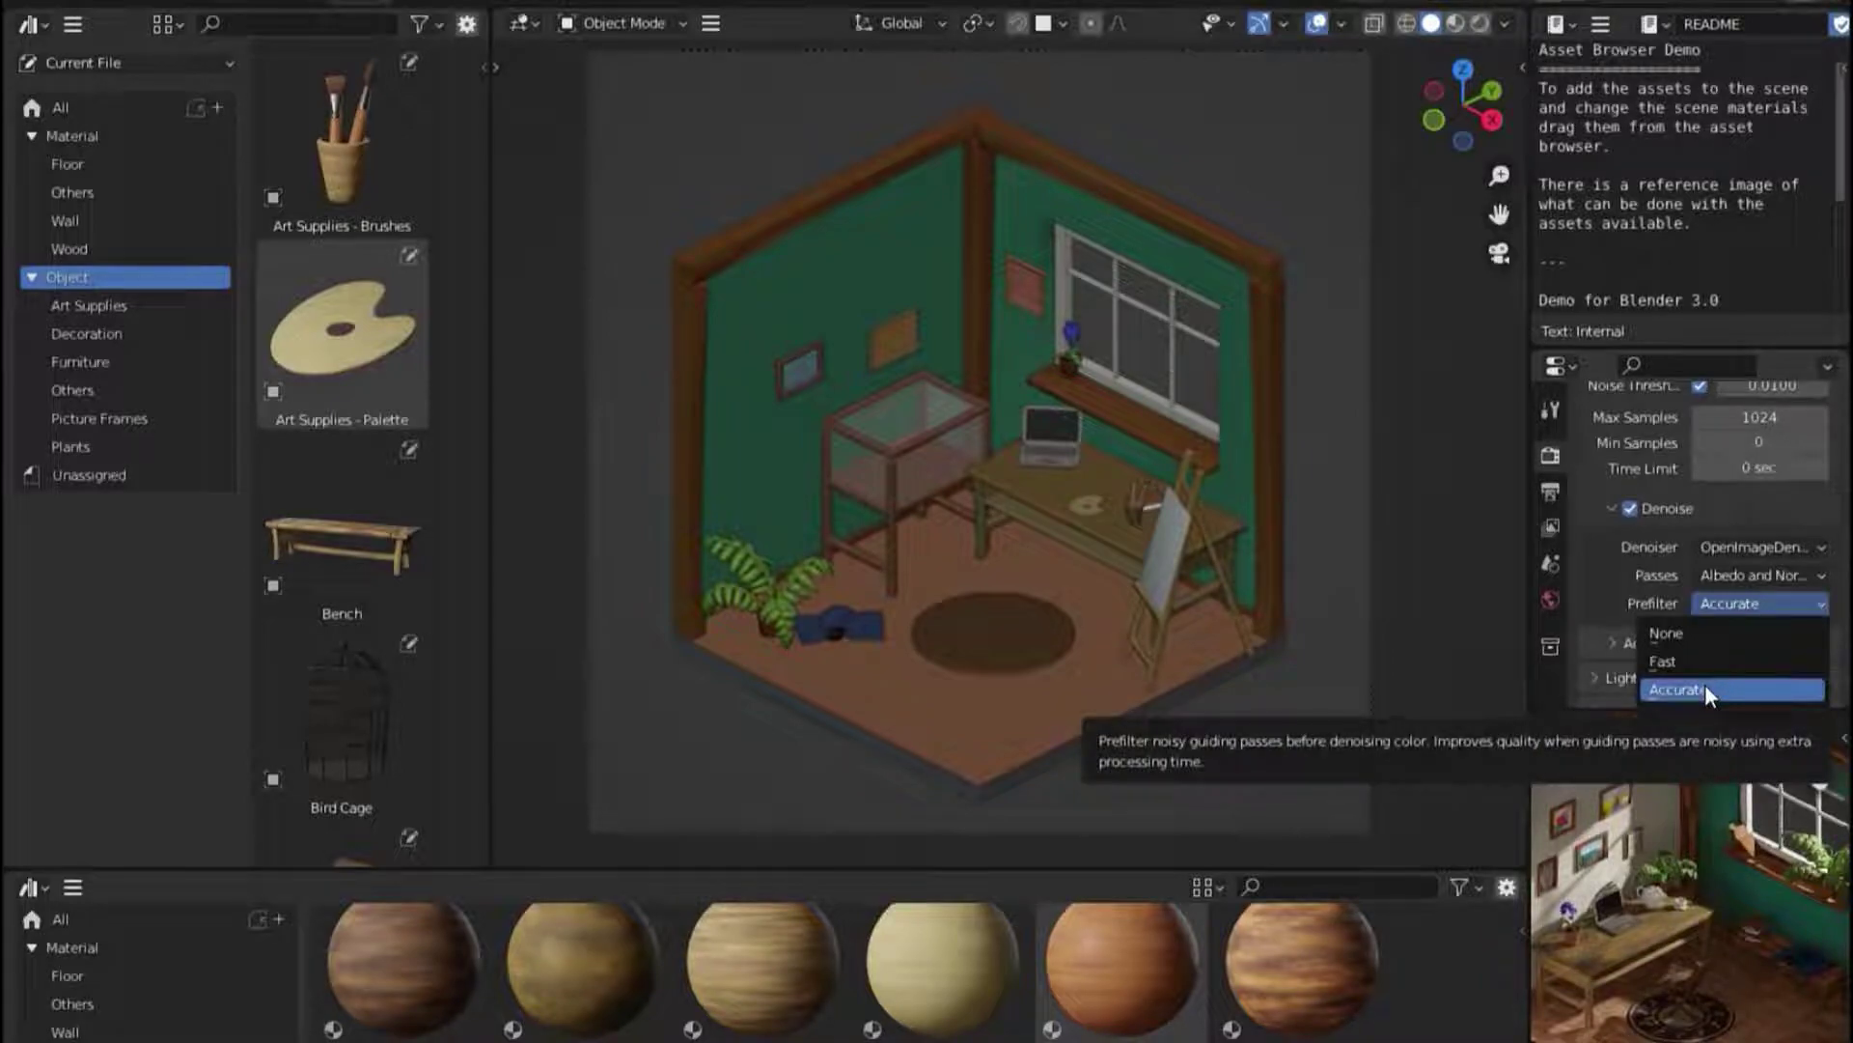
left_click(1701, 687)
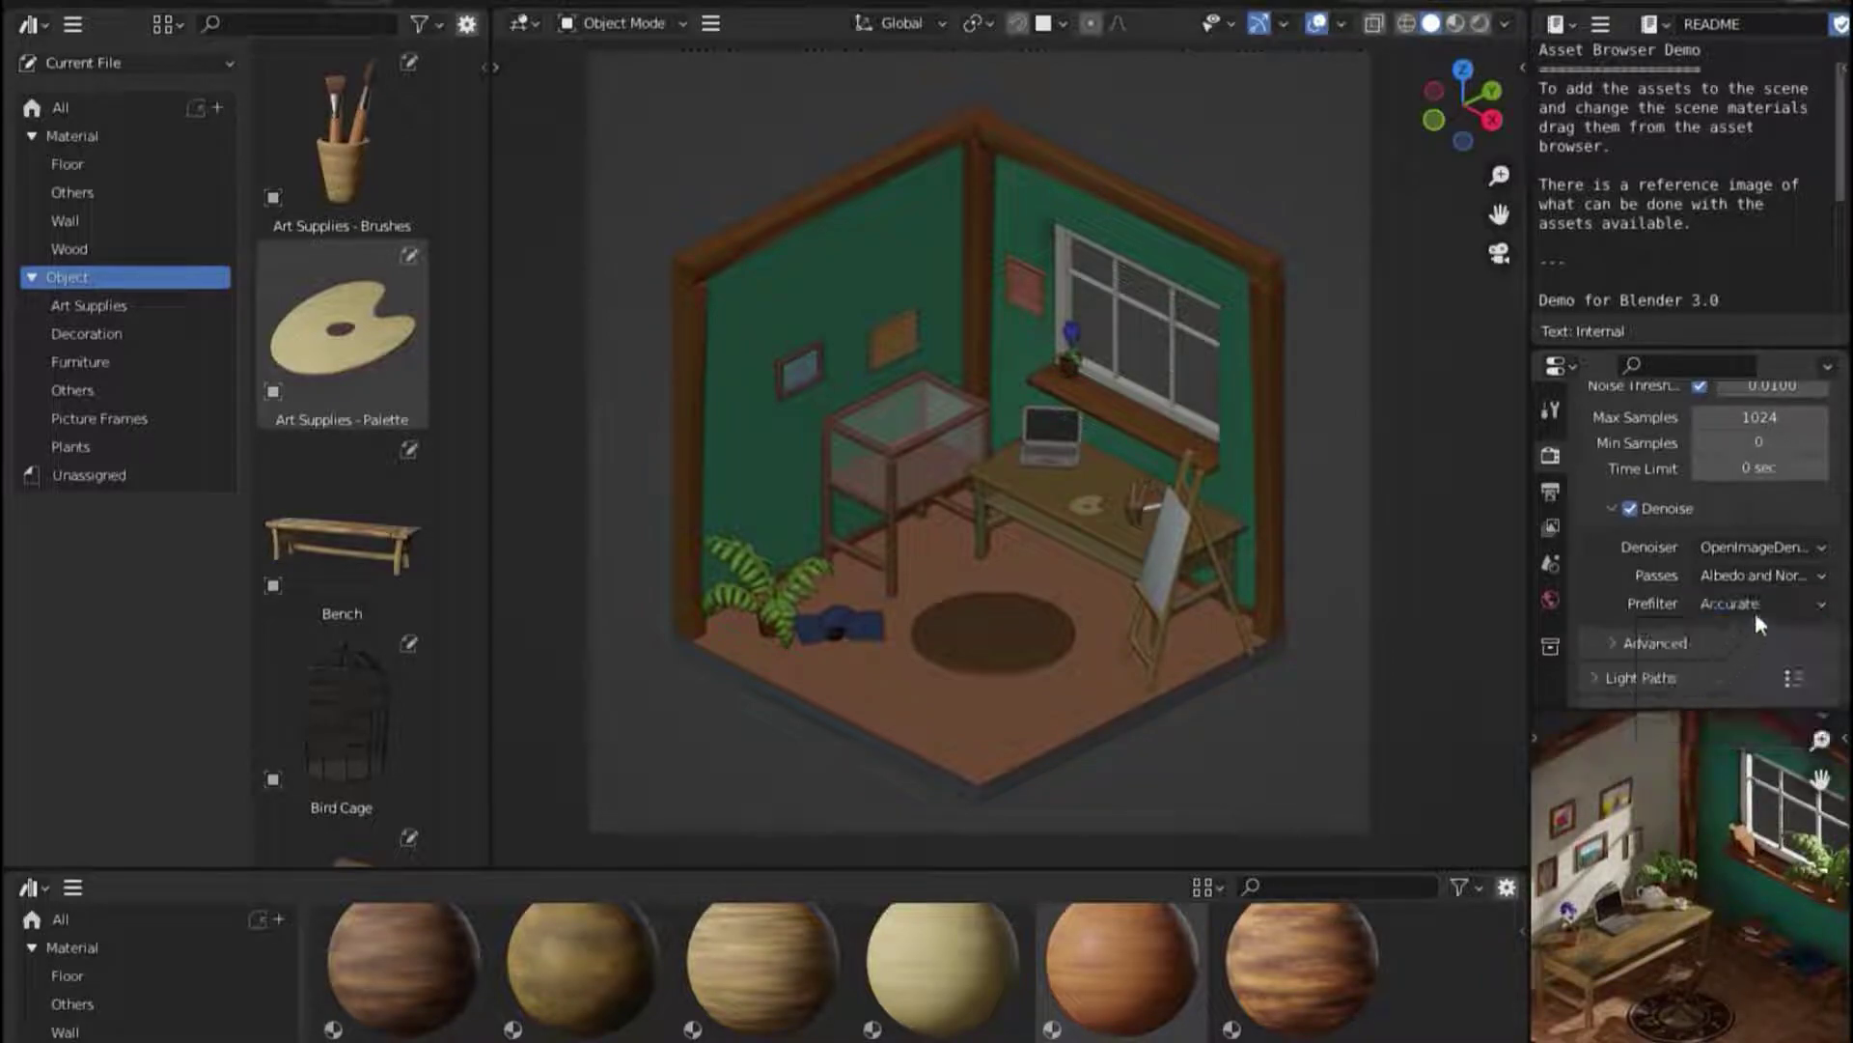
left_click(1755, 576)
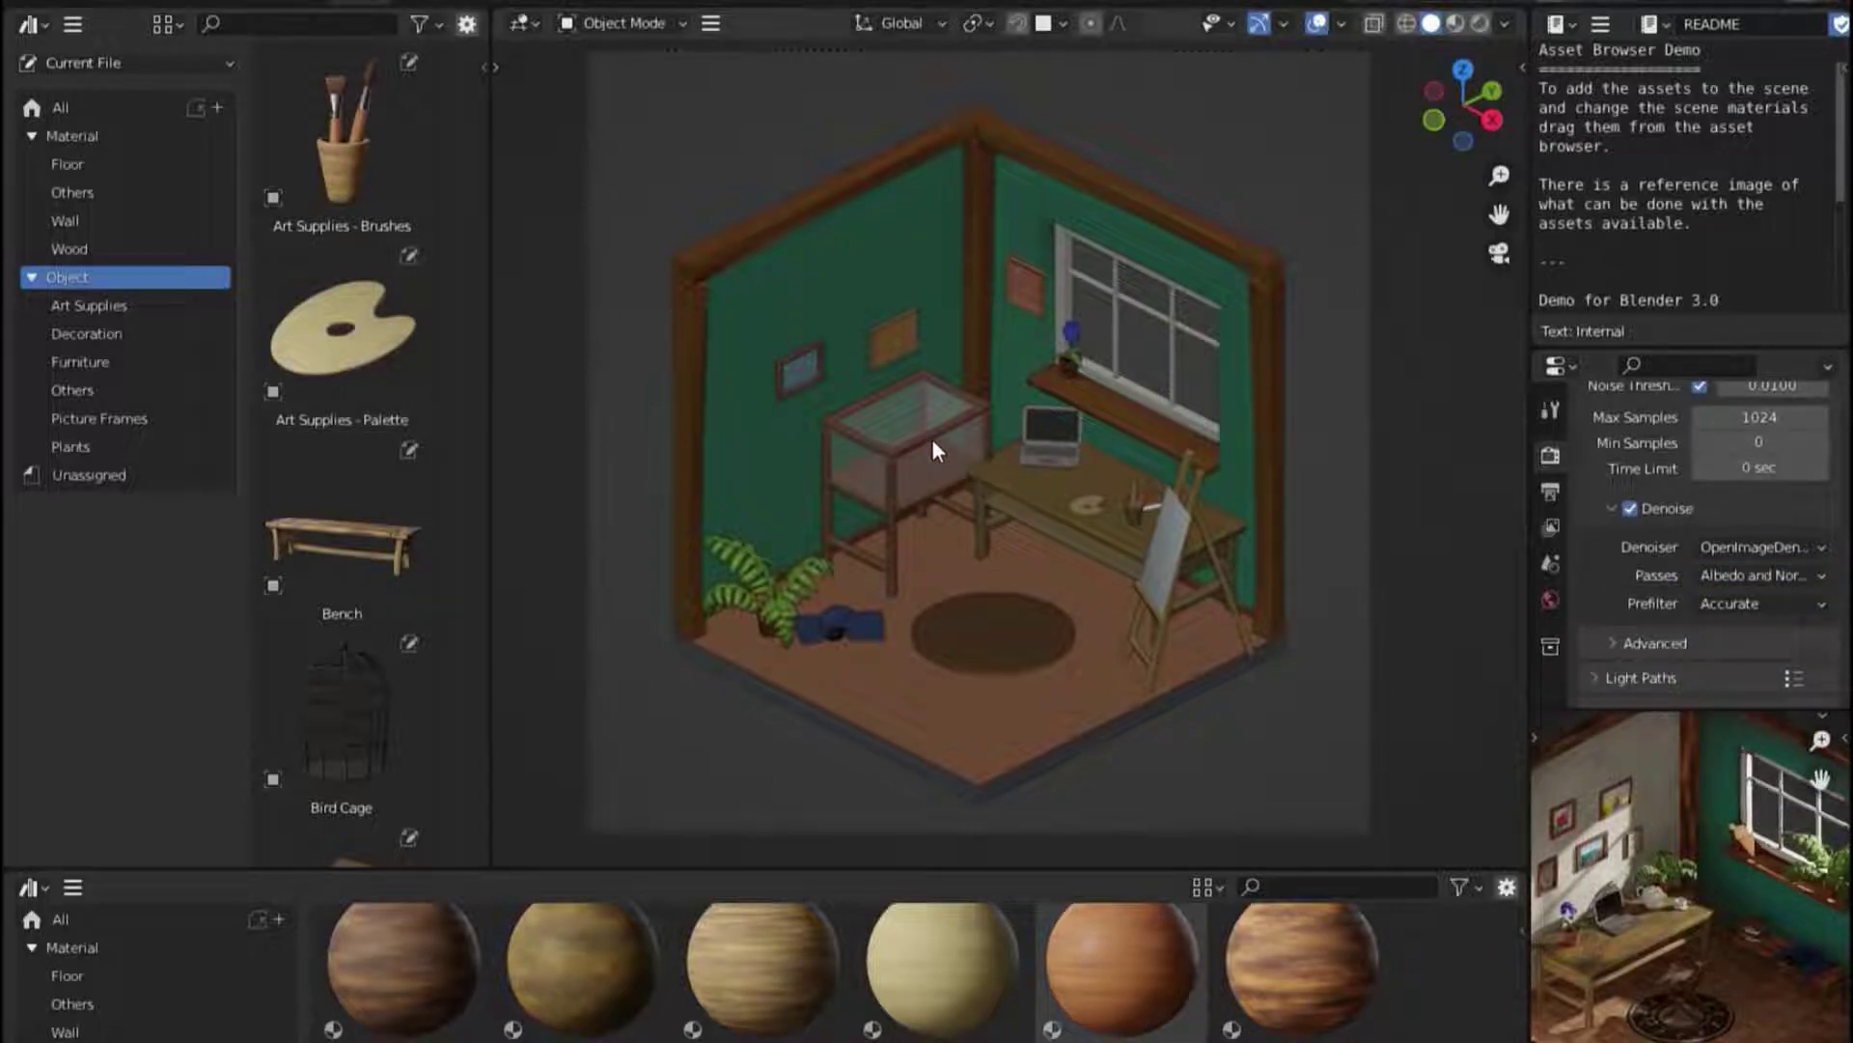
Render the Cube Diorama image with F12 and zoom around the noisy Render Result
key("F12")
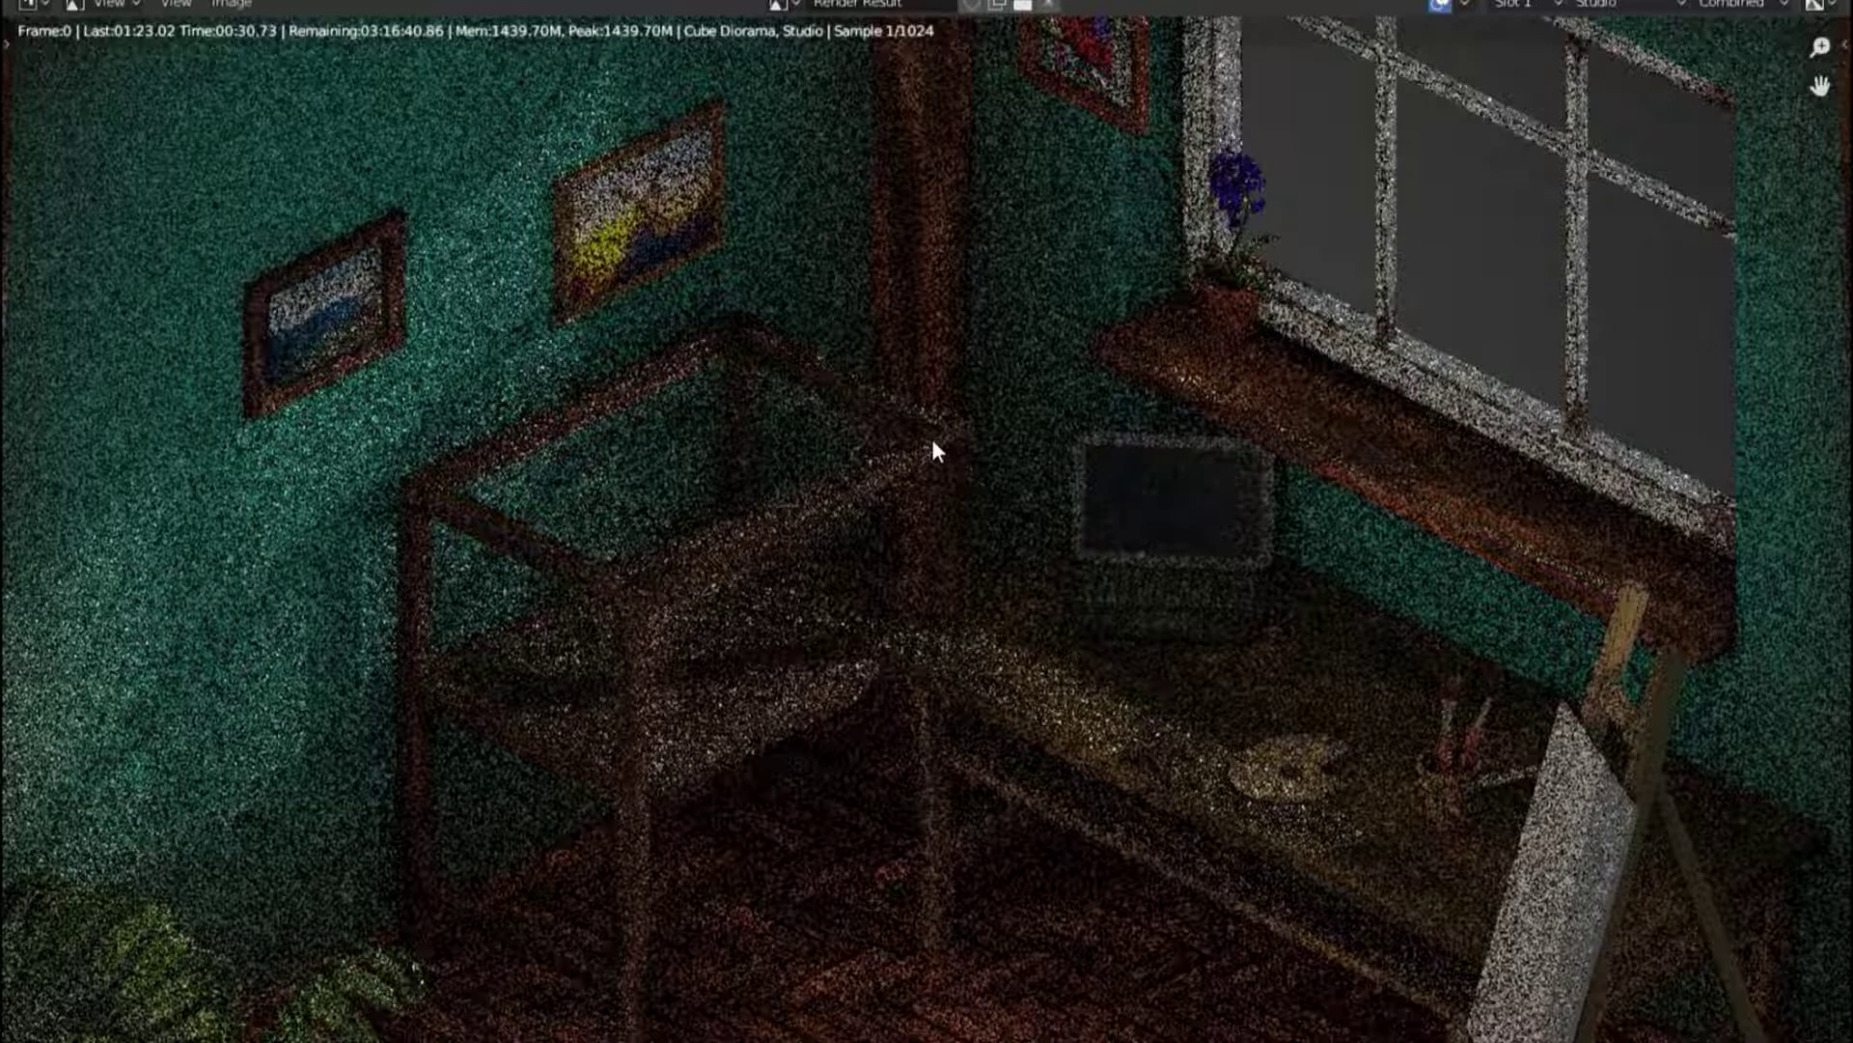
scroll(933, 450, "down", 1)
scroll(932, 450, "down", 4)
scroll(933, 446, "down", 1)
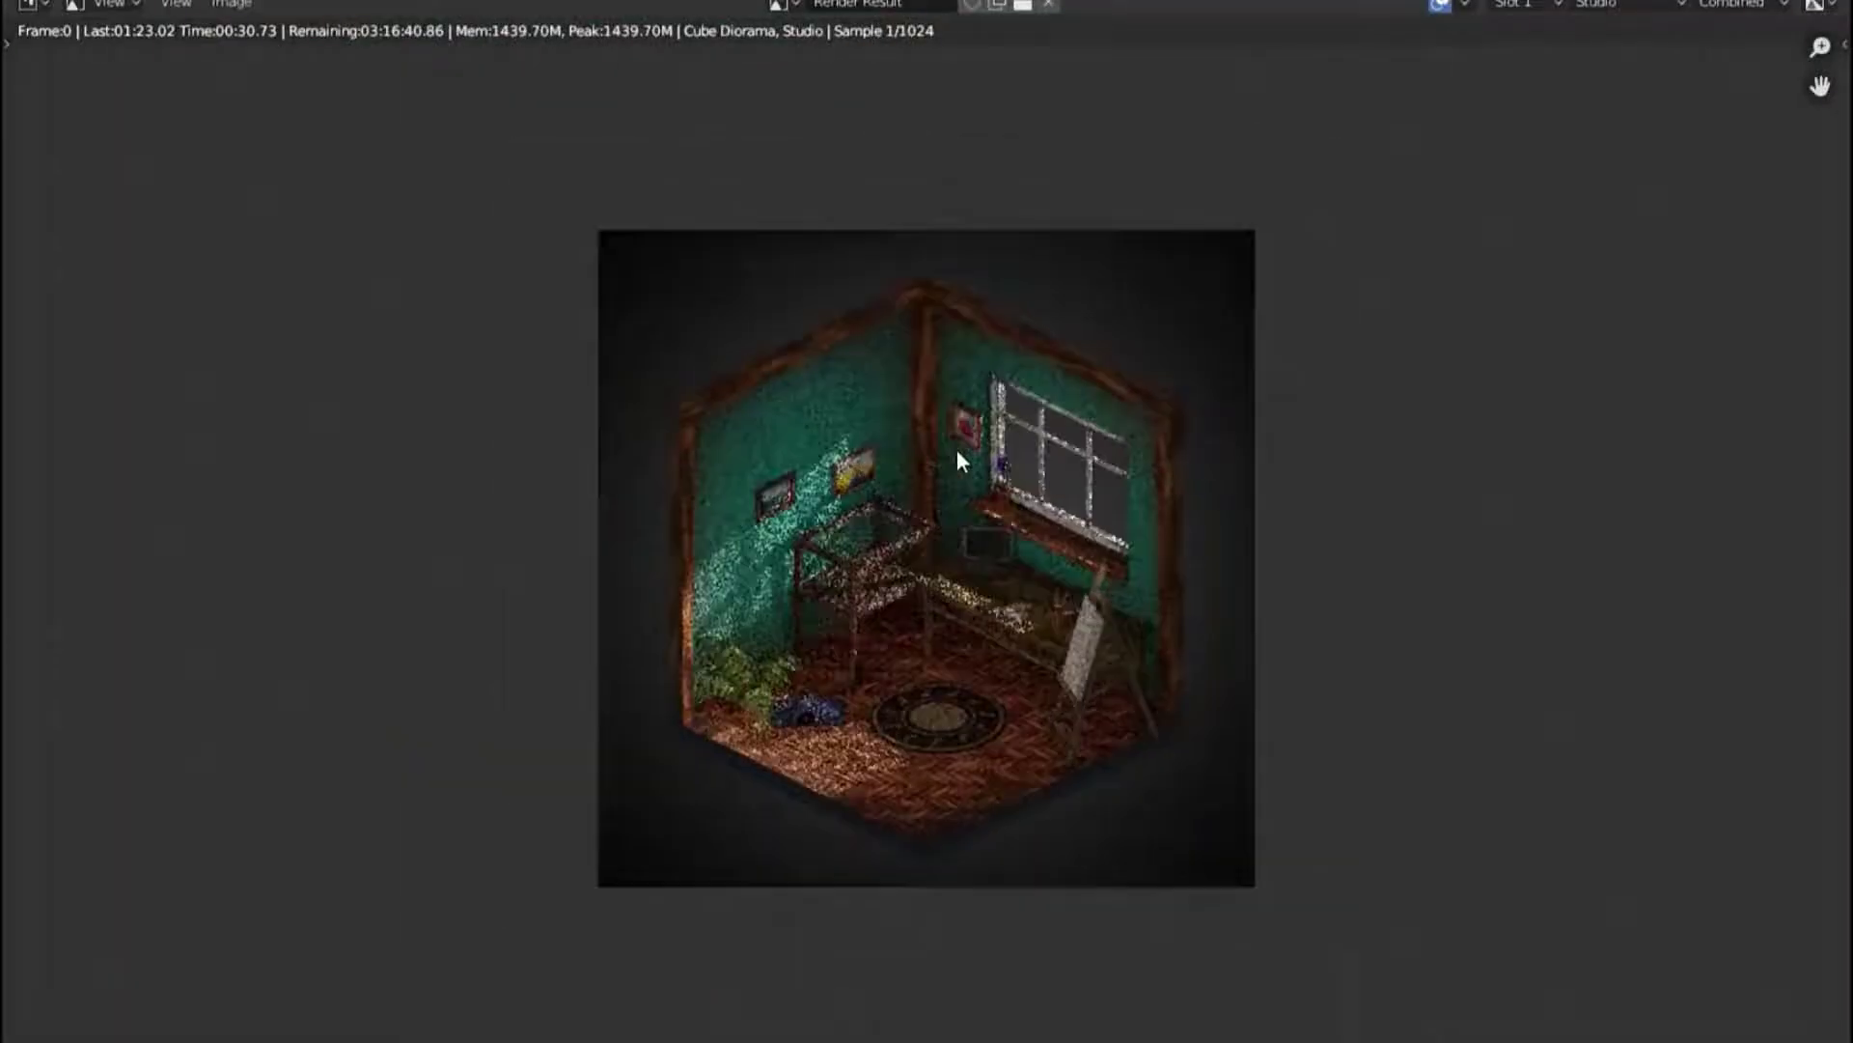
scroll(940, 450, "up", 1)
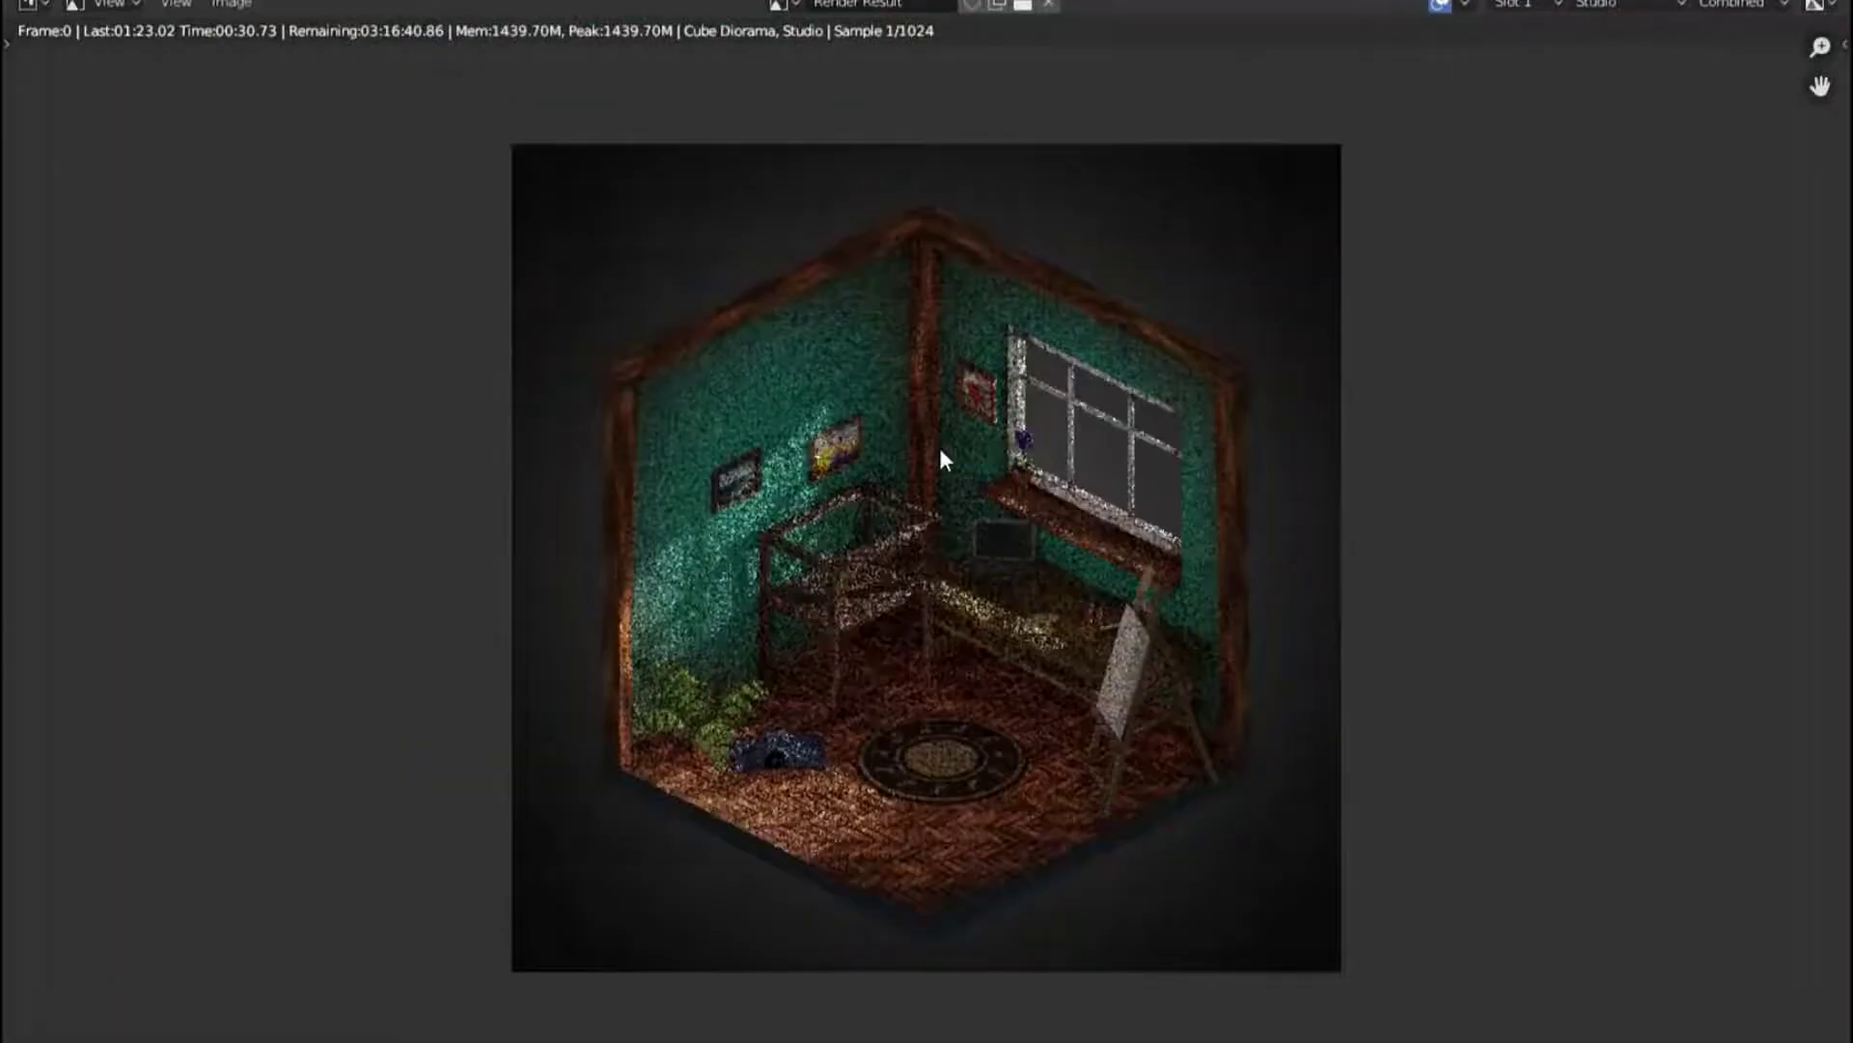
scroll(945, 454, "up", 1)
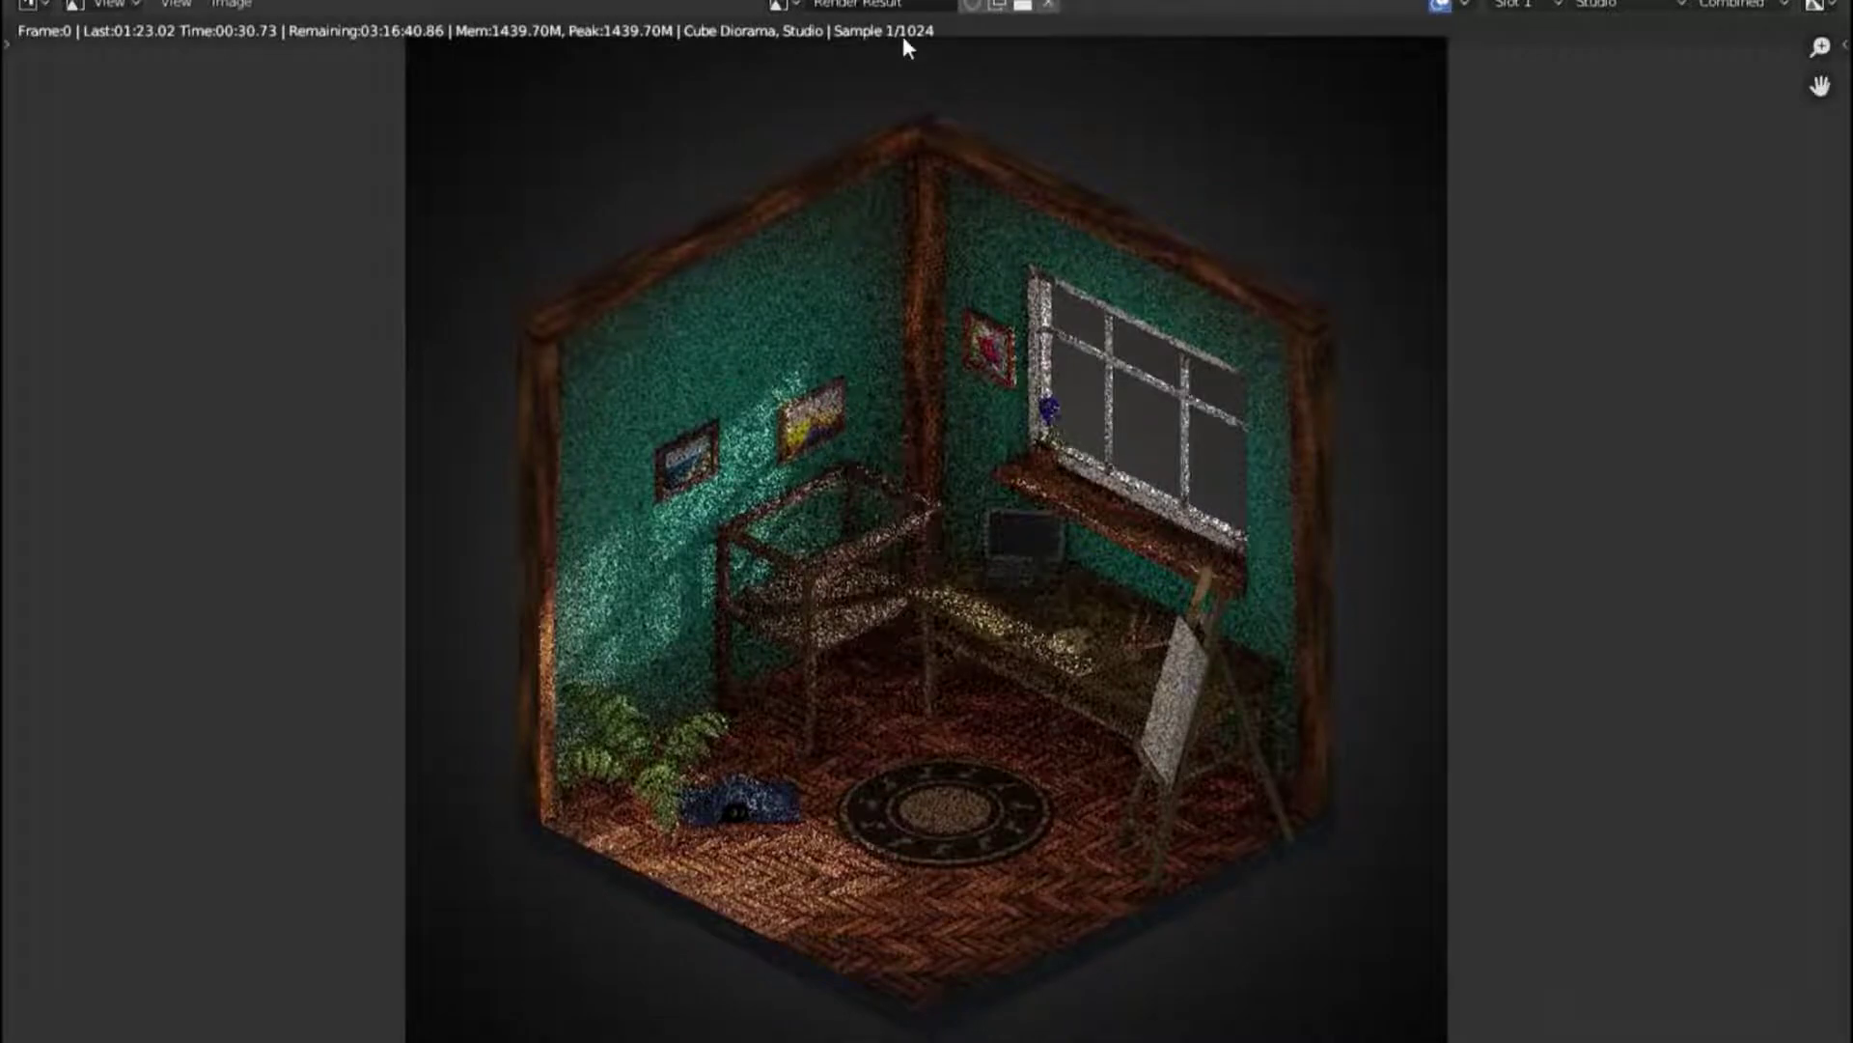
scroll(933, 579, "down", 1)
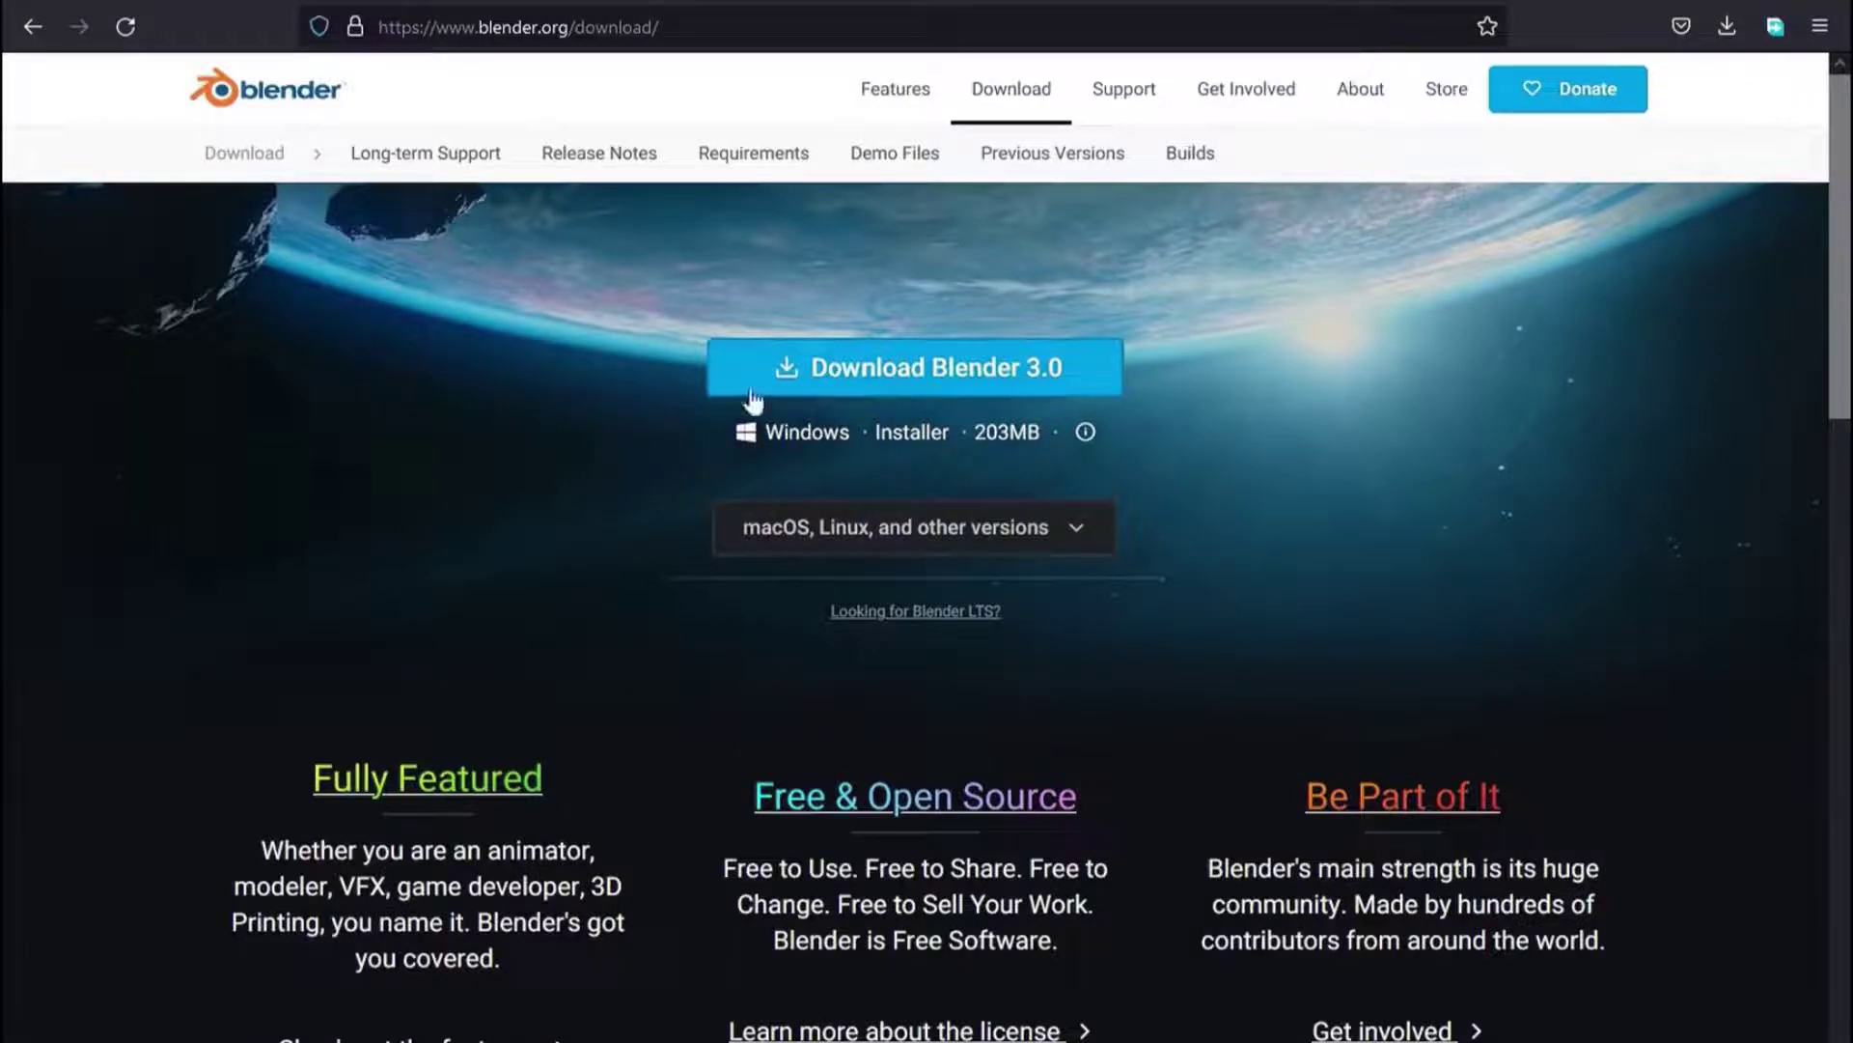
Scroll the release page past the Cycles speed chart to the 'Less lag, more fun' section
scroll(787, 428, "up", 2)
scroll(734, 538, "down", 1)
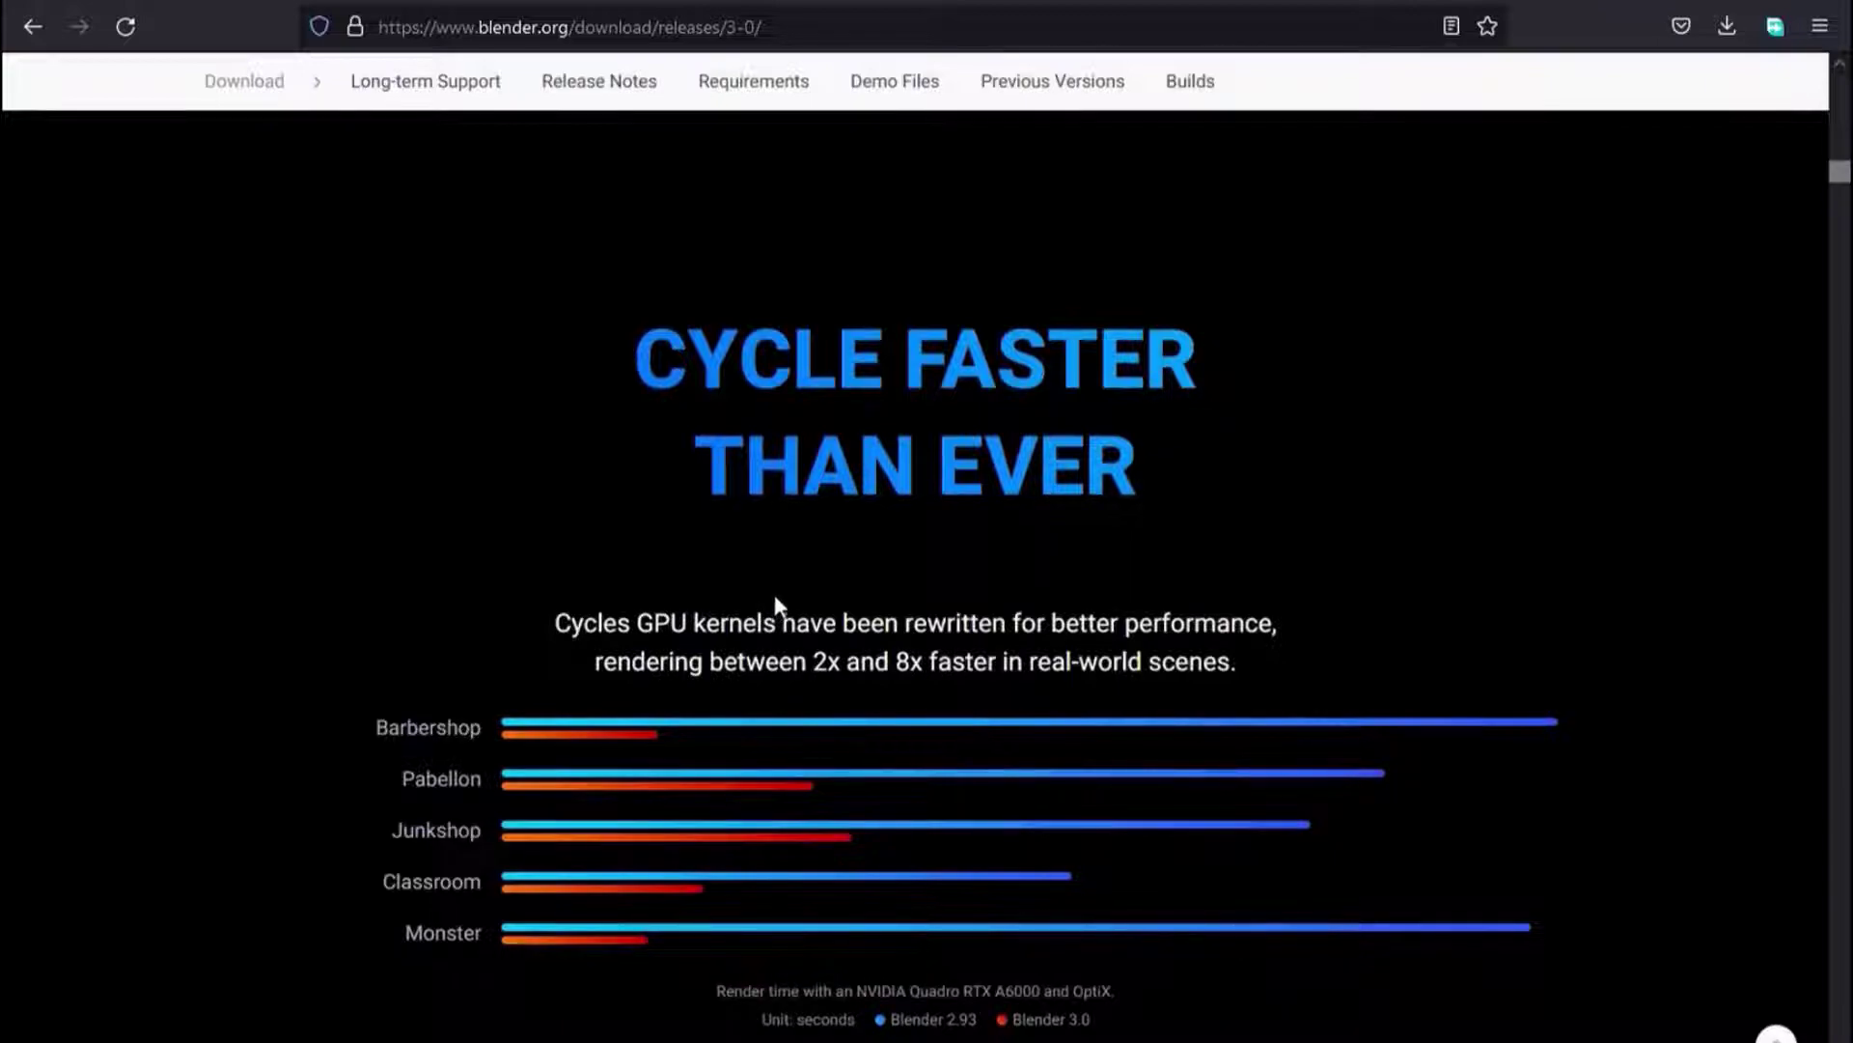
scroll(620, 639, "down", 2)
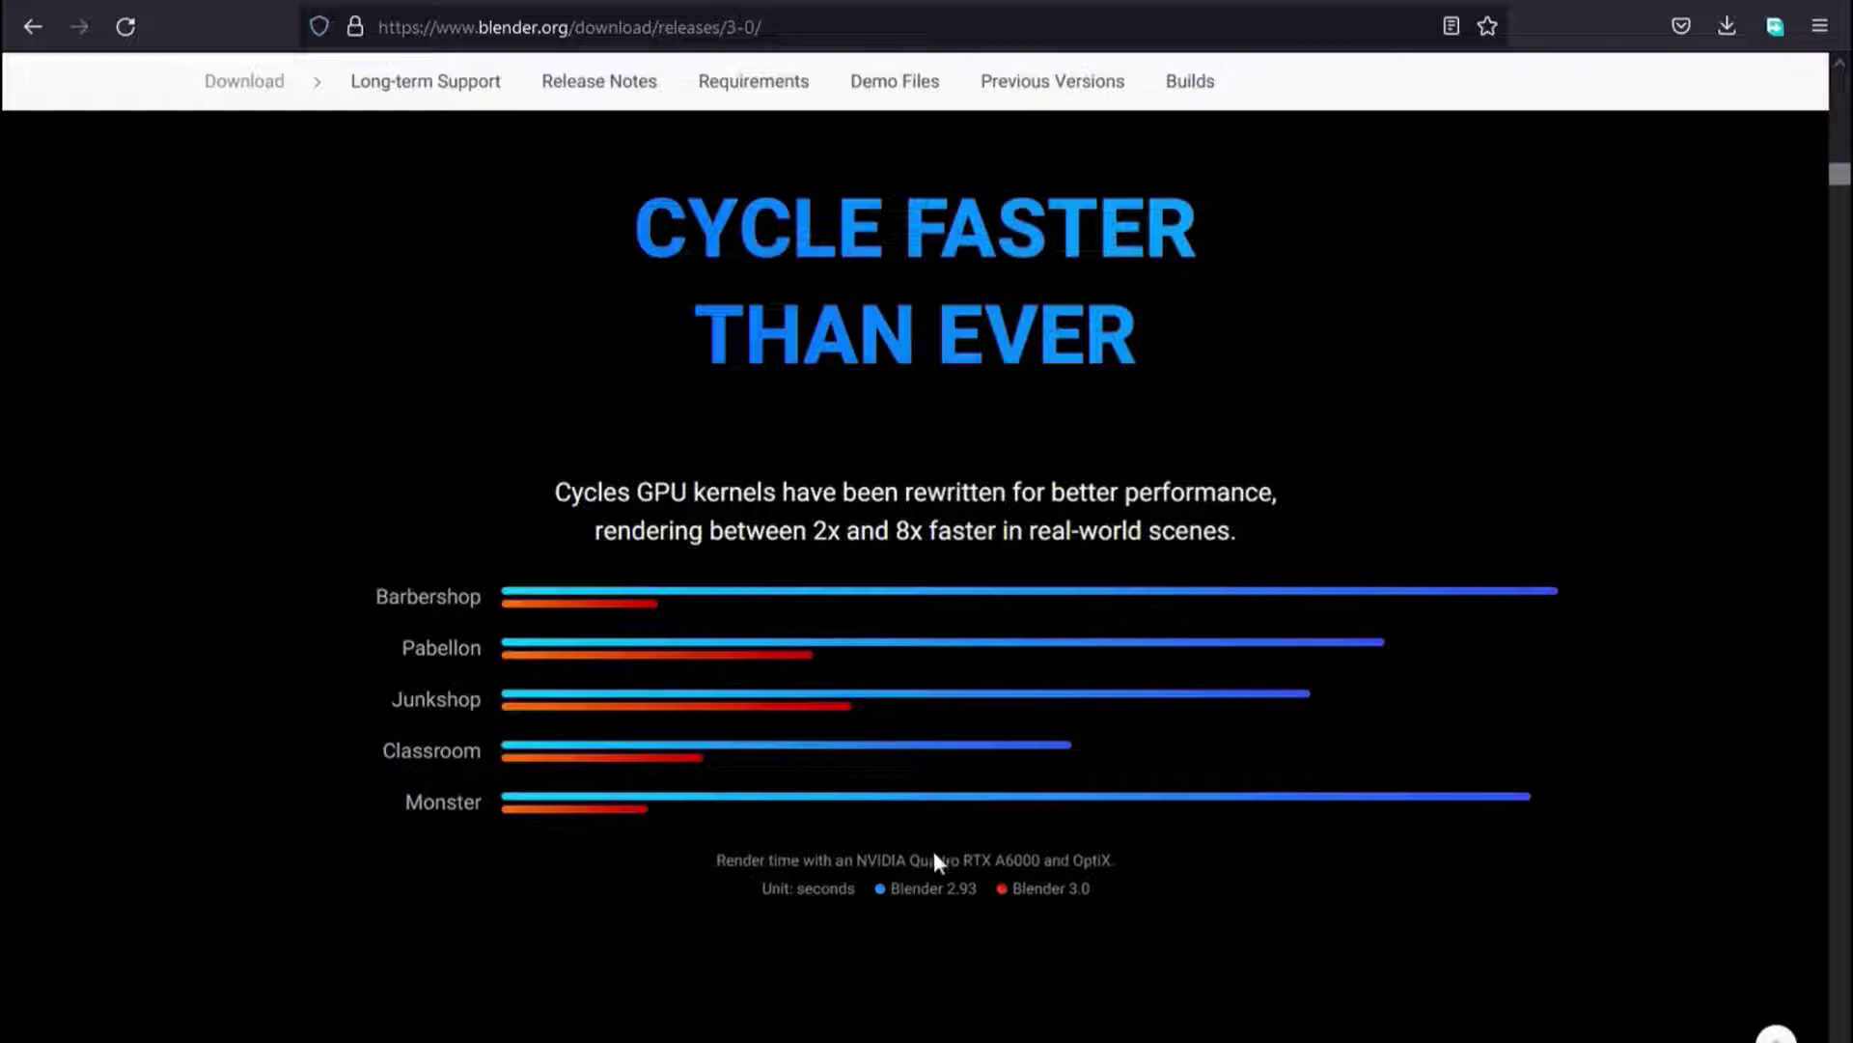
scroll(859, 849, "down", 2)
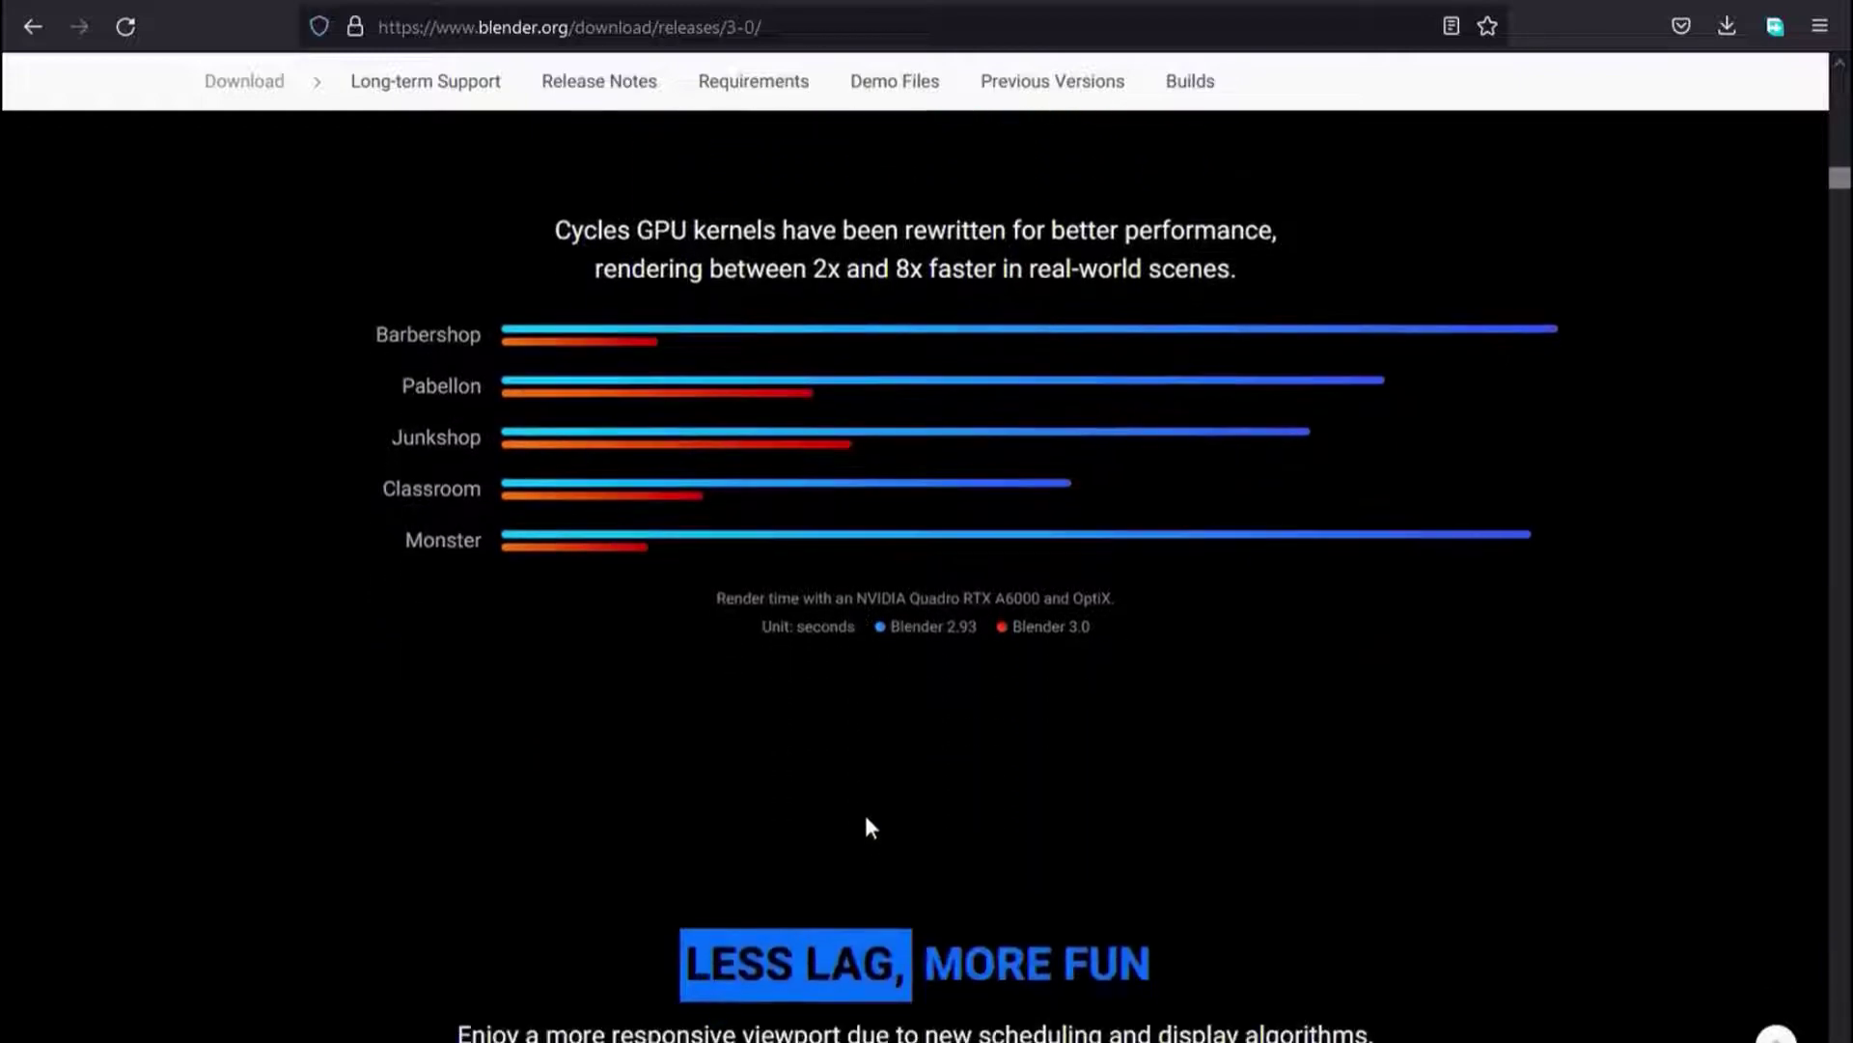
scroll(865, 824, "down", 3)
scroll(900, 514, "down", 3)
Scroll to NICE NOISE and sweep the 2.93 versus 3.0 living-room comparison slider
scroll(956, 510, "down", 3)
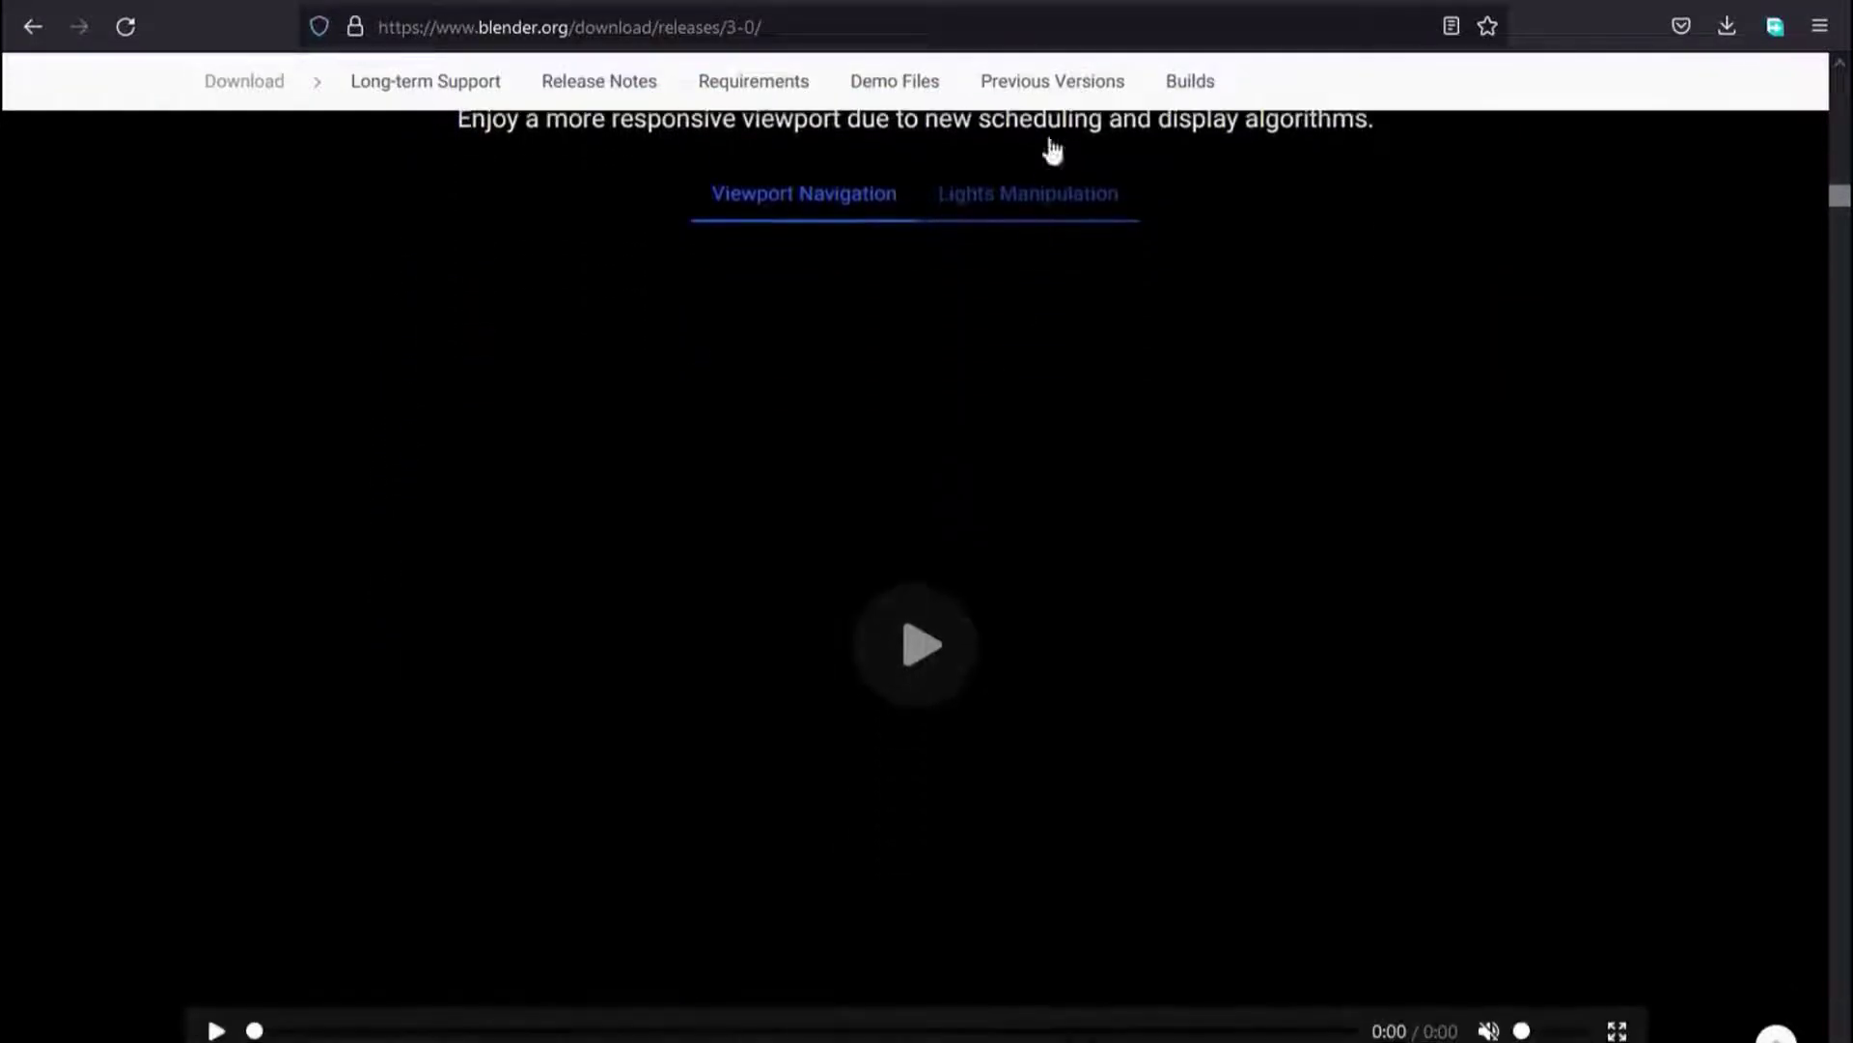
scroll(832, 415, "up", 5)
scroll(864, 686, "down", 6)
scroll(858, 708, "down", 4)
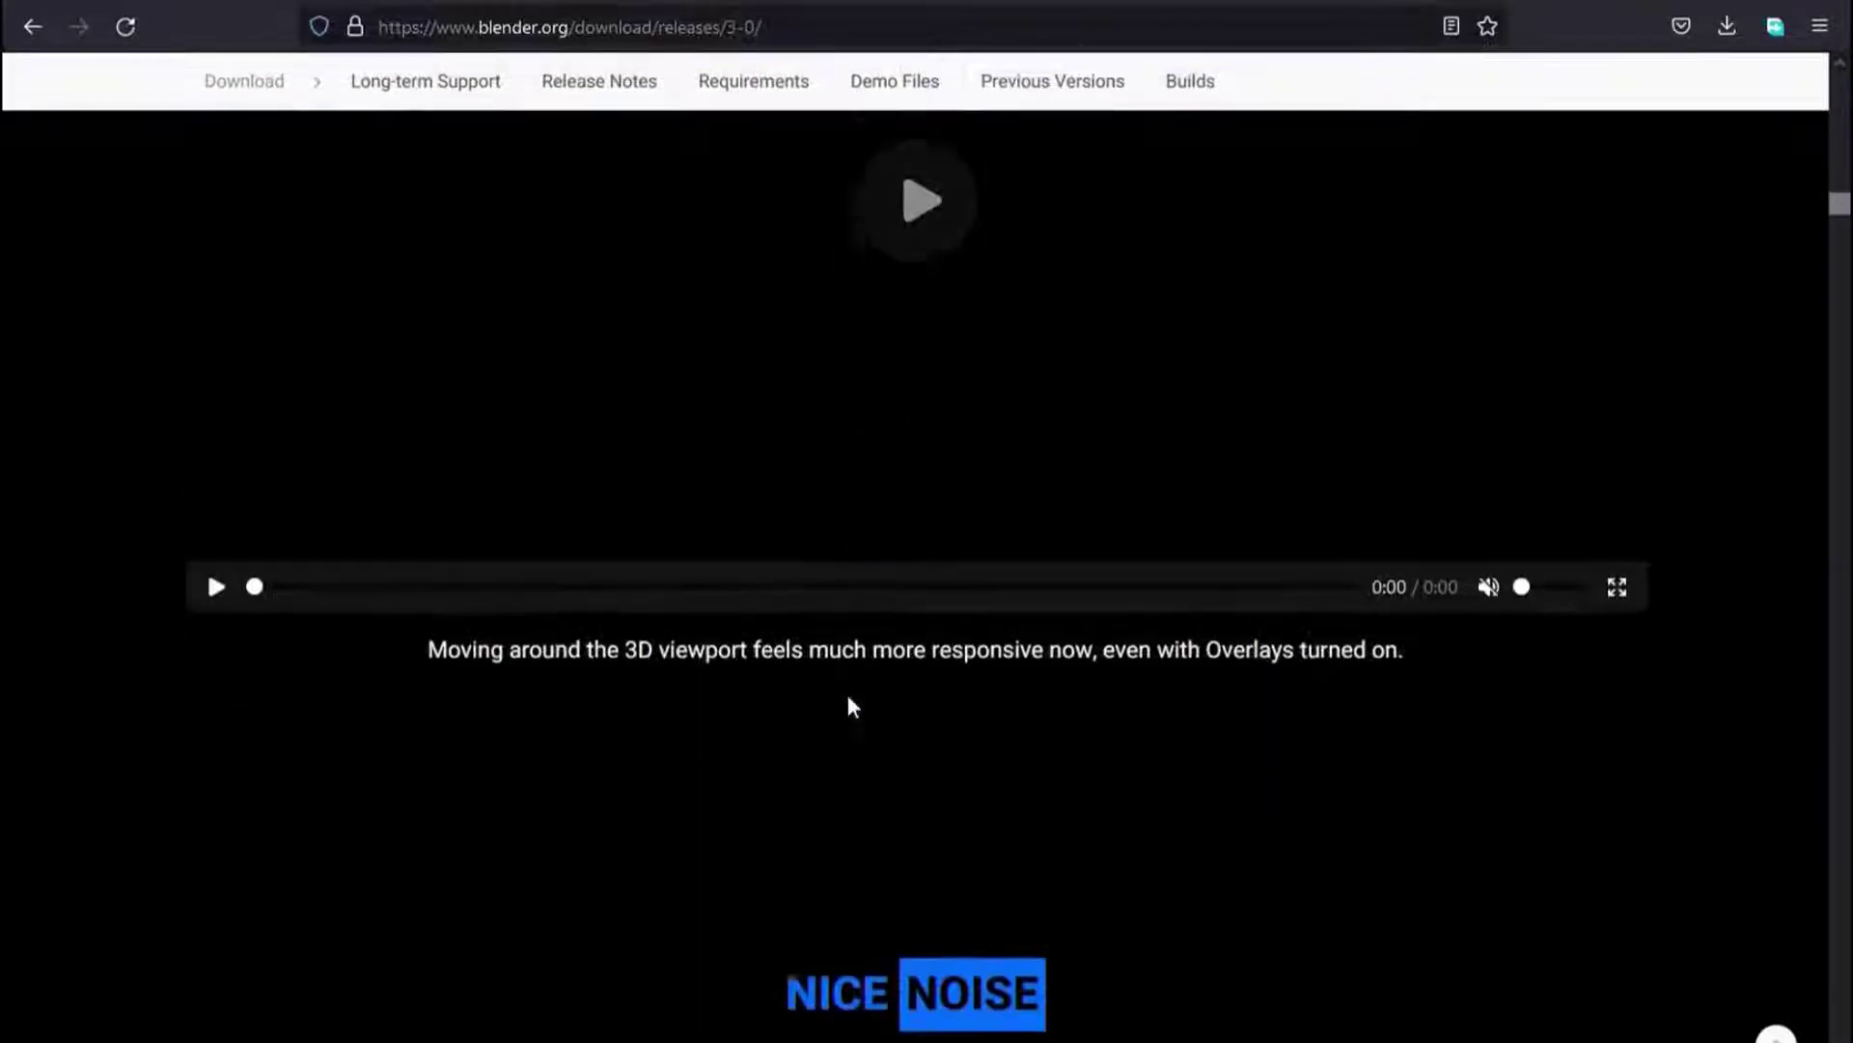
scroll(854, 676, "down", 5)
scroll(853, 679, "down", 3)
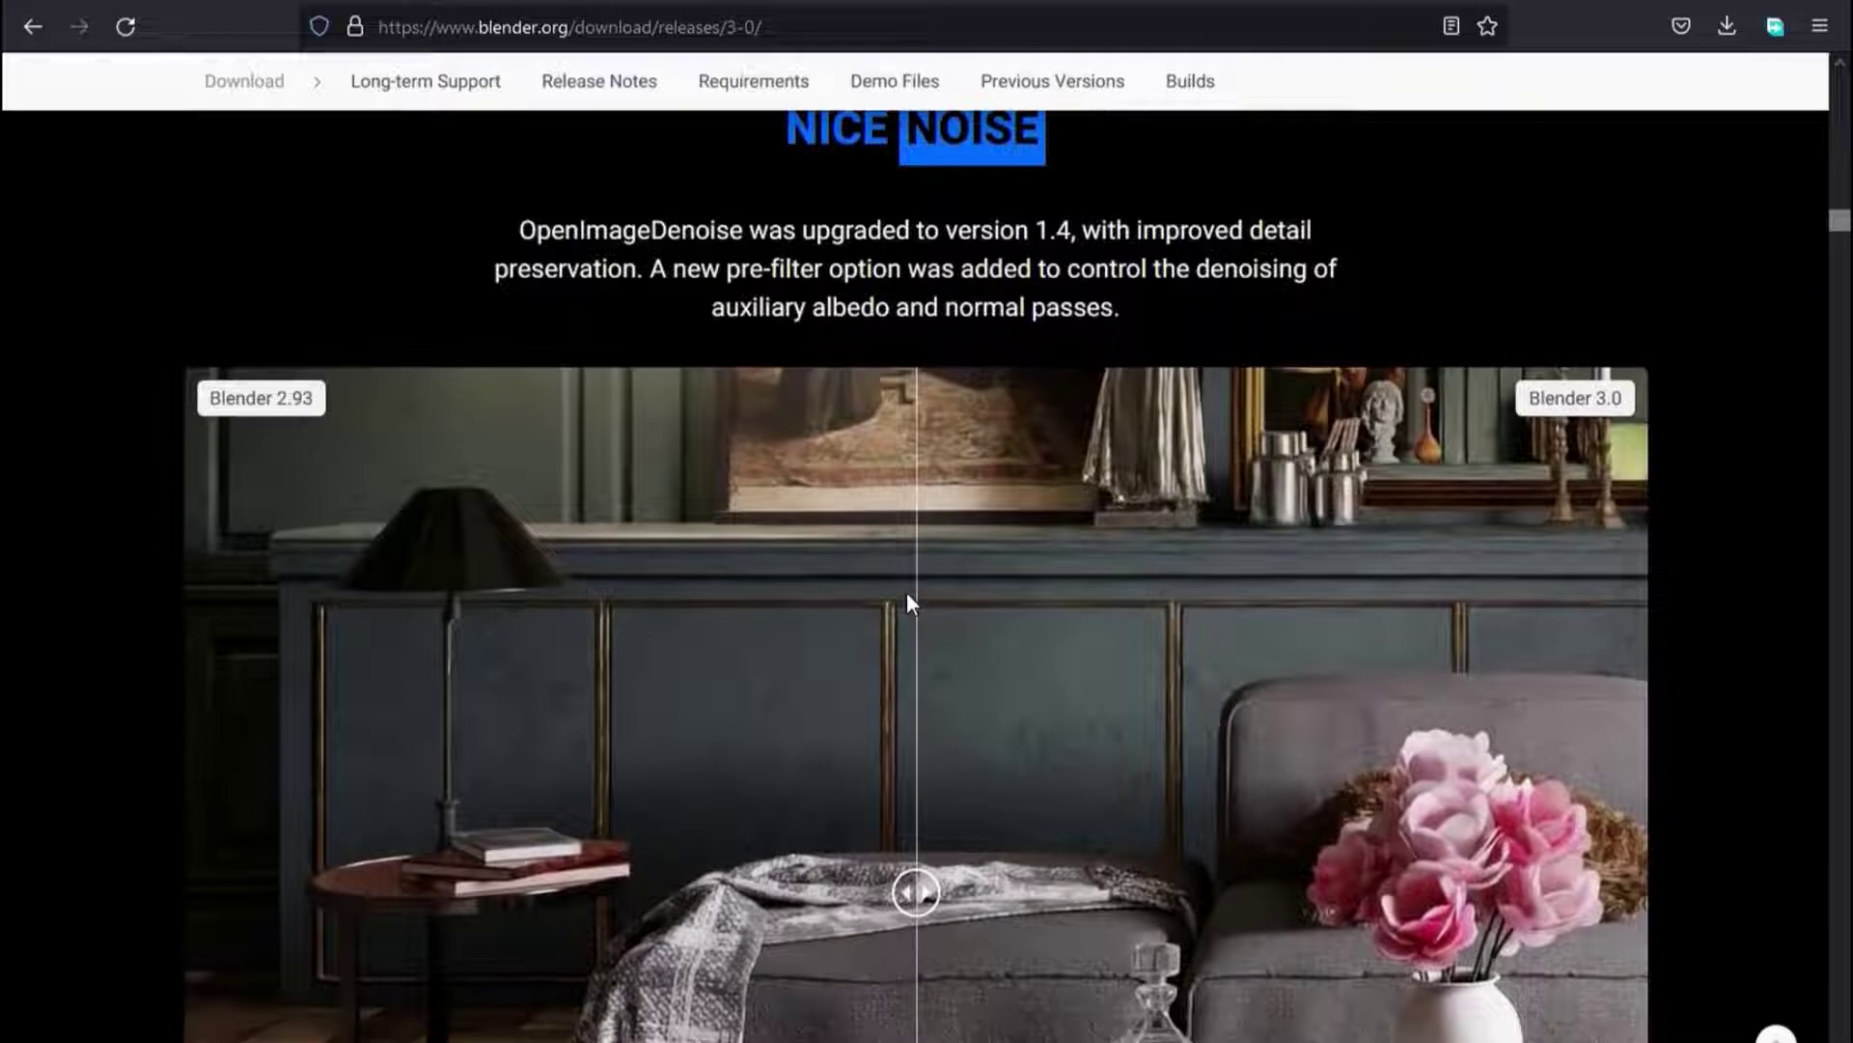
scroll(908, 597, "down", 2)
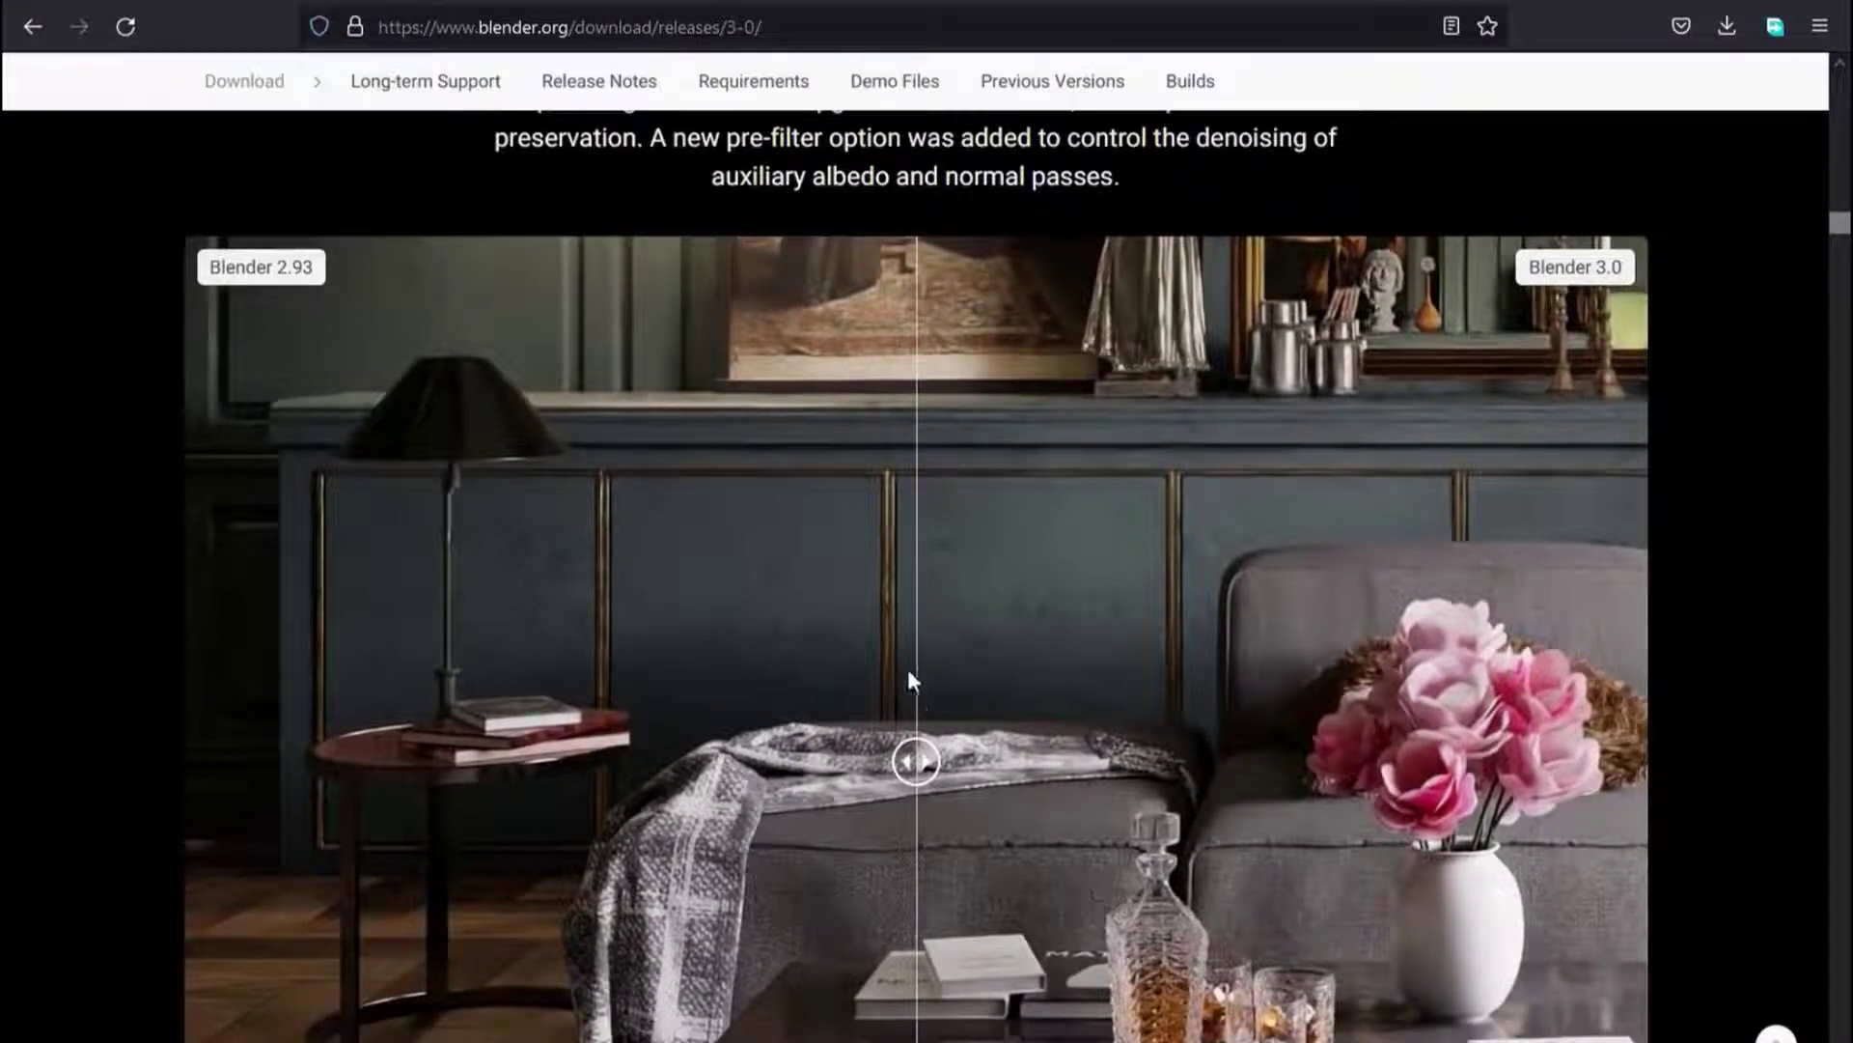
mouse_move(929, 782)
left_mouse_down()
mouse_move(1007, 800)
mouse_move(1052, 842)
mouse_move(892, 830)
left_mouse_up()
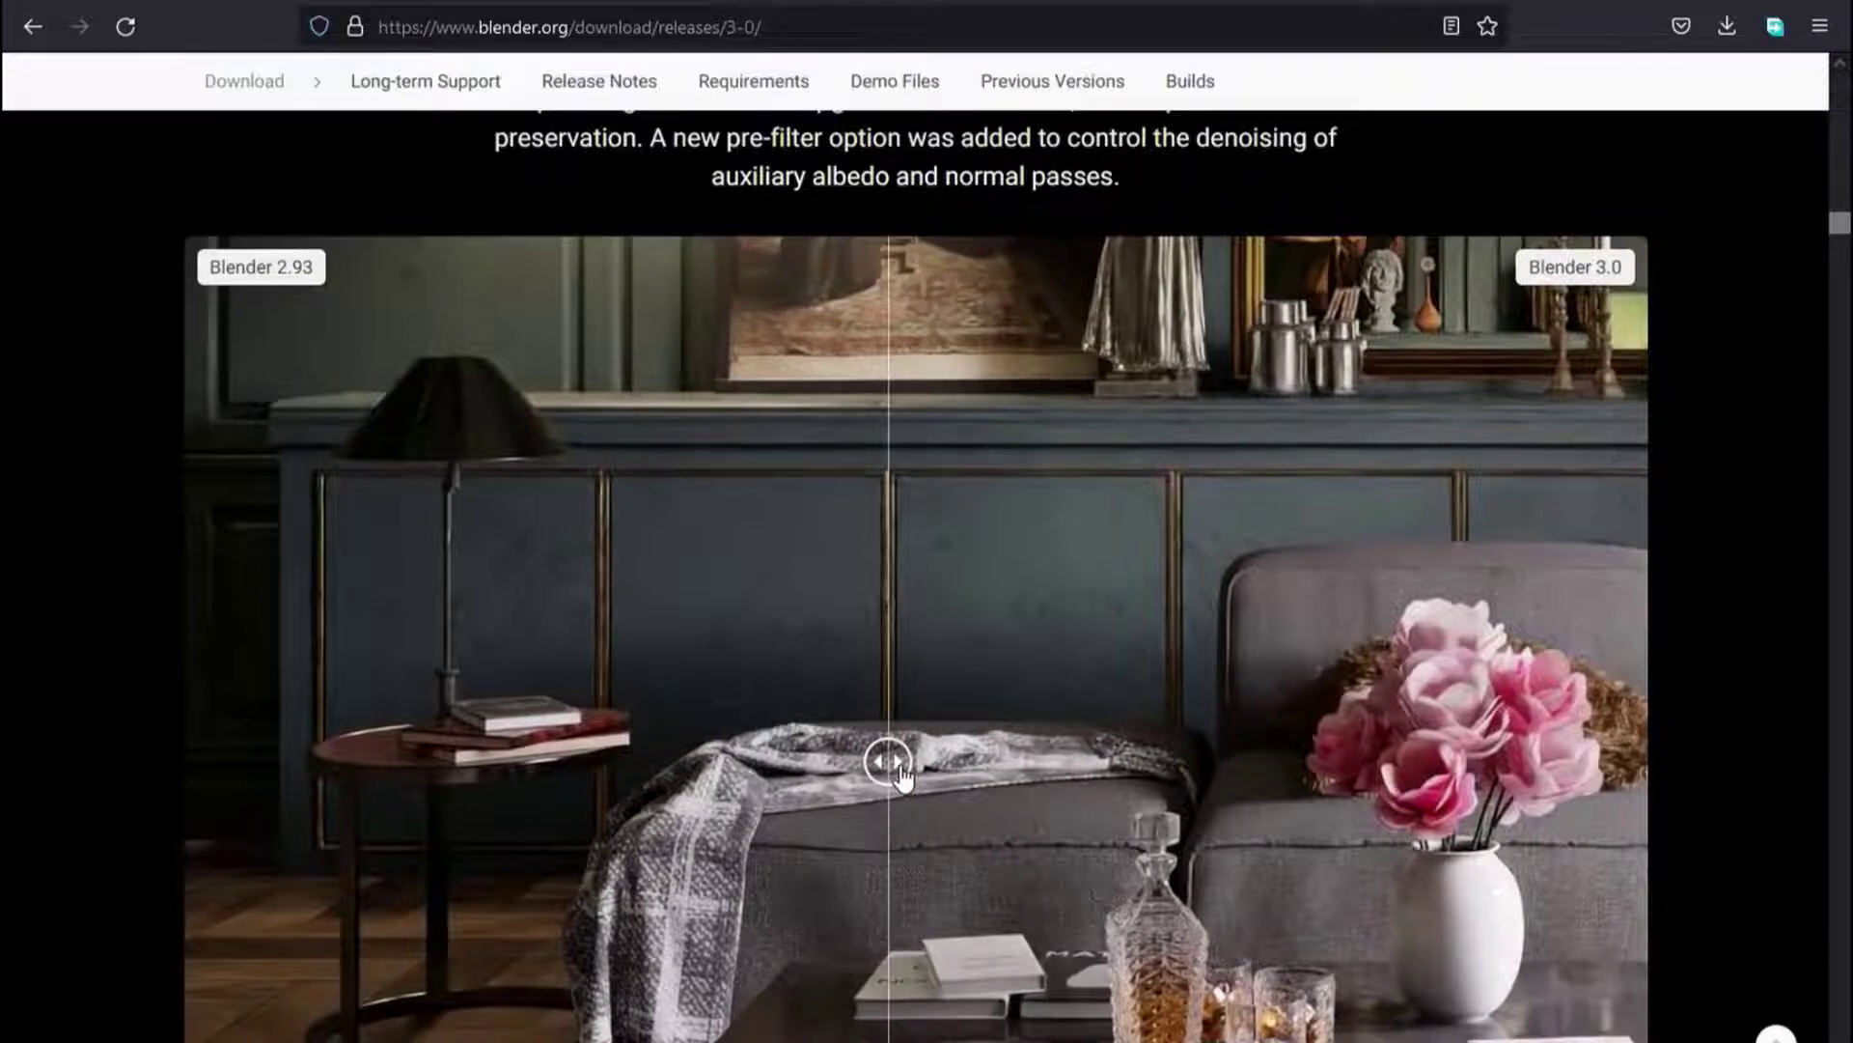
mouse_move(899, 778)
left_mouse_down()
mouse_move(1307, 769)
mouse_move(952, 807)
mouse_move(1428, 802)
mouse_move(1242, 869)
mouse_move(1120, 887)
mouse_move(1261, 895)
left_mouse_up()
Scroll to SHADOW TERMINATOR and nudge the snail comparison slider left
scroll(1254, 898, "down", 10)
scroll(1061, 763, "down", 4)
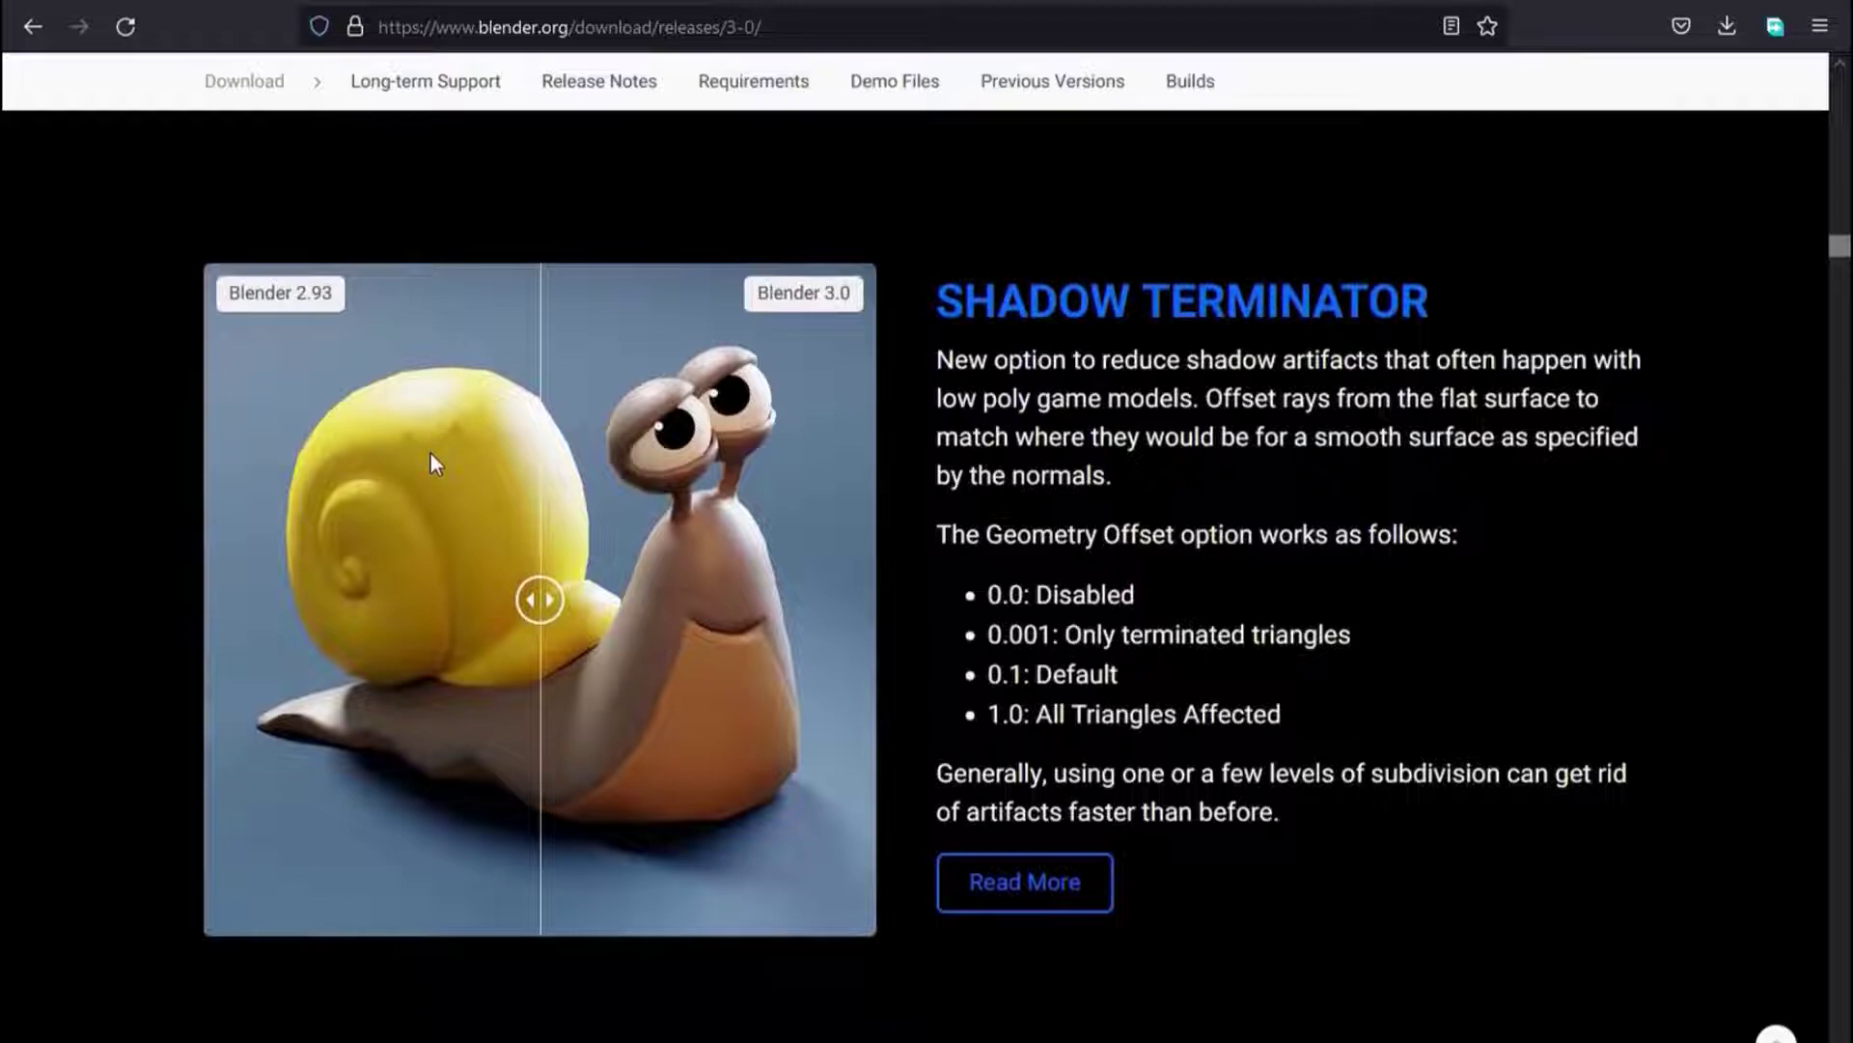
mouse_move(540, 600)
left_mouse_down()
mouse_move(373, 594)
mouse_move(437, 566)
left_mouse_up()
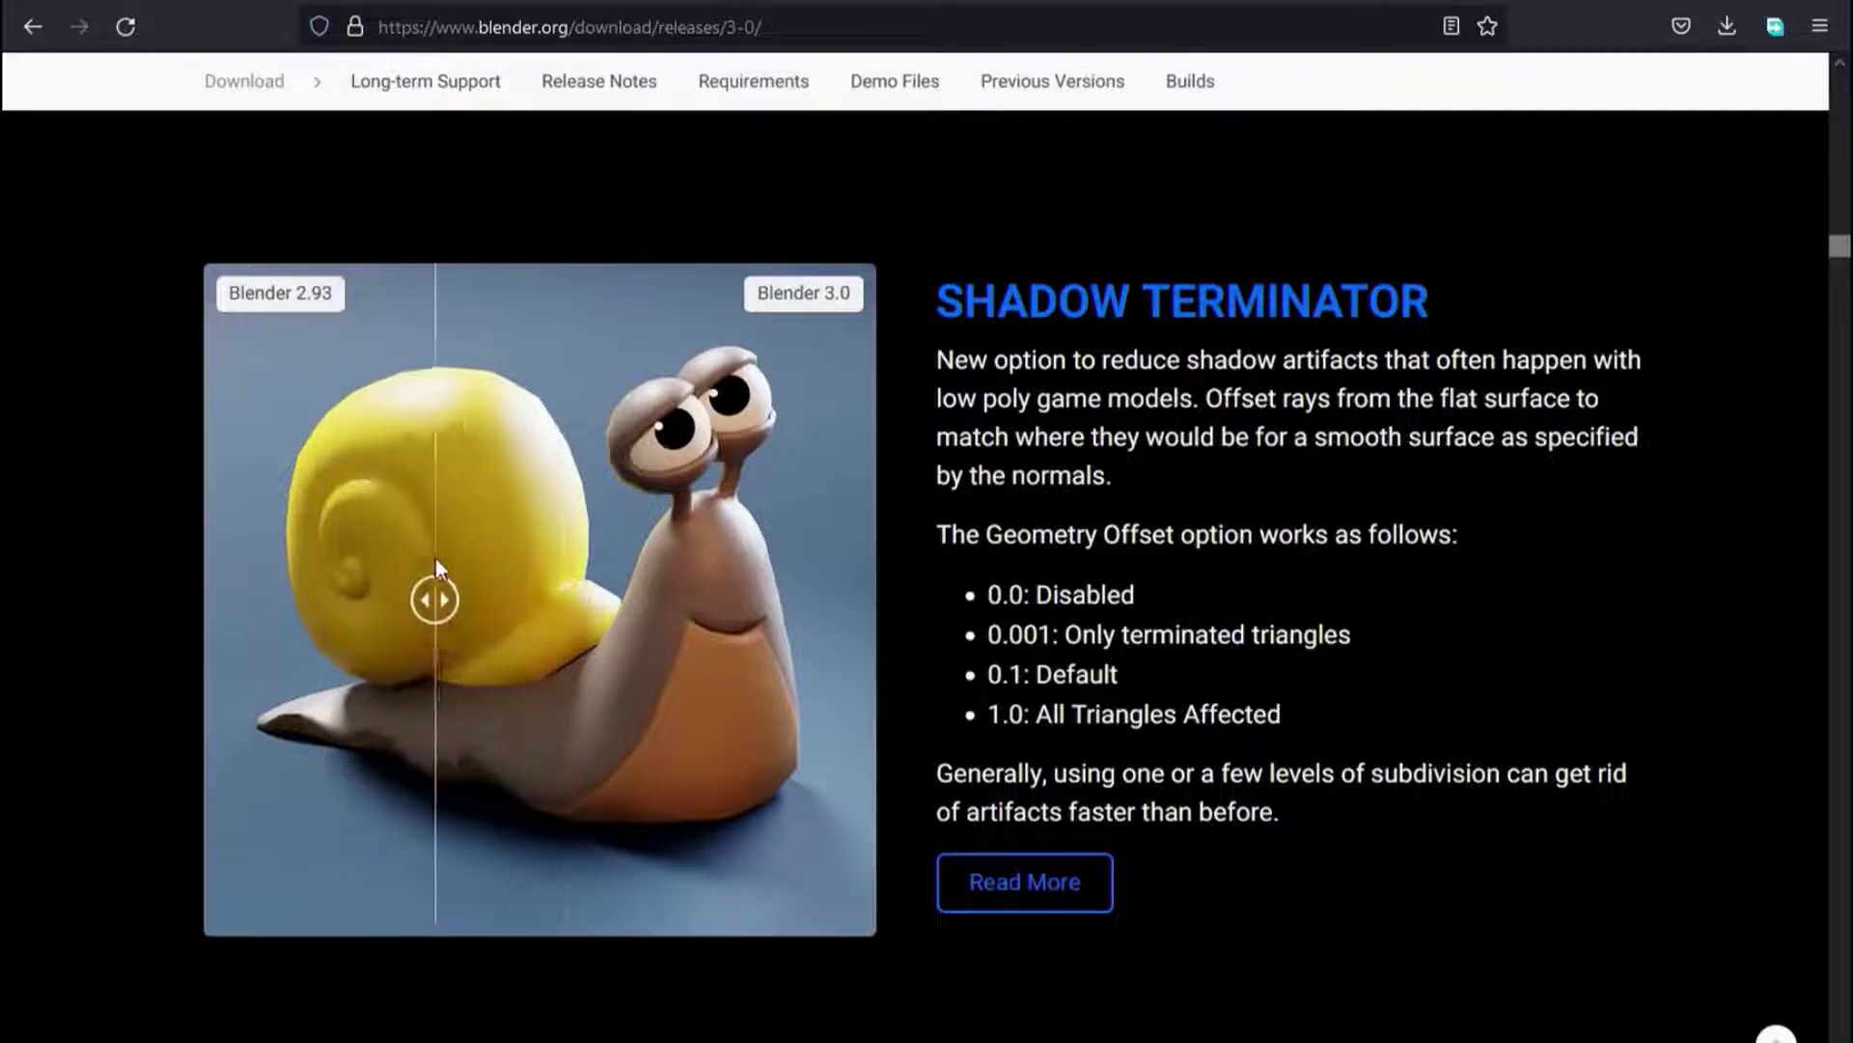
scroll(461, 554, "down", 5)
Scroll the release notes past the shadow catcher and Skin Care anisotropy comparison
scroll(461, 554, "down", 3)
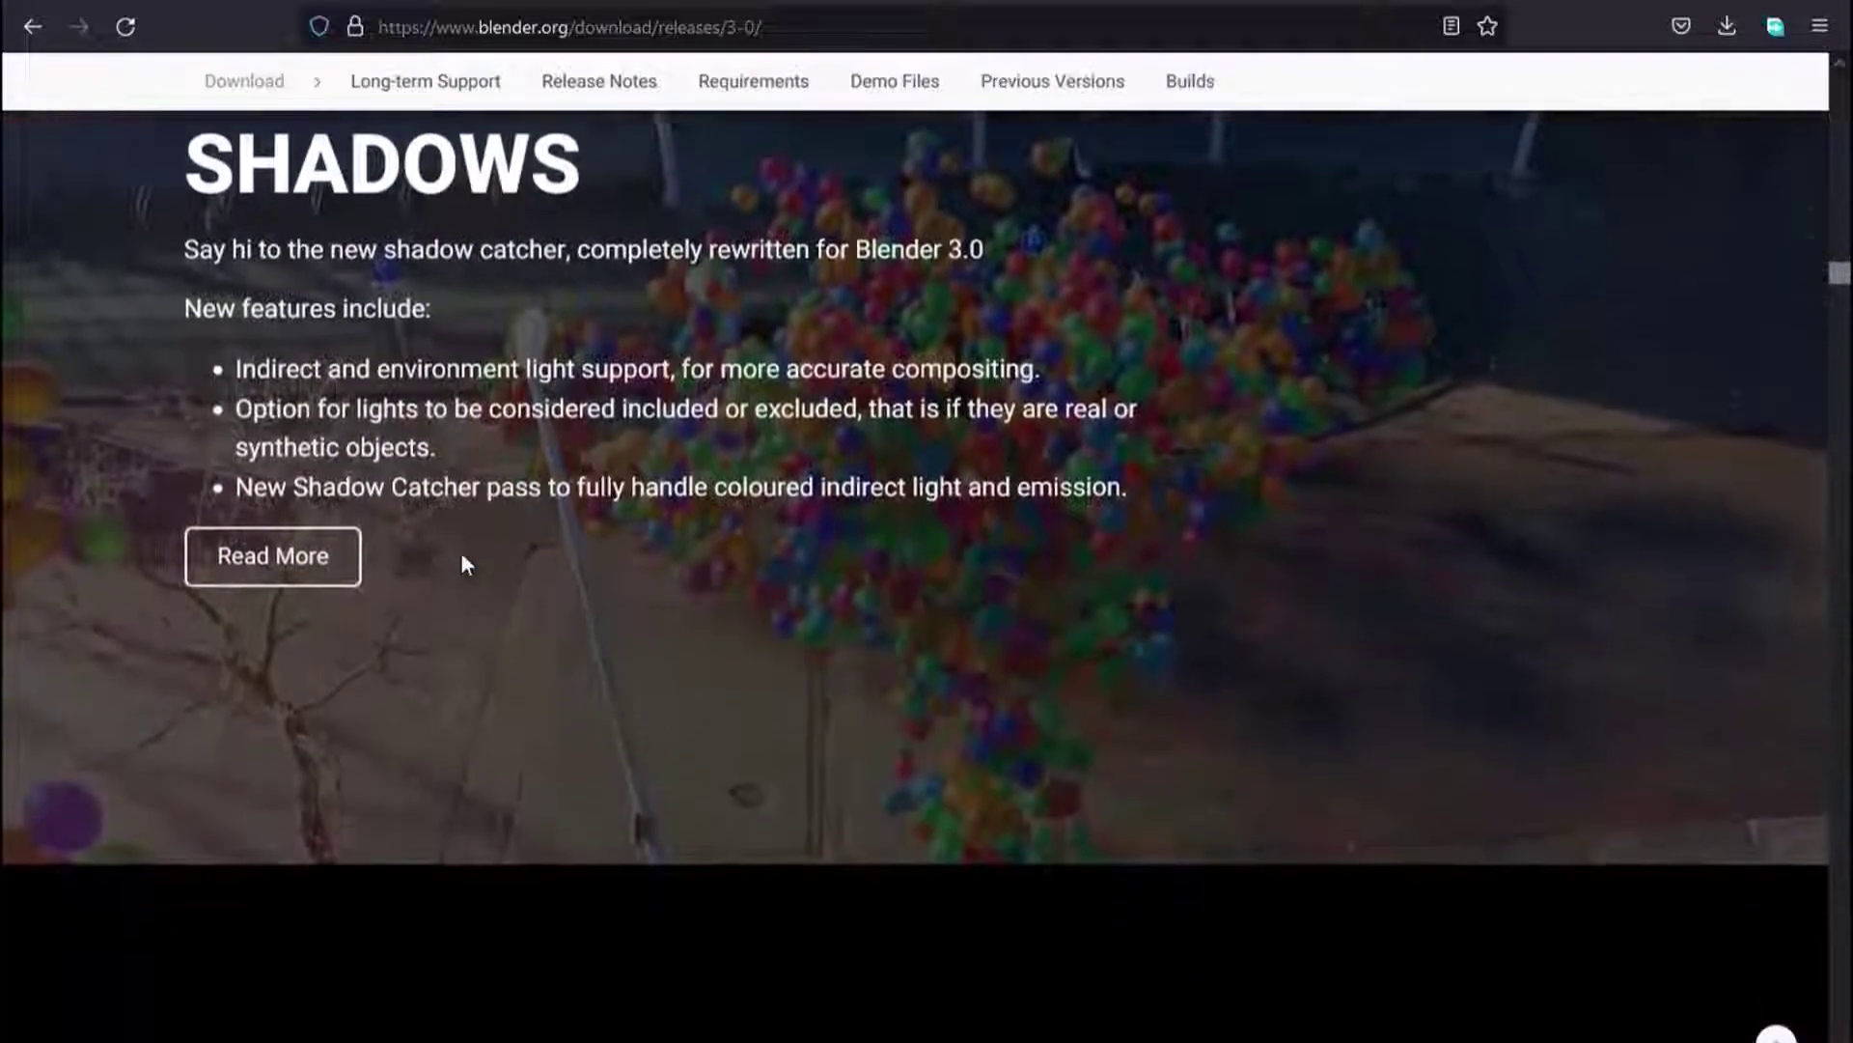
scroll(464, 558, "down", 8)
scroll(1202, 632, "up", 1)
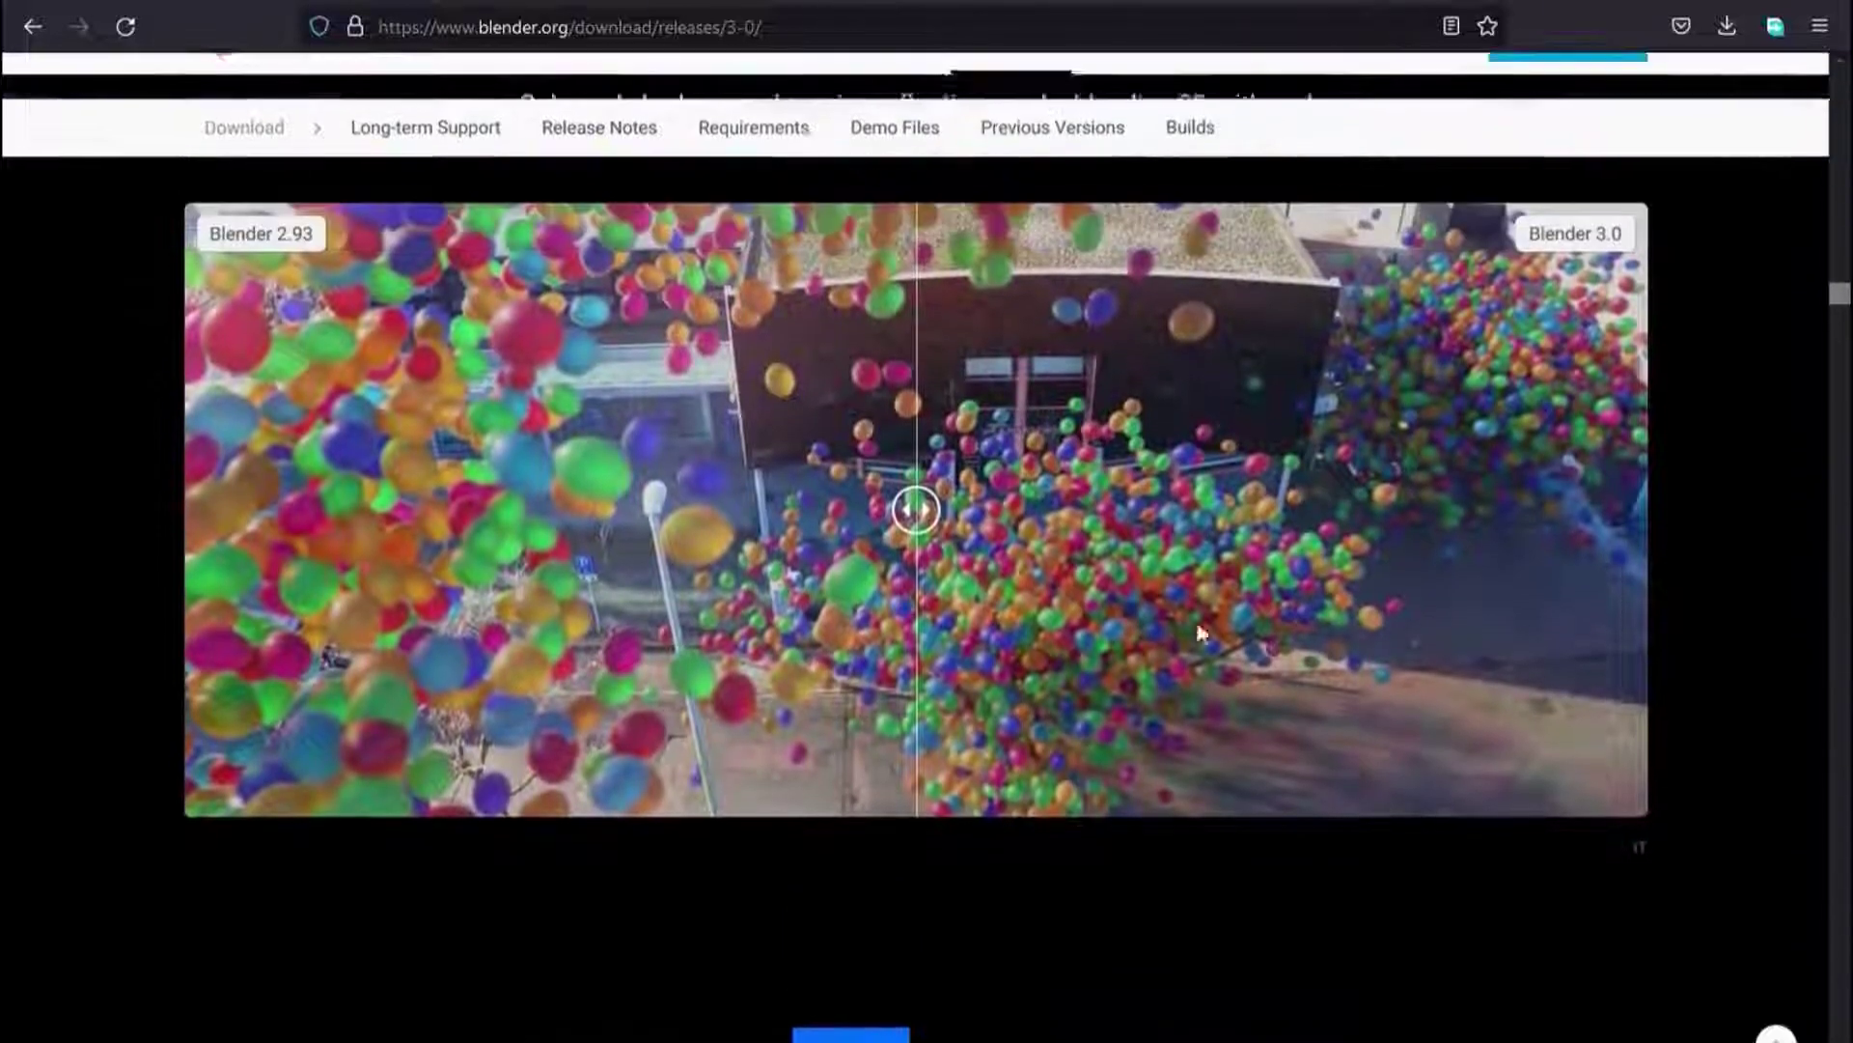
scroll(1149, 701, "down", 2)
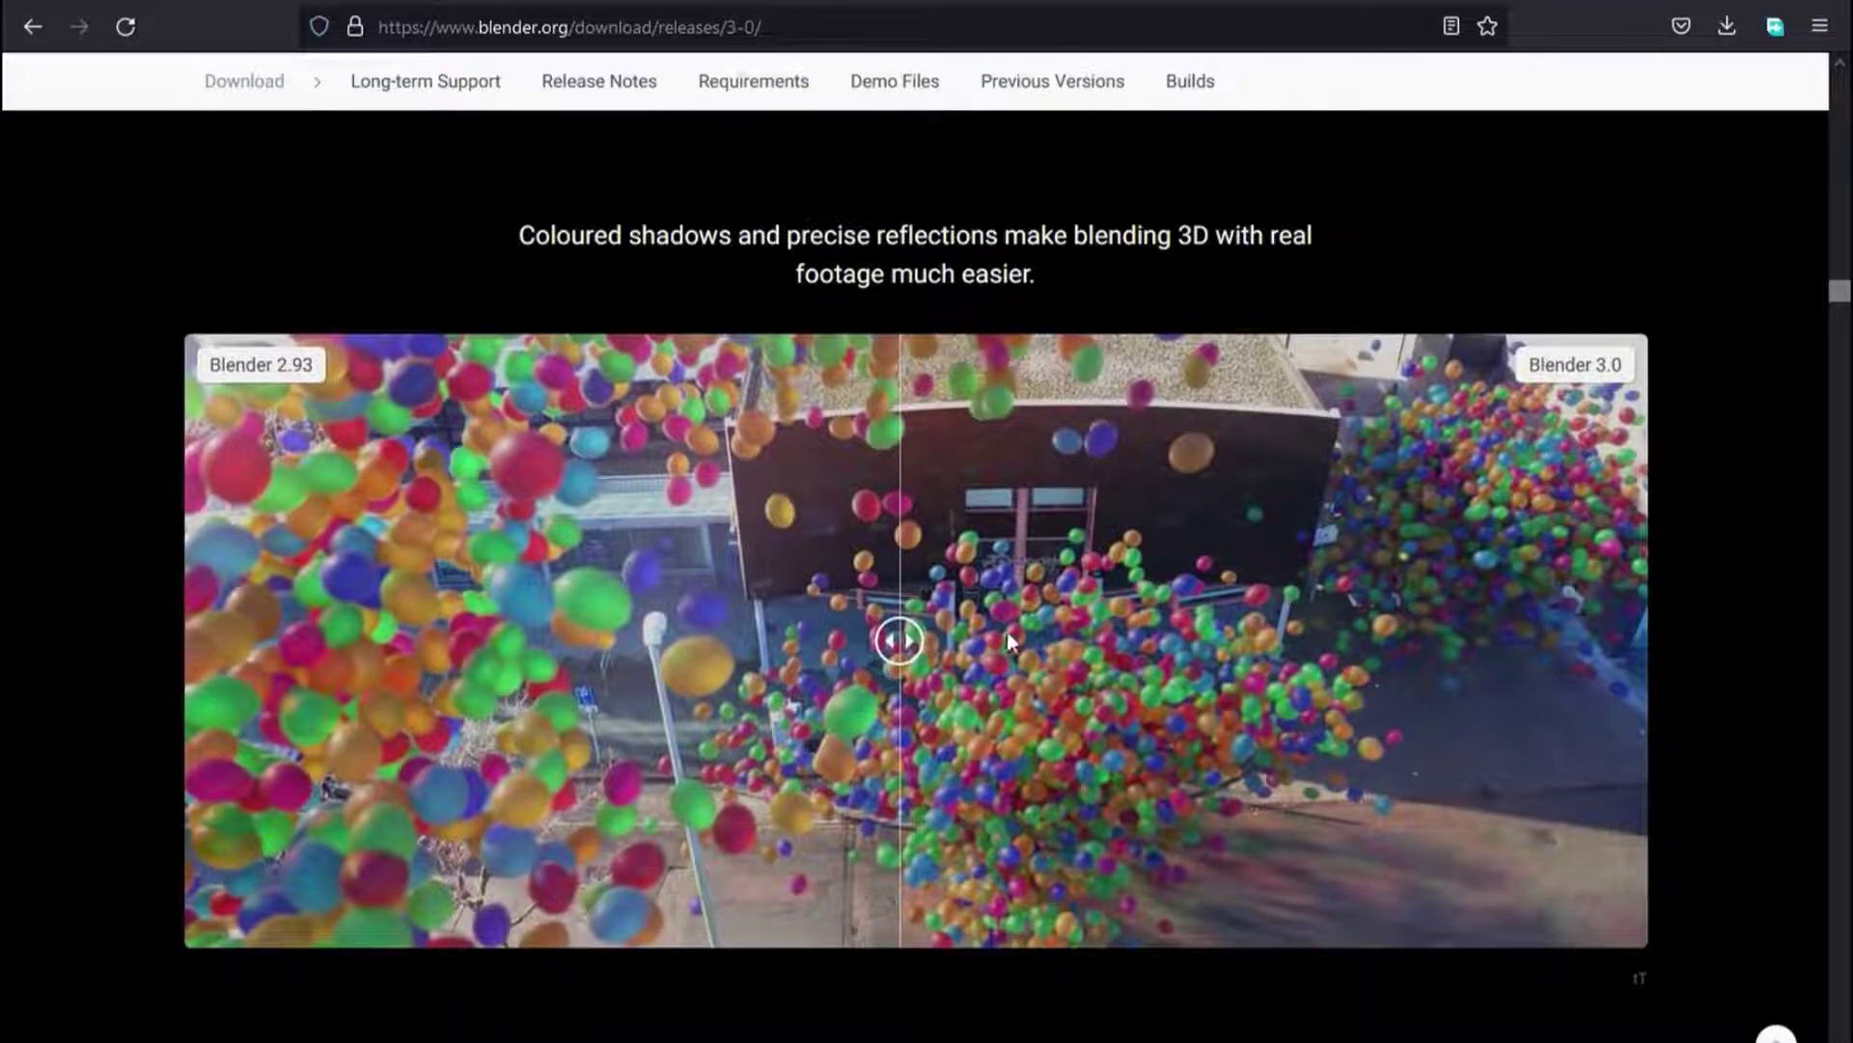
scroll(905, 645, "down", 4)
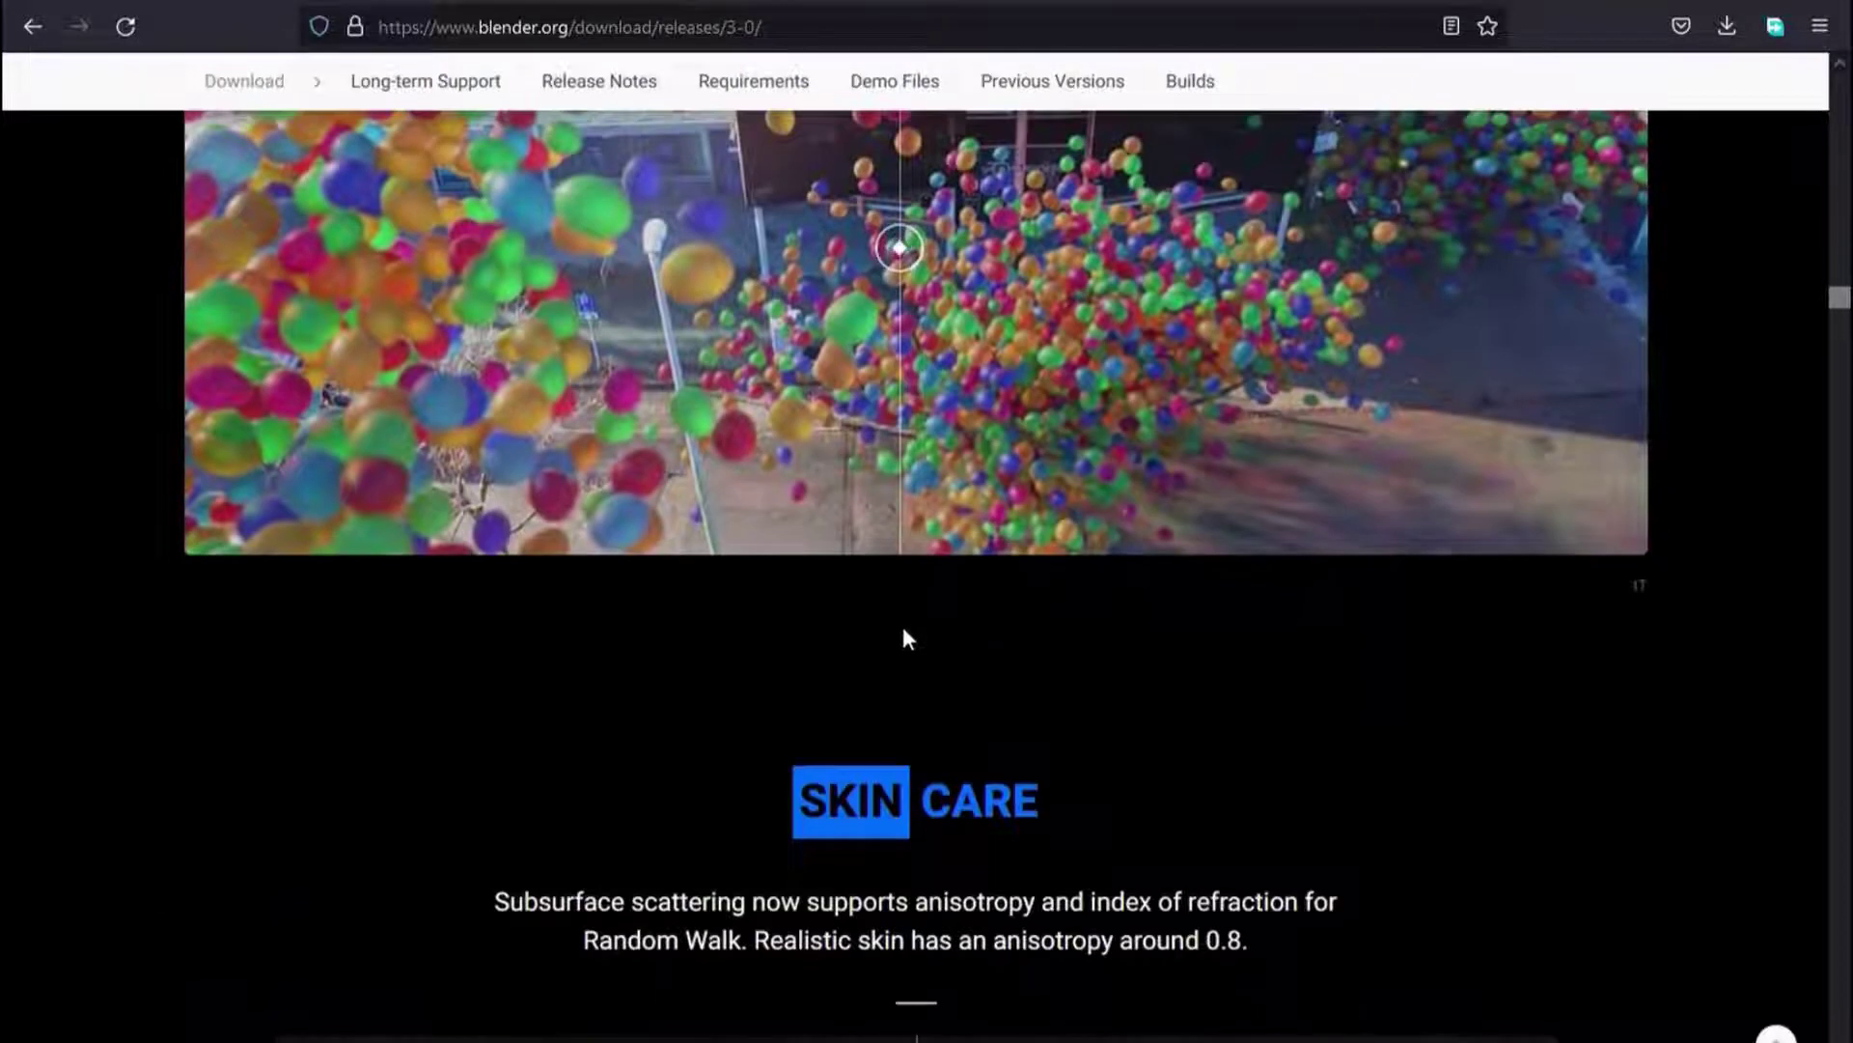
scroll(903, 642, "down", 5)
scroll(902, 642, "down", 4)
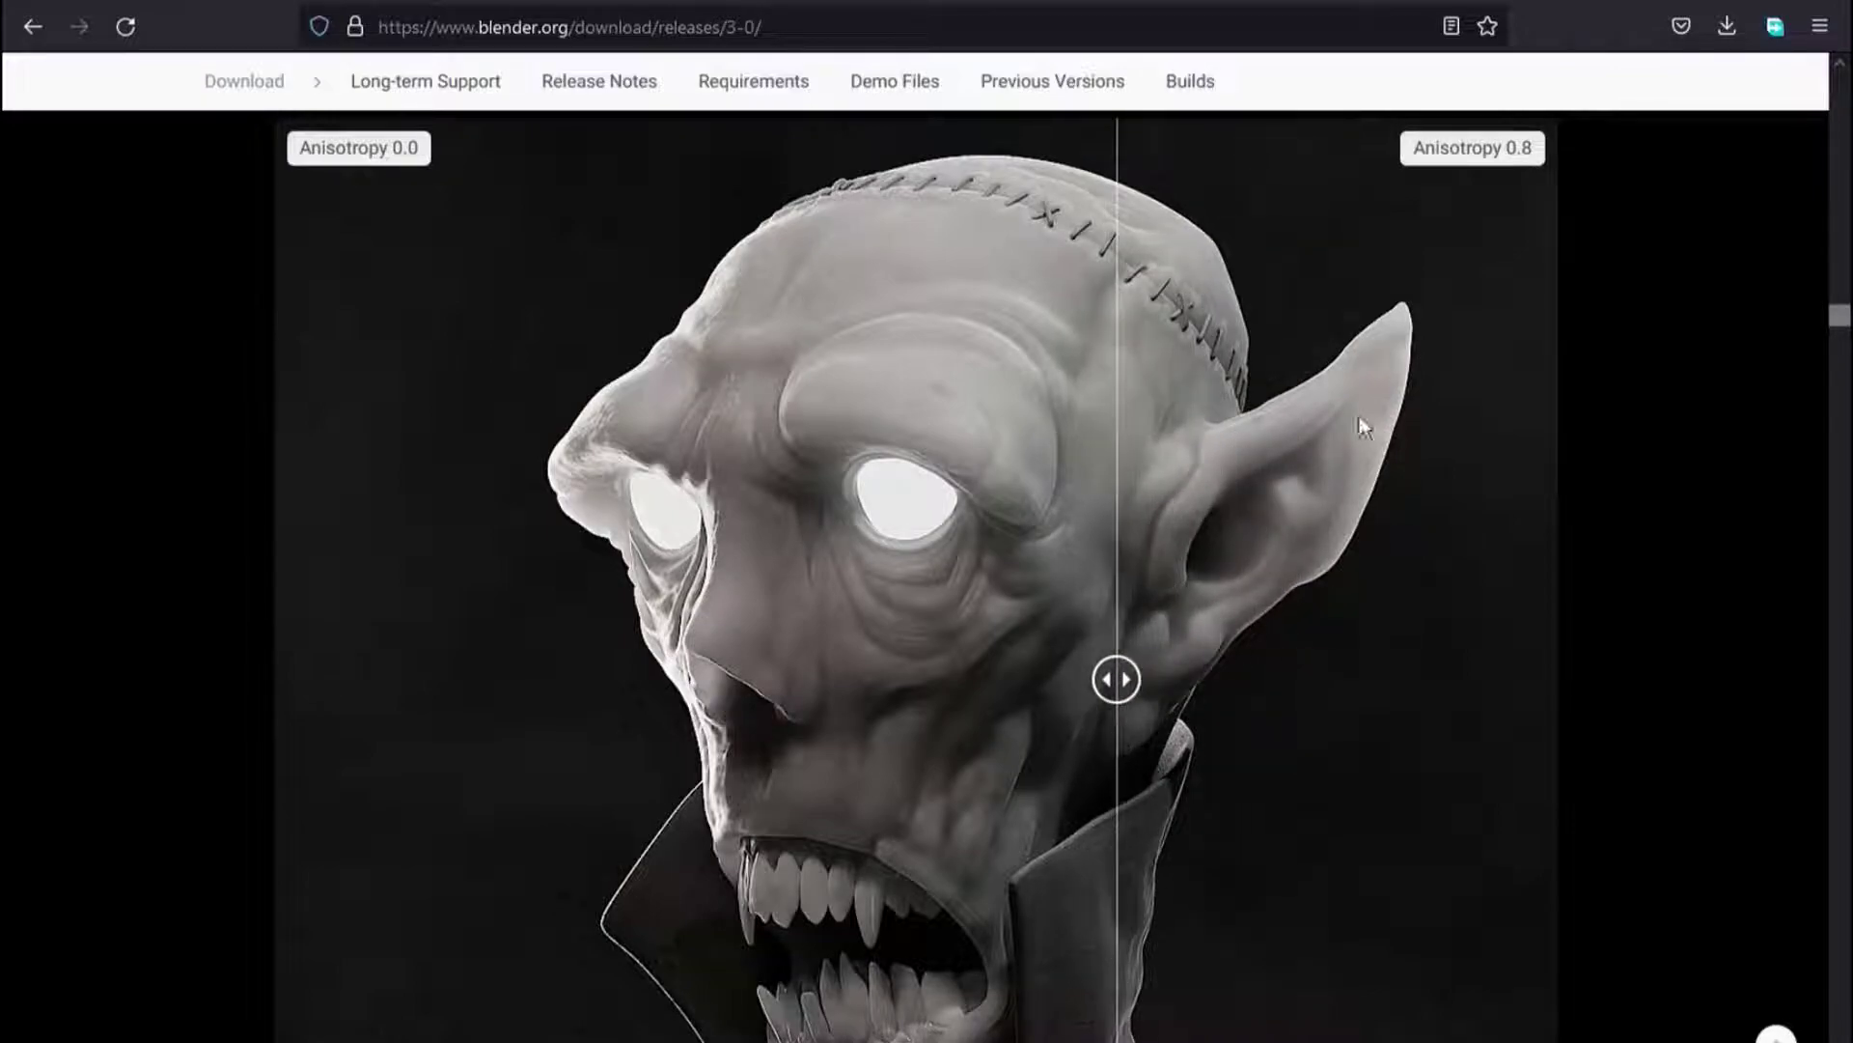
scroll(1323, 492, "up", 4)
scroll(1323, 493, "down", 6)
scroll(1323, 492, "down", 5)
scroll(1324, 495, "up", 9)
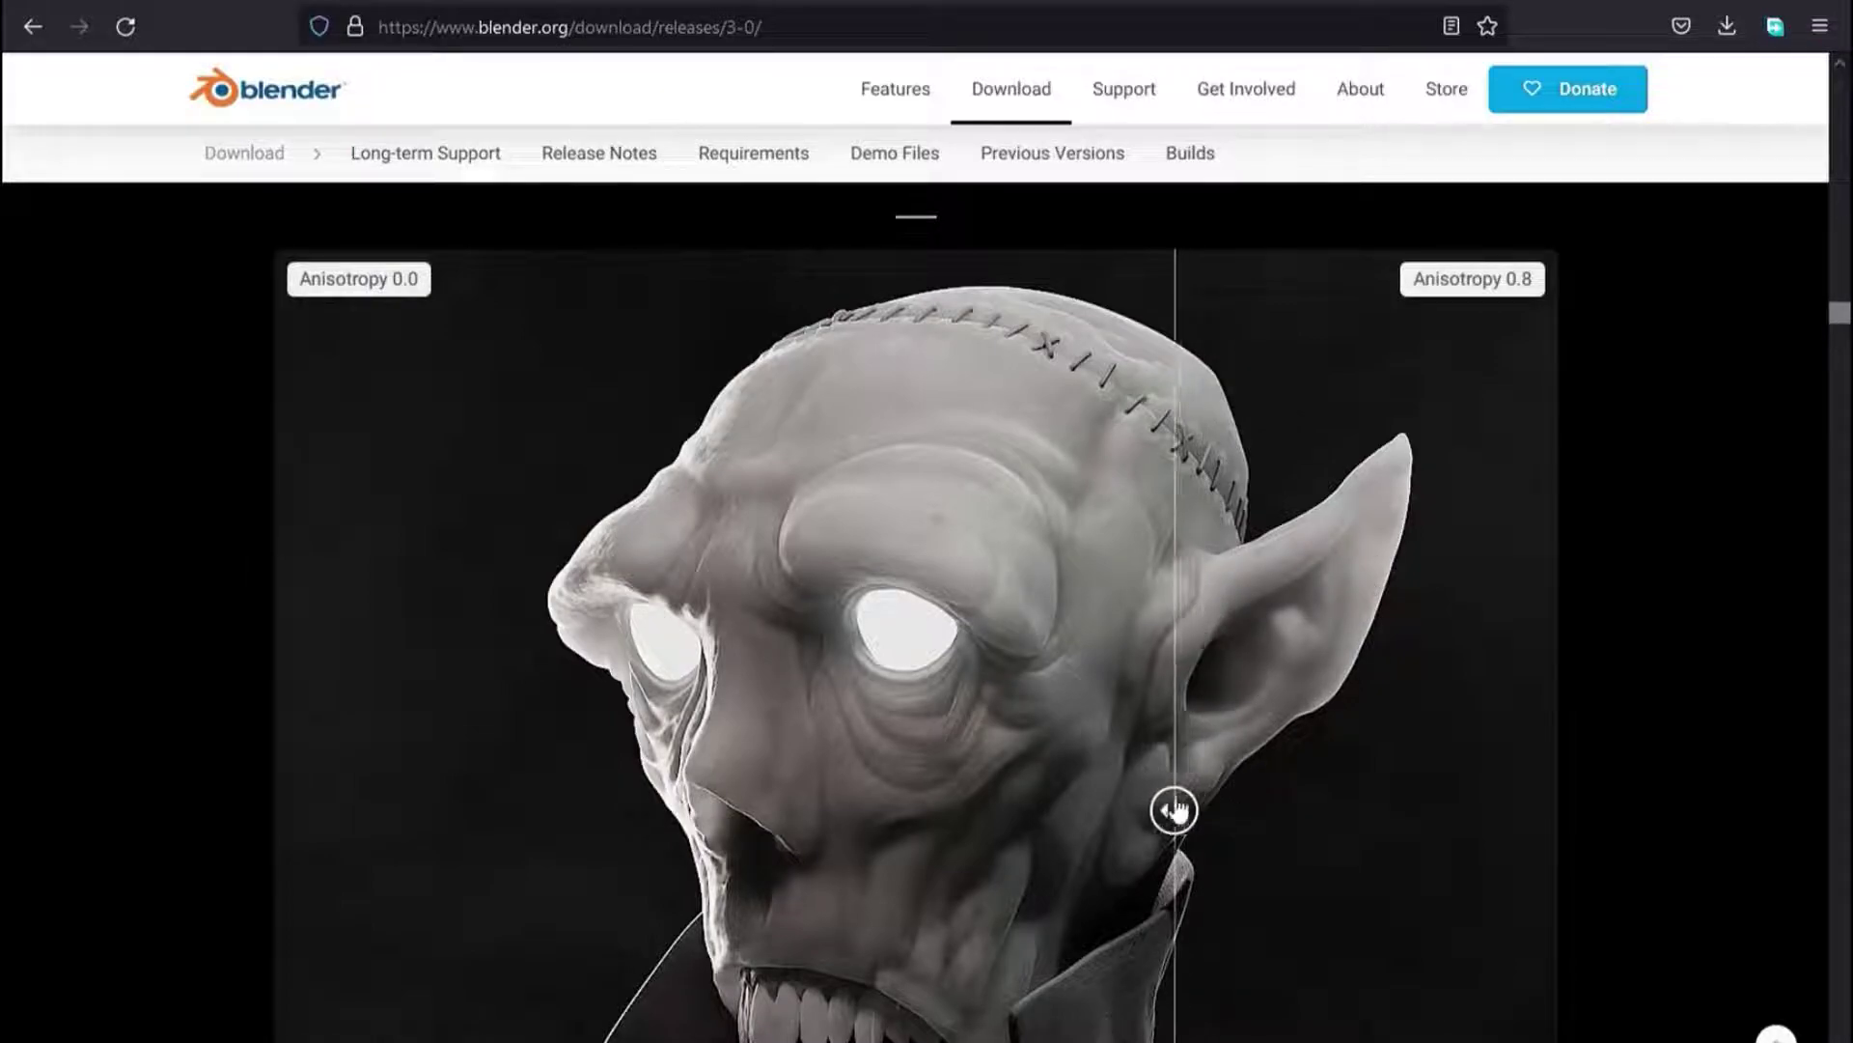
Scroll through Asset Browser, Geometry Nodes and Eevee Attributes to the USER INTERFACE section
scroll(885, 797, "down", 10)
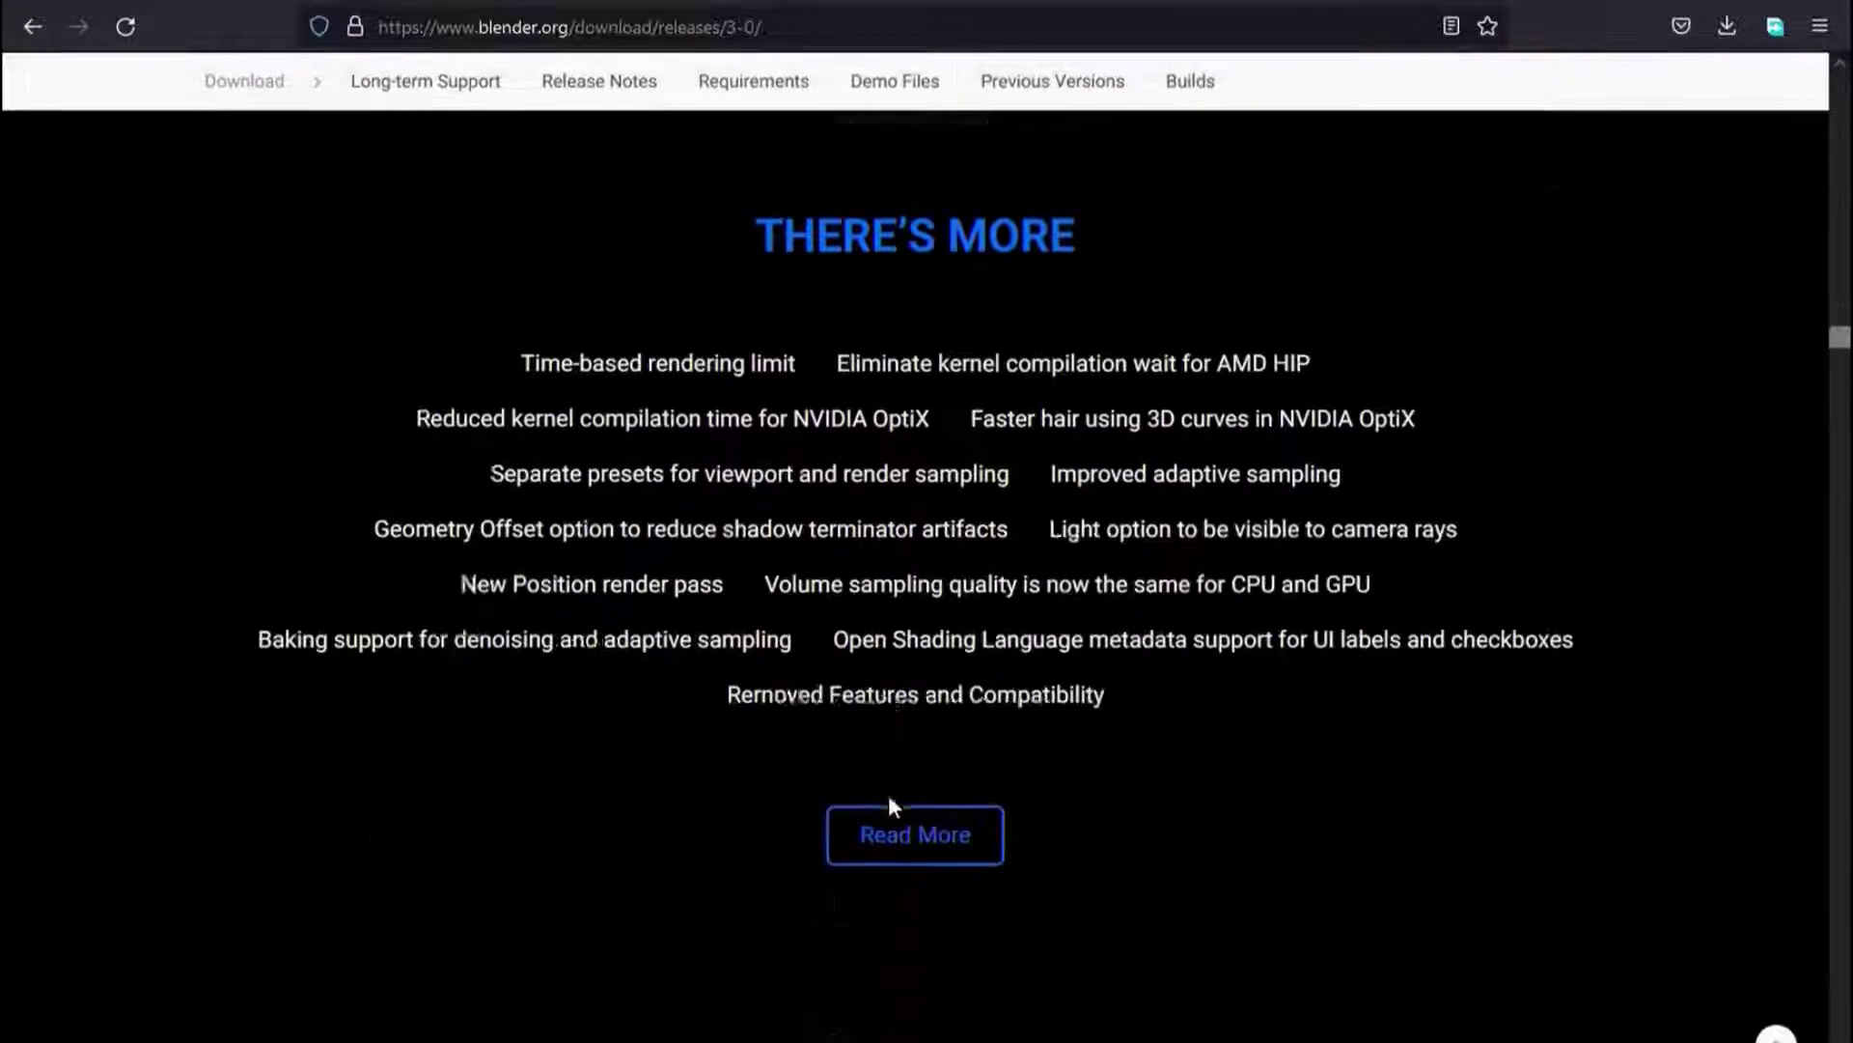
scroll(888, 795, "up", 5)
scroll(889, 786, "up", 3)
scroll(897, 560, "down", 5)
scroll(868, 606, "down", 5)
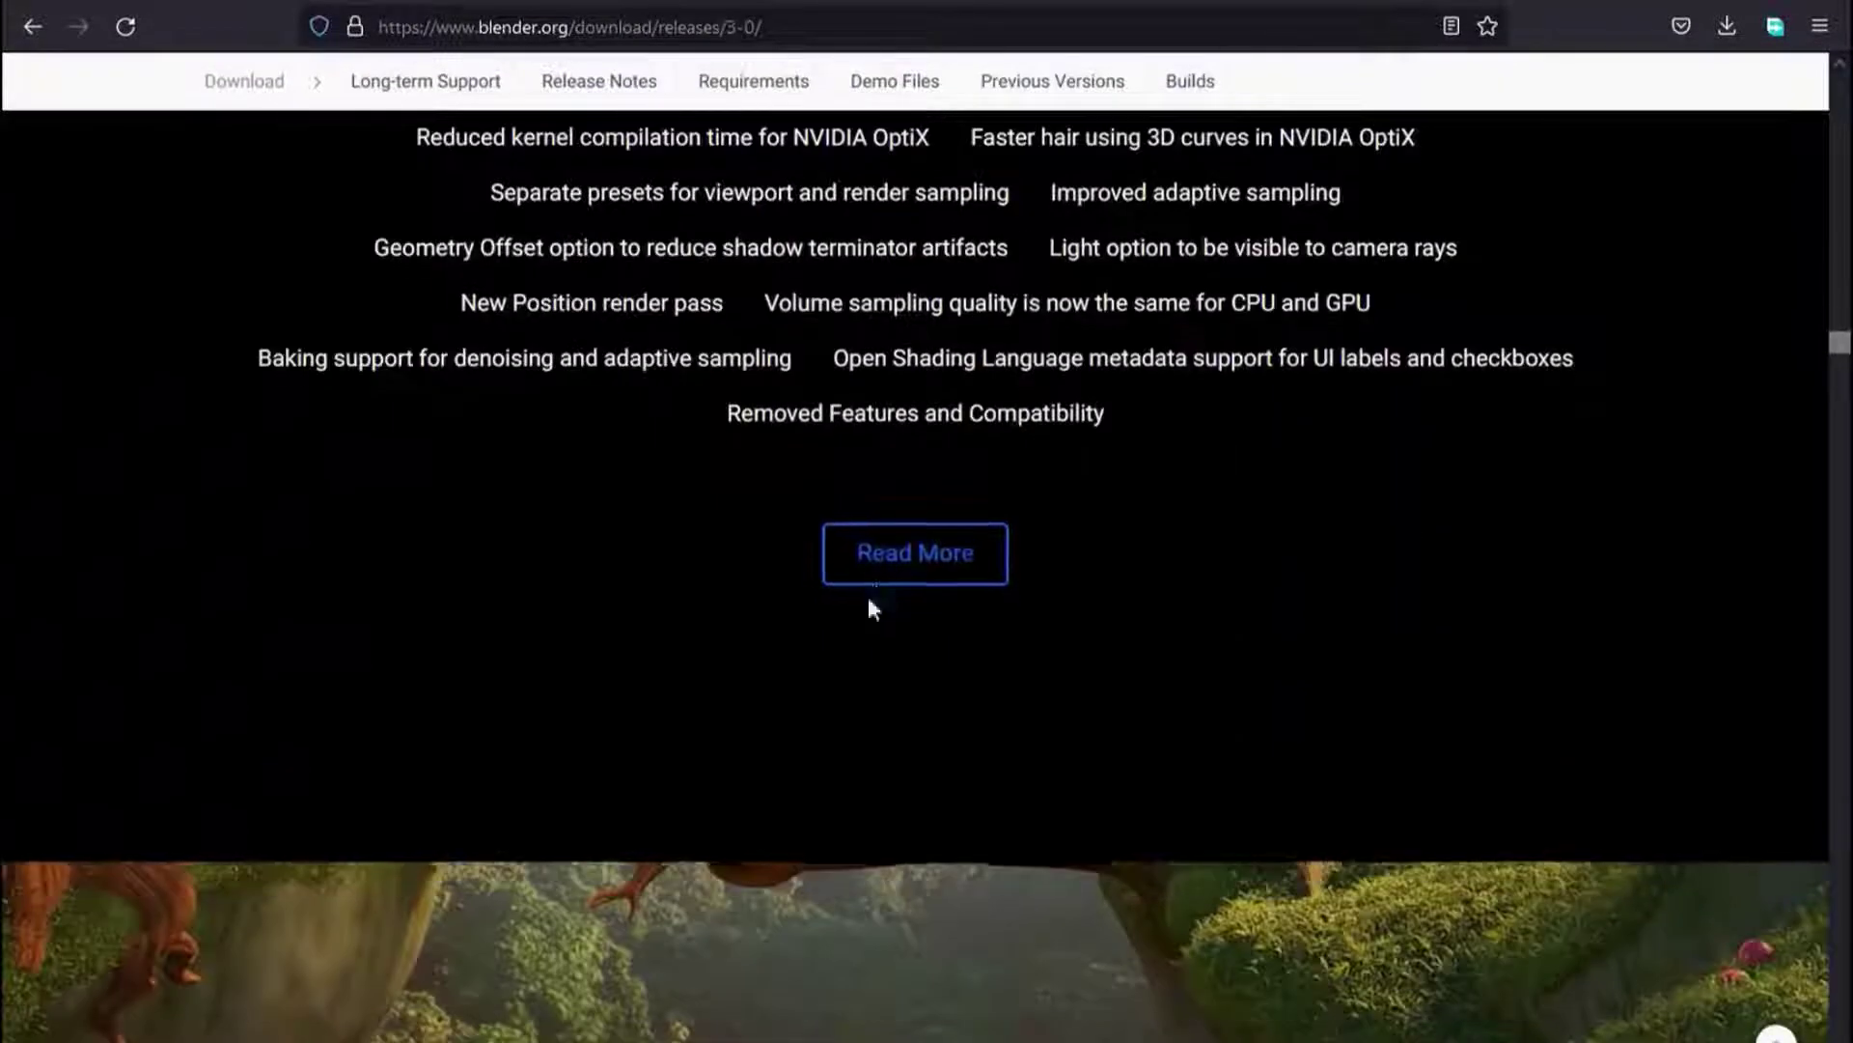
scroll(869, 606, "down", 5)
scroll(869, 606, "down", 5)
scroll(869, 606, "down", 5)
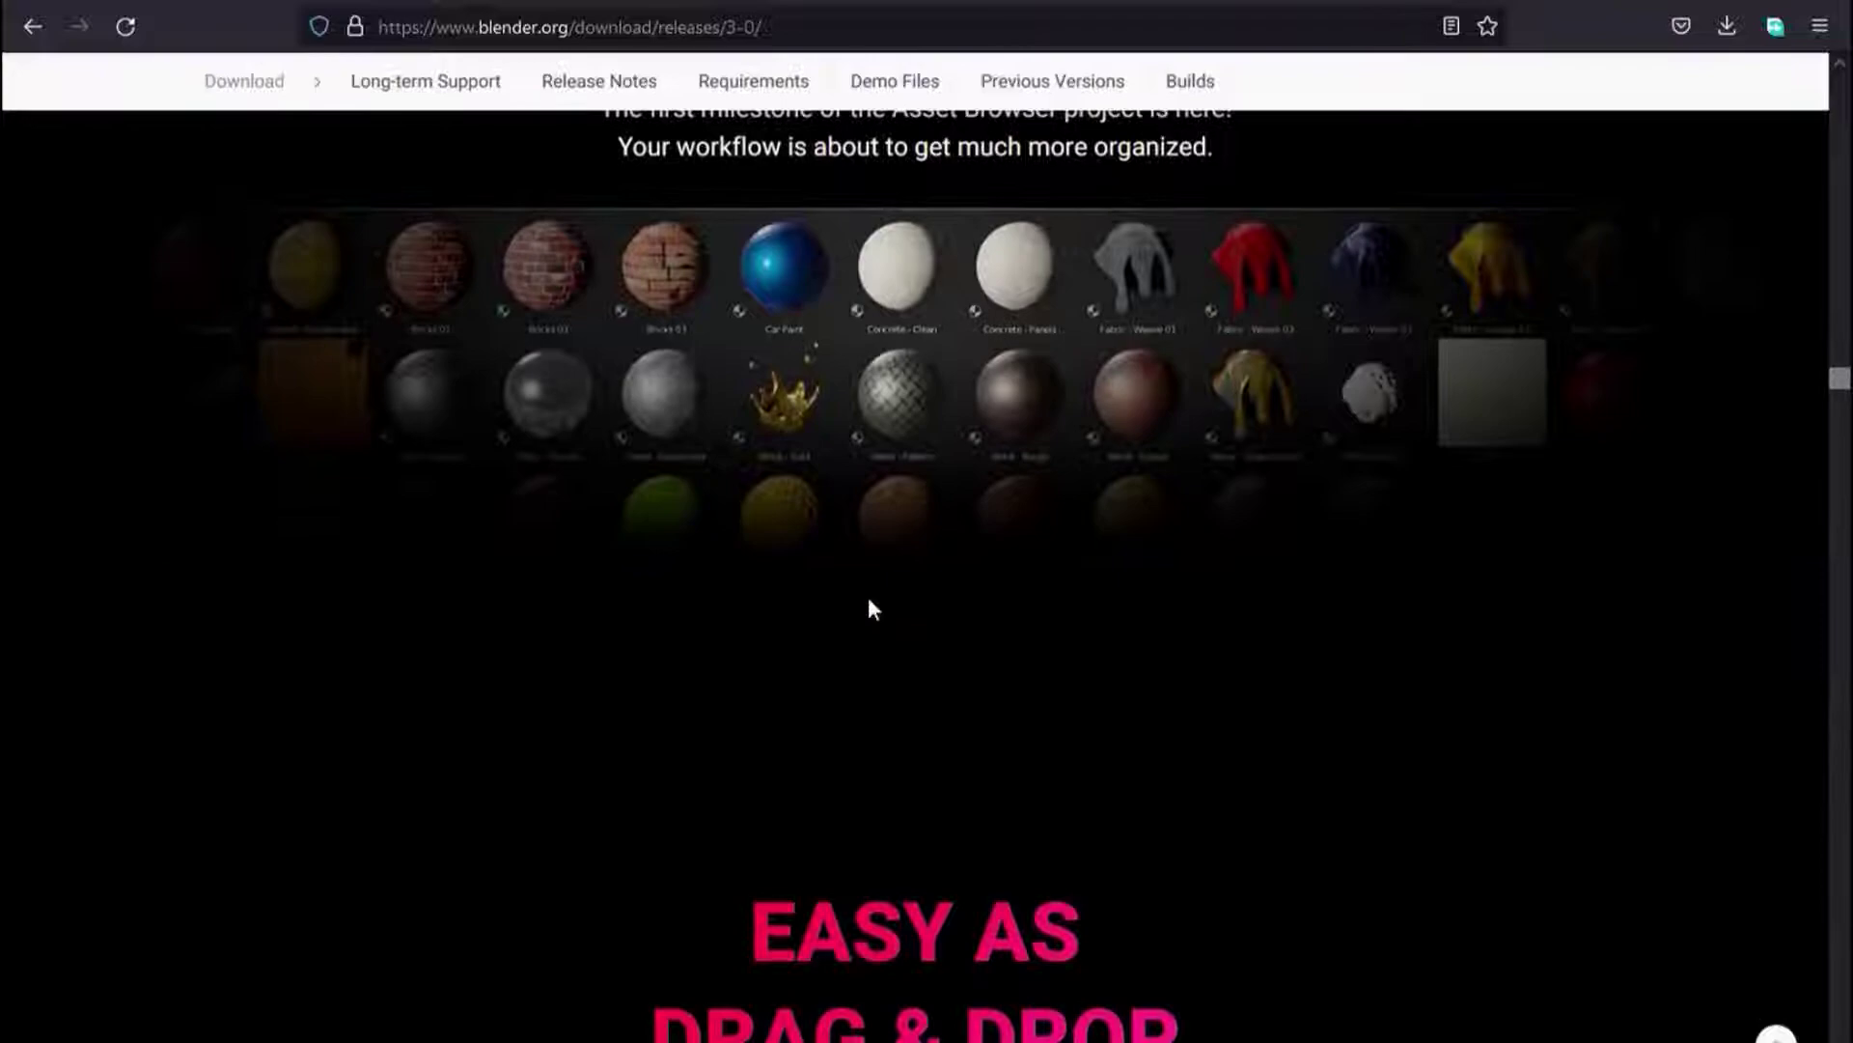
scroll(869, 606, "down", 5)
scroll(869, 606, "down", 2)
scroll(888, 637, "down", 3)
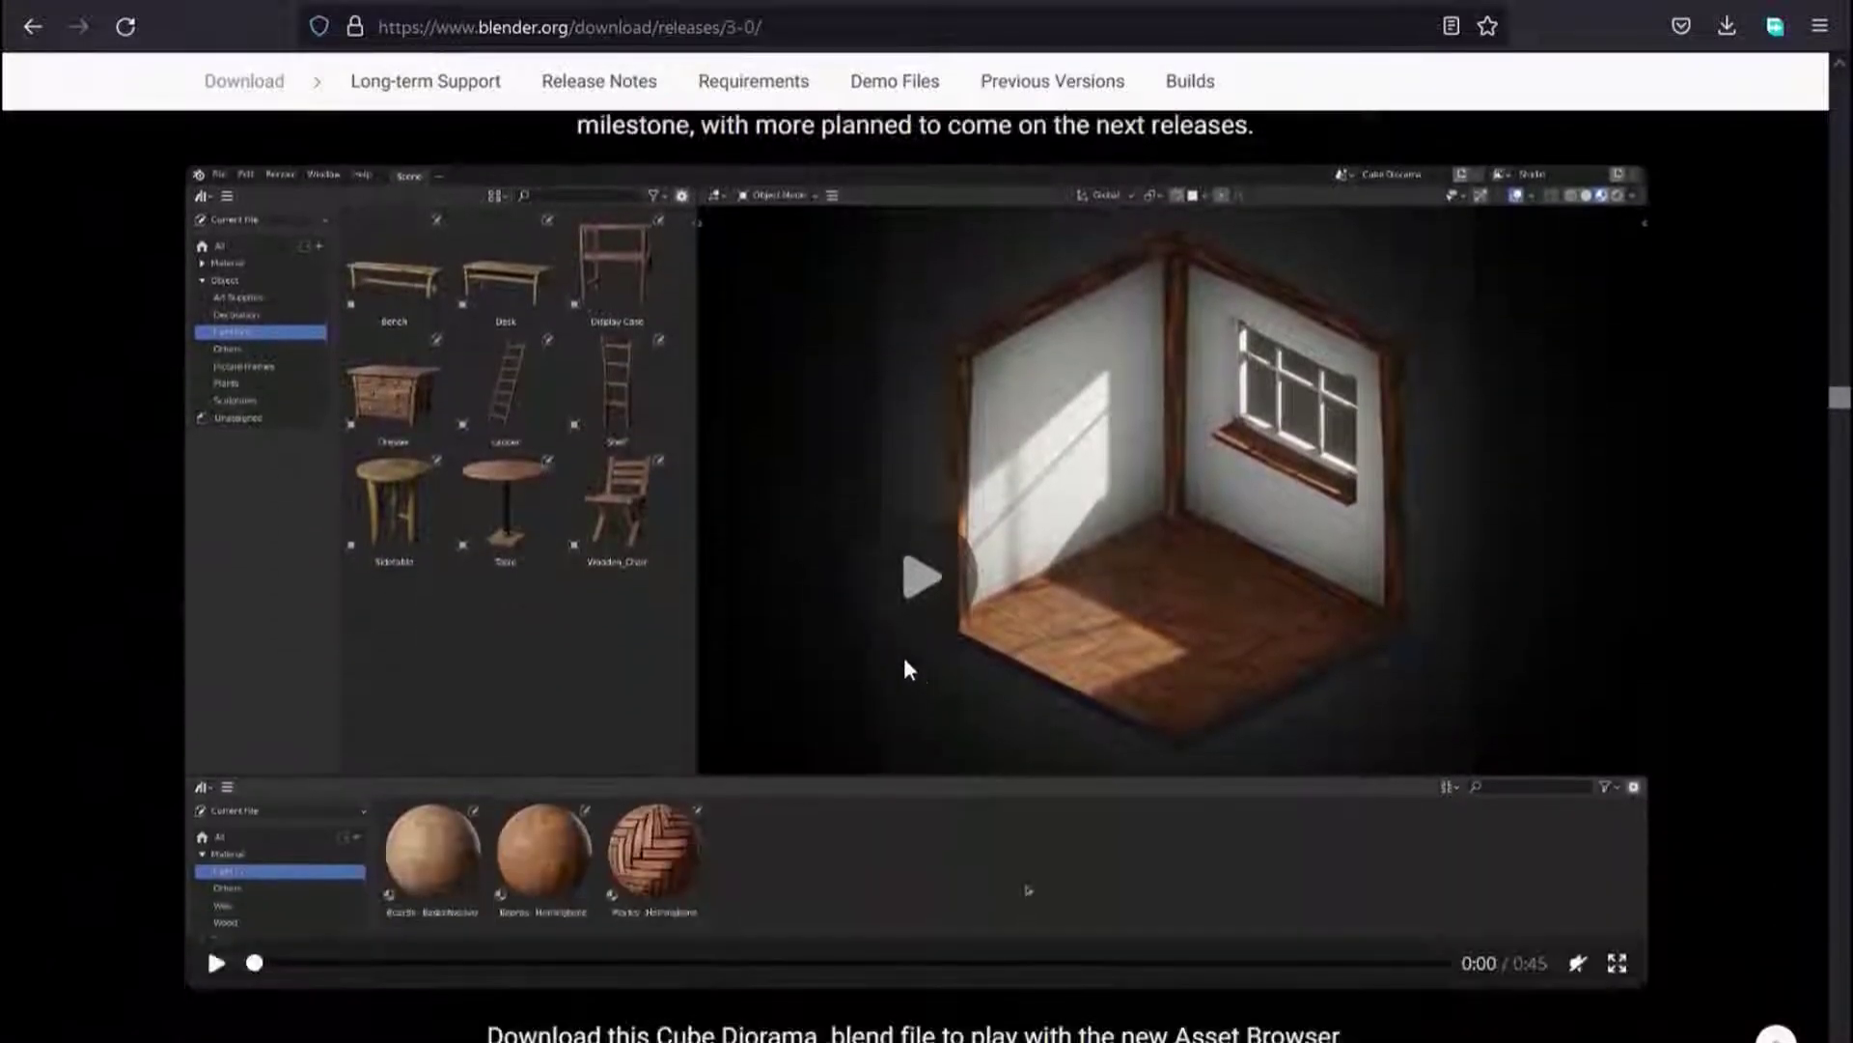
scroll(917, 617, "down", 6)
scroll(816, 716, "down", 6)
scroll(815, 712, "down", 6)
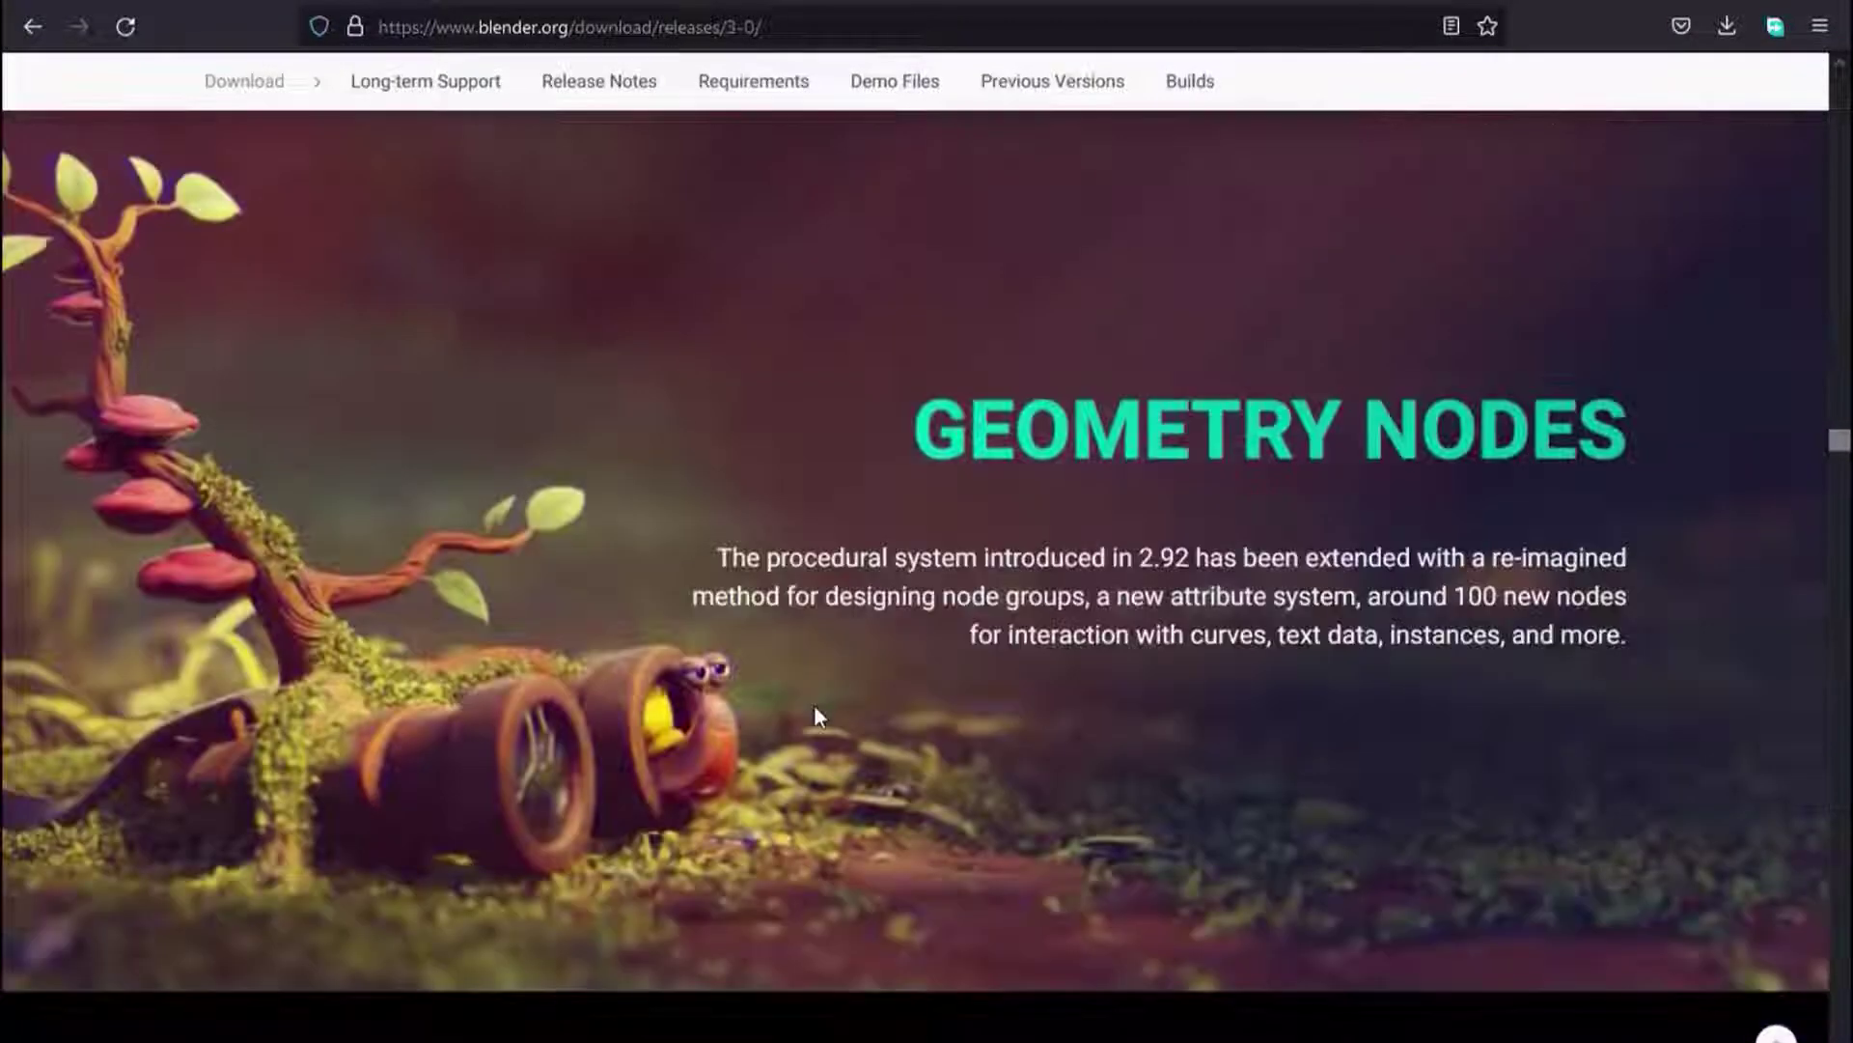
scroll(814, 711, "down", 5)
scroll(819, 716, "down", 3)
scroll(817, 714, "down", 4)
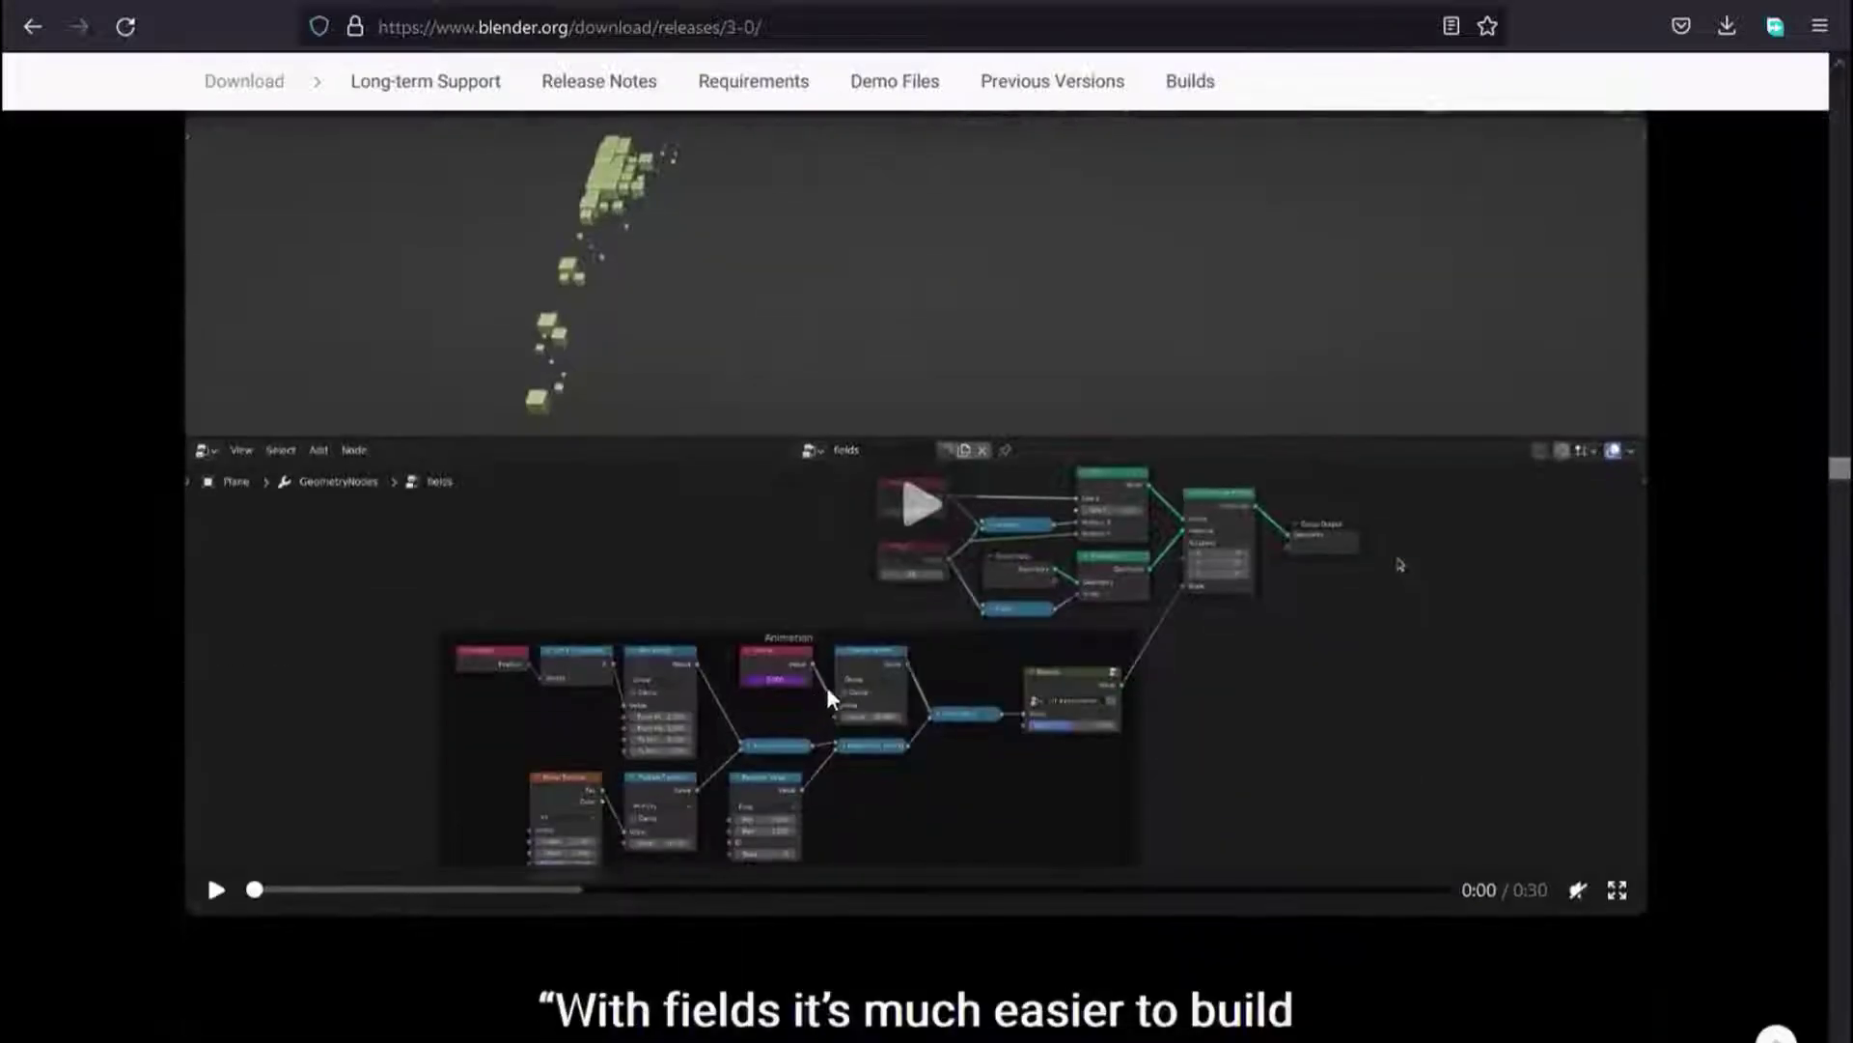
scroll(907, 560, "down", 1)
scroll(901, 570, "down", 3)
scroll(902, 570, "down", 5)
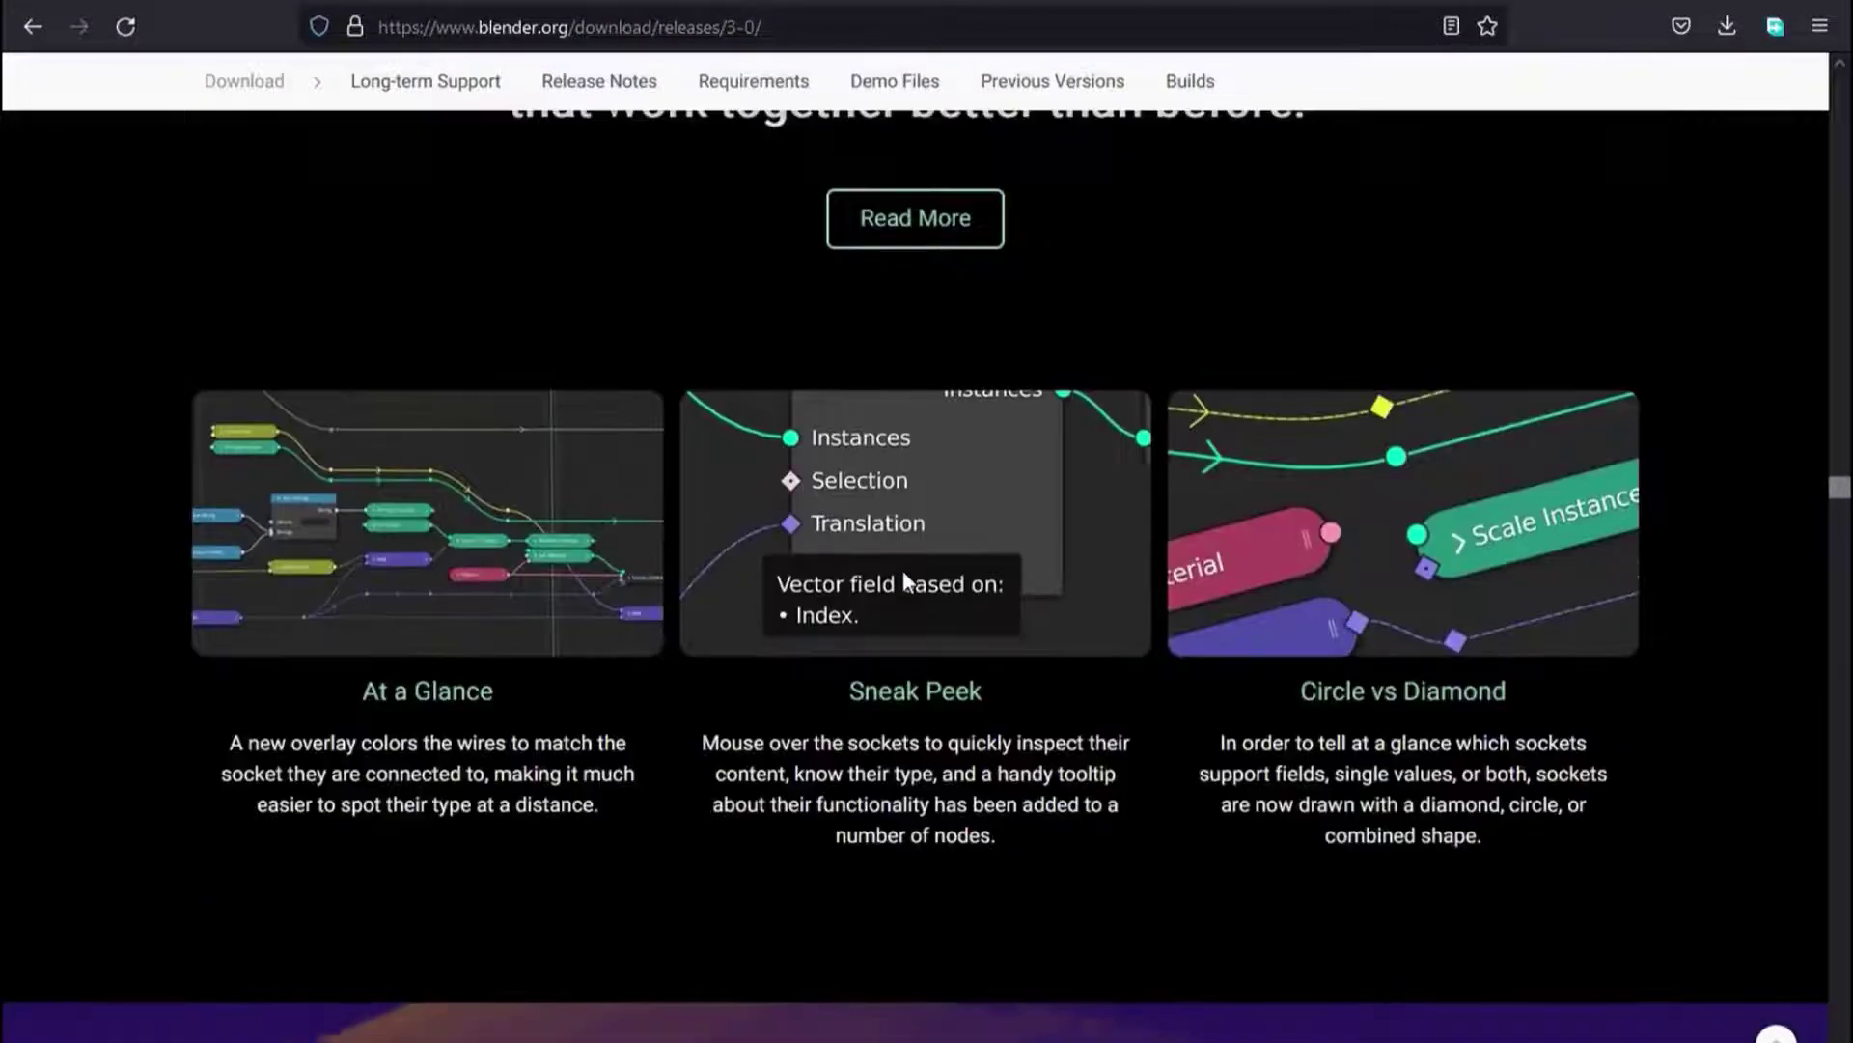
scroll(901, 570, "down", 1)
scroll(902, 570, "down", 6)
scroll(902, 569, "down", 6)
scroll(901, 570, "down", 3)
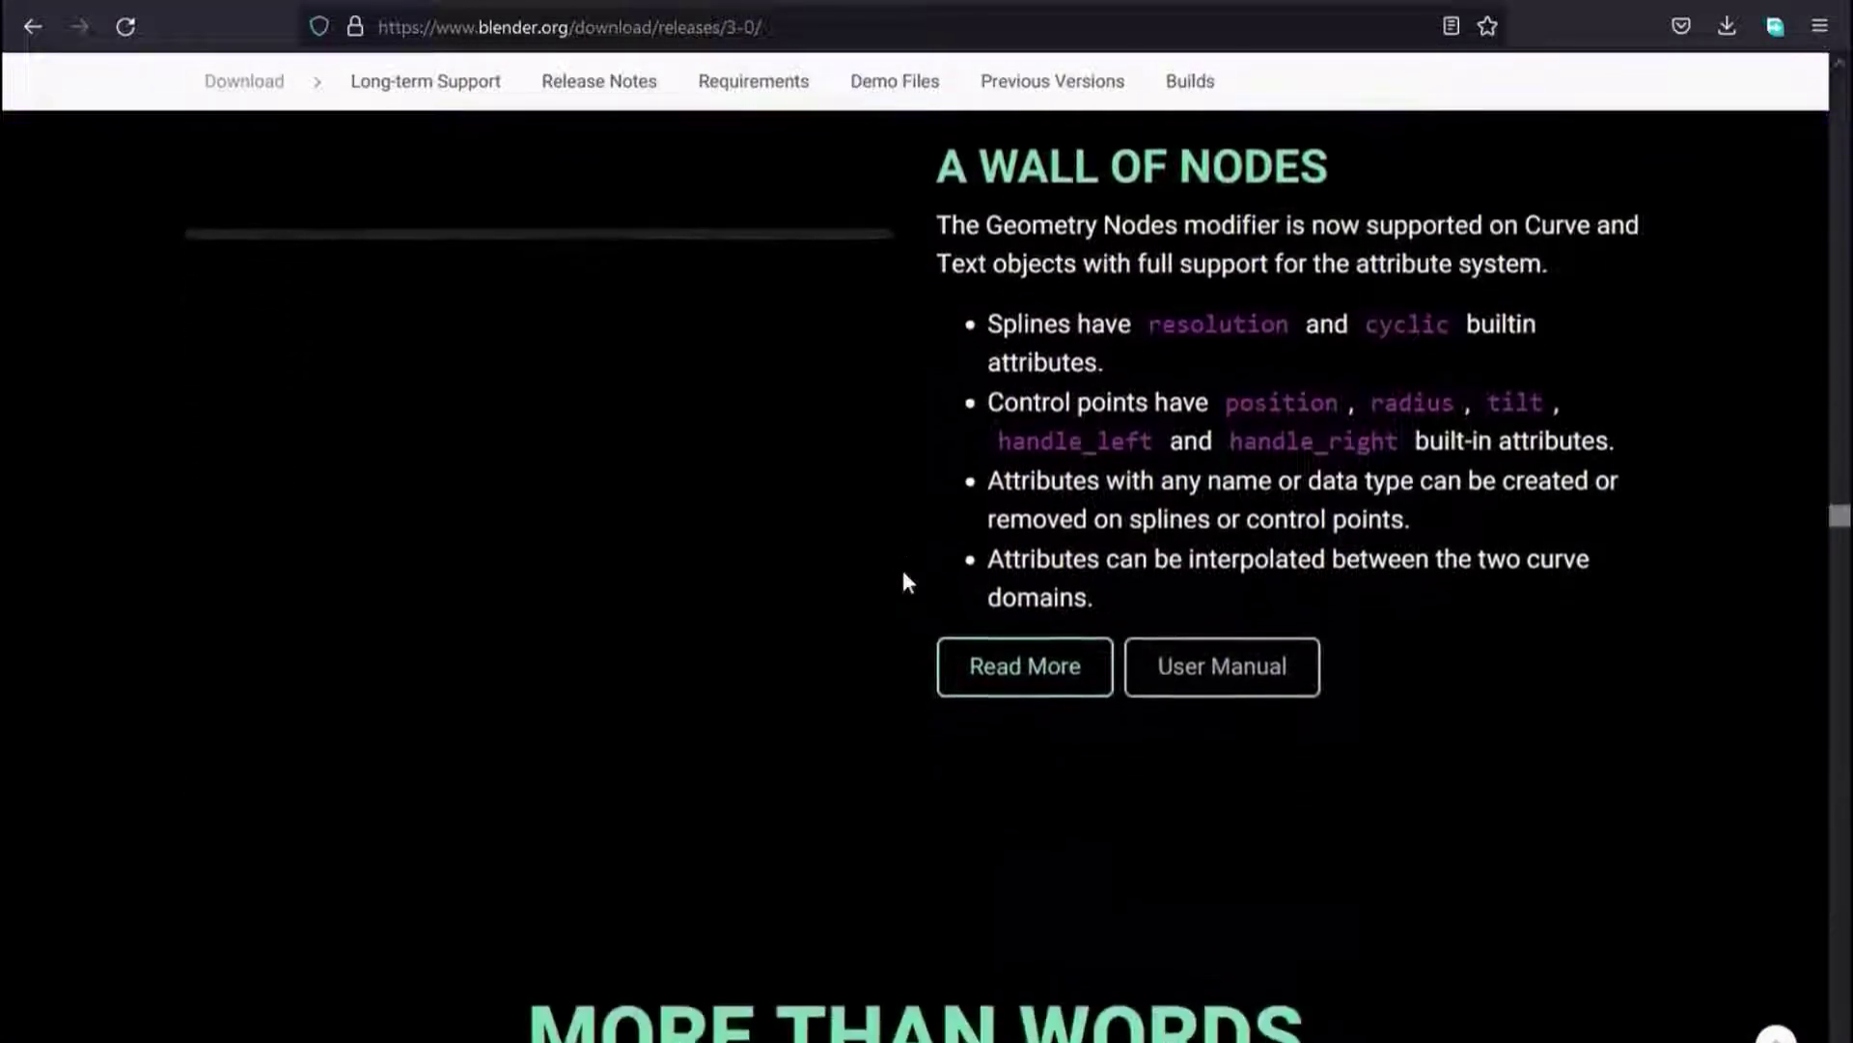
scroll(901, 566, "down", 5)
scroll(903, 571, "down", 4)
scroll(903, 571, "down", 6)
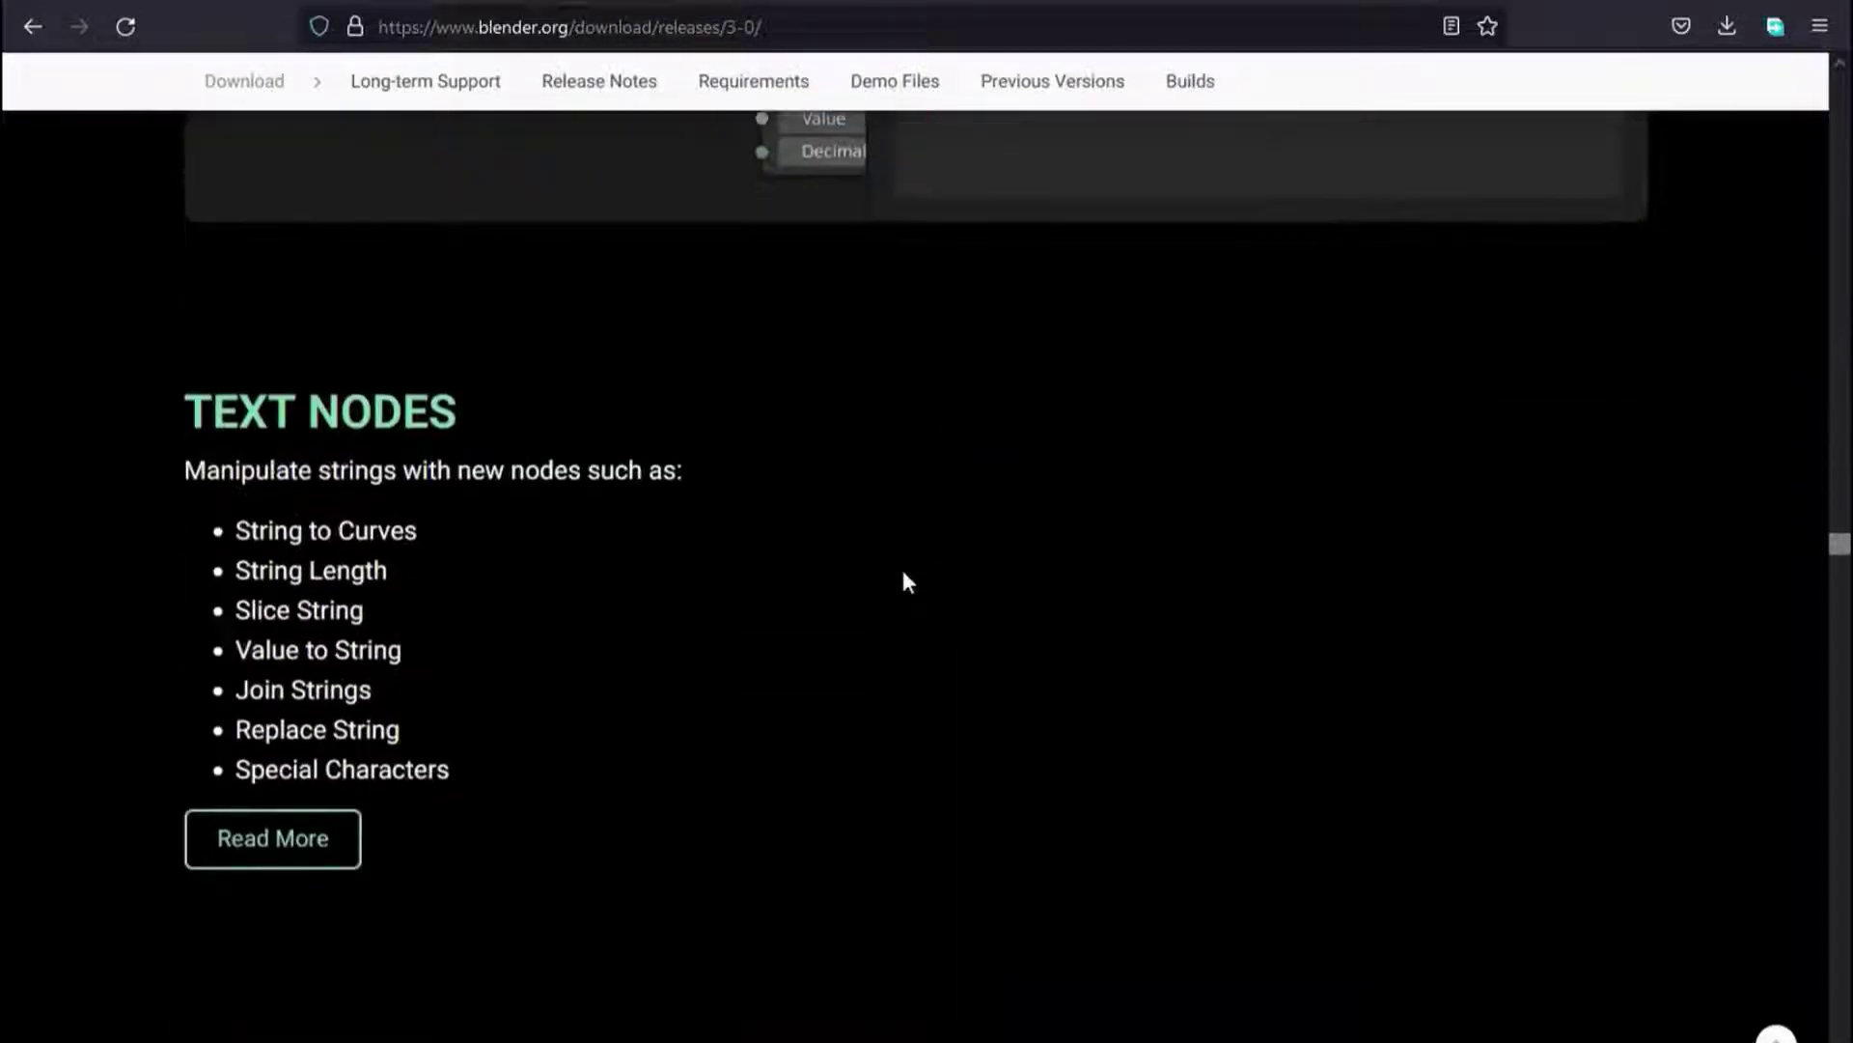
scroll(903, 571, "down", 7)
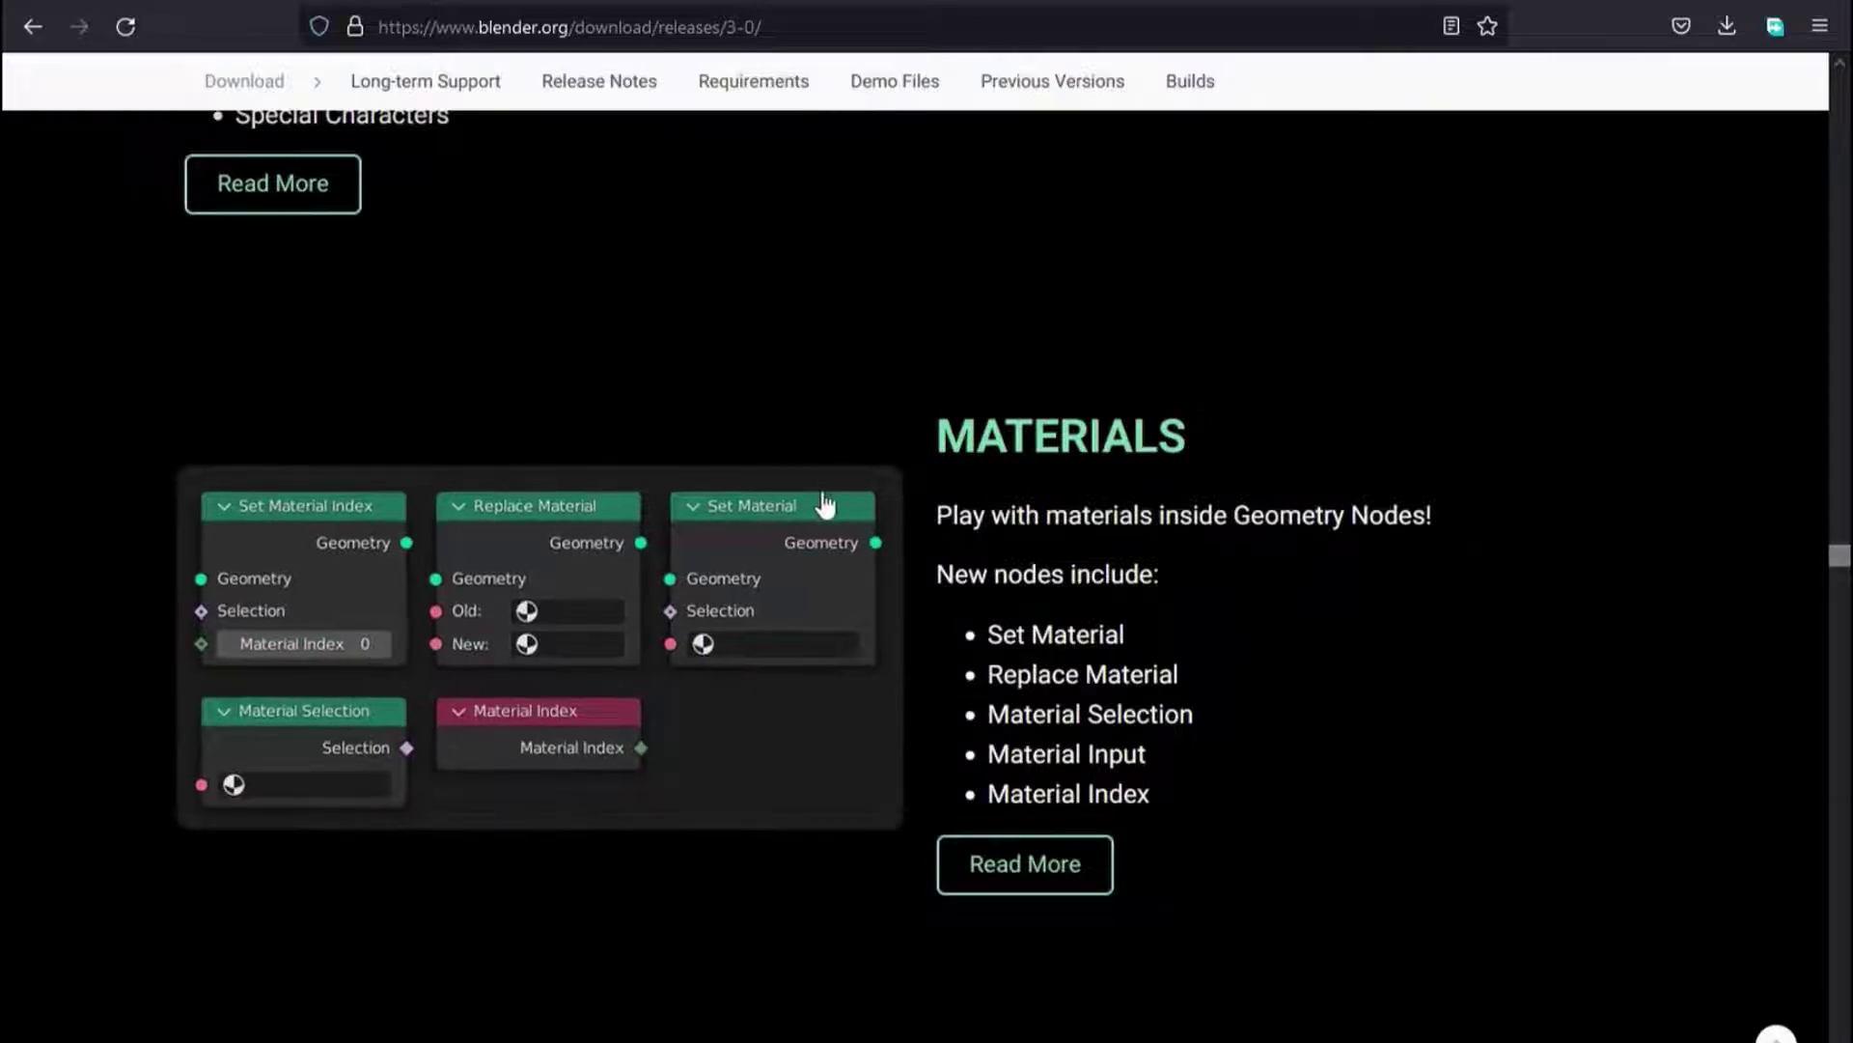
scroll(645, 628, "down", 6)
scroll(643, 628, "down", 2)
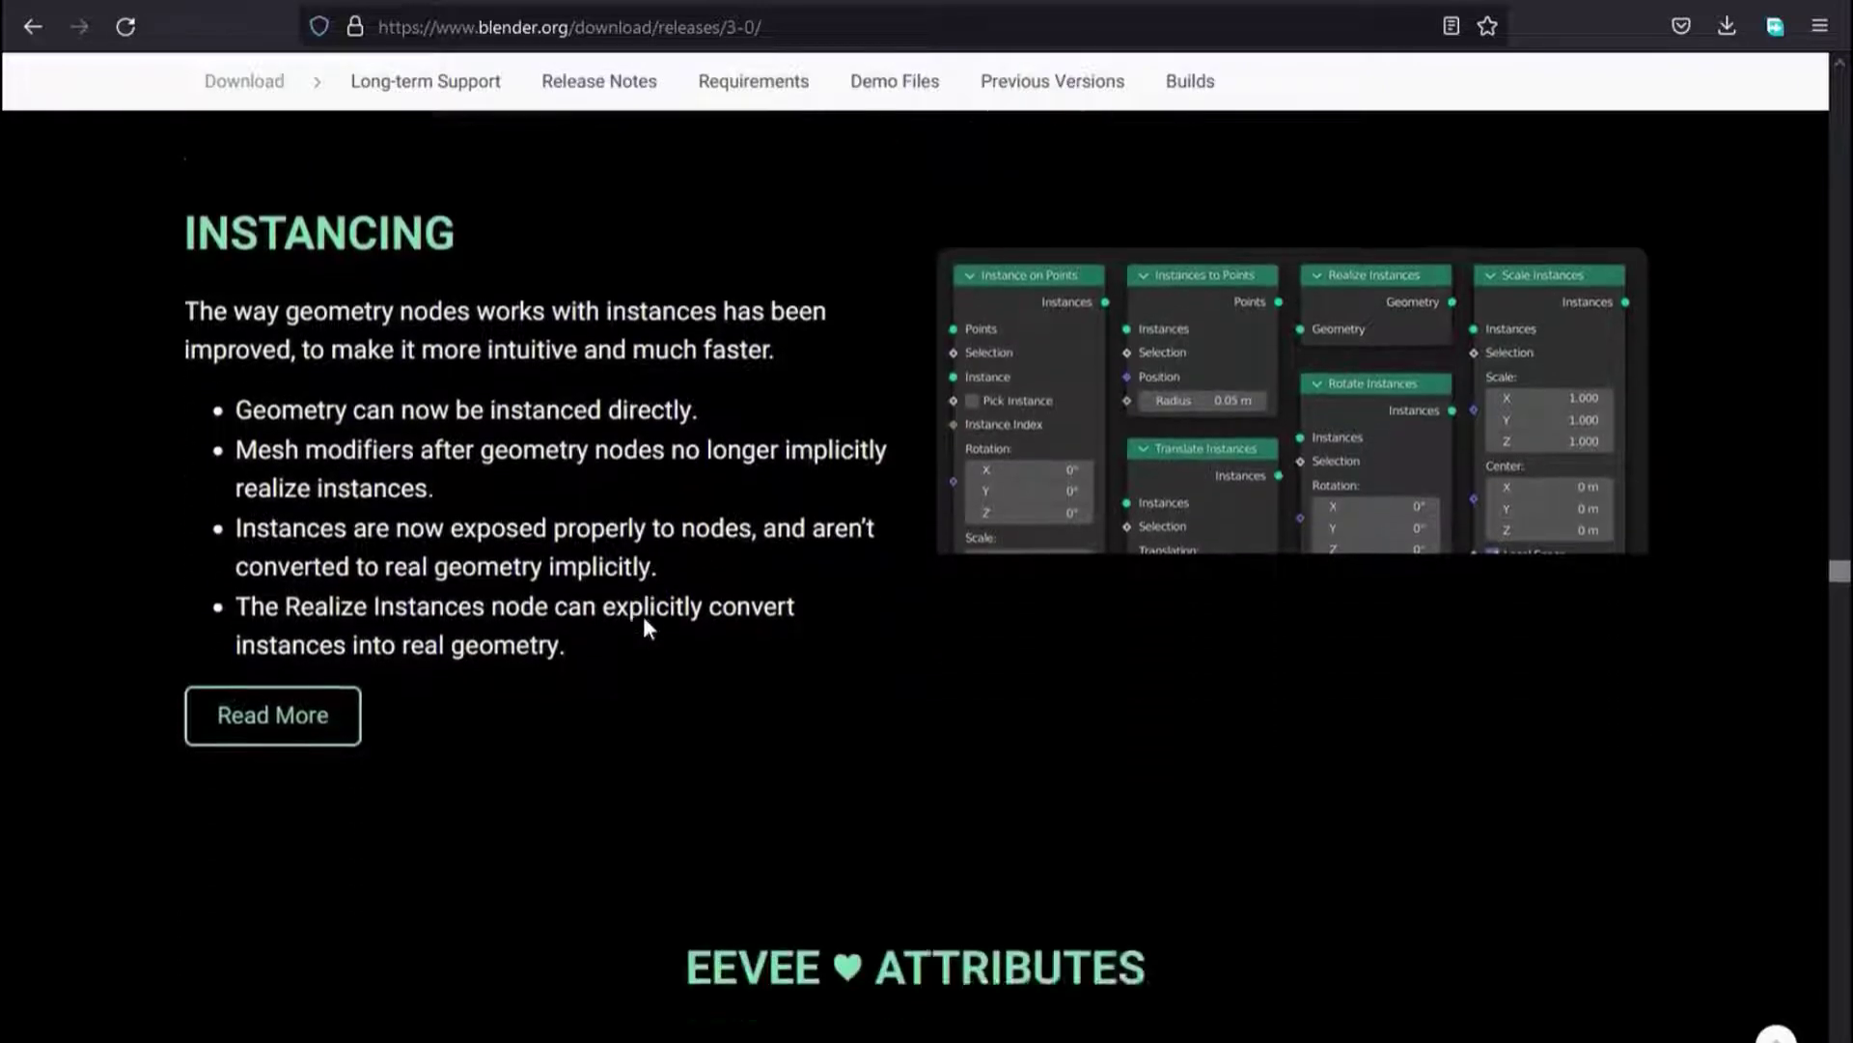
scroll(643, 628, "down", 2)
scroll(733, 313, "down", 4)
scroll(651, 491, "down", 3)
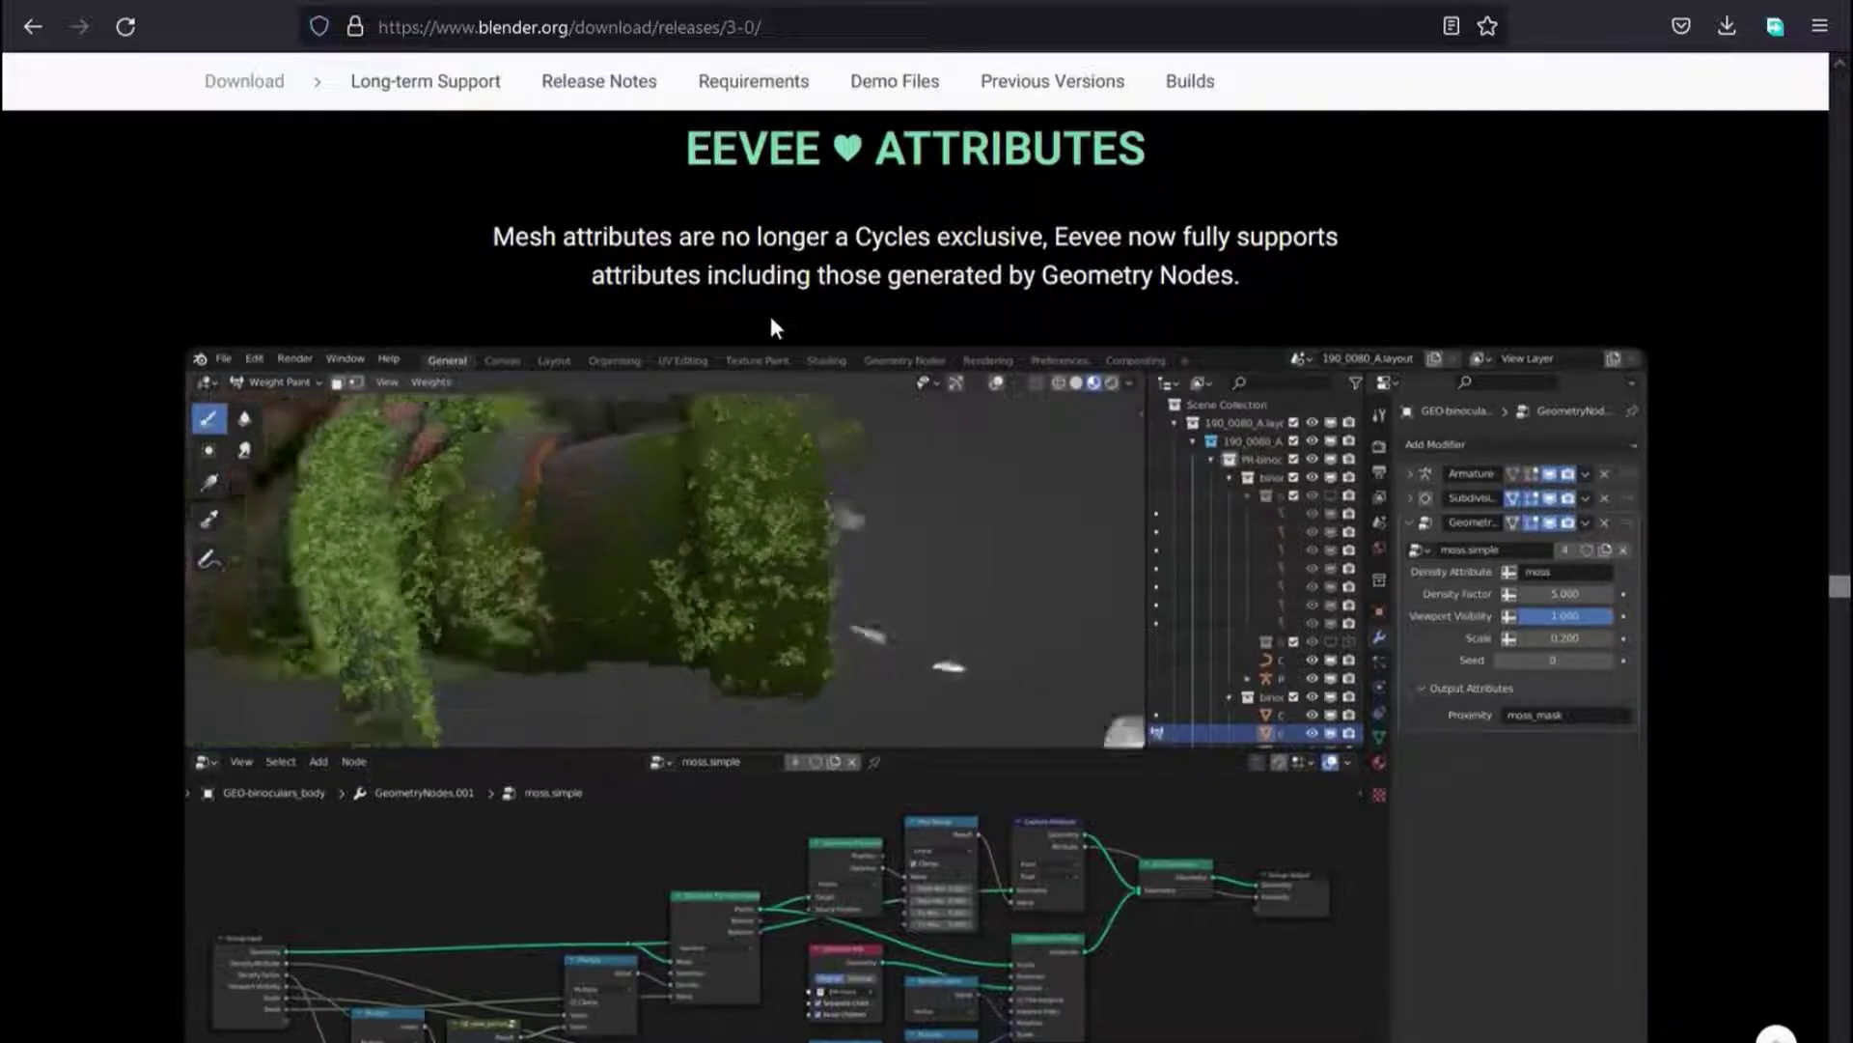
scroll(831, 262, "down", 2)
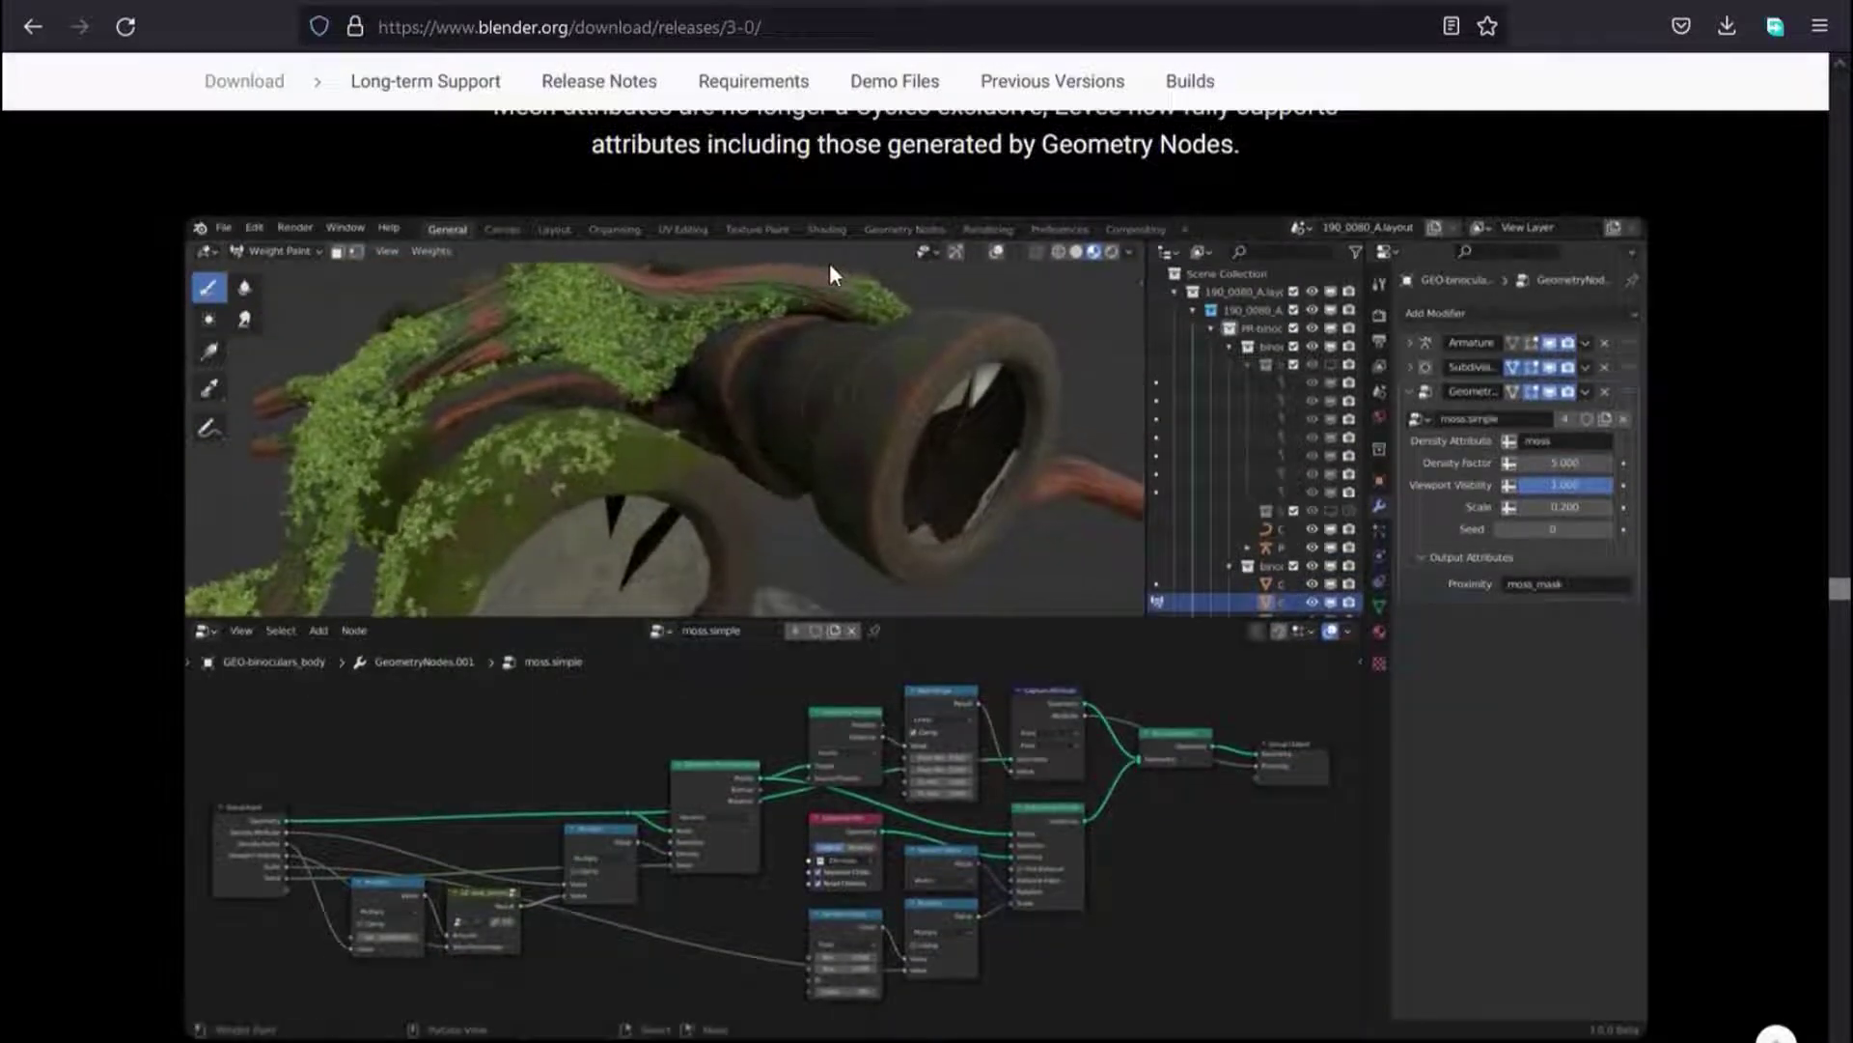
scroll(832, 274, "down", 5)
scroll(832, 280, "down", 5)
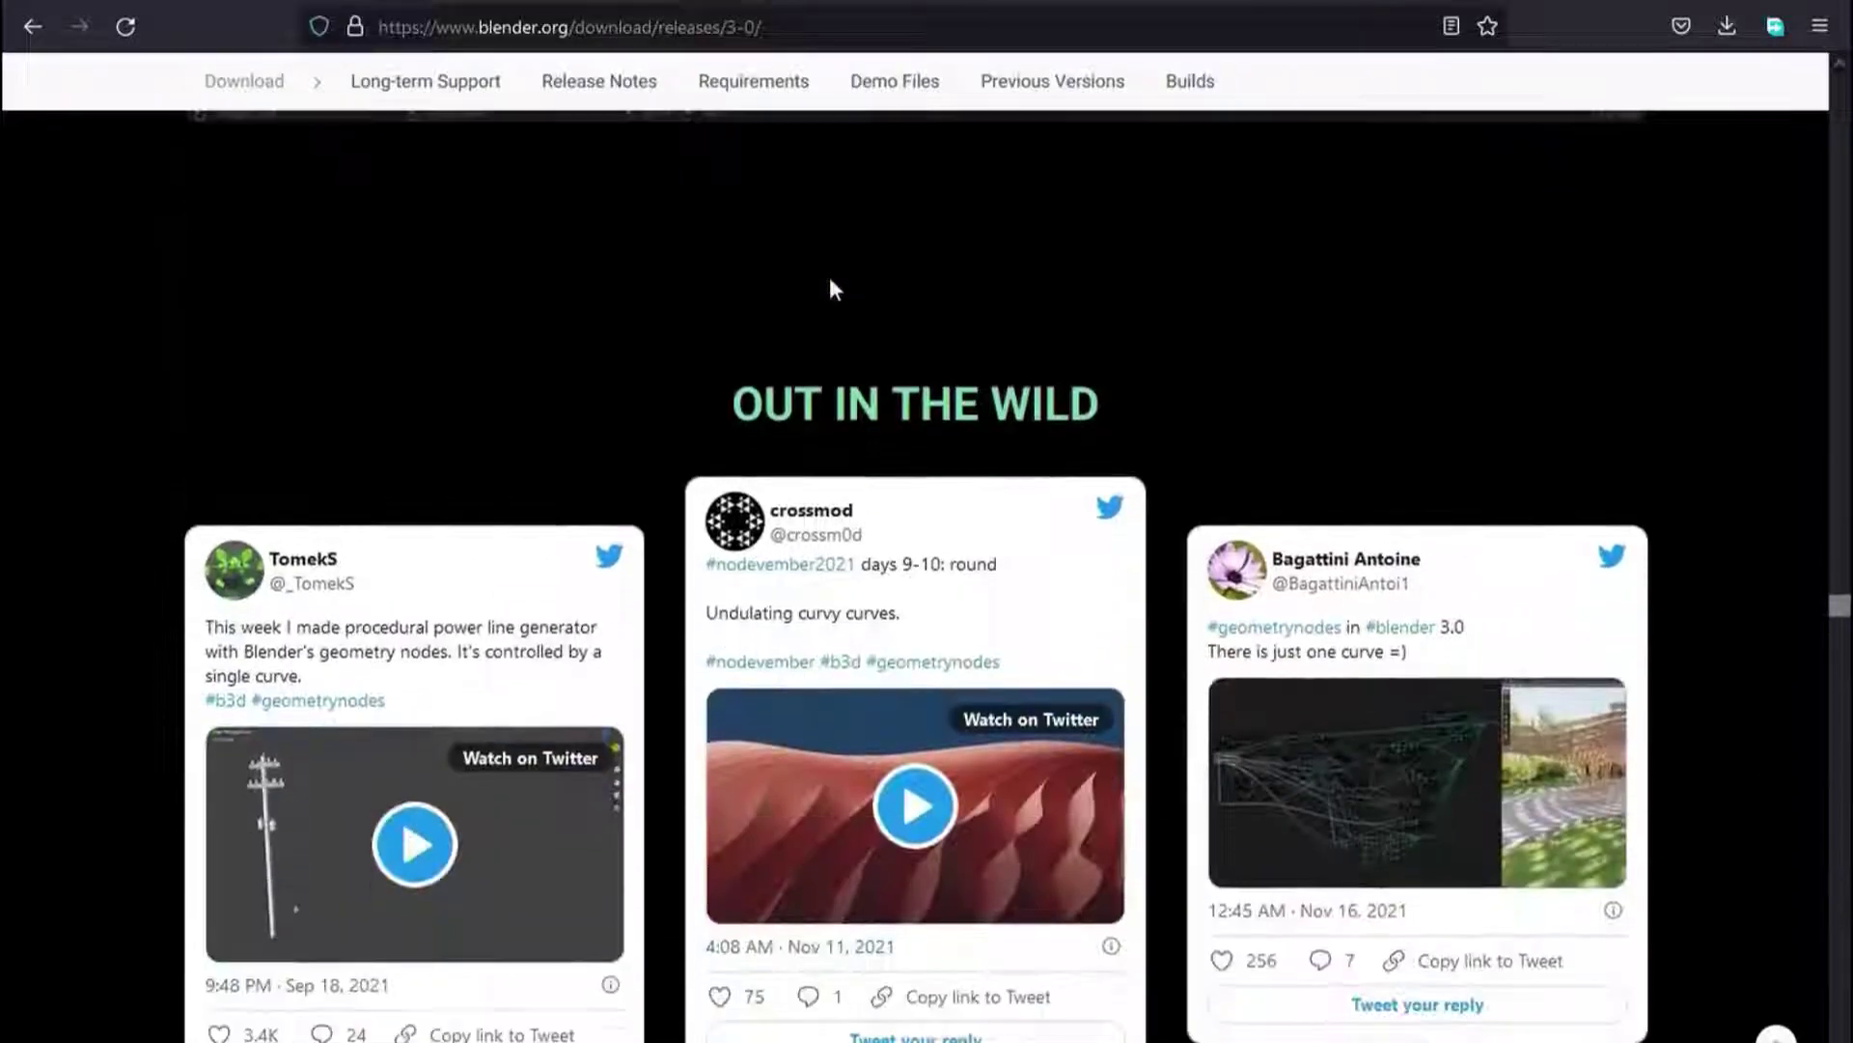
scroll(832, 280, "down", 4)
scroll(834, 287, "down", 8)
scroll(832, 287, "down", 5)
scroll(835, 290, "down", 8)
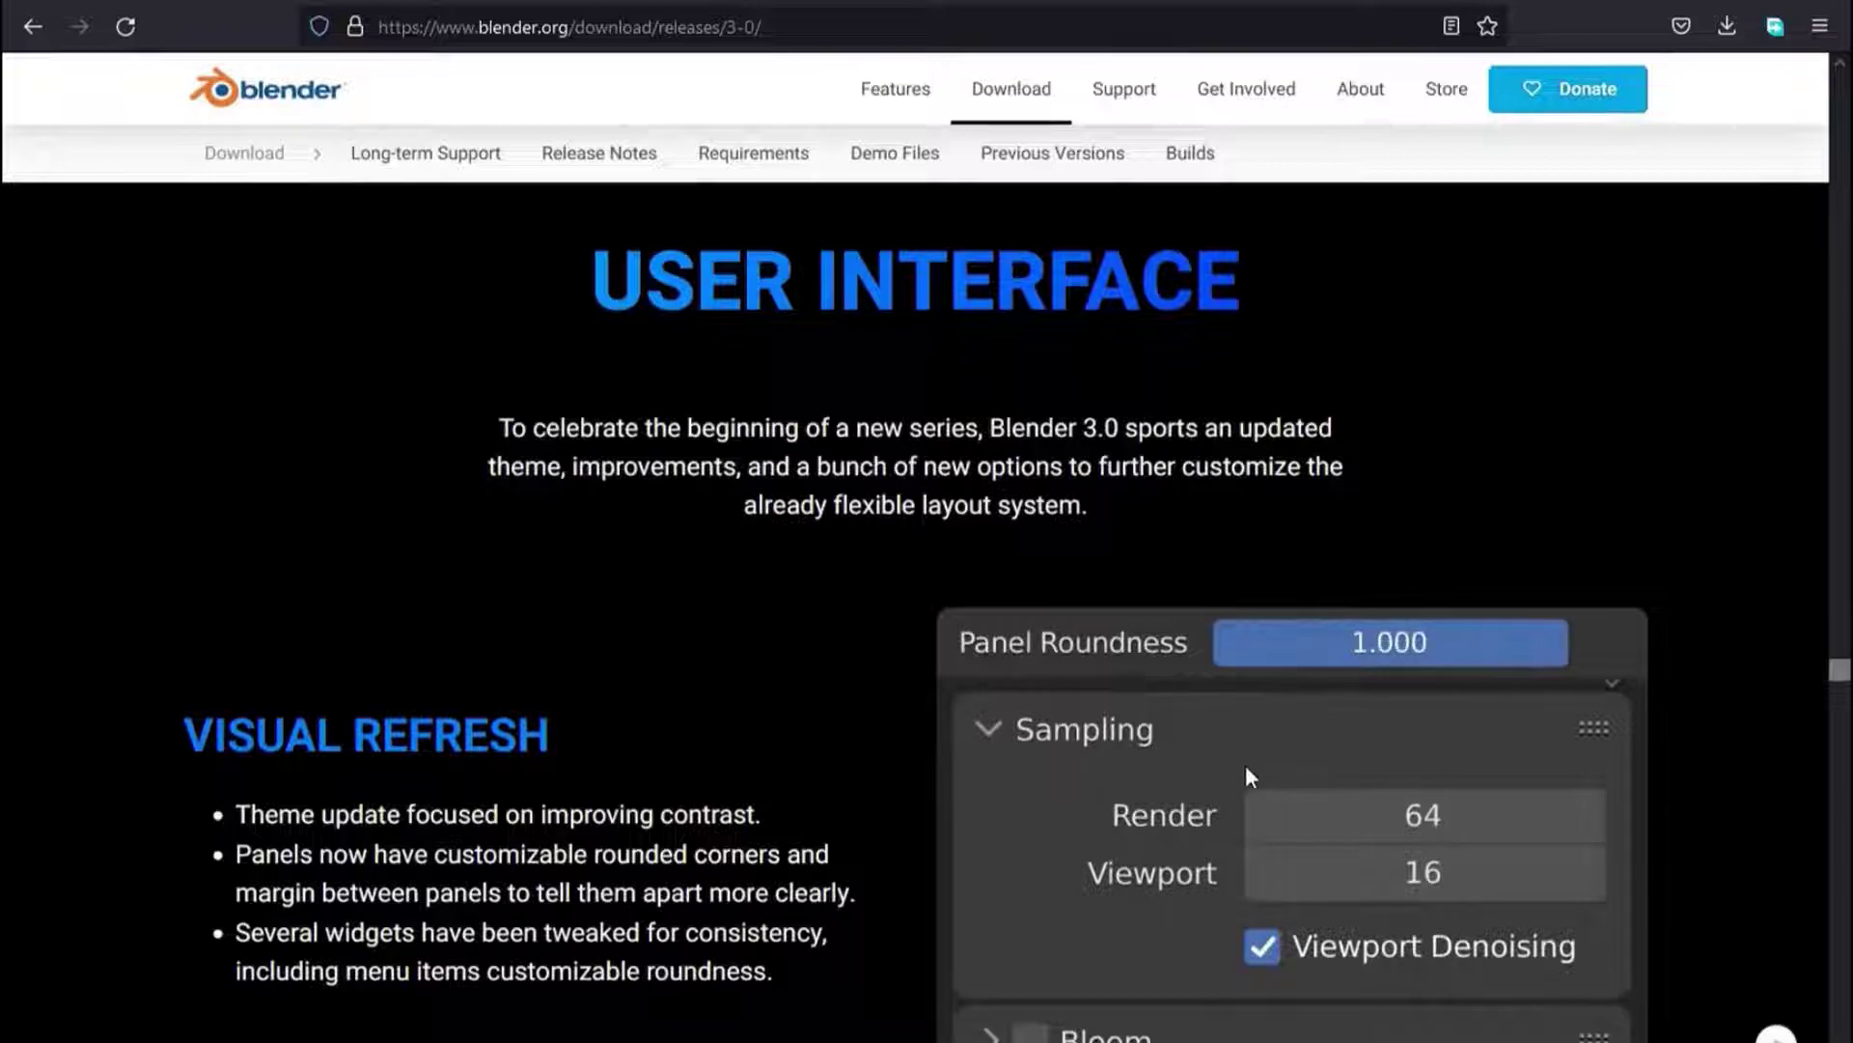
Scroll the Blender 3.0 release page past Video Sequencer features to the TAKE CONTROL VR heading
scroll(1246, 764, "down", 3)
scroll(1230, 768, "up", 2)
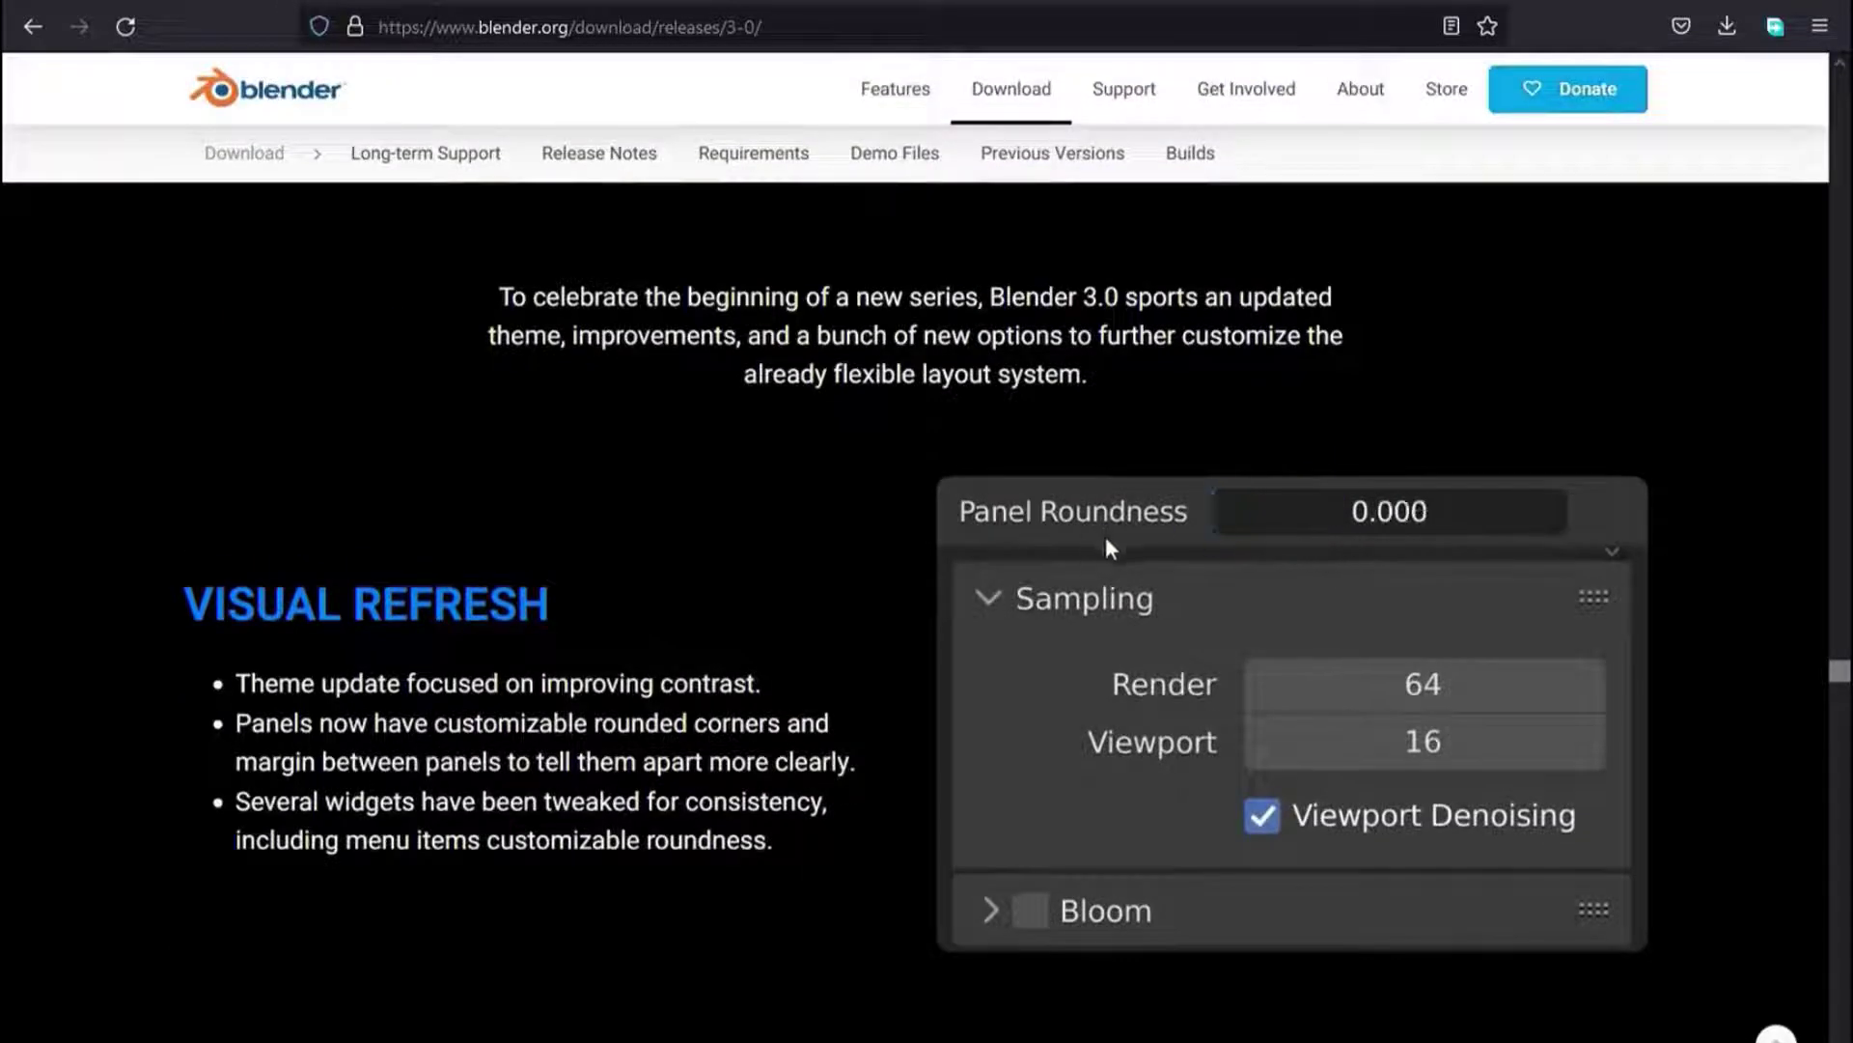
scroll(415, 623, "down", 3)
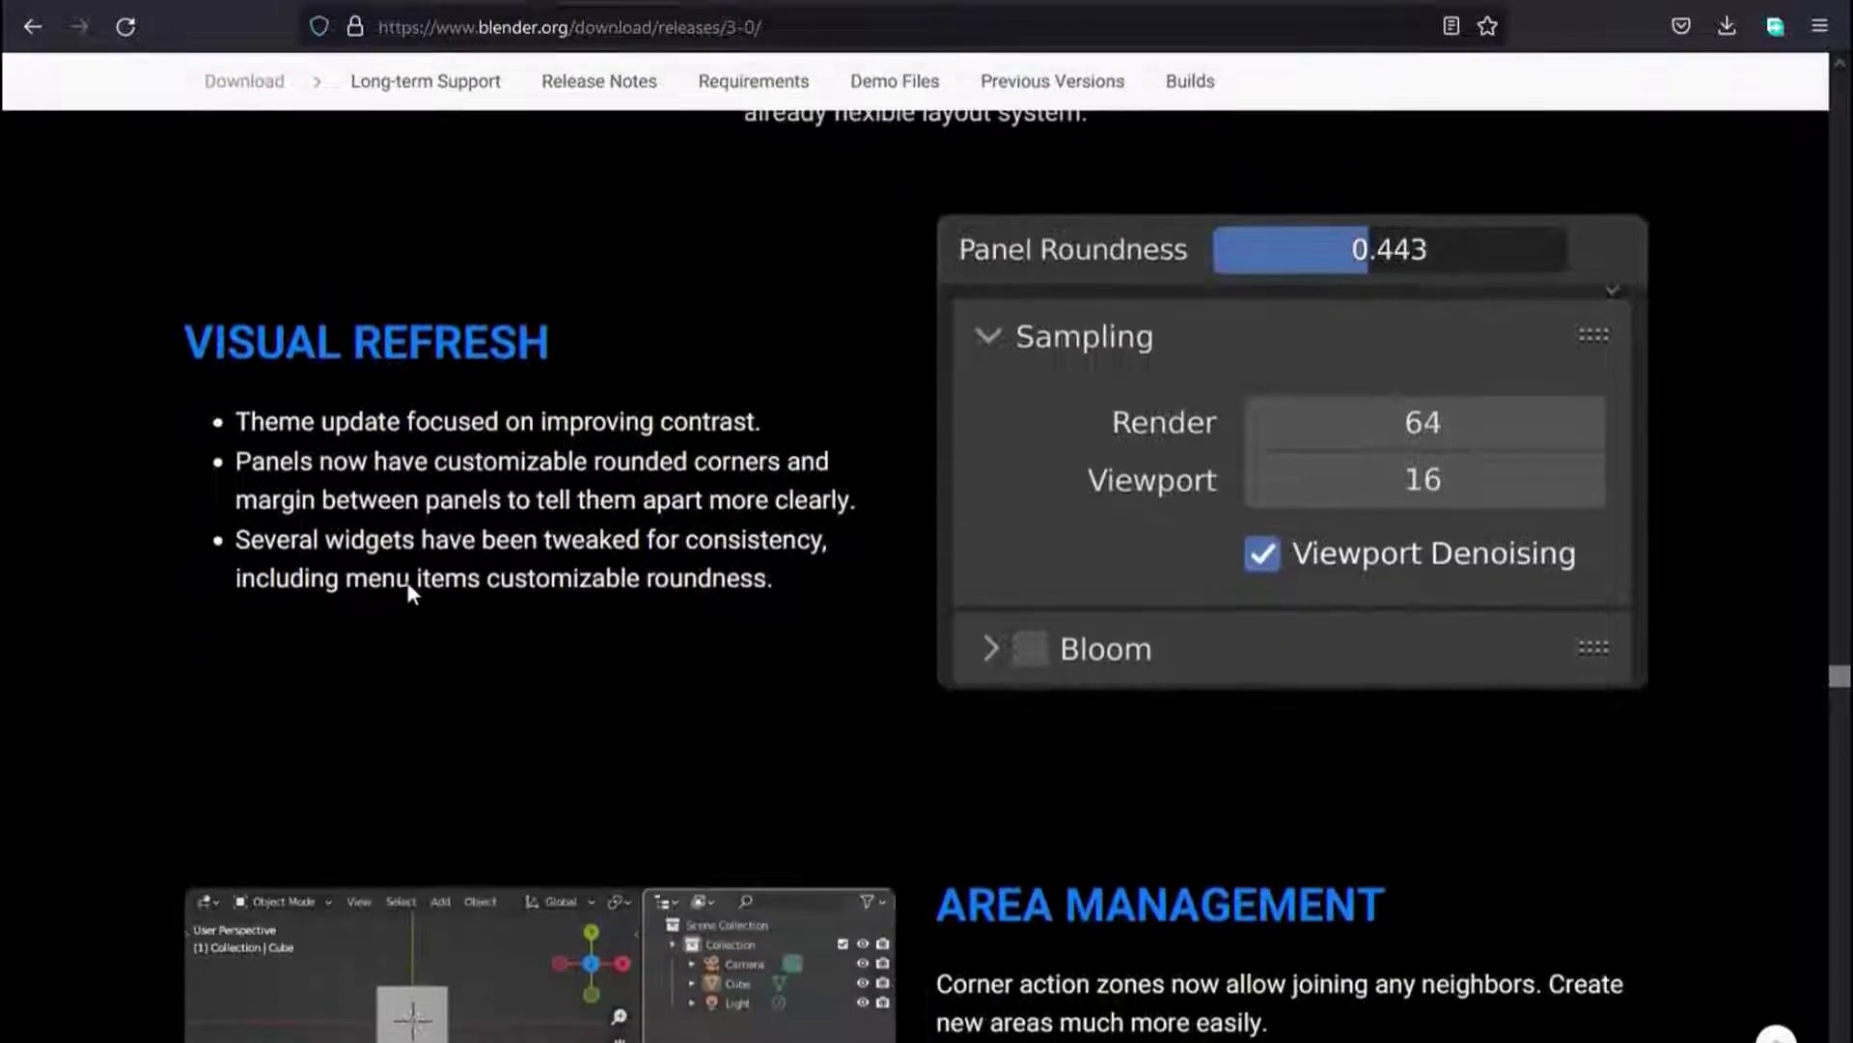
scroll(432, 627, "down", 3)
scroll(1062, 786, "down", 1)
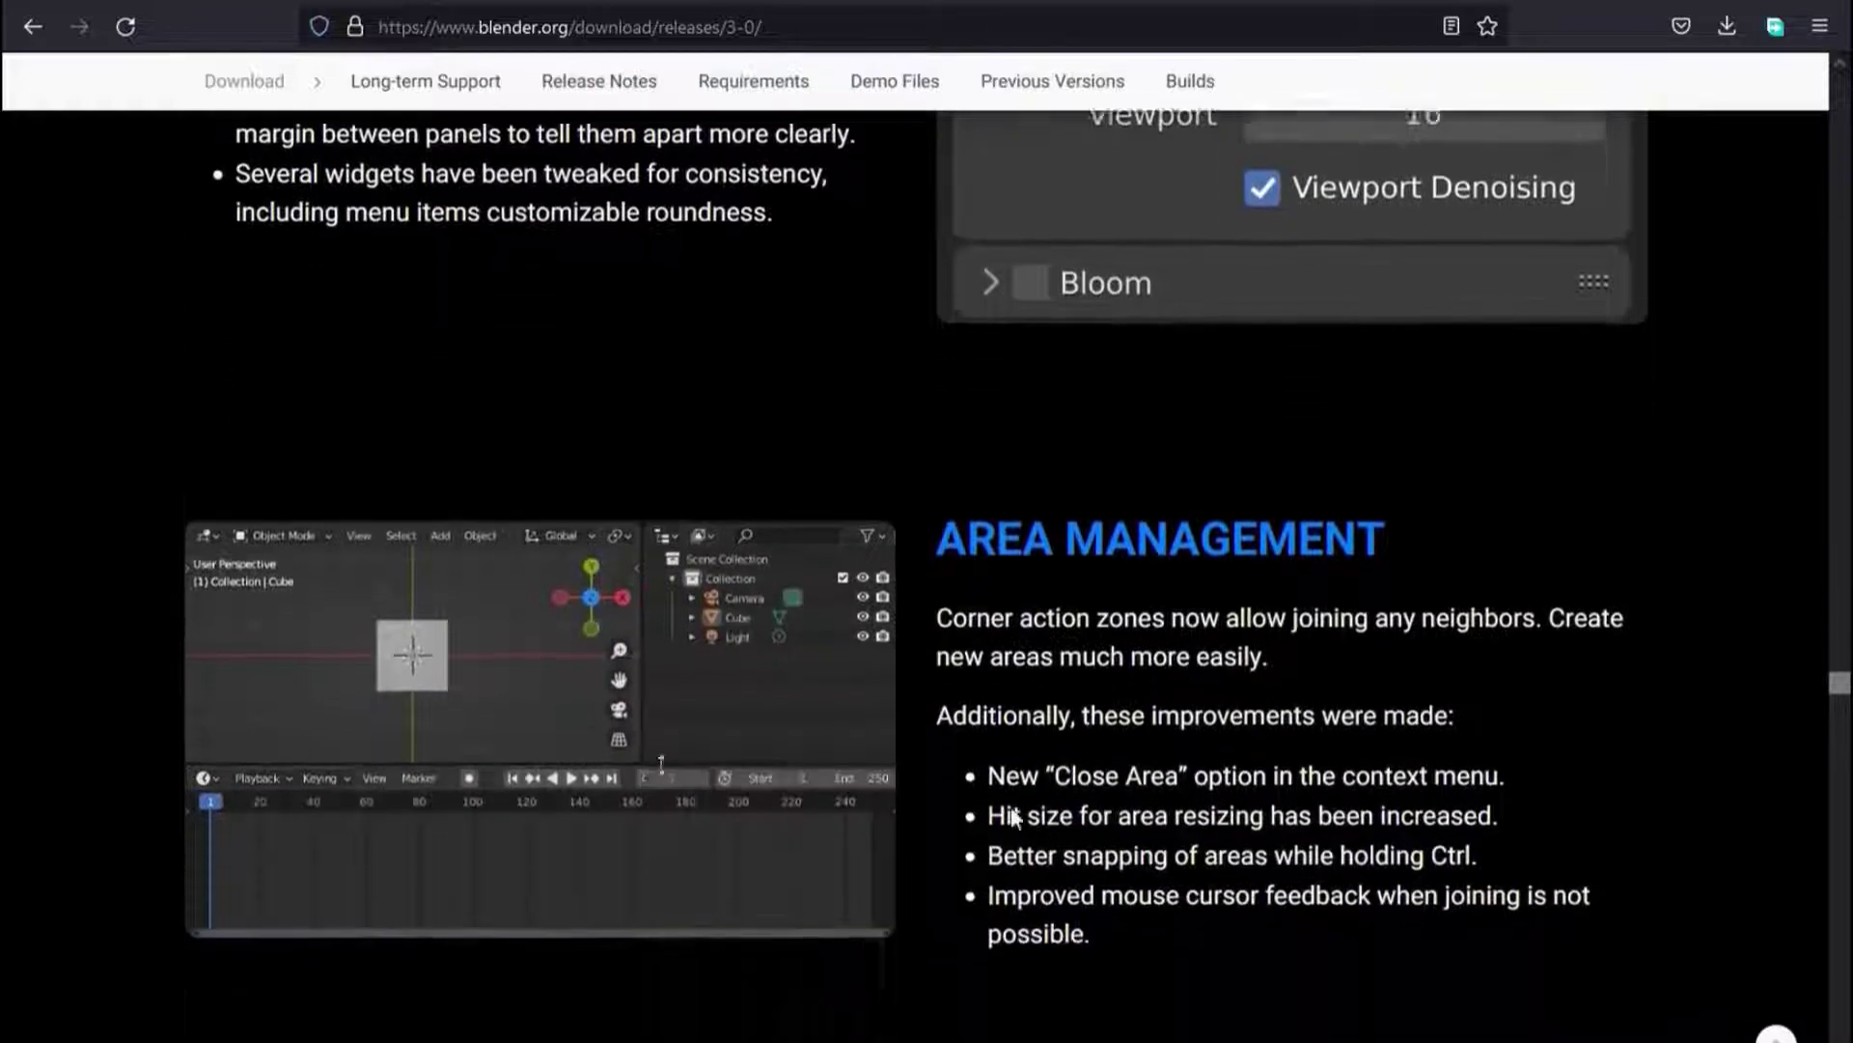
scroll(820, 734, "down", 2)
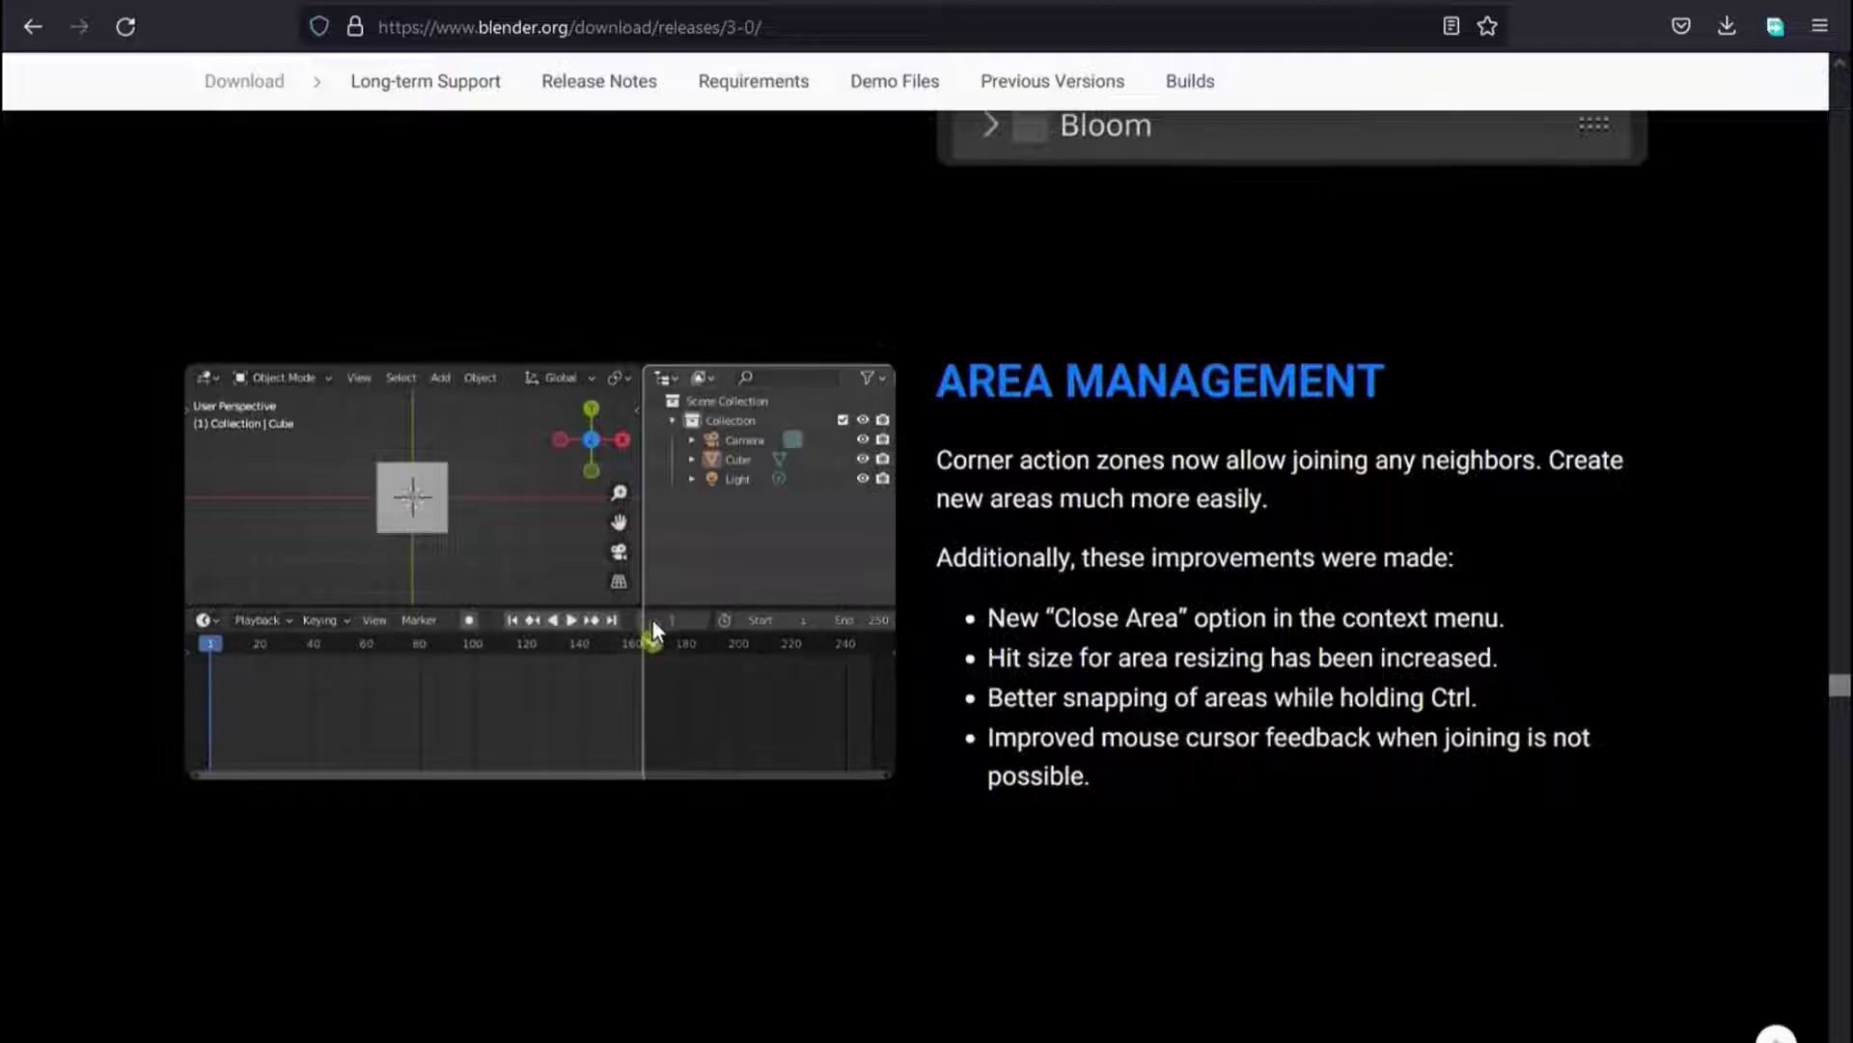
scroll(666, 638, "down", 5)
scroll(684, 619, "down", 6)
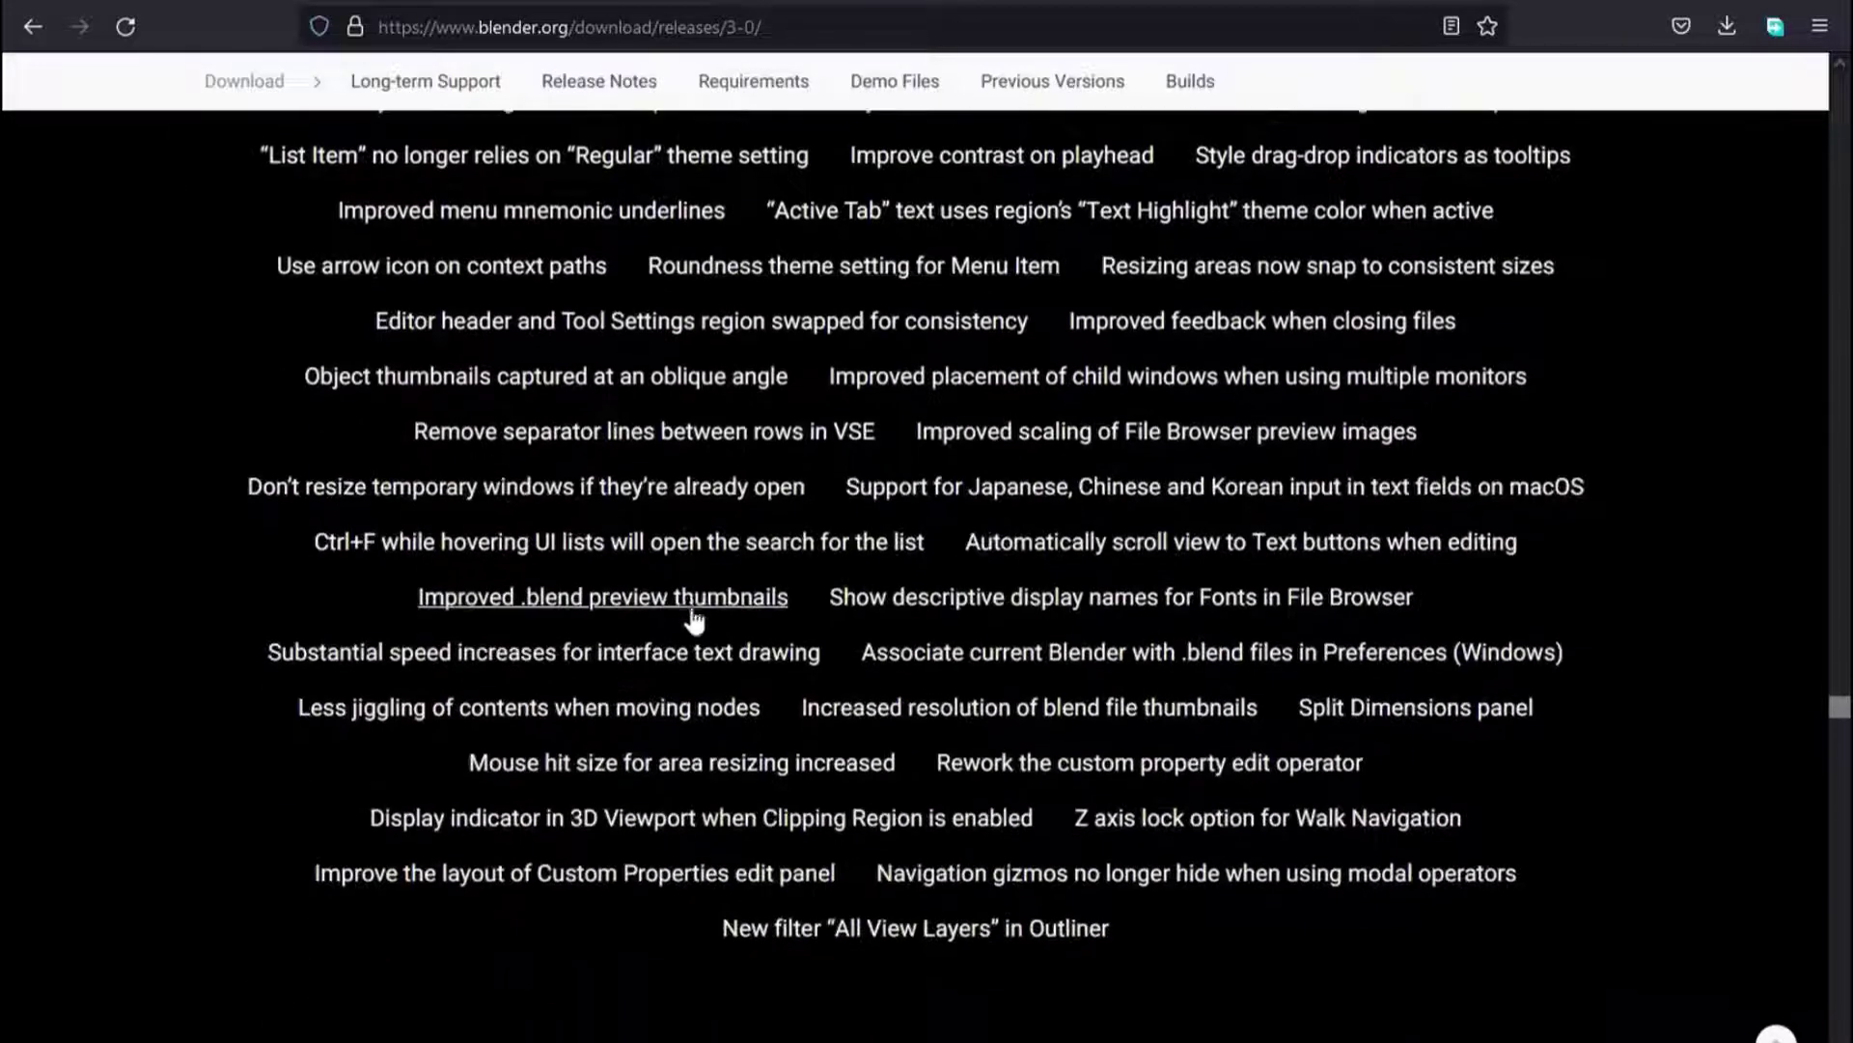
scroll(683, 603, "down", 6)
scroll(685, 603, "down", 5)
scroll(684, 599, "down", 4)
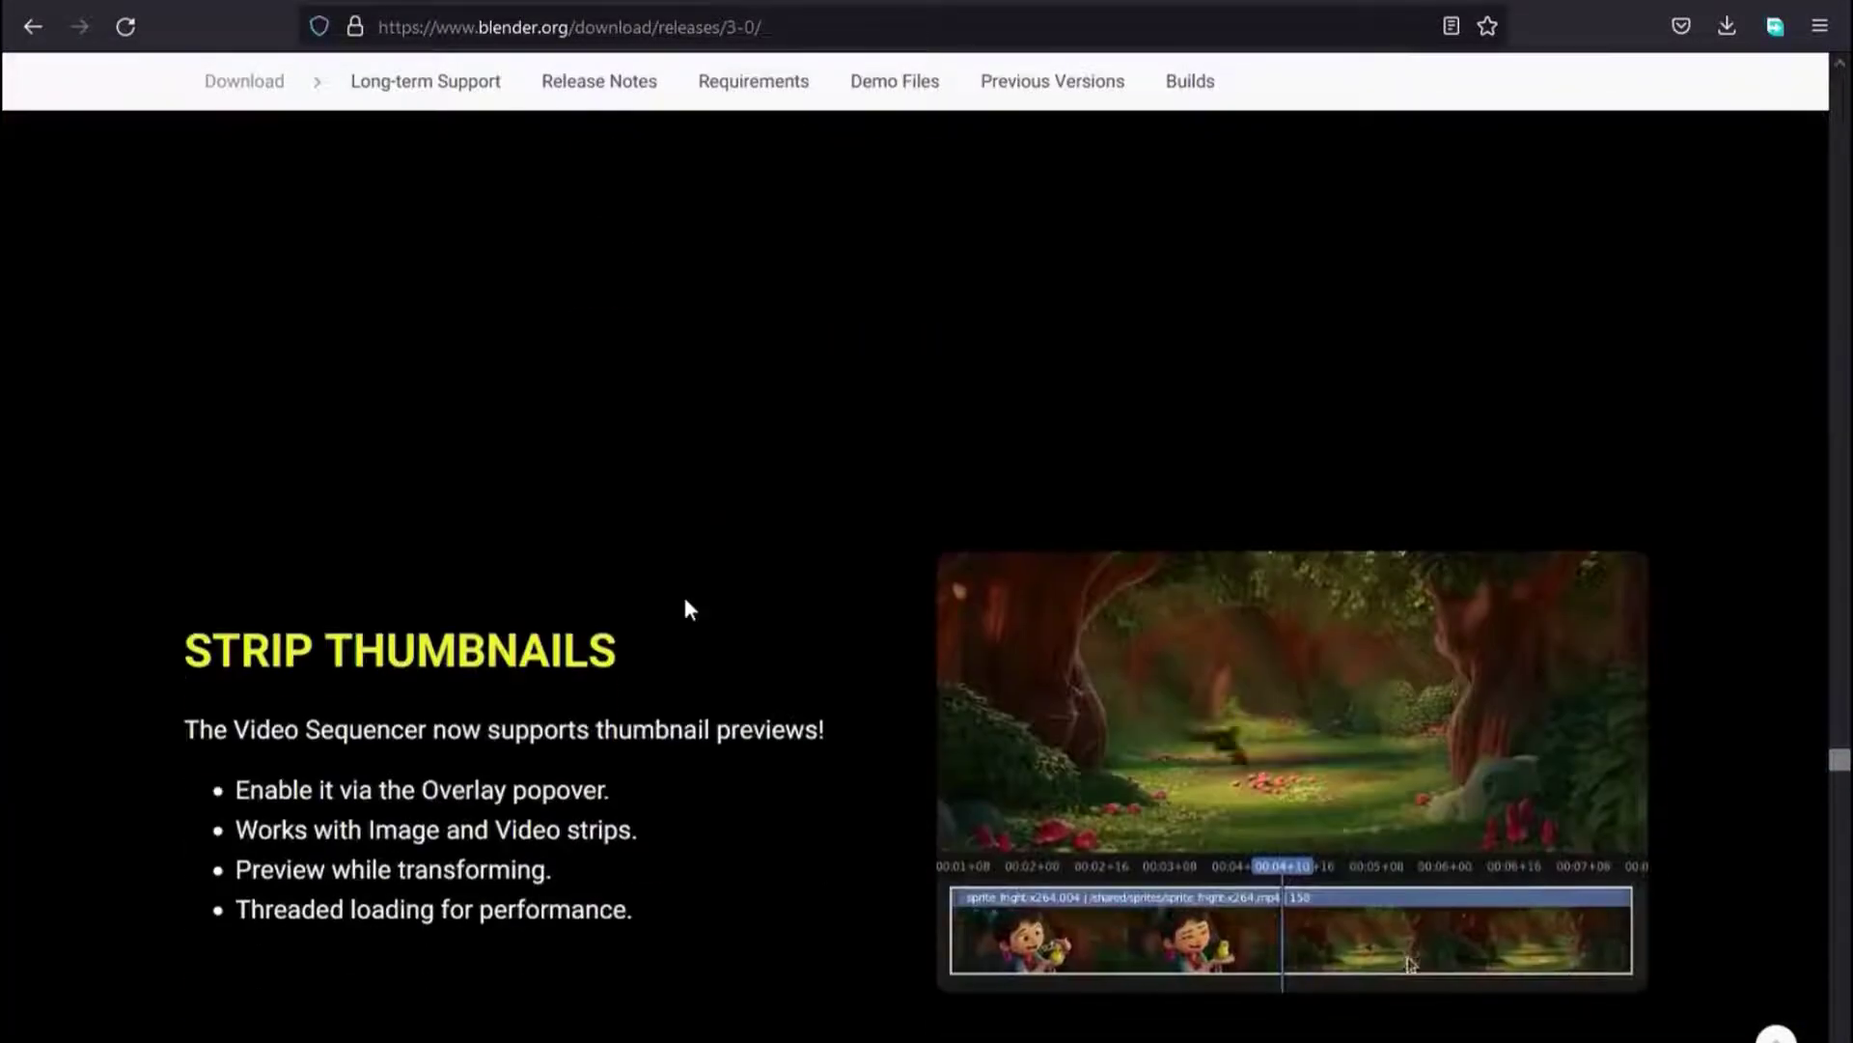
scroll(684, 597, "down", 2)
scroll(683, 599, "down", 3)
scroll(687, 607, "down", 2)
scroll(686, 604, "up", 5)
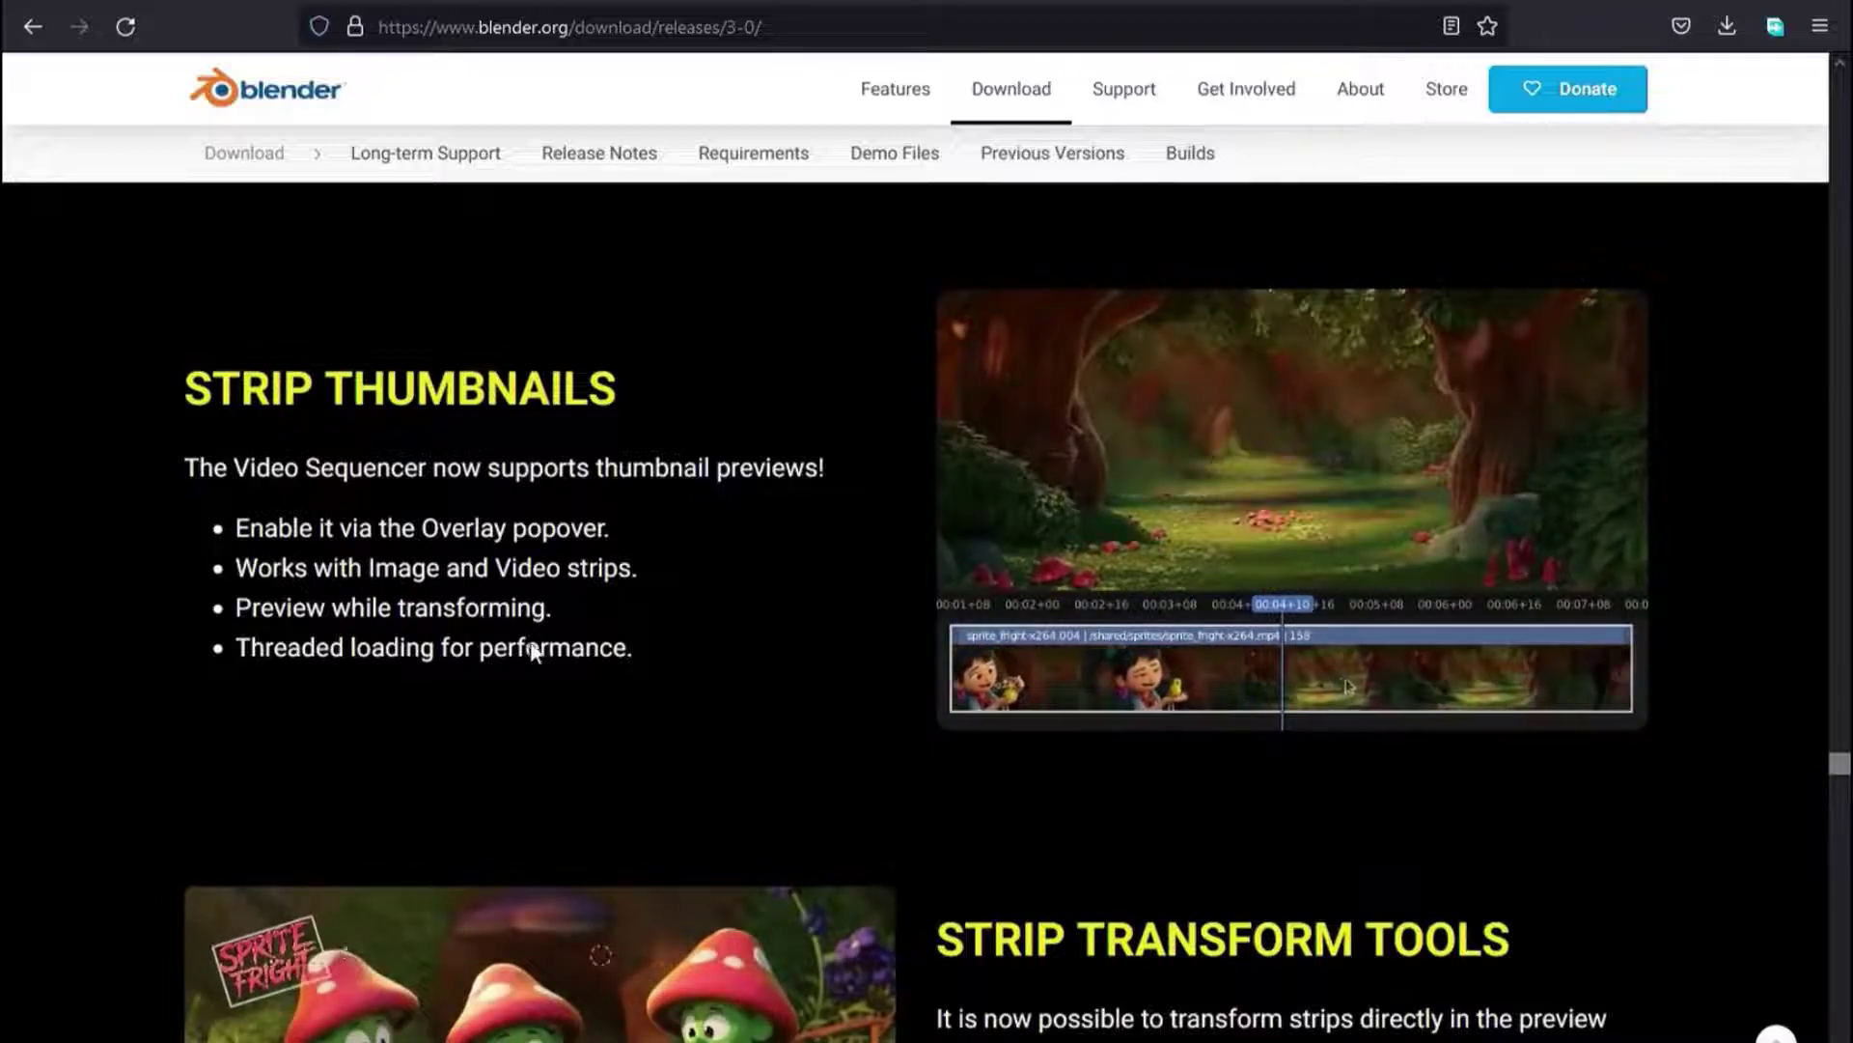
scroll(709, 746, "down", 2)
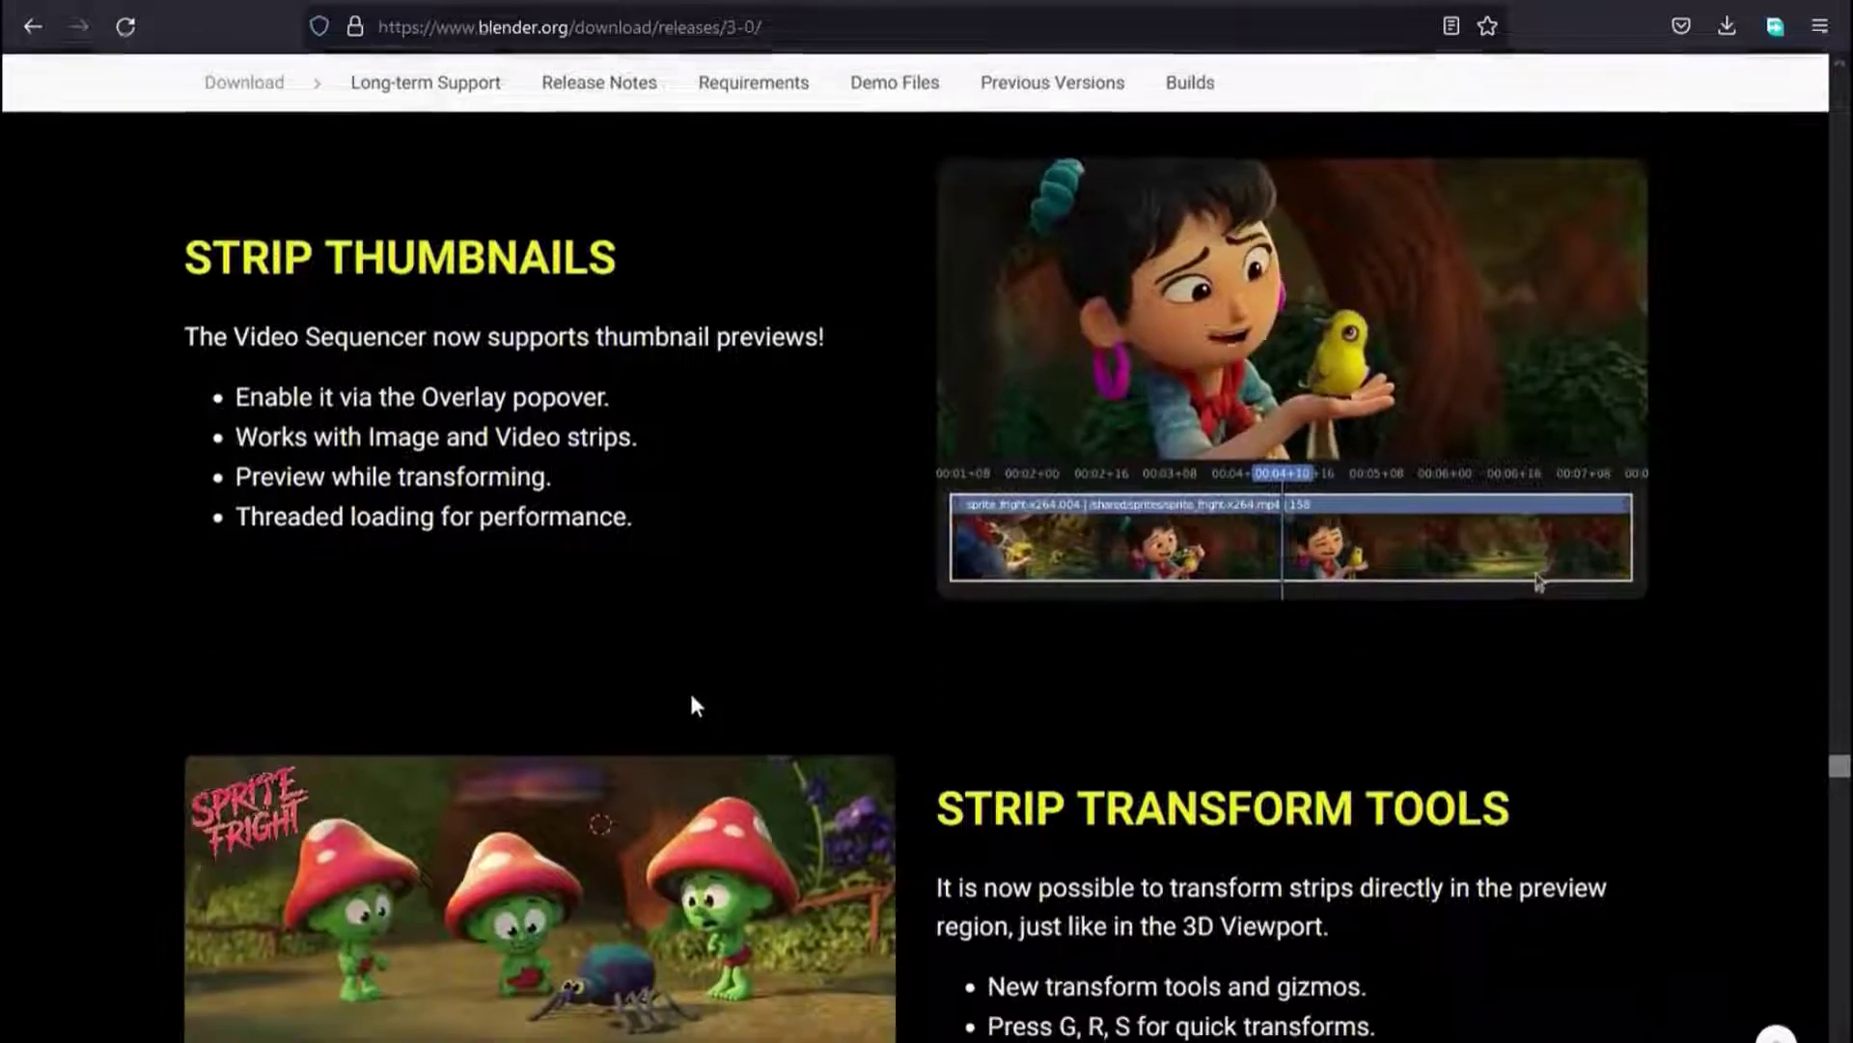
scroll(691, 704, "down", 2)
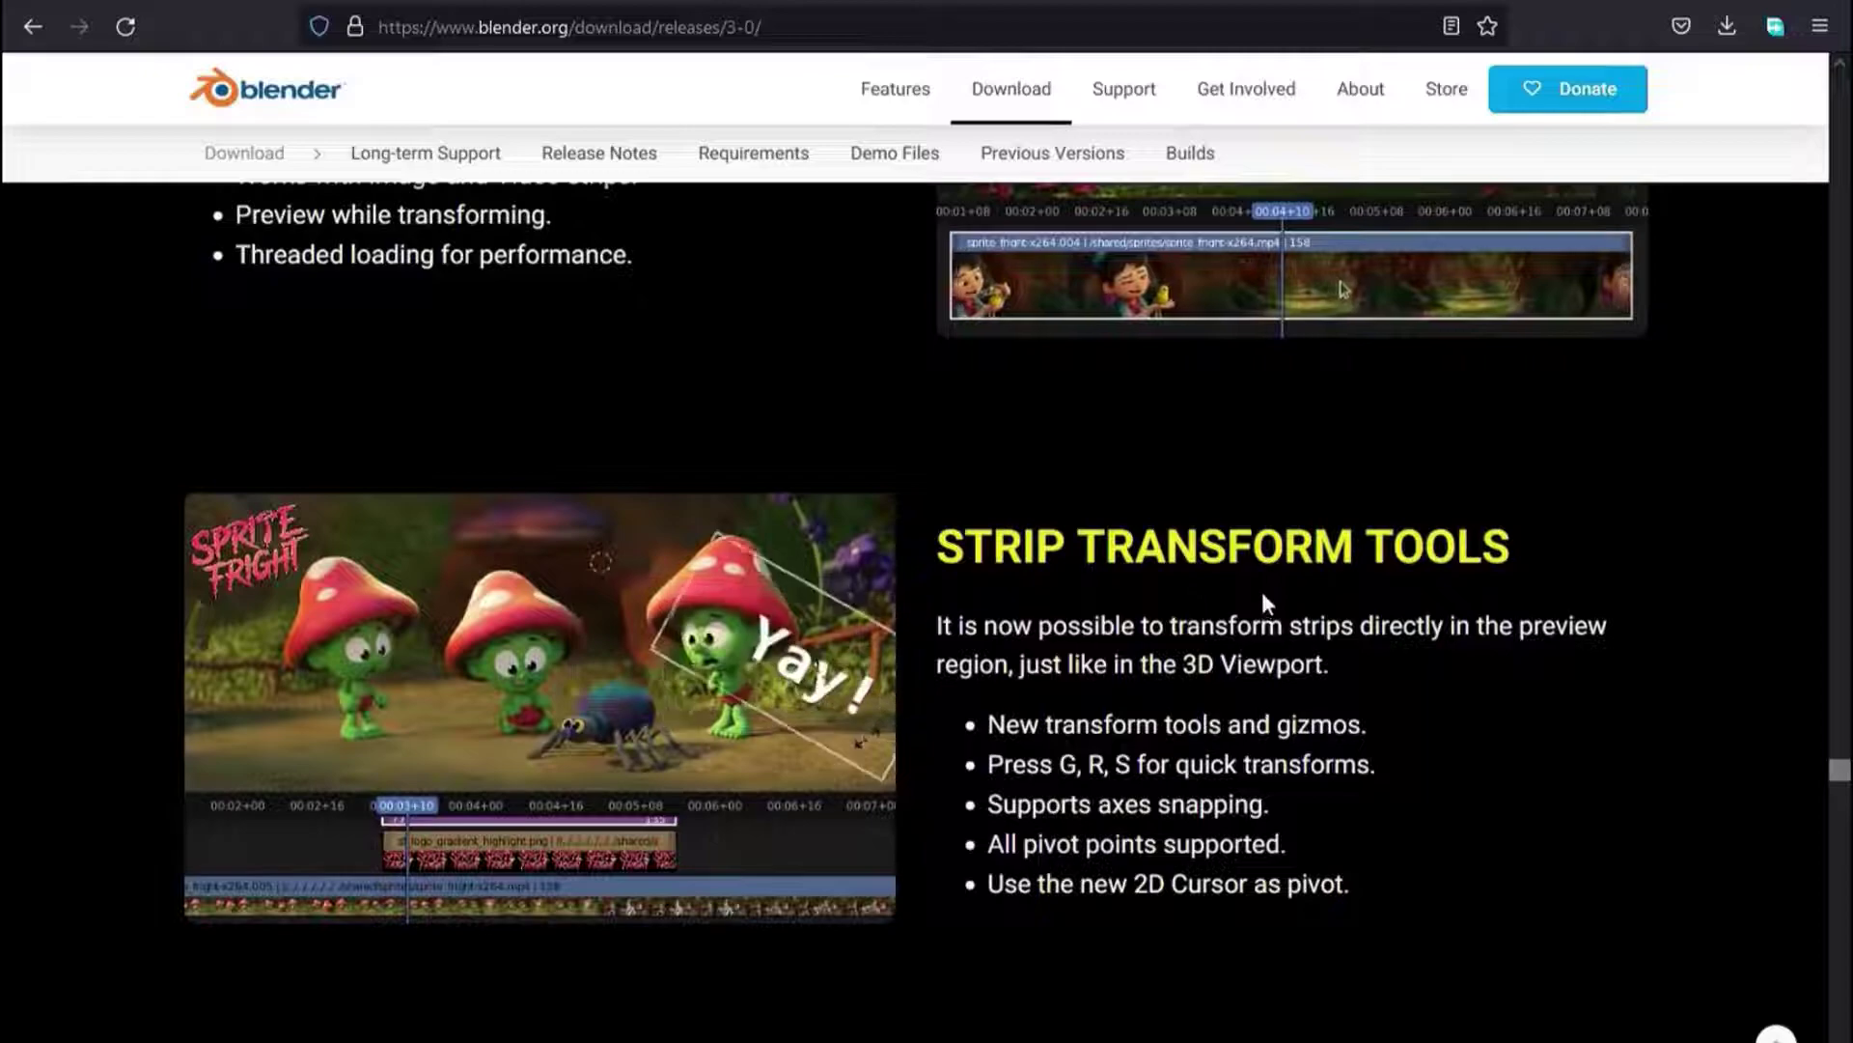
scroll(1260, 593, "down", 3)
scroll(1261, 591, "down", 3)
scroll(1261, 590, "down", 1)
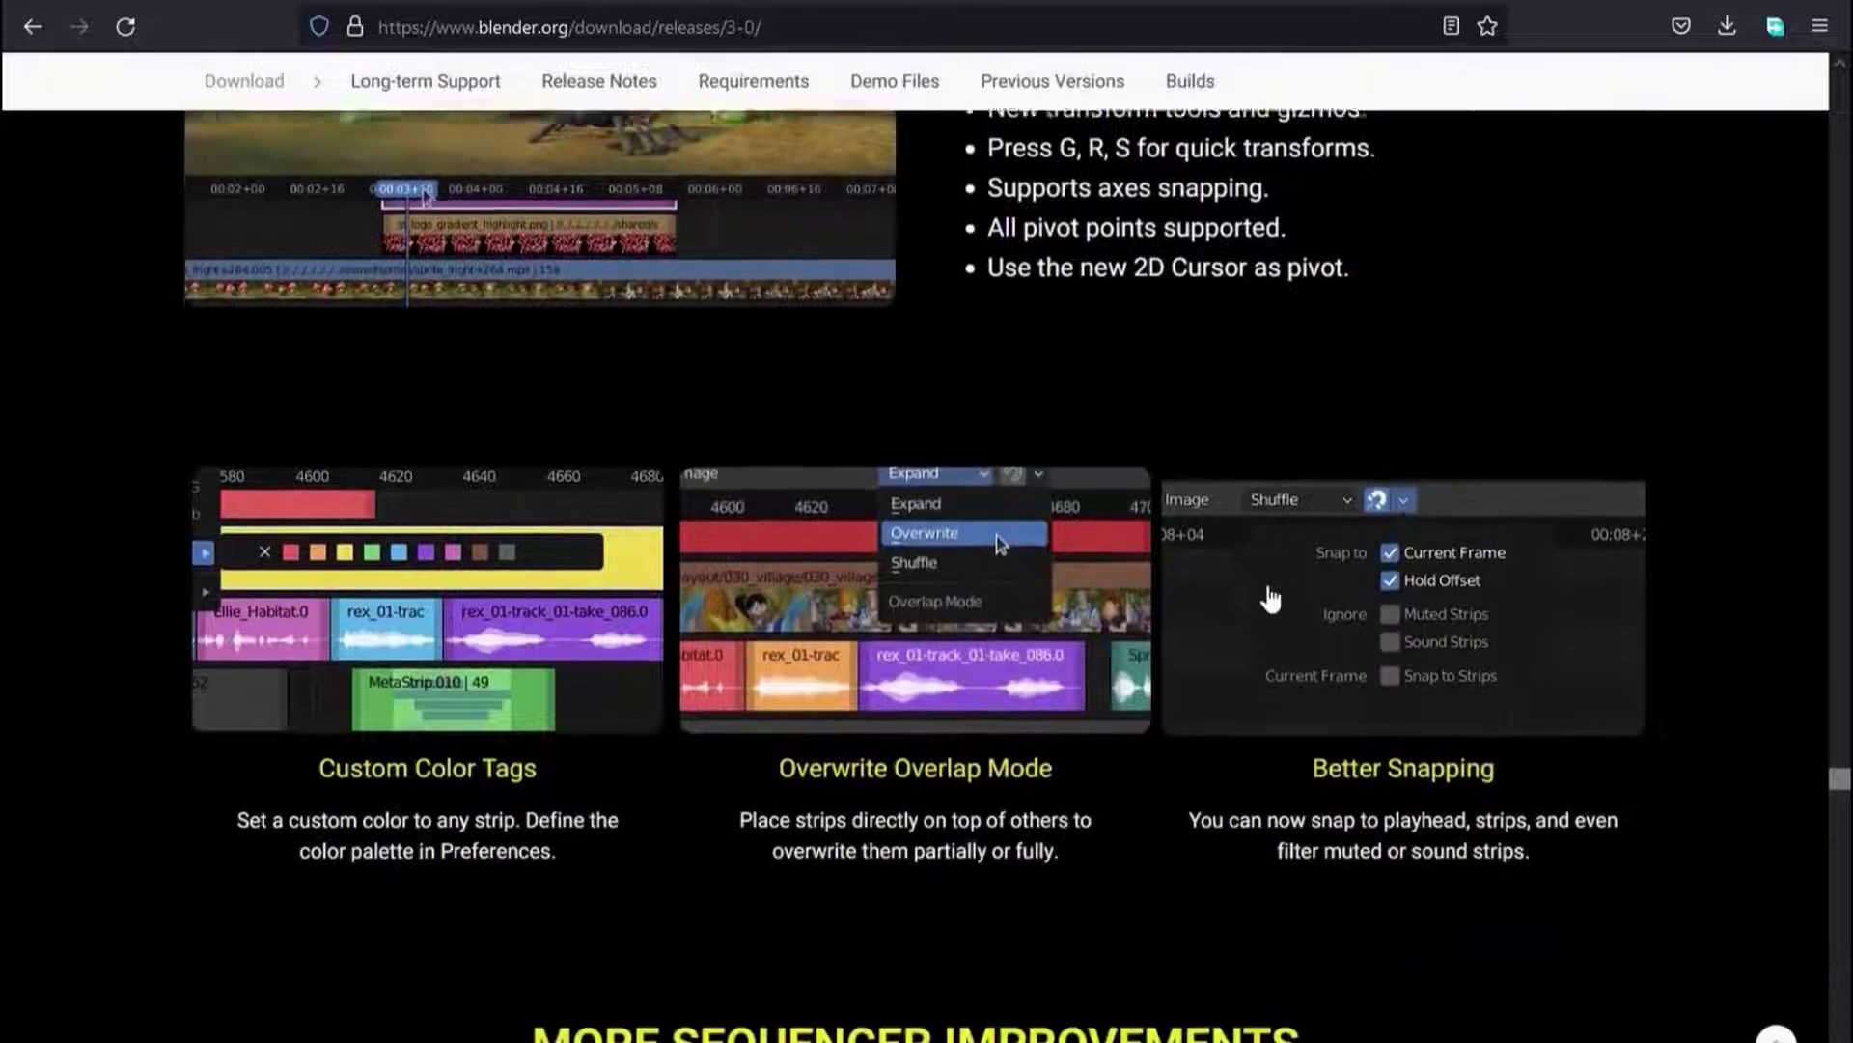
scroll(1260, 591, "down", 3)
scroll(1235, 579, "down", 3)
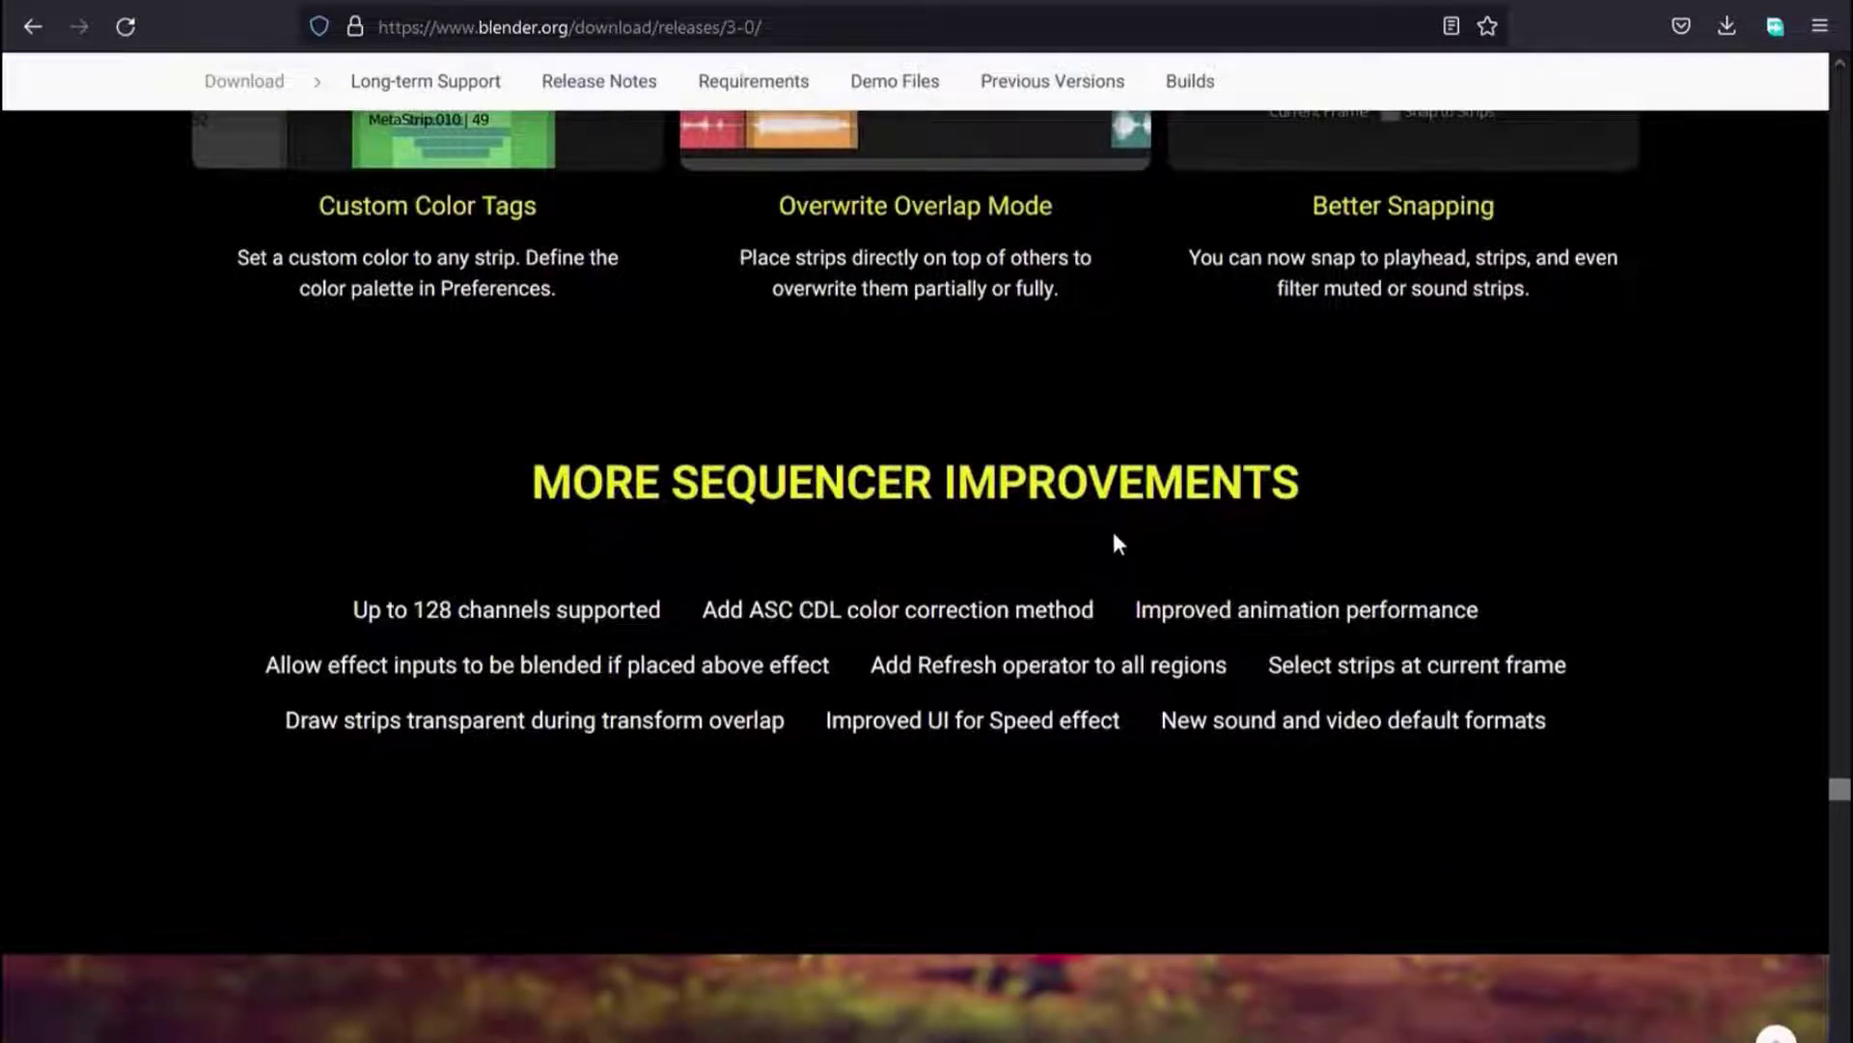
scroll(1117, 543, "up", 2)
scroll(1117, 544, "up", 5)
scroll(1117, 544, "up", 2)
scroll(1117, 544, "up", 2)
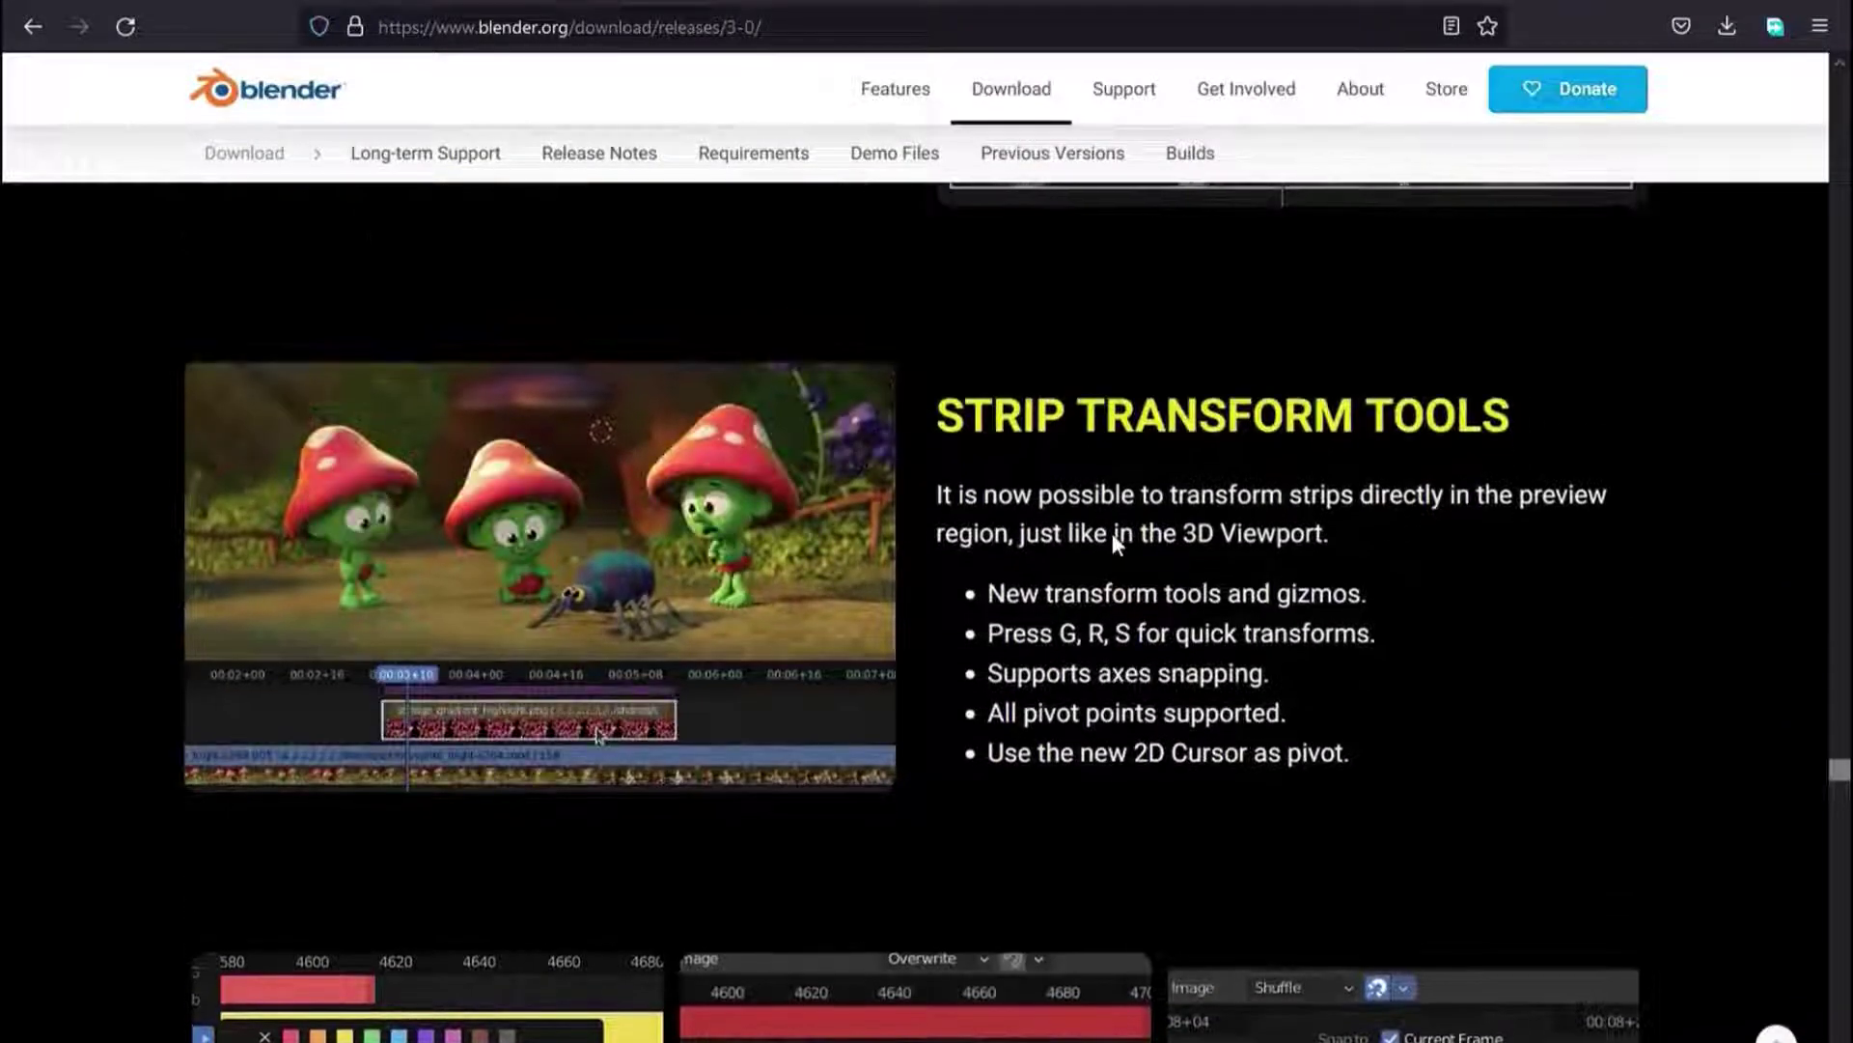
scroll(1112, 533, "up", 10)
scroll(1040, 576, "up", 4)
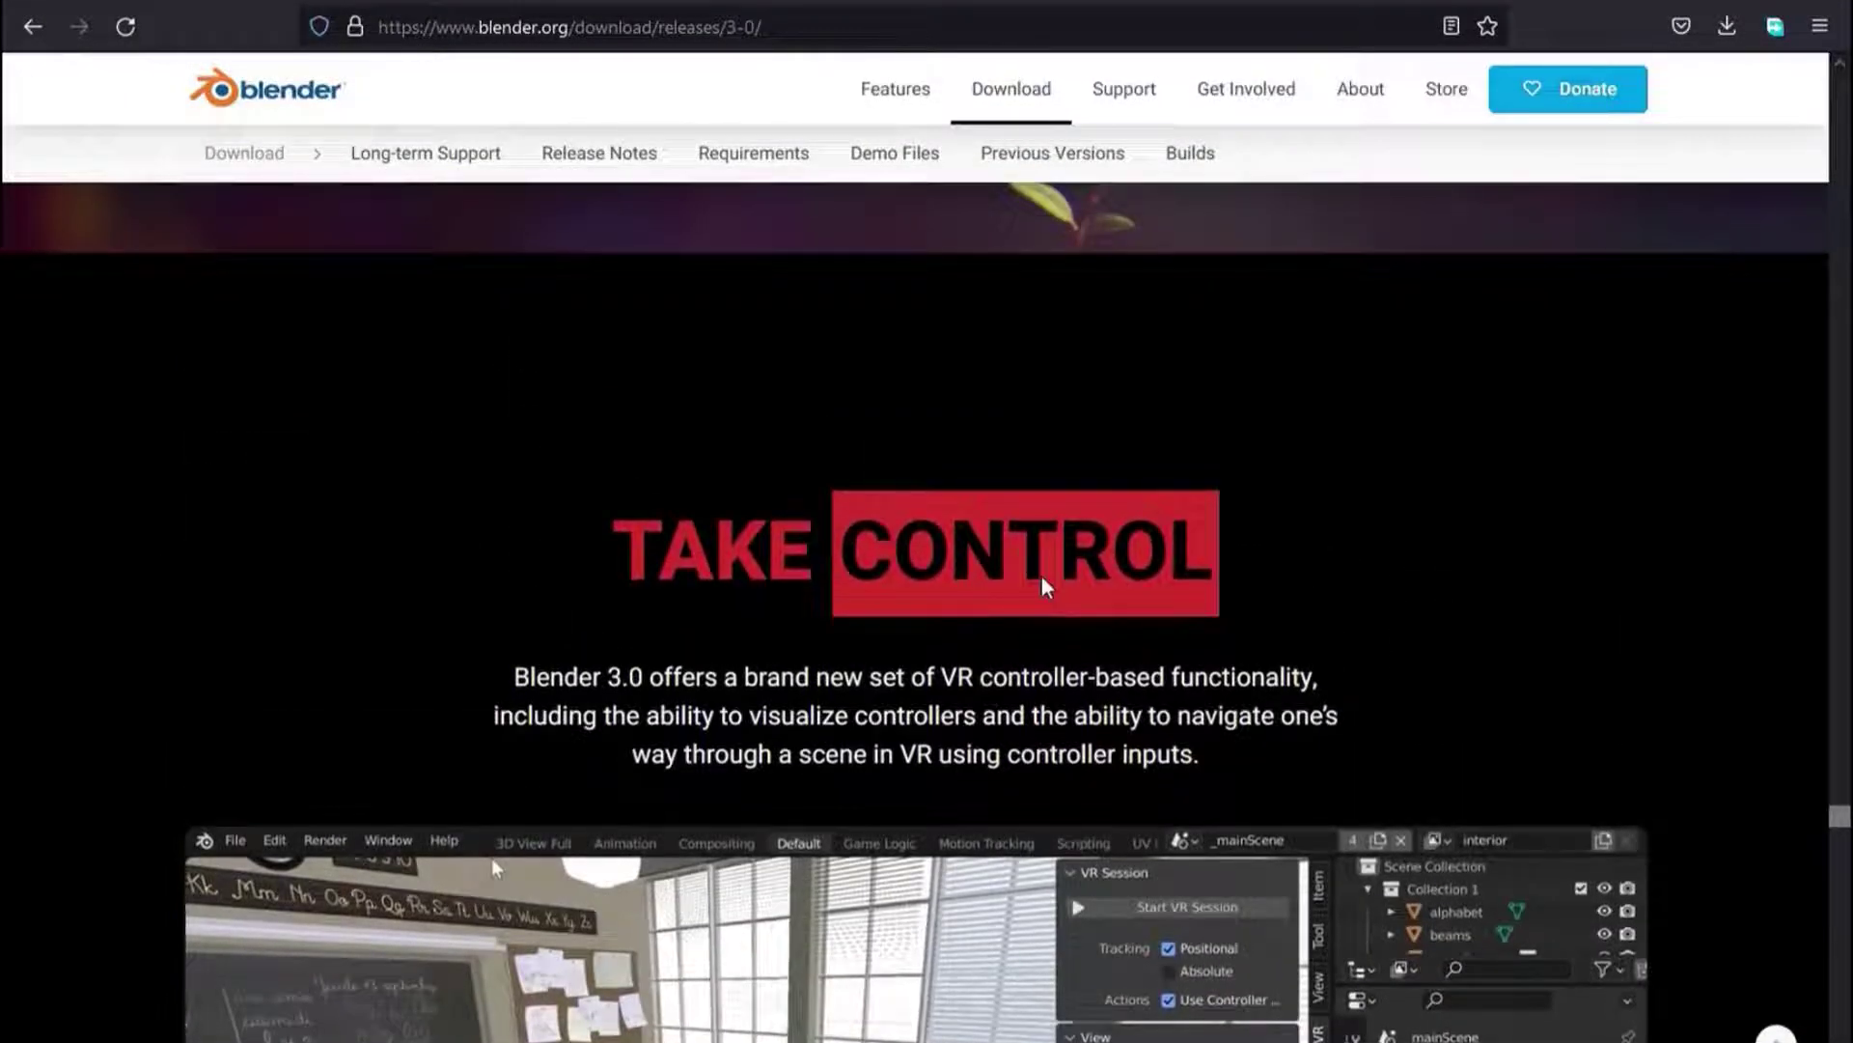
Scroll past PLUS MORE VR, STRIKE A POSE and the animation list to GREASE PENCIL
scroll(1037, 569, "down", 2)
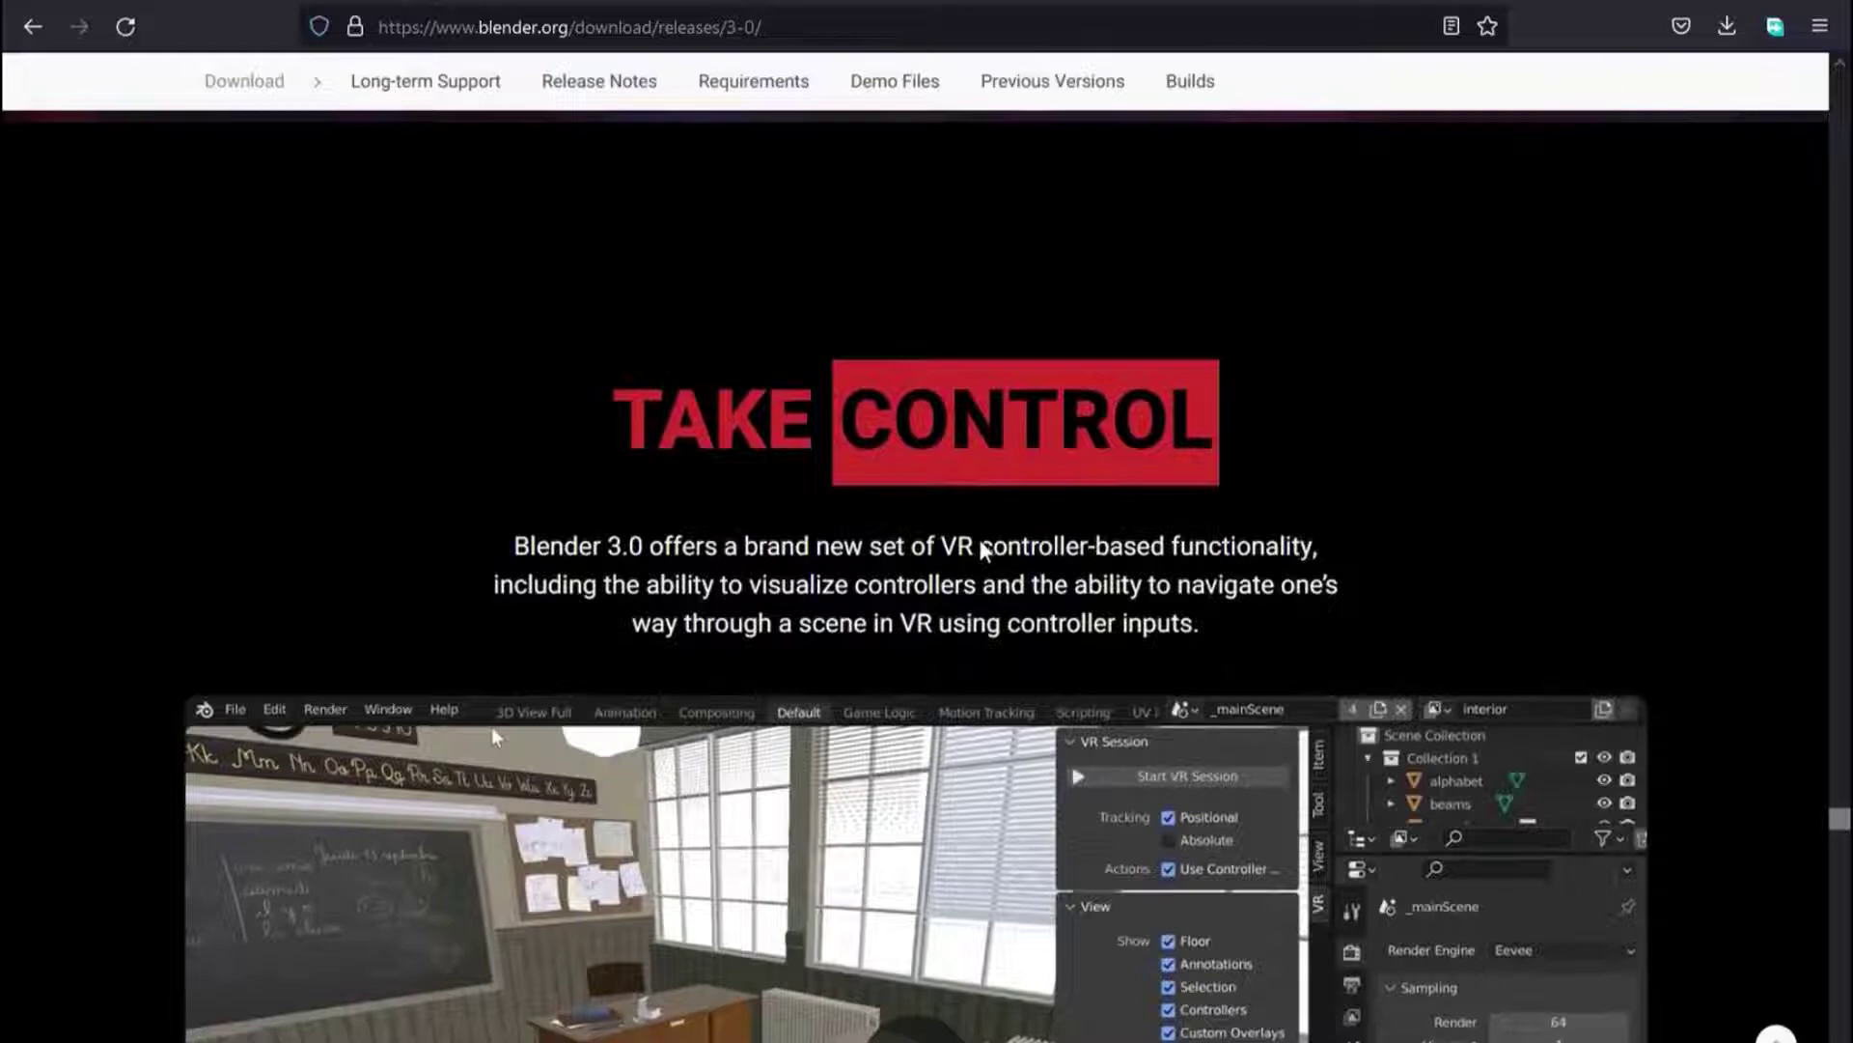
scroll(911, 555, "down", 2)
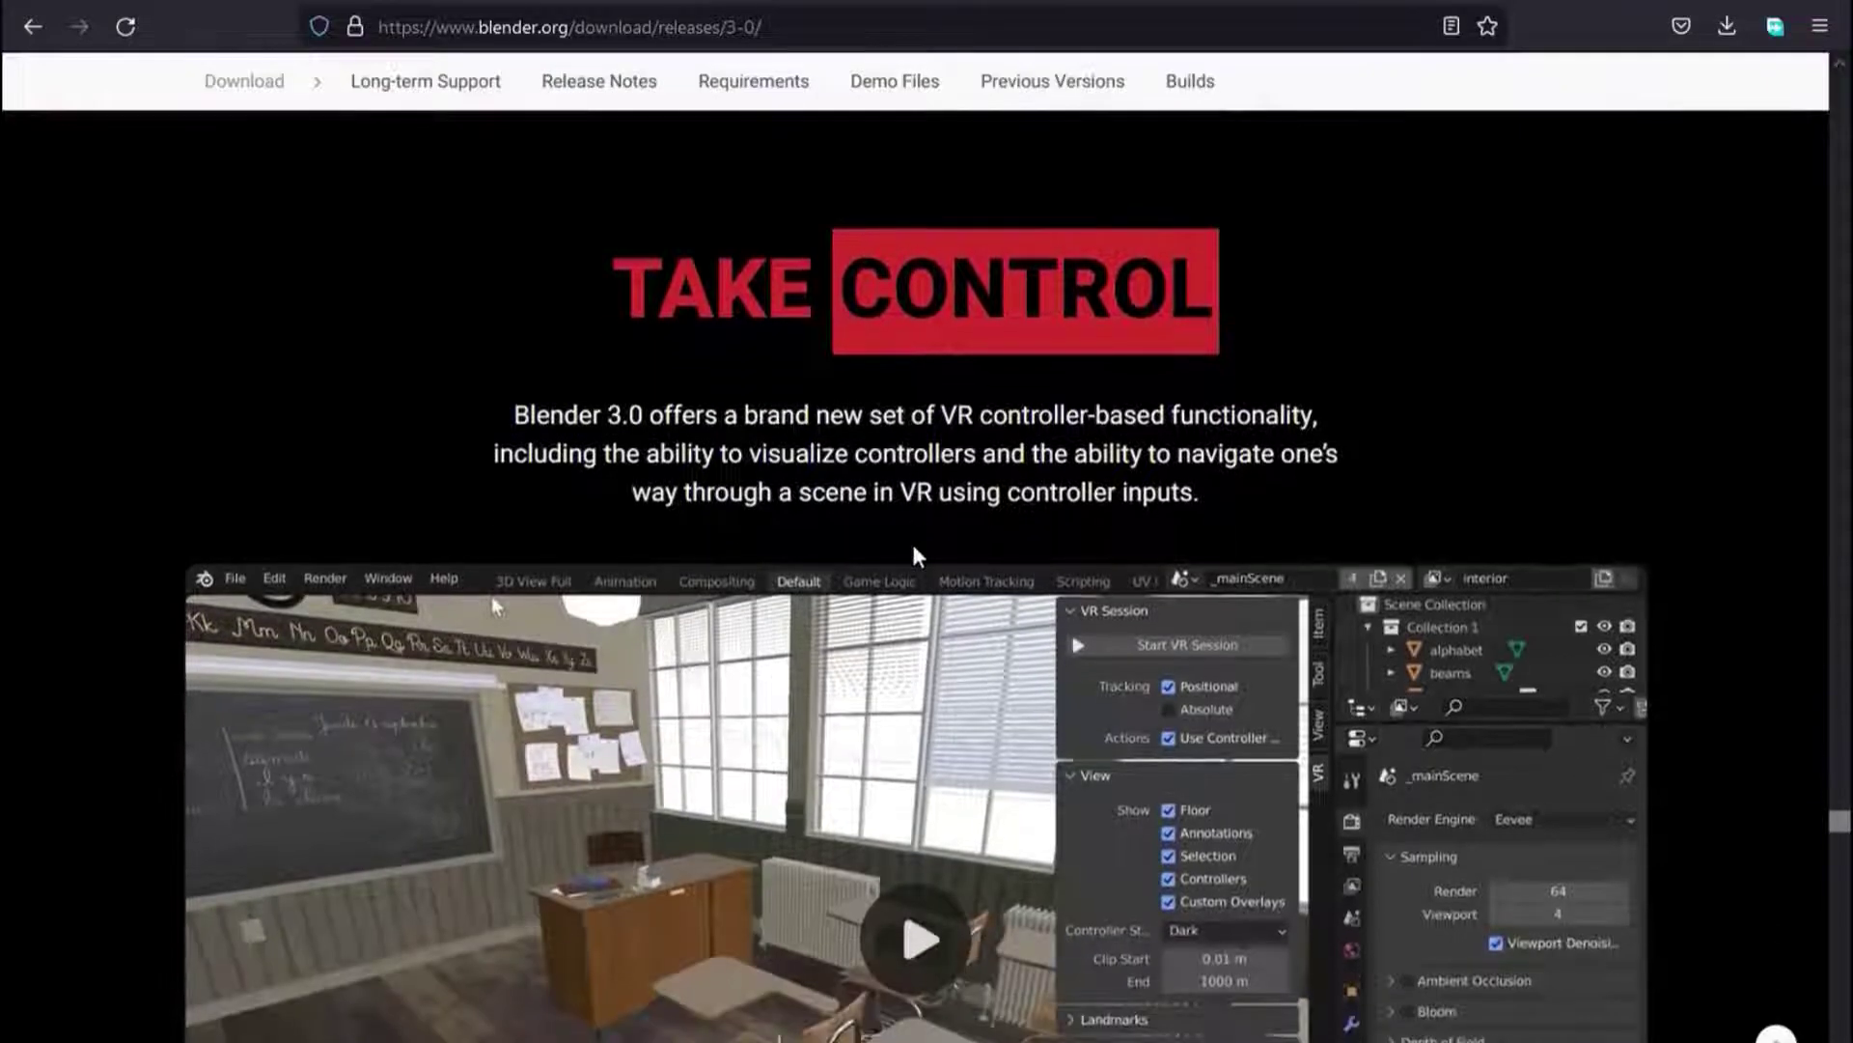
scroll(913, 547, "down", 2)
scroll(913, 546, "down", 4)
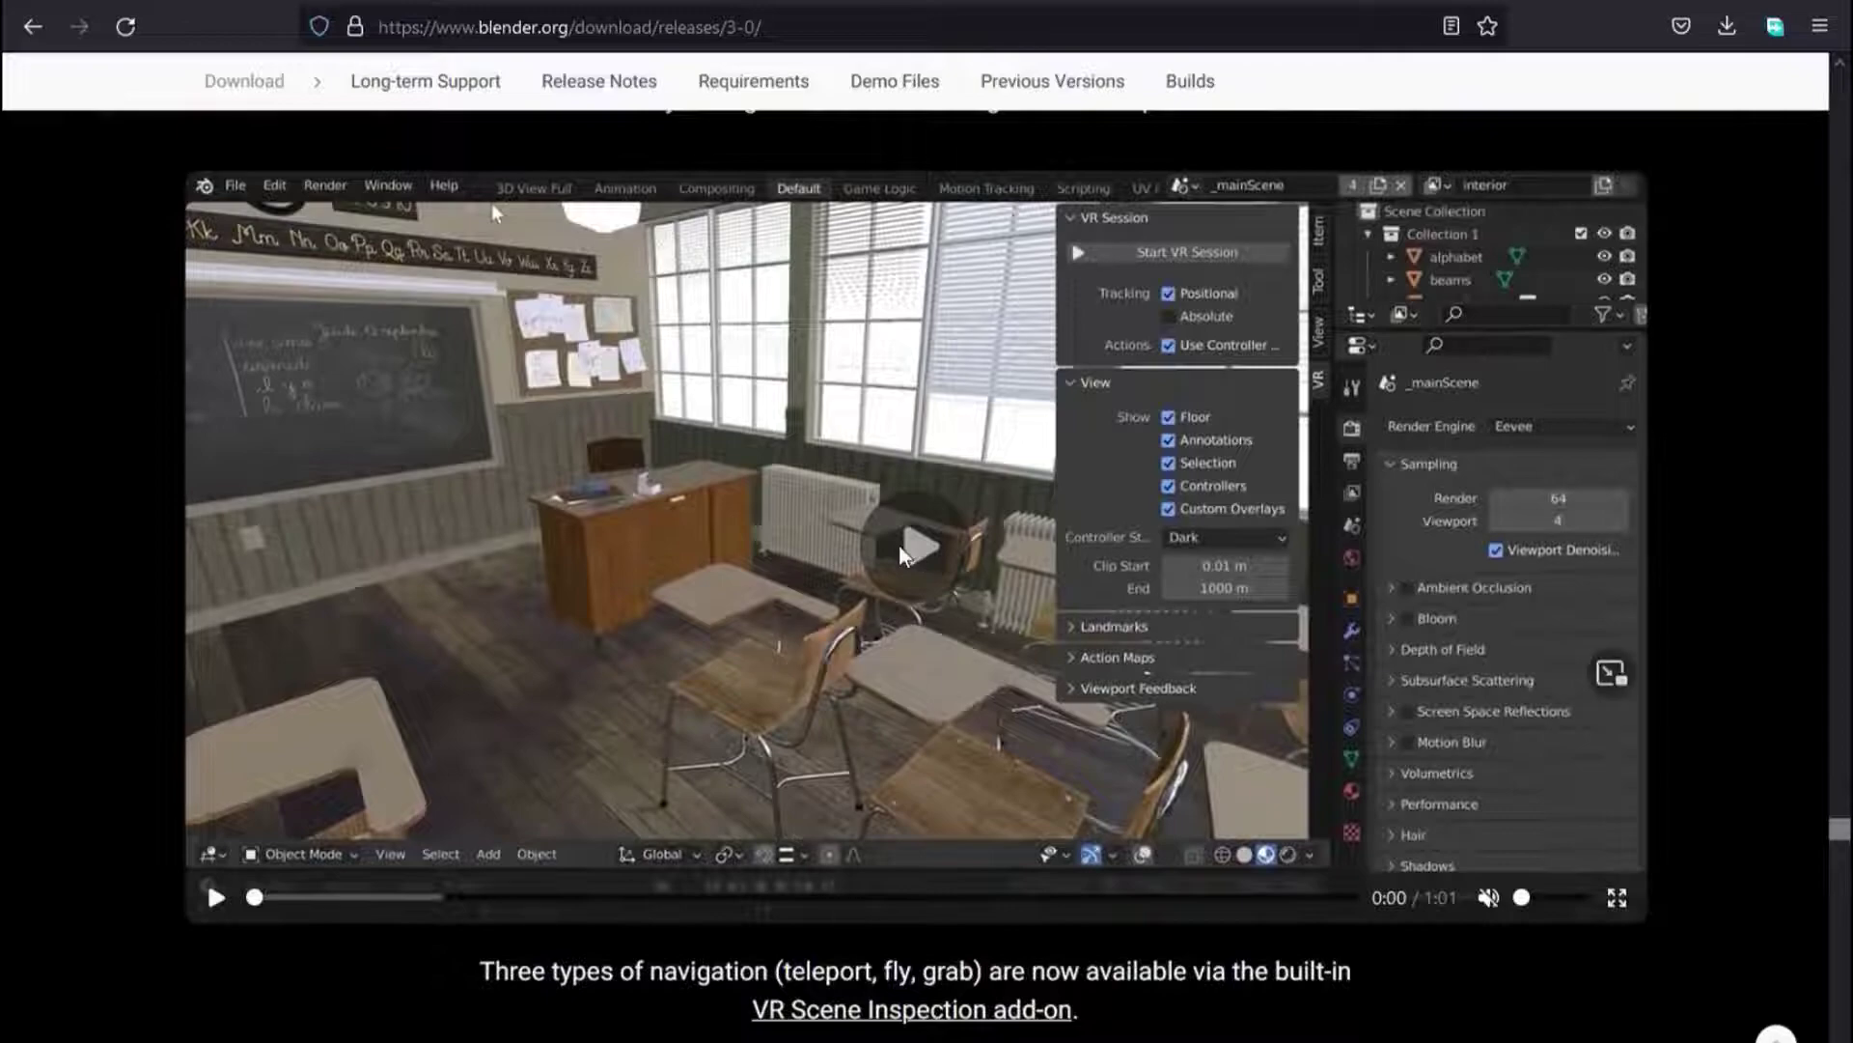
scroll(899, 543, "down", 2)
scroll(866, 531, "up", 4)
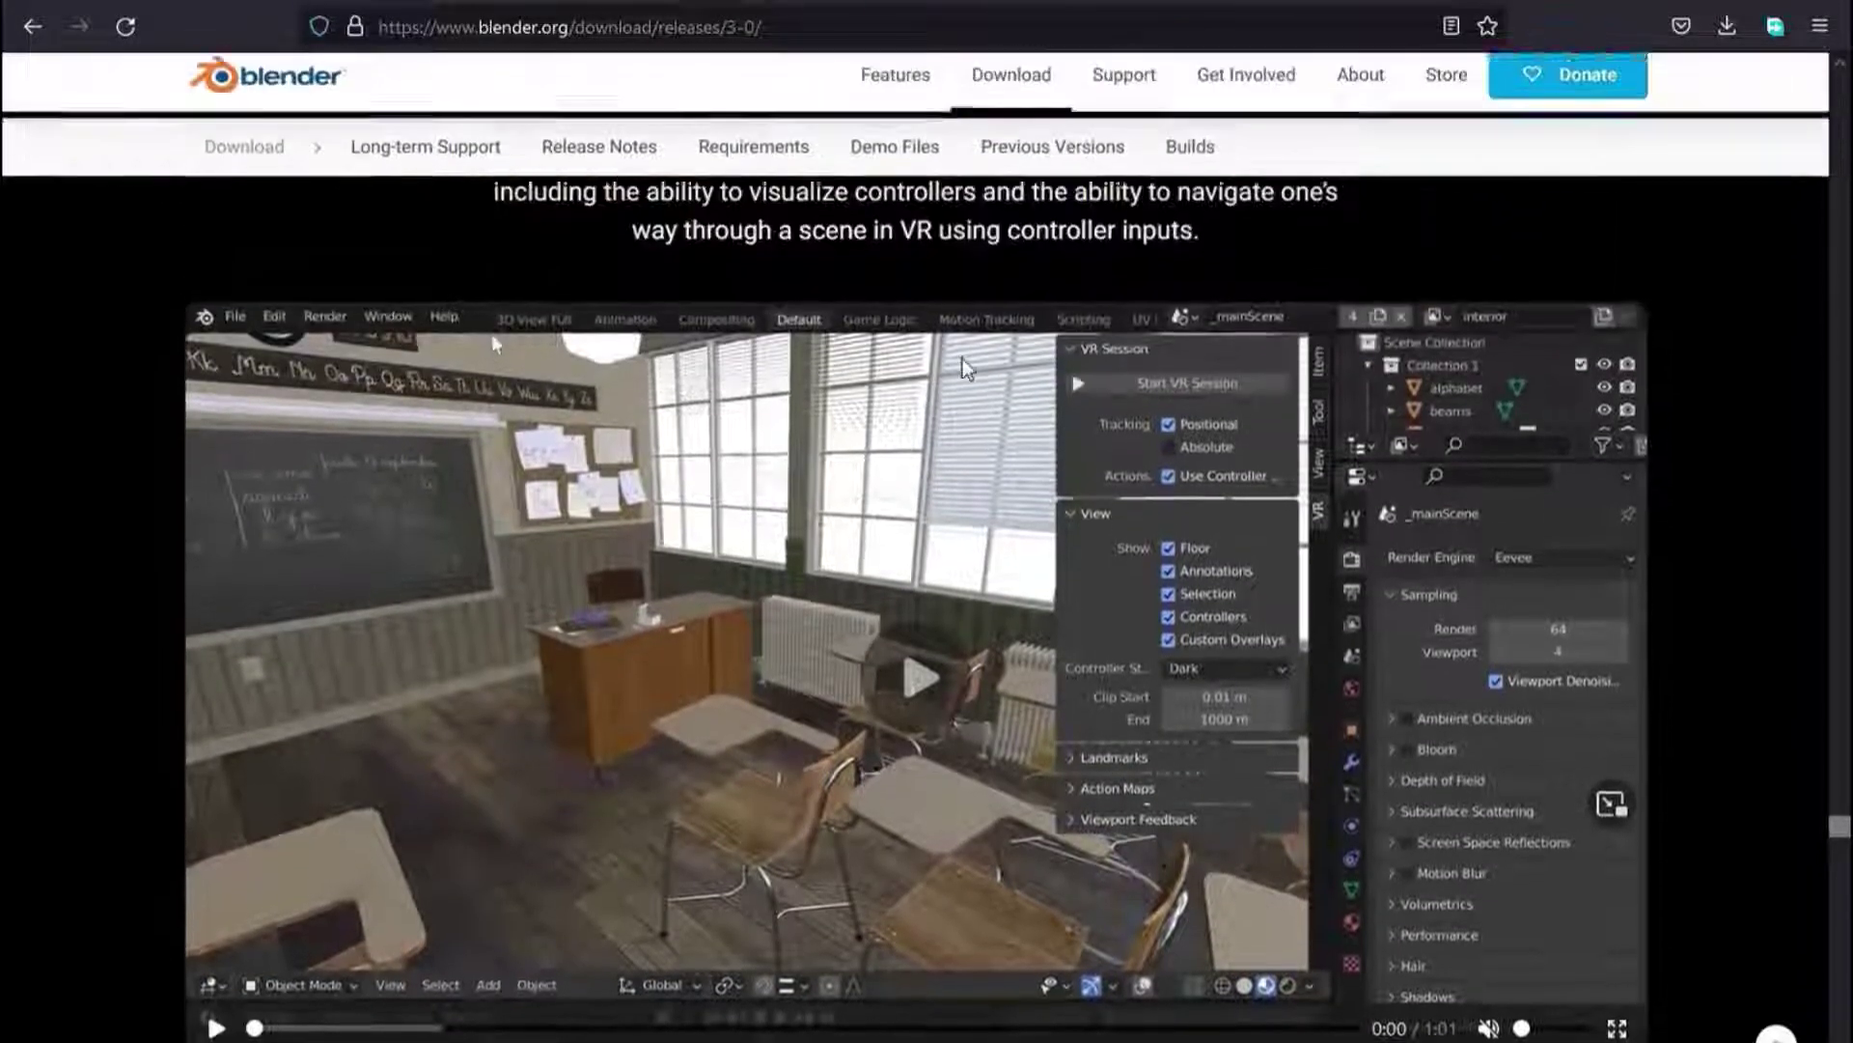
scroll(840, 517, "up", 4)
scroll(753, 569, "down", 2)
scroll(668, 630, "down", 4)
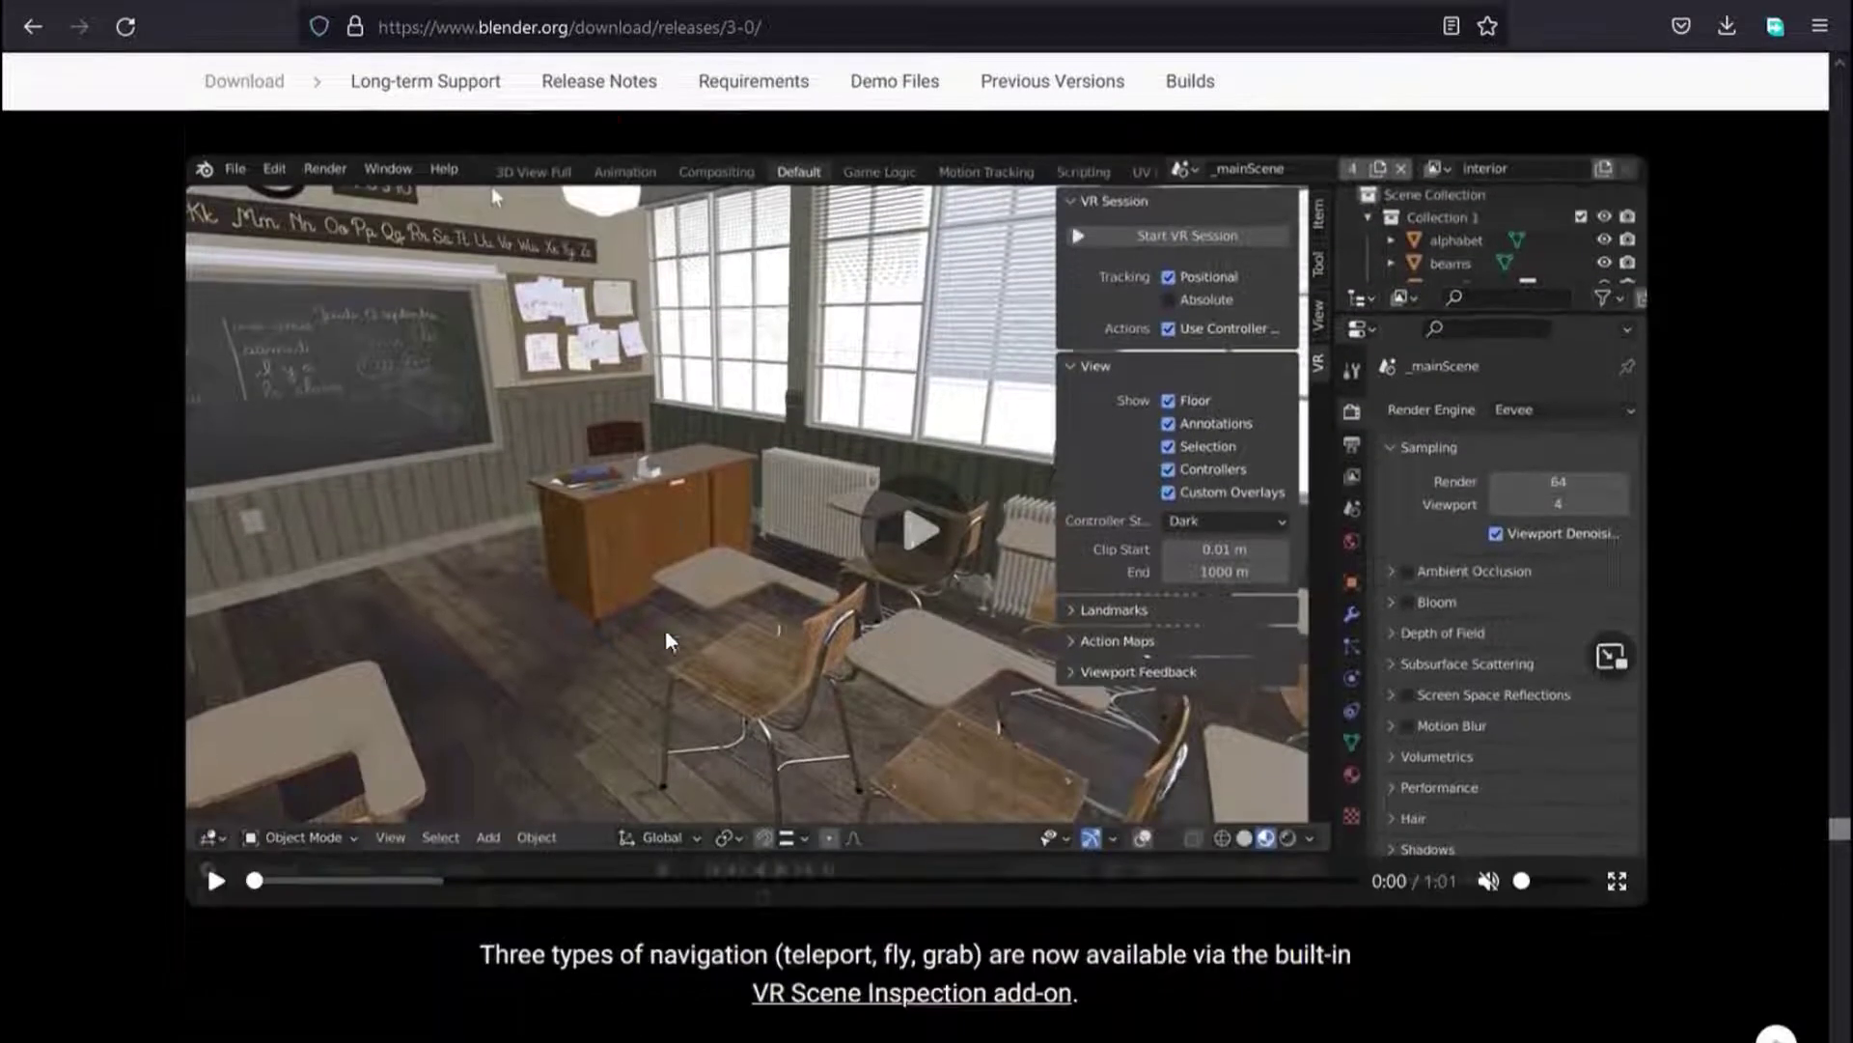
scroll(664, 629, "down", 10)
scroll(666, 626, "down", 6)
scroll(671, 642, "down", 1)
scroll(670, 642, "down", 1)
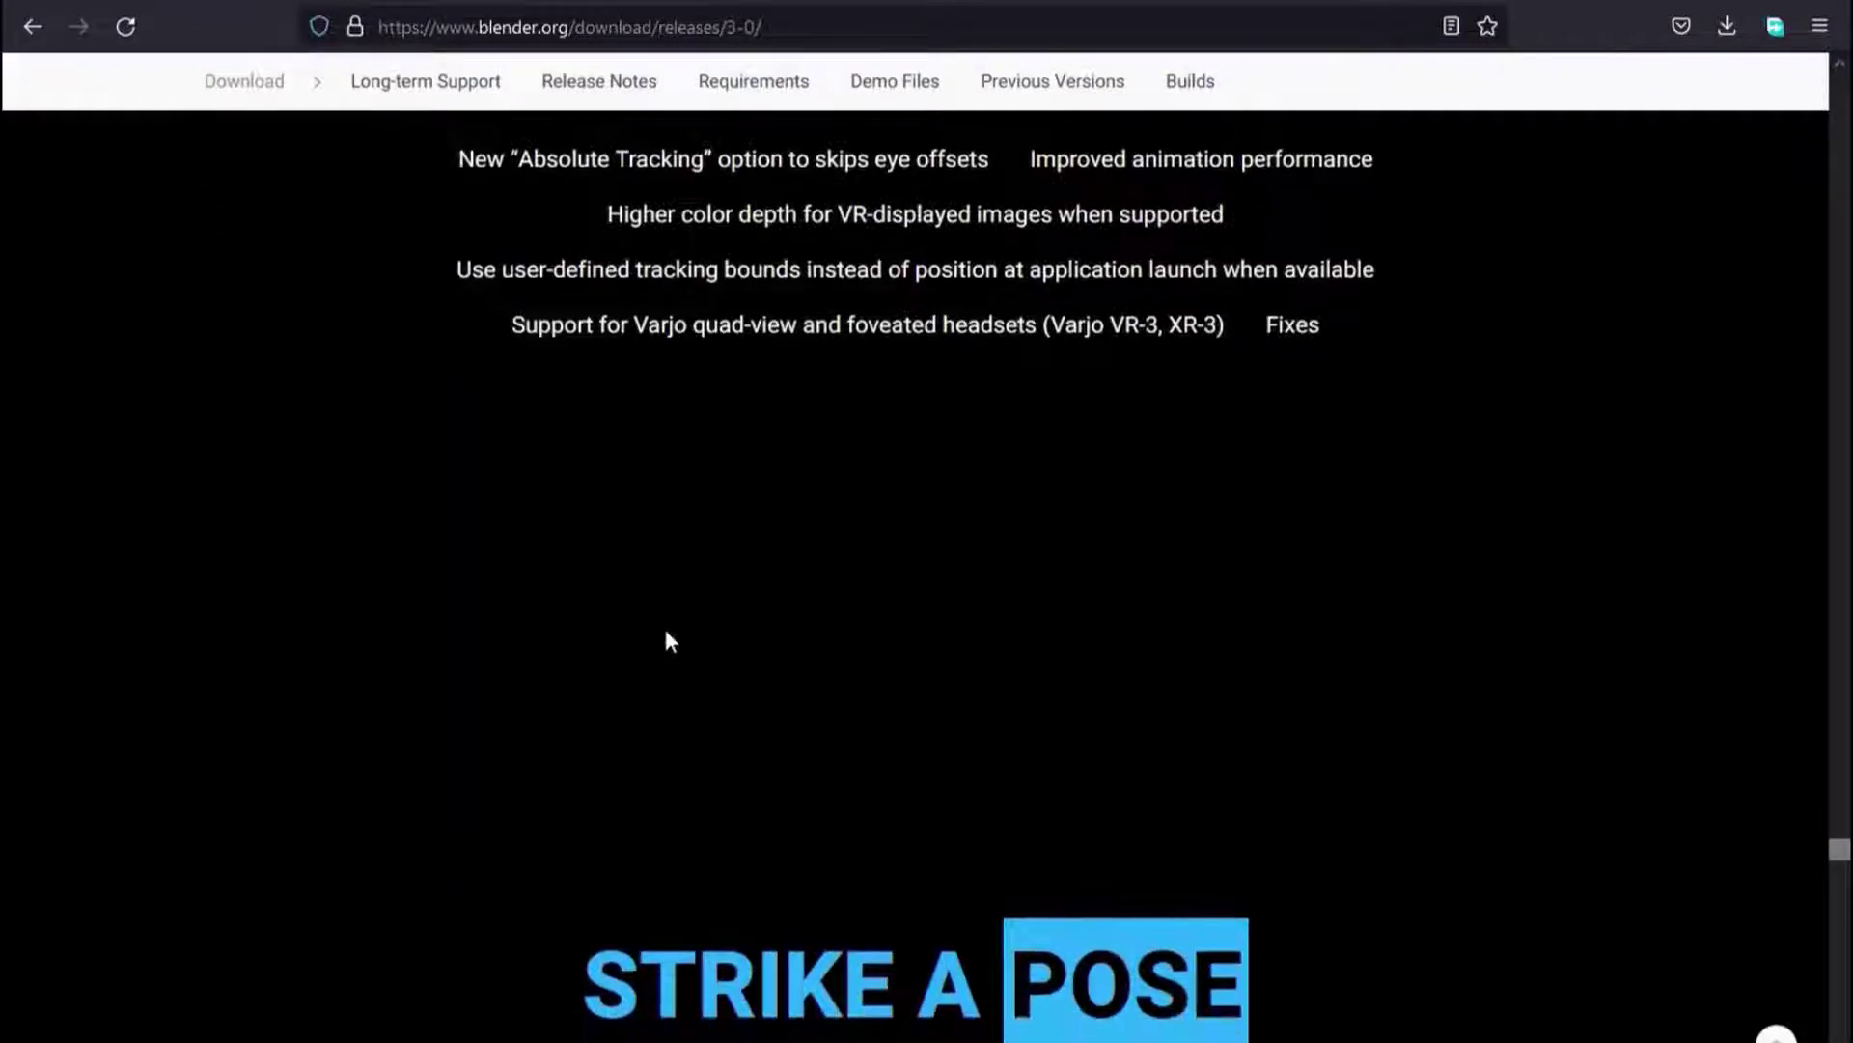
scroll(674, 642, "up", 5)
scroll(622, 586, "up", 5)
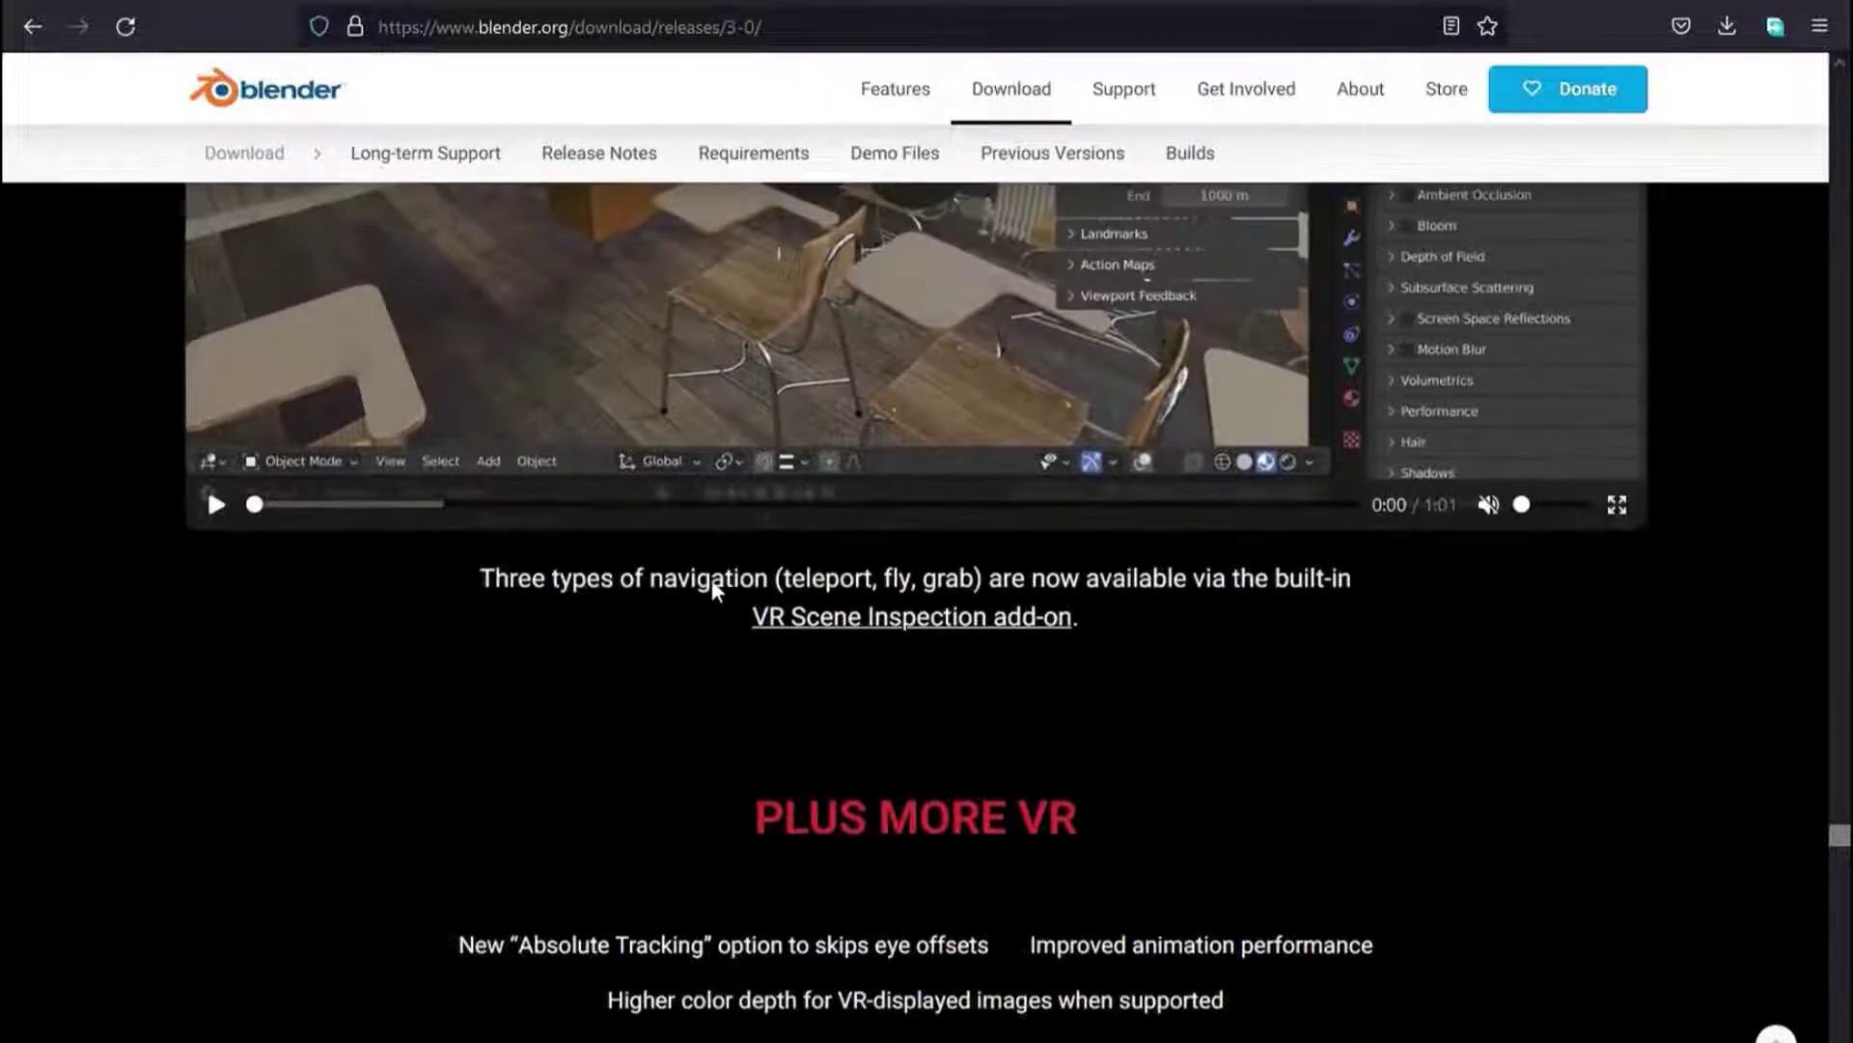
scroll(622, 586, "up", 3)
scroll(623, 586, "up", 3)
scroll(1199, 464, "up", 1)
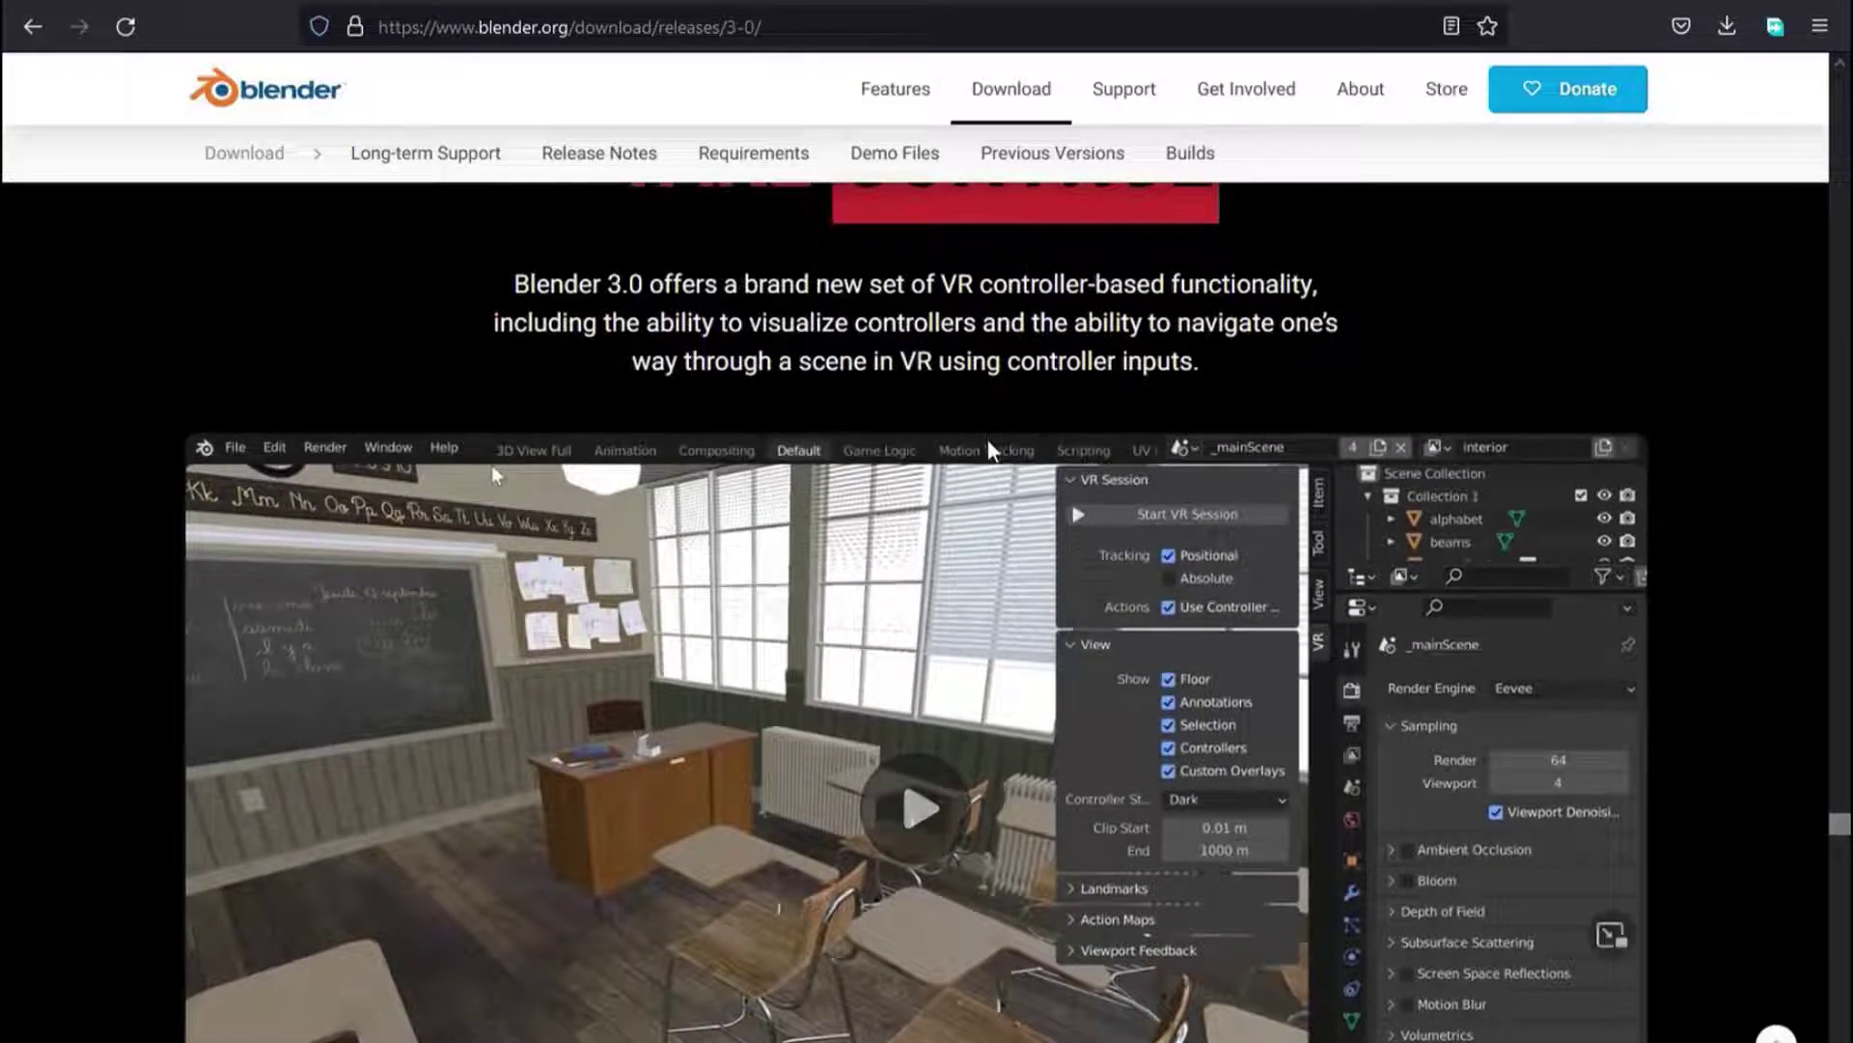
scroll(990, 436, "down", 5)
scroll(990, 439, "down", 7)
scroll(986, 450, "down", 6)
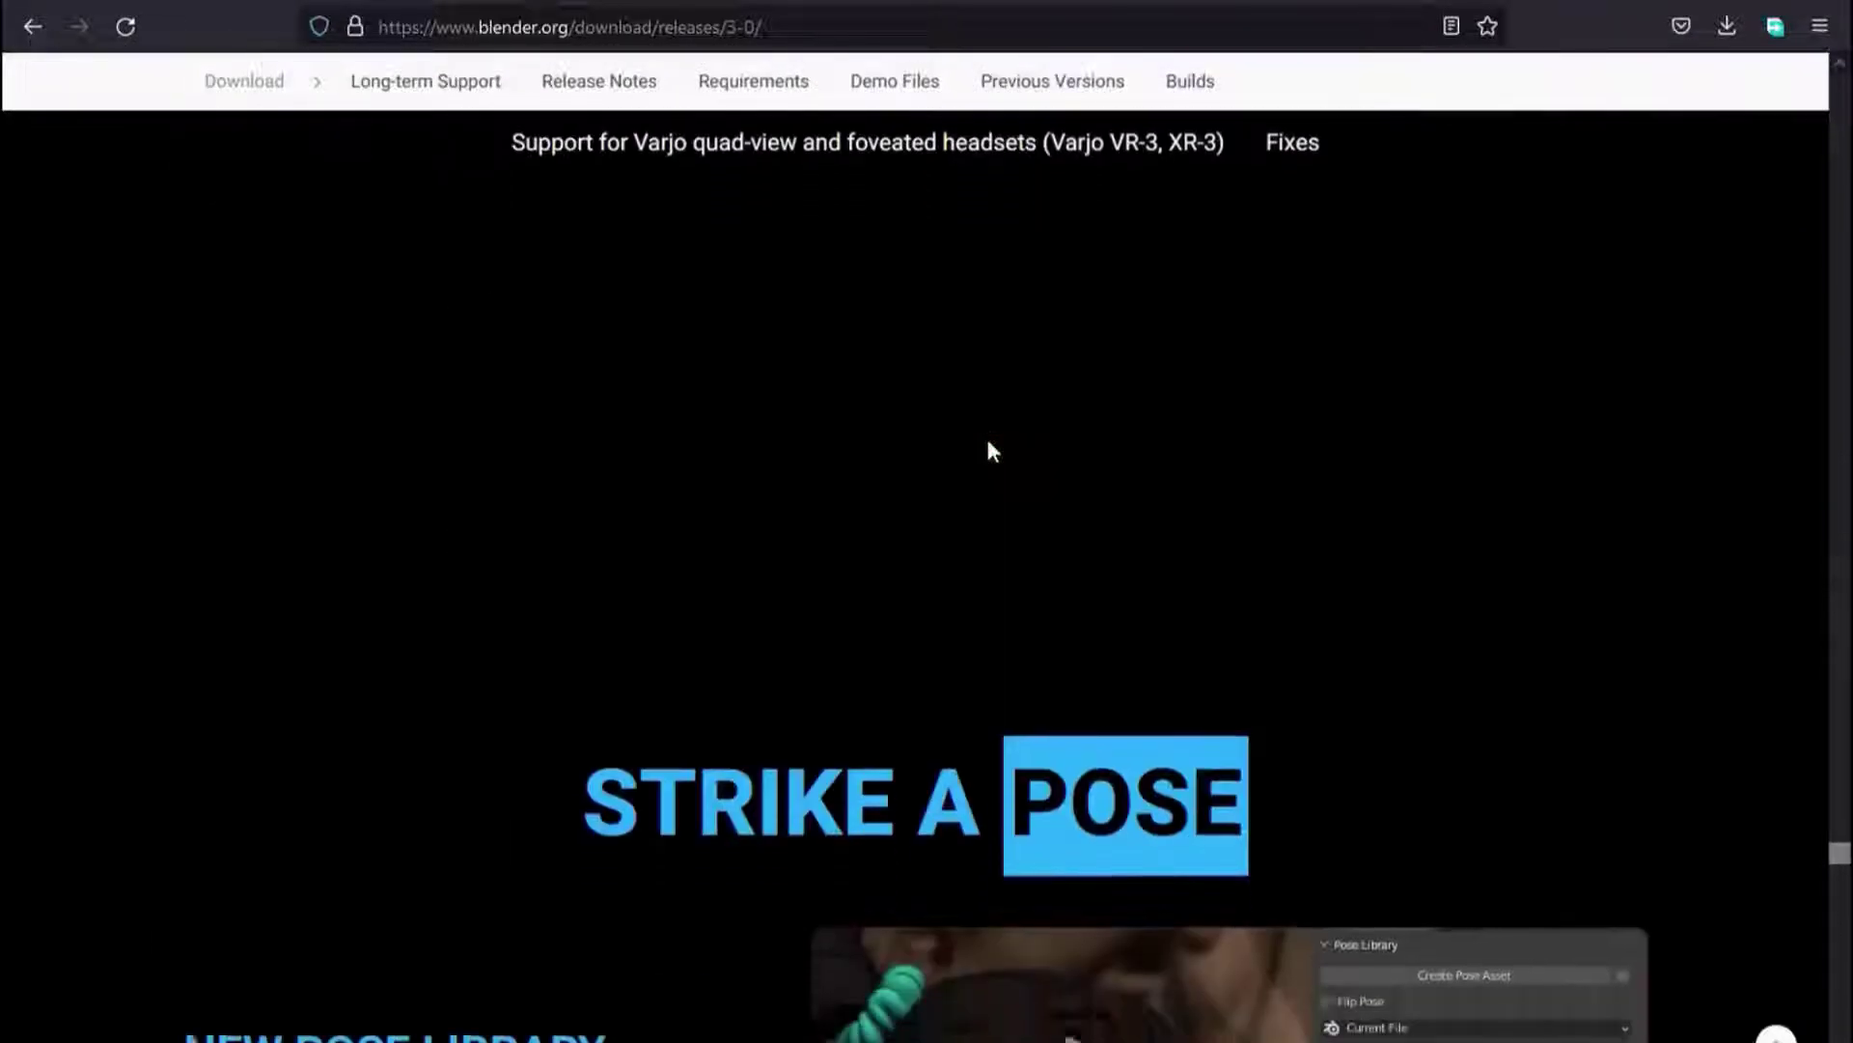
scroll(987, 450, "down", 4)
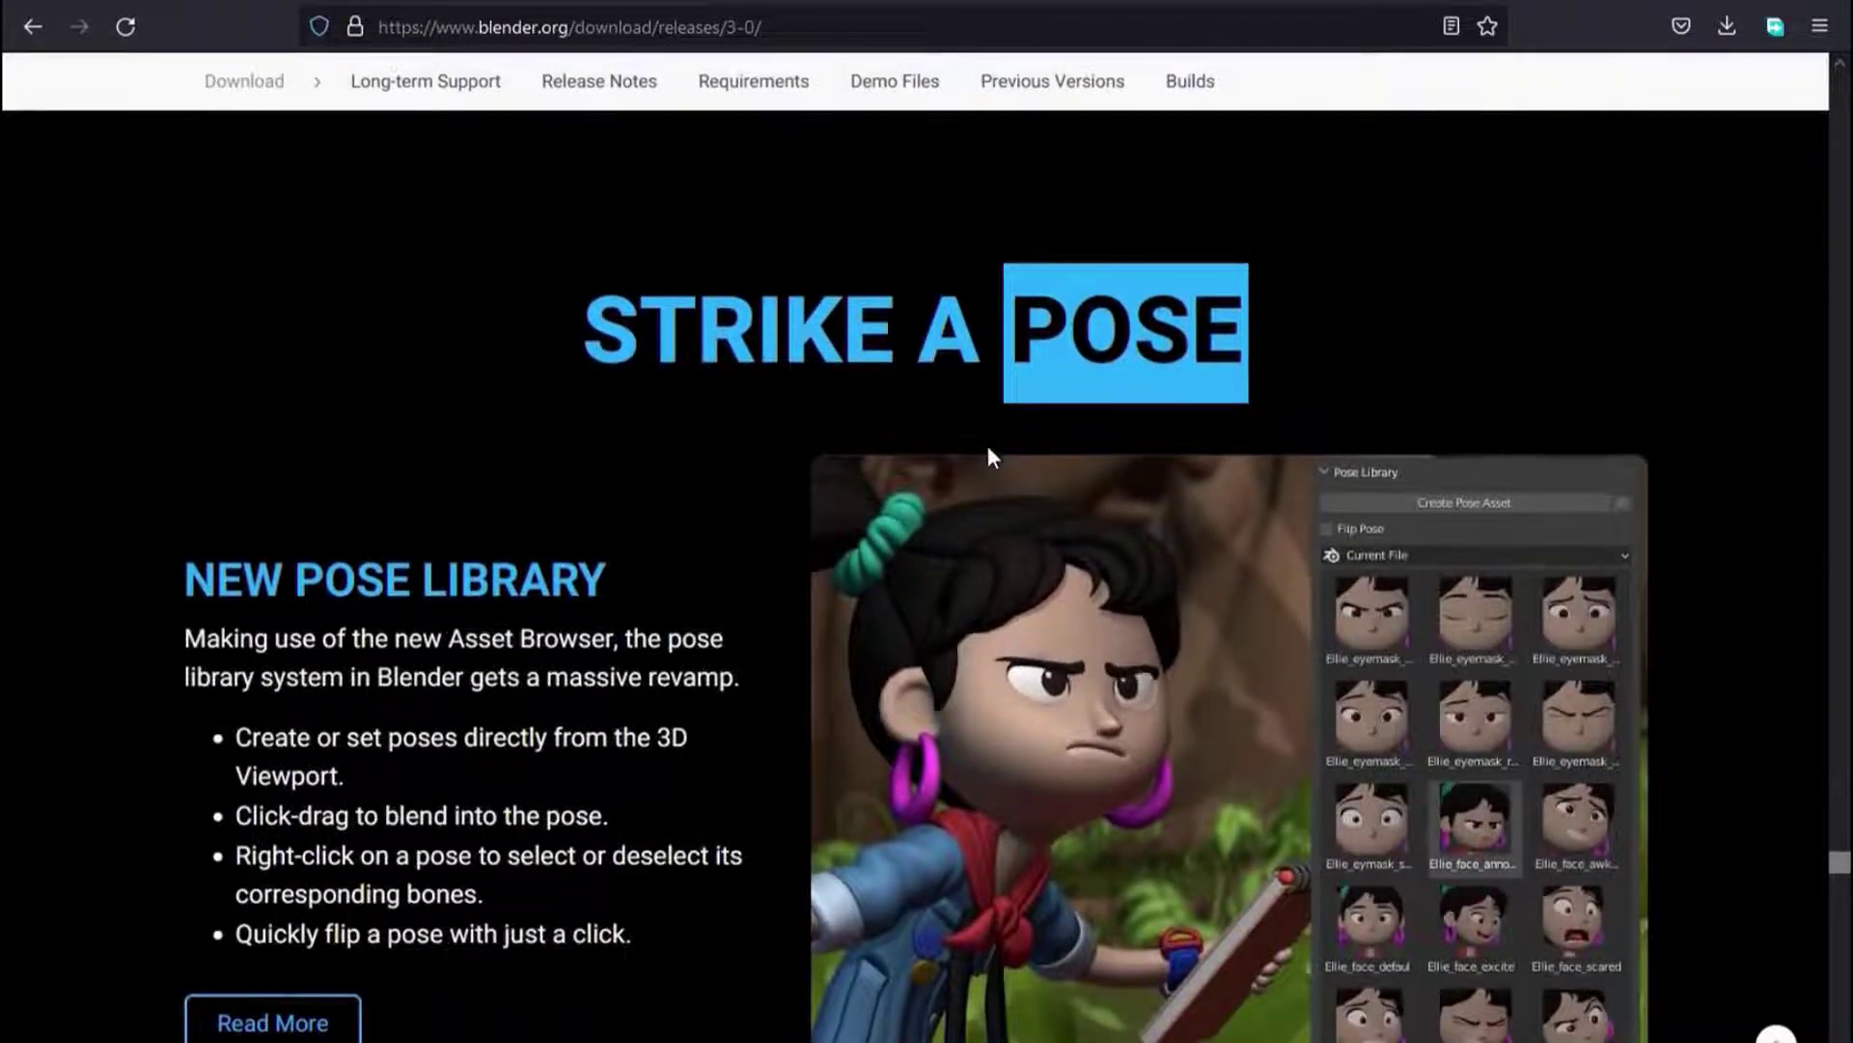
scroll(986, 421, "down", 1)
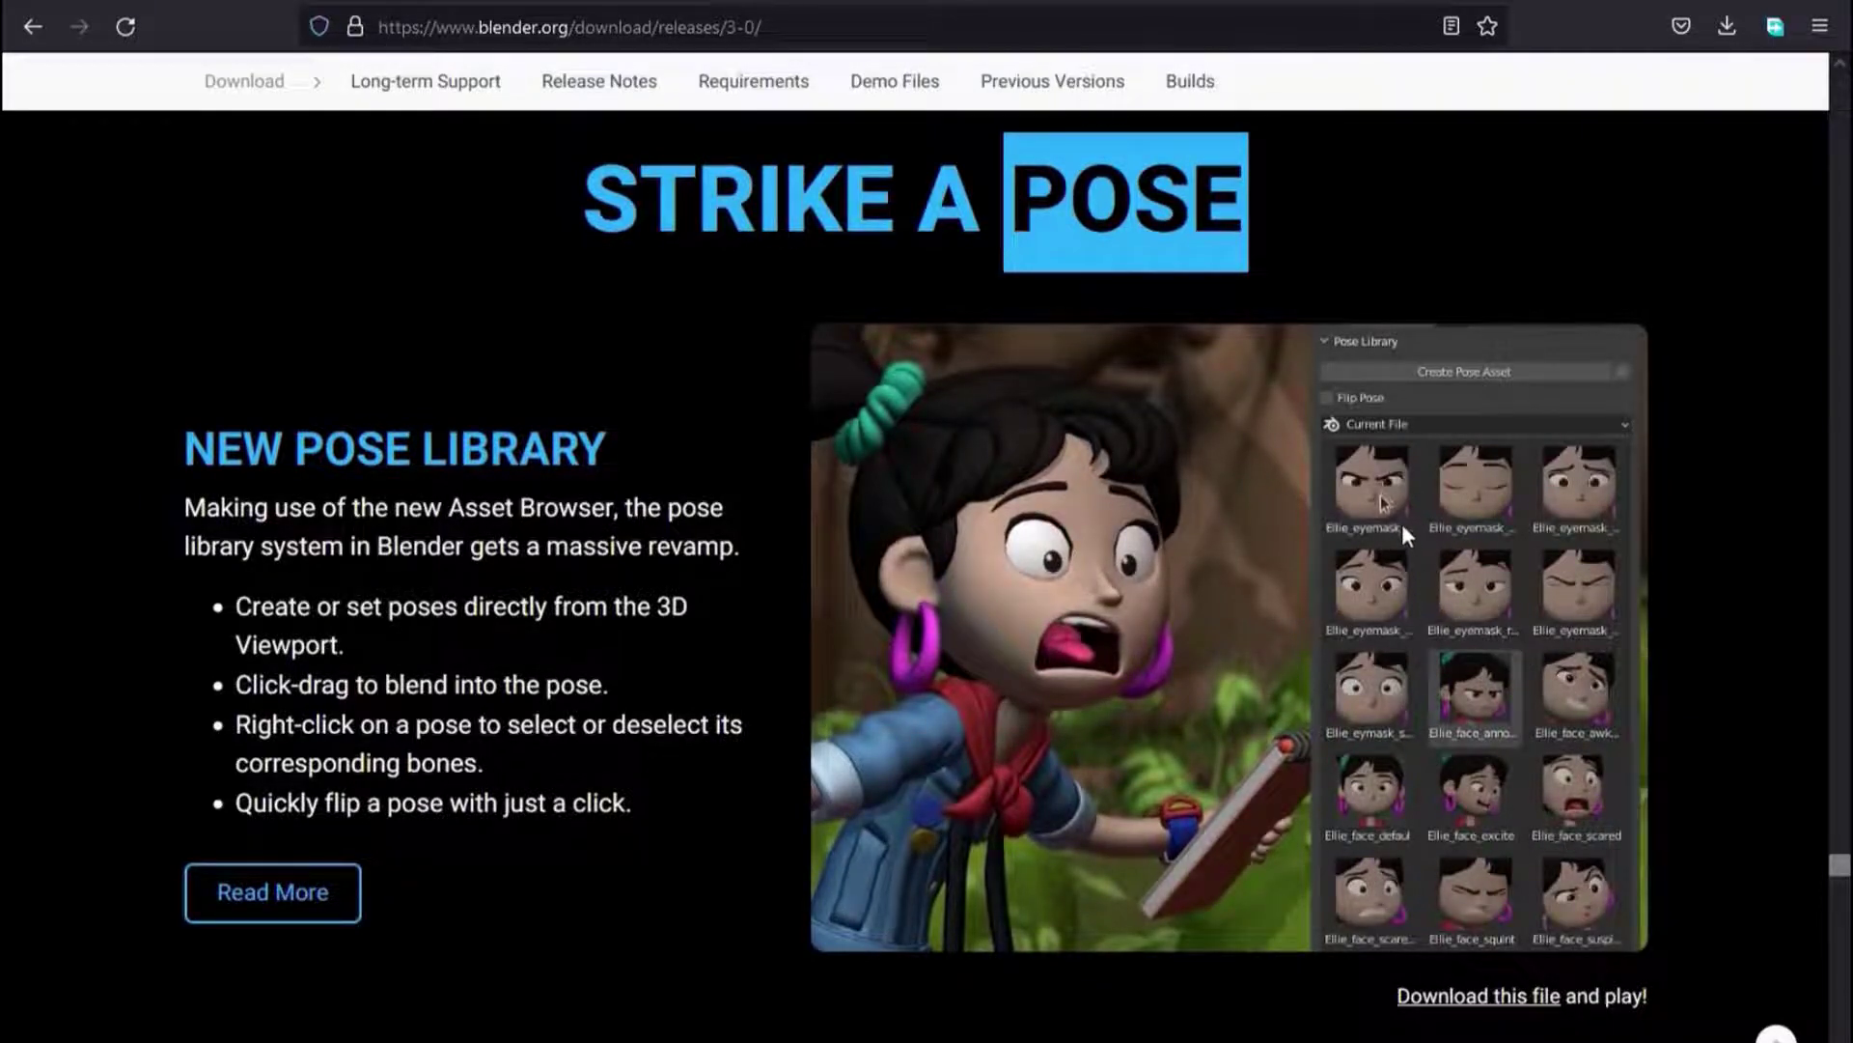
scroll(925, 679, "down", 1)
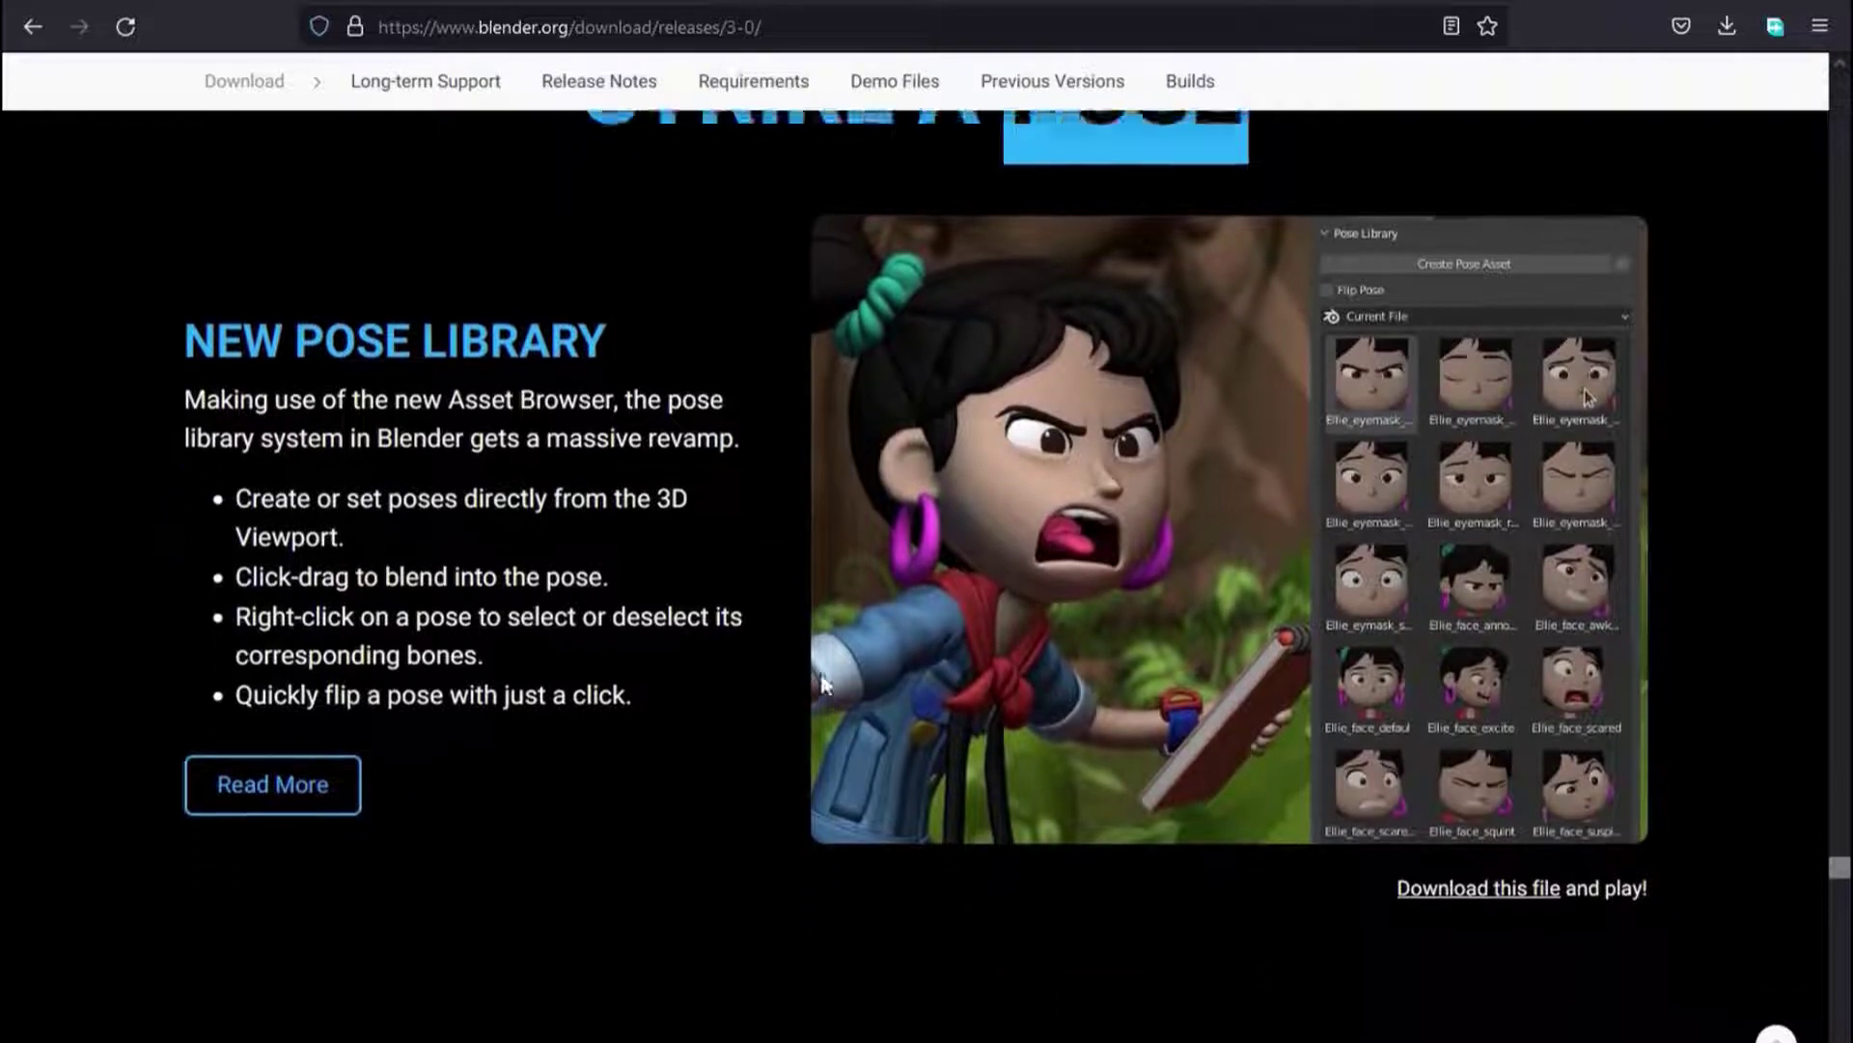
scroll(1033, 598, "down", 1)
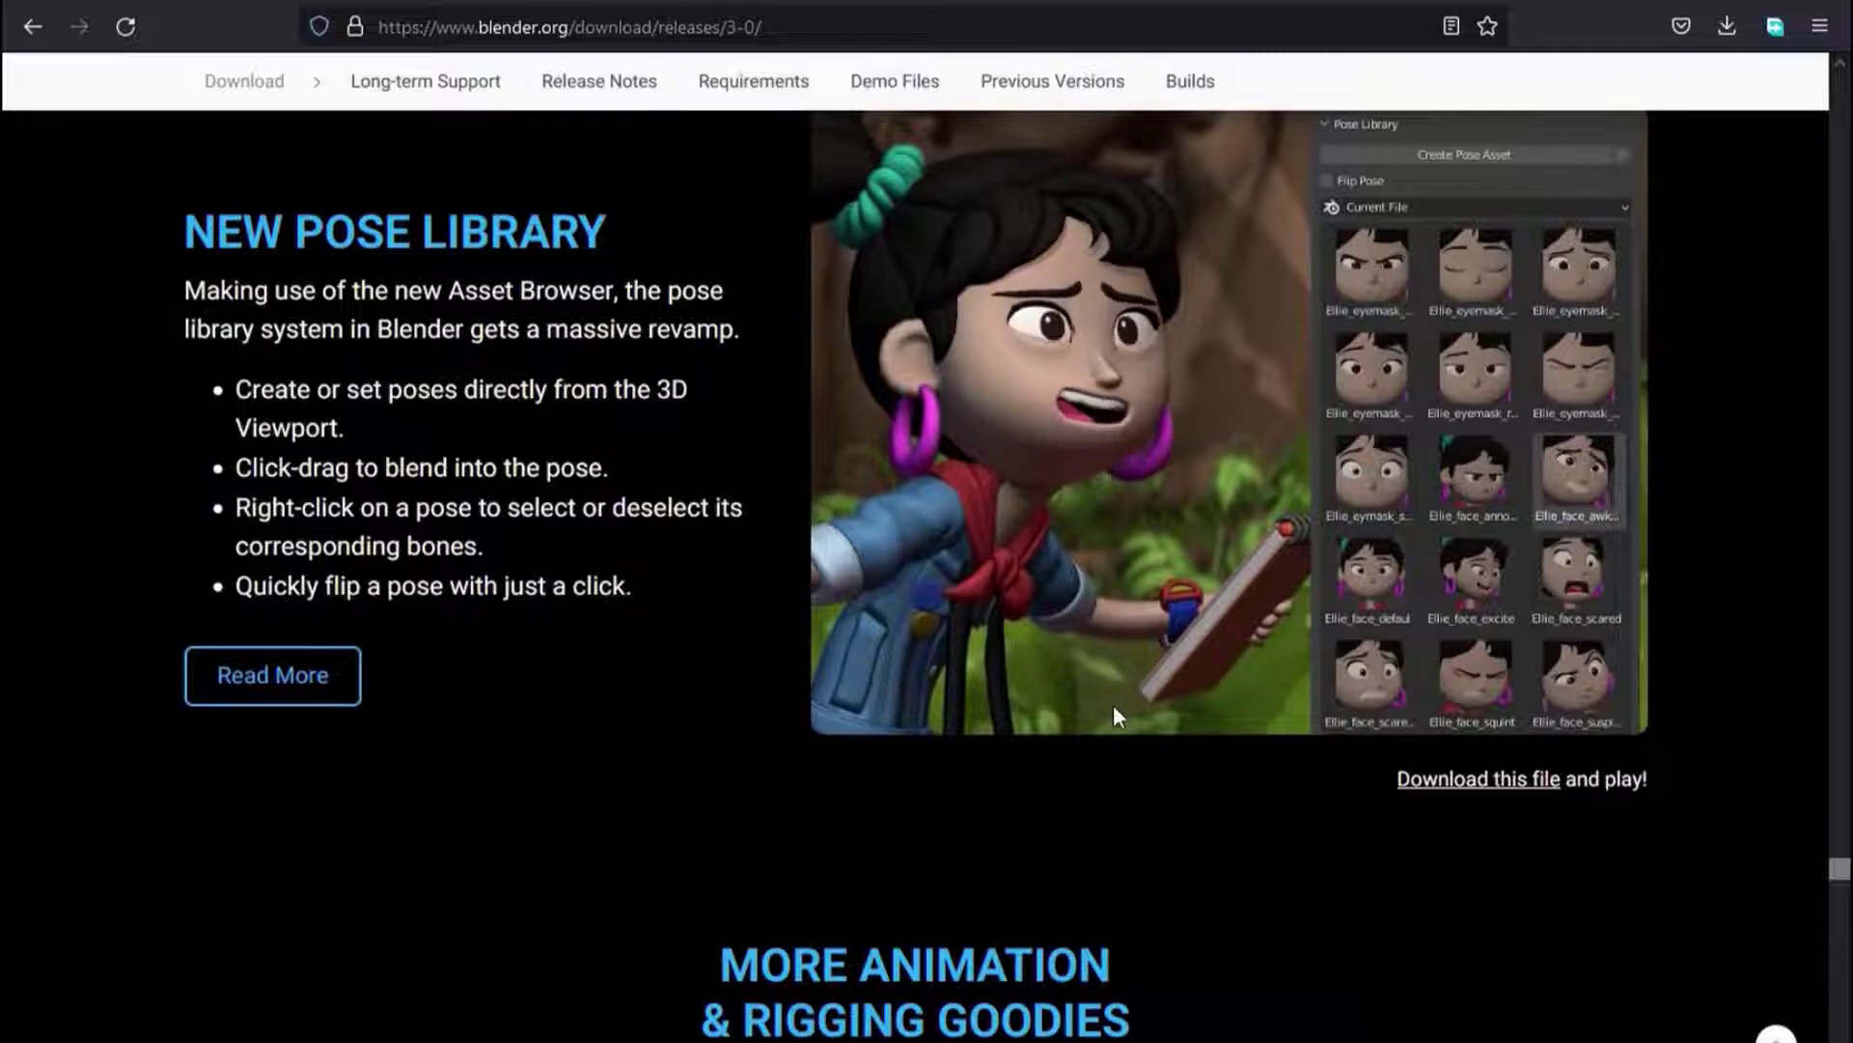
scroll(1062, 695, "down", 1)
scroll(936, 690, "down", 4)
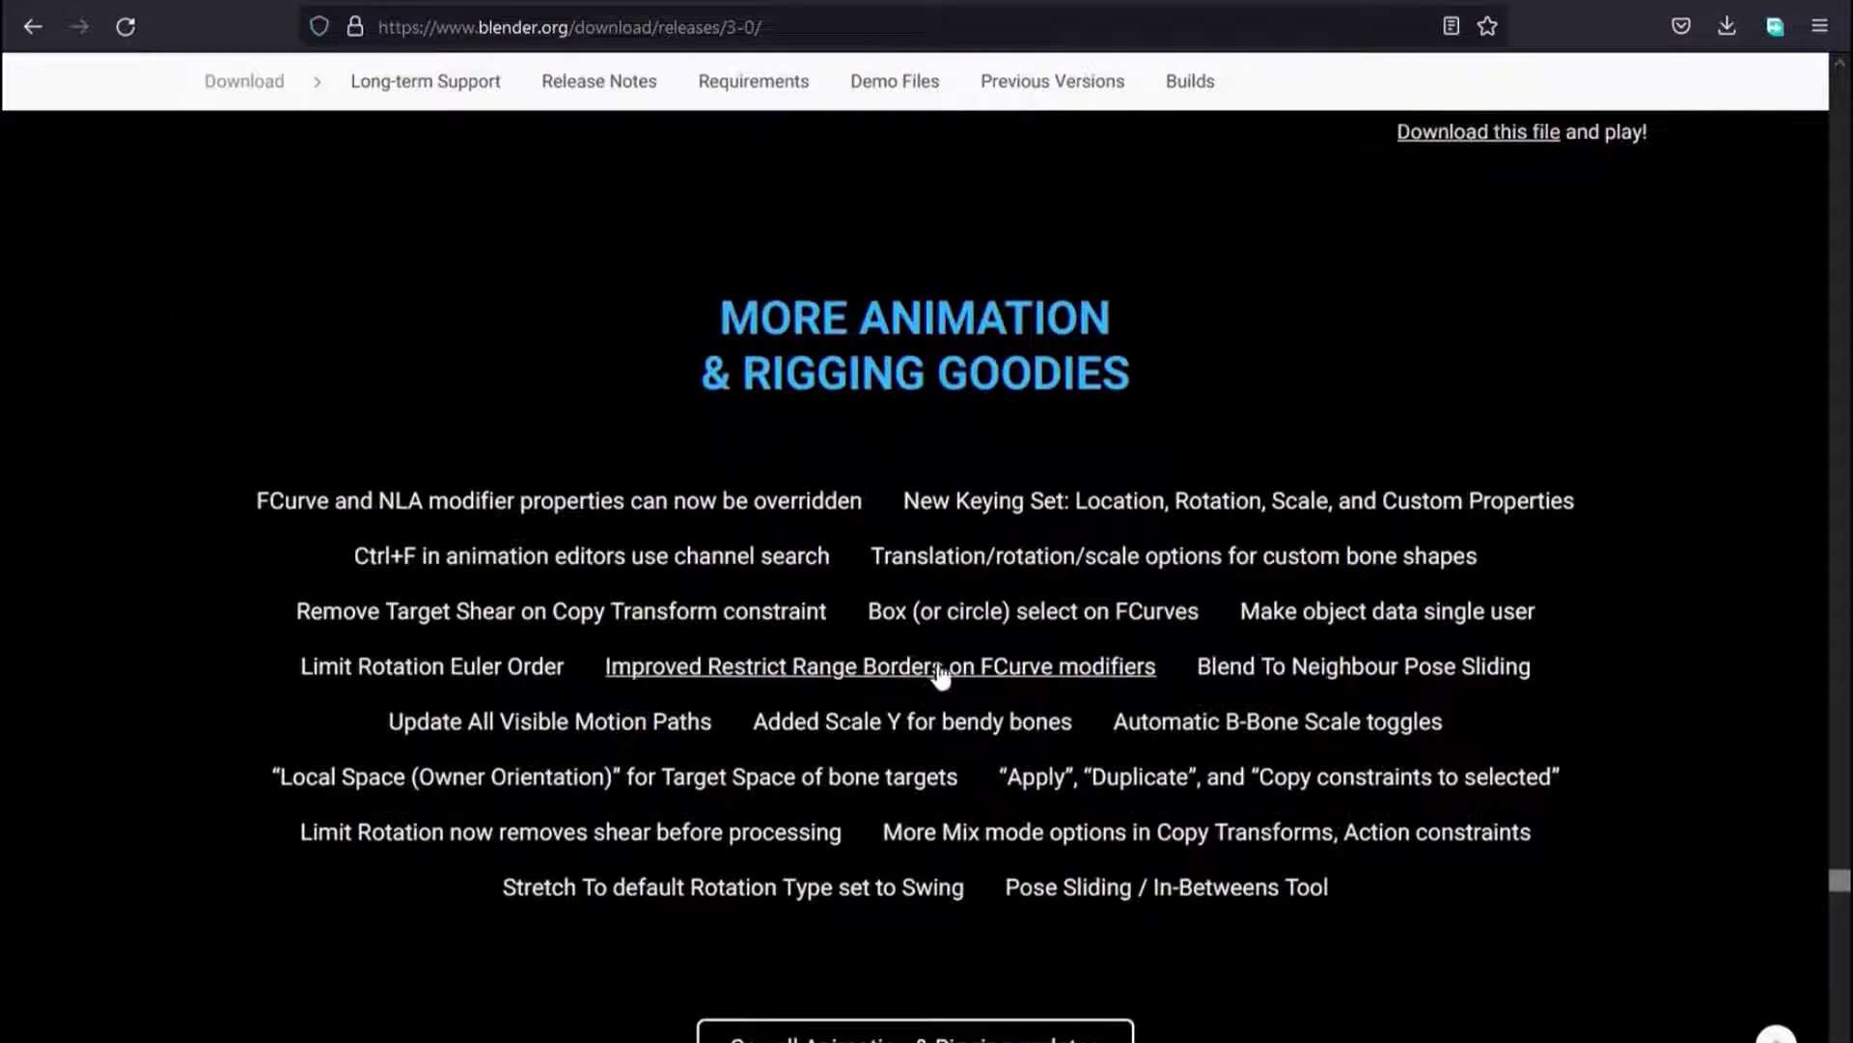
scroll(943, 676, "up", 6)
scroll(637, 859, "down", 1)
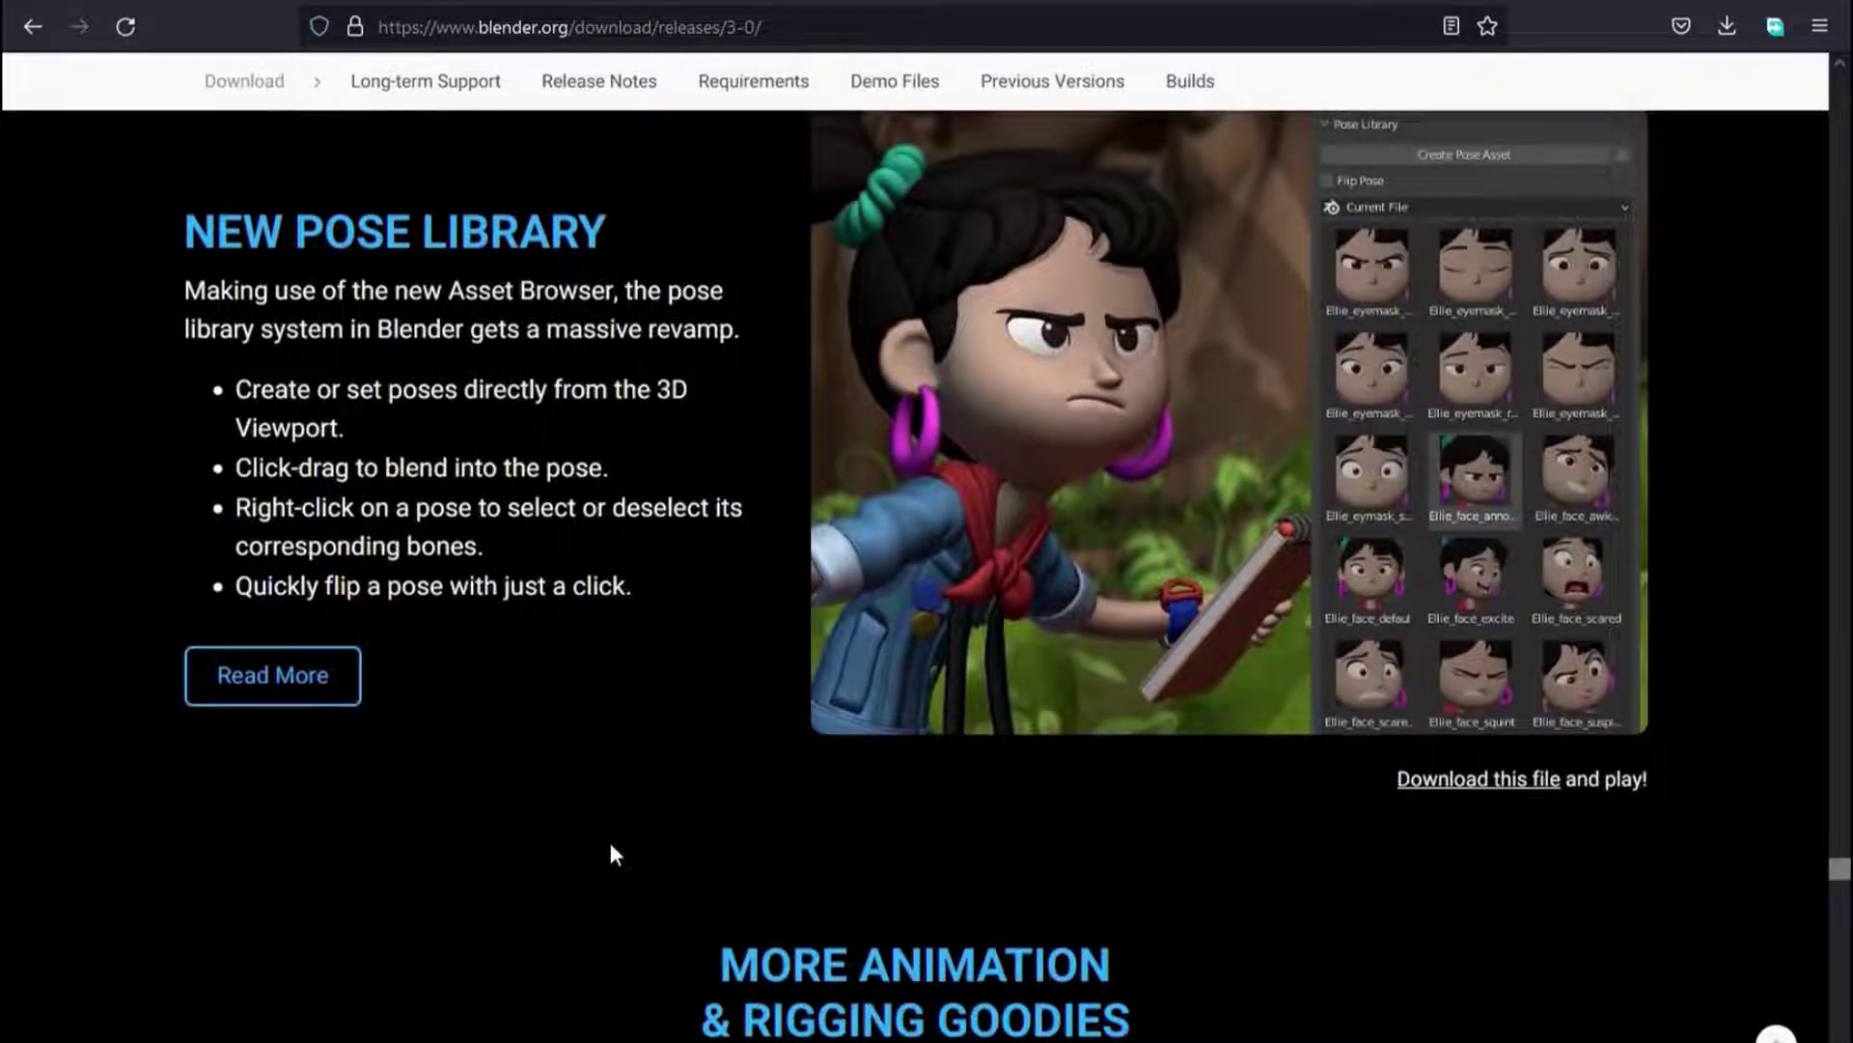
scroll(608, 848, "down", 4)
scroll(618, 846, "down", 3)
scroll(617, 846, "down", 3)
Scroll down through Dot Dash, Quicksave and Team Player to the page footer
scroll(618, 845, "down", 3)
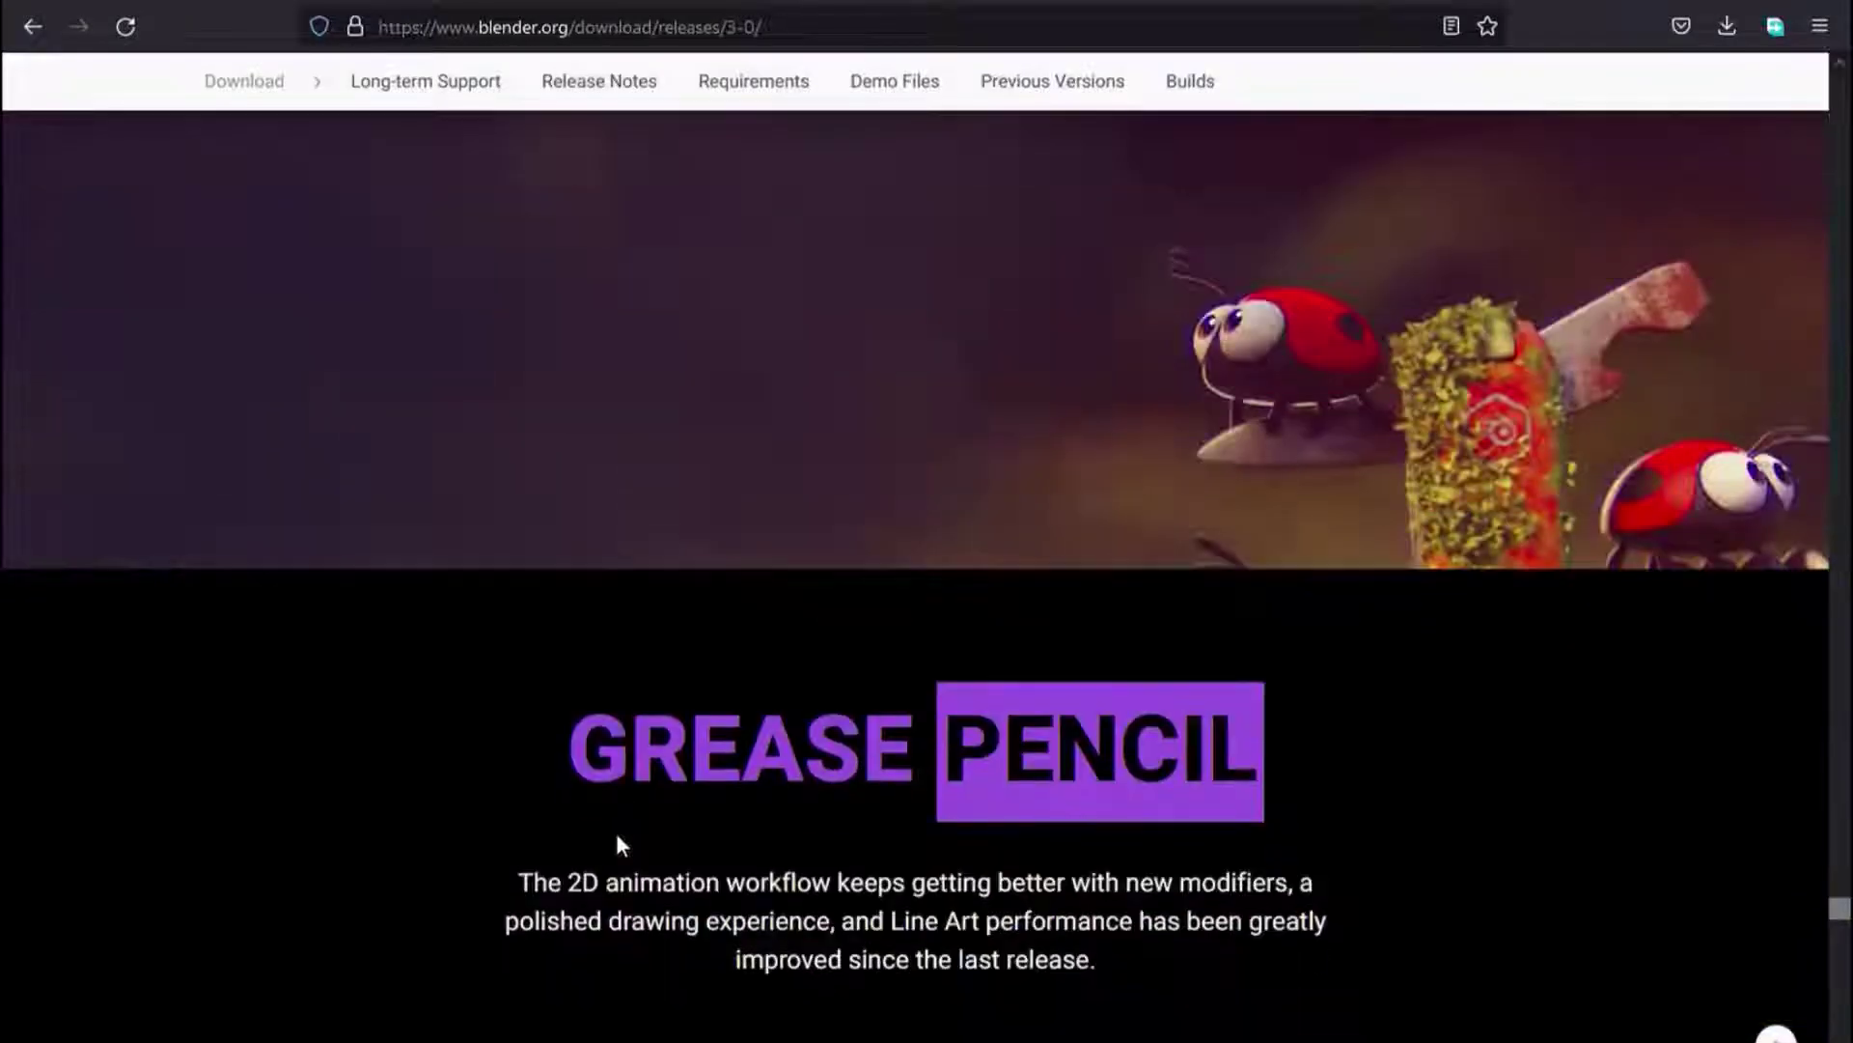
scroll(618, 846, "down", 3)
scroll(618, 845, "down", 4)
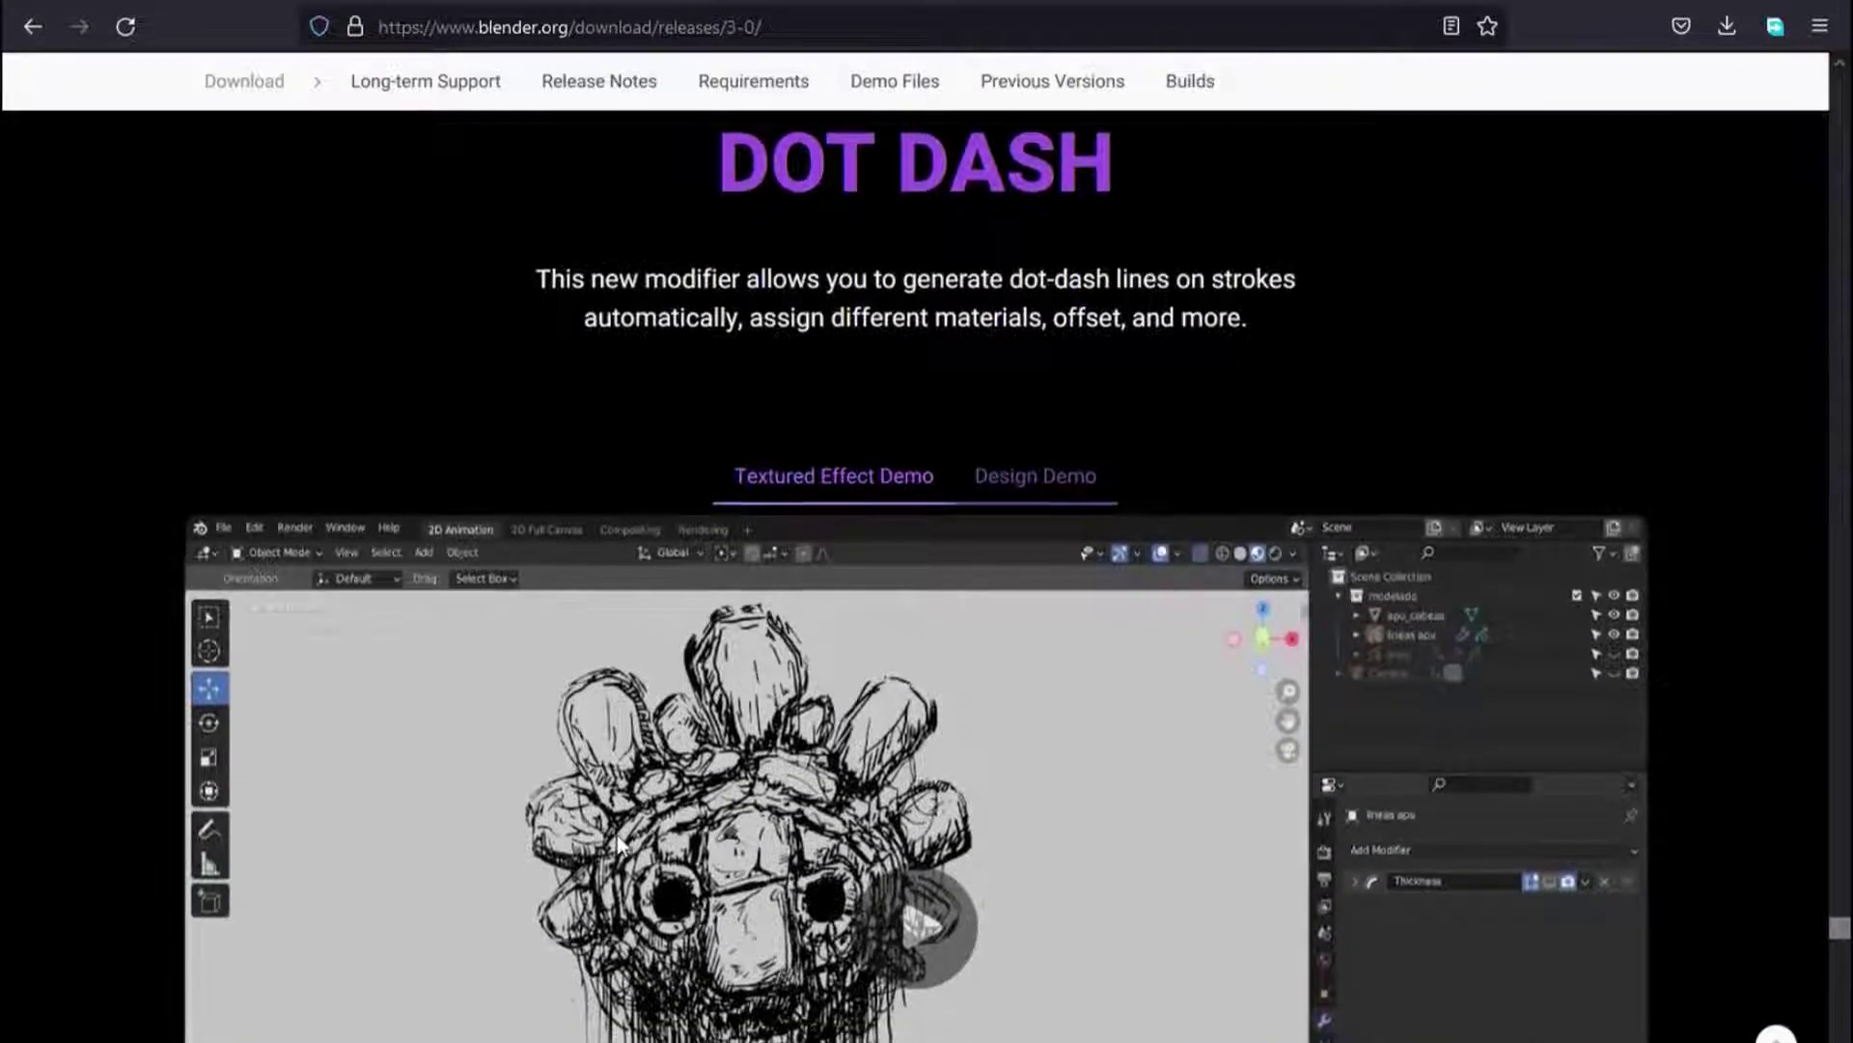
scroll(618, 844, "up", 5)
scroll(635, 832, "down", 8)
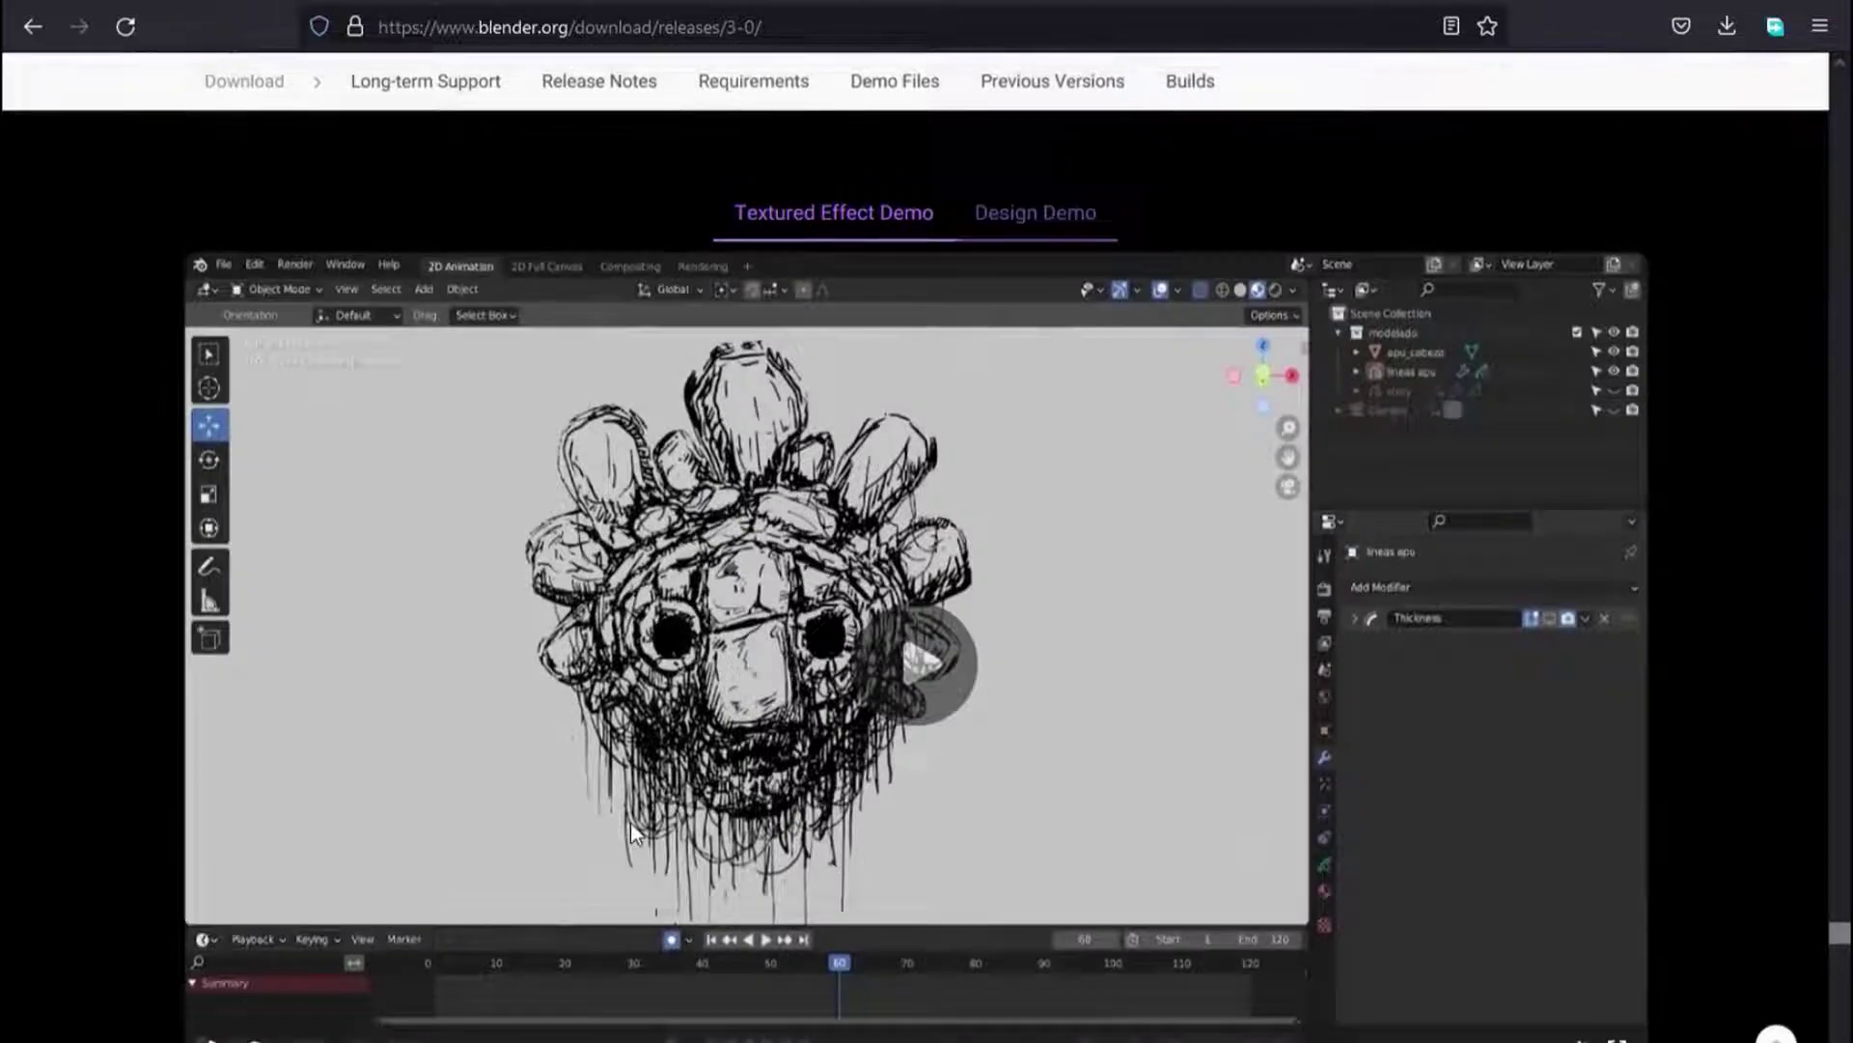
scroll(634, 832, "down", 1)
scroll(634, 832, "down", 1)
scroll(632, 830, "down", 4)
scroll(632, 831, "down", 8)
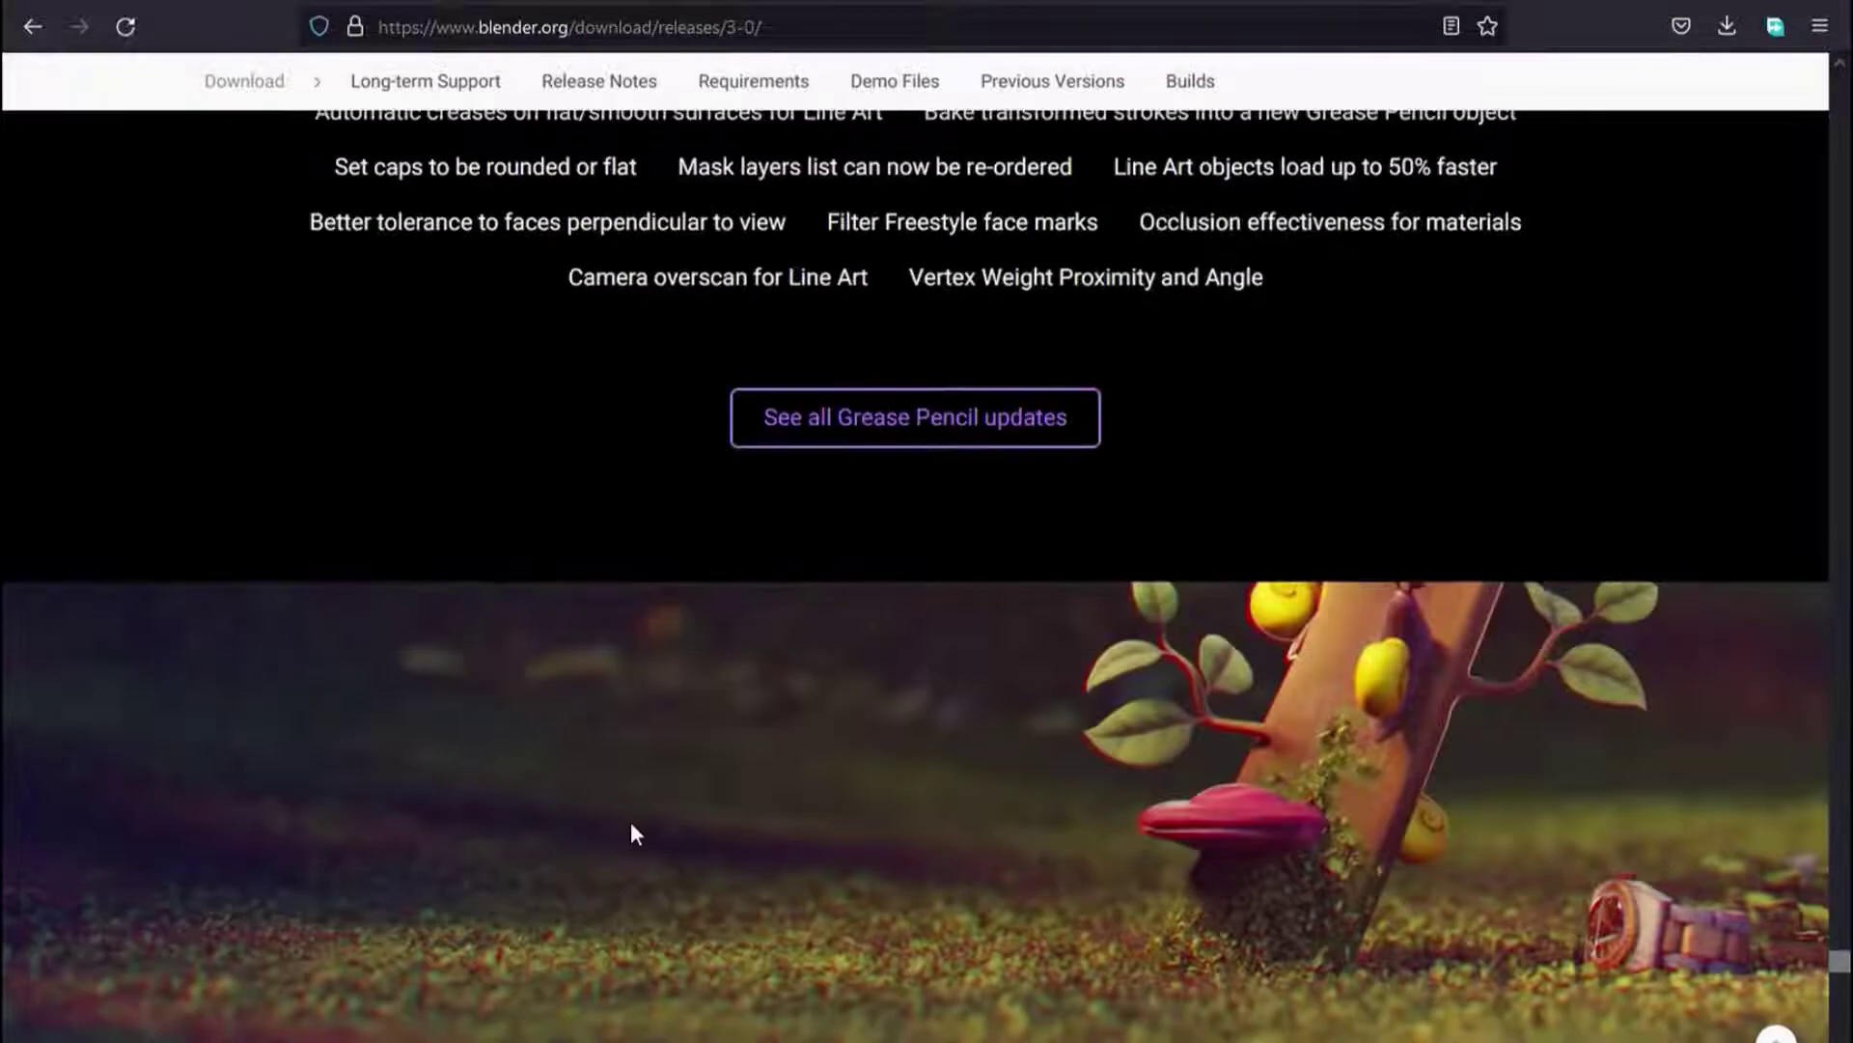
scroll(633, 830, "down", 7)
scroll(633, 830, "down", 6)
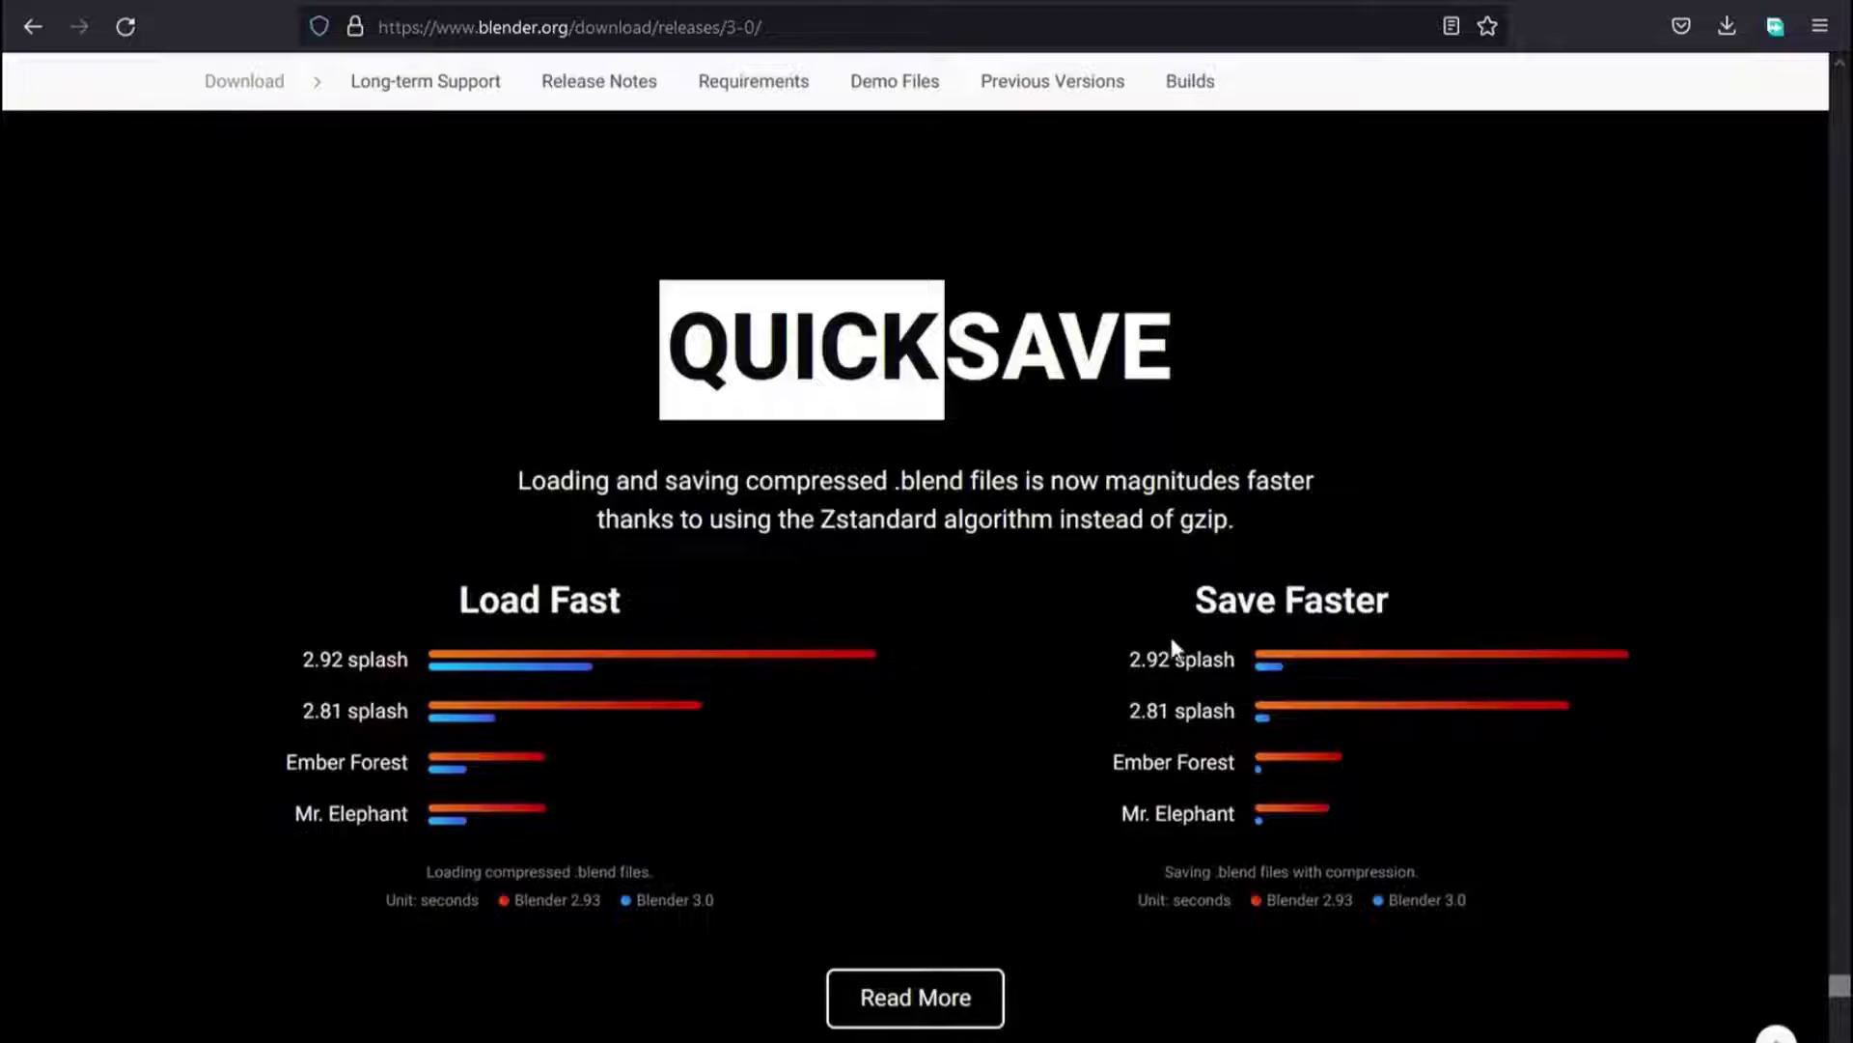
scroll(478, 660, "down", 3)
scroll(480, 654, "down", 2)
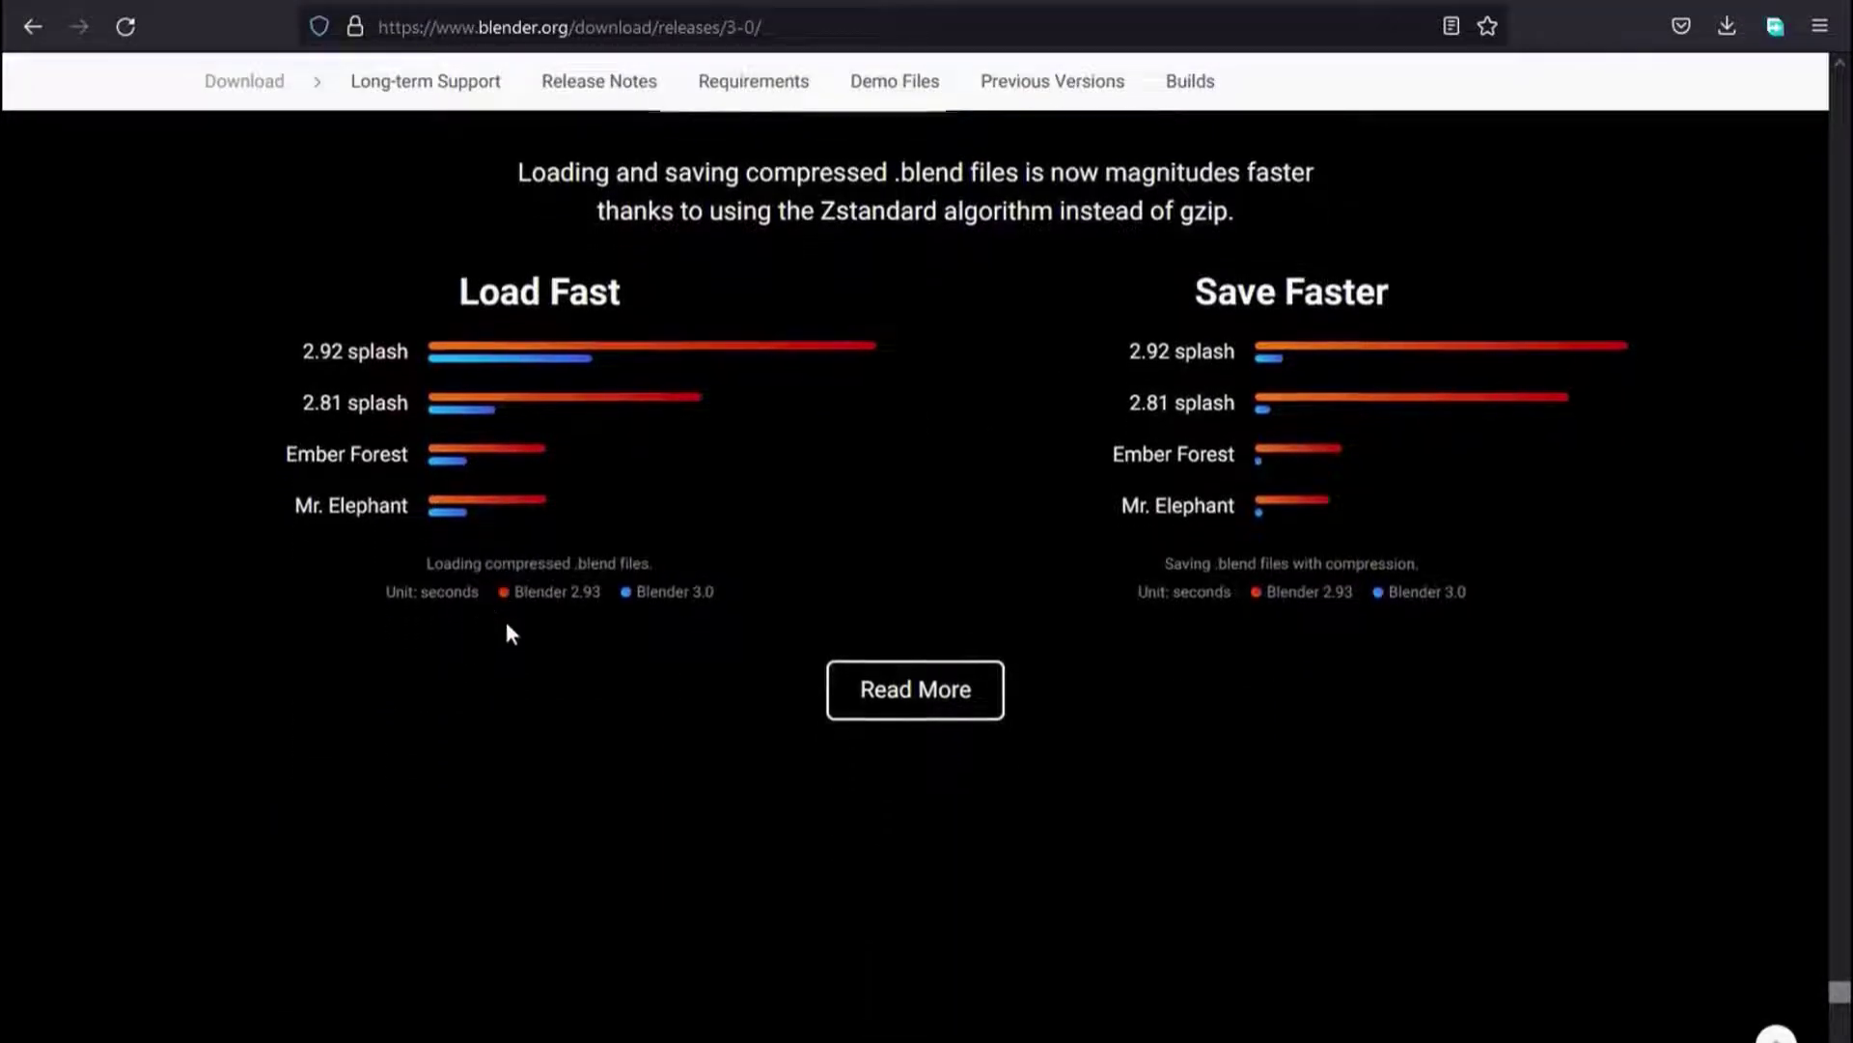
scroll(505, 628, "down", 2)
scroll(1310, 546, "up", 3)
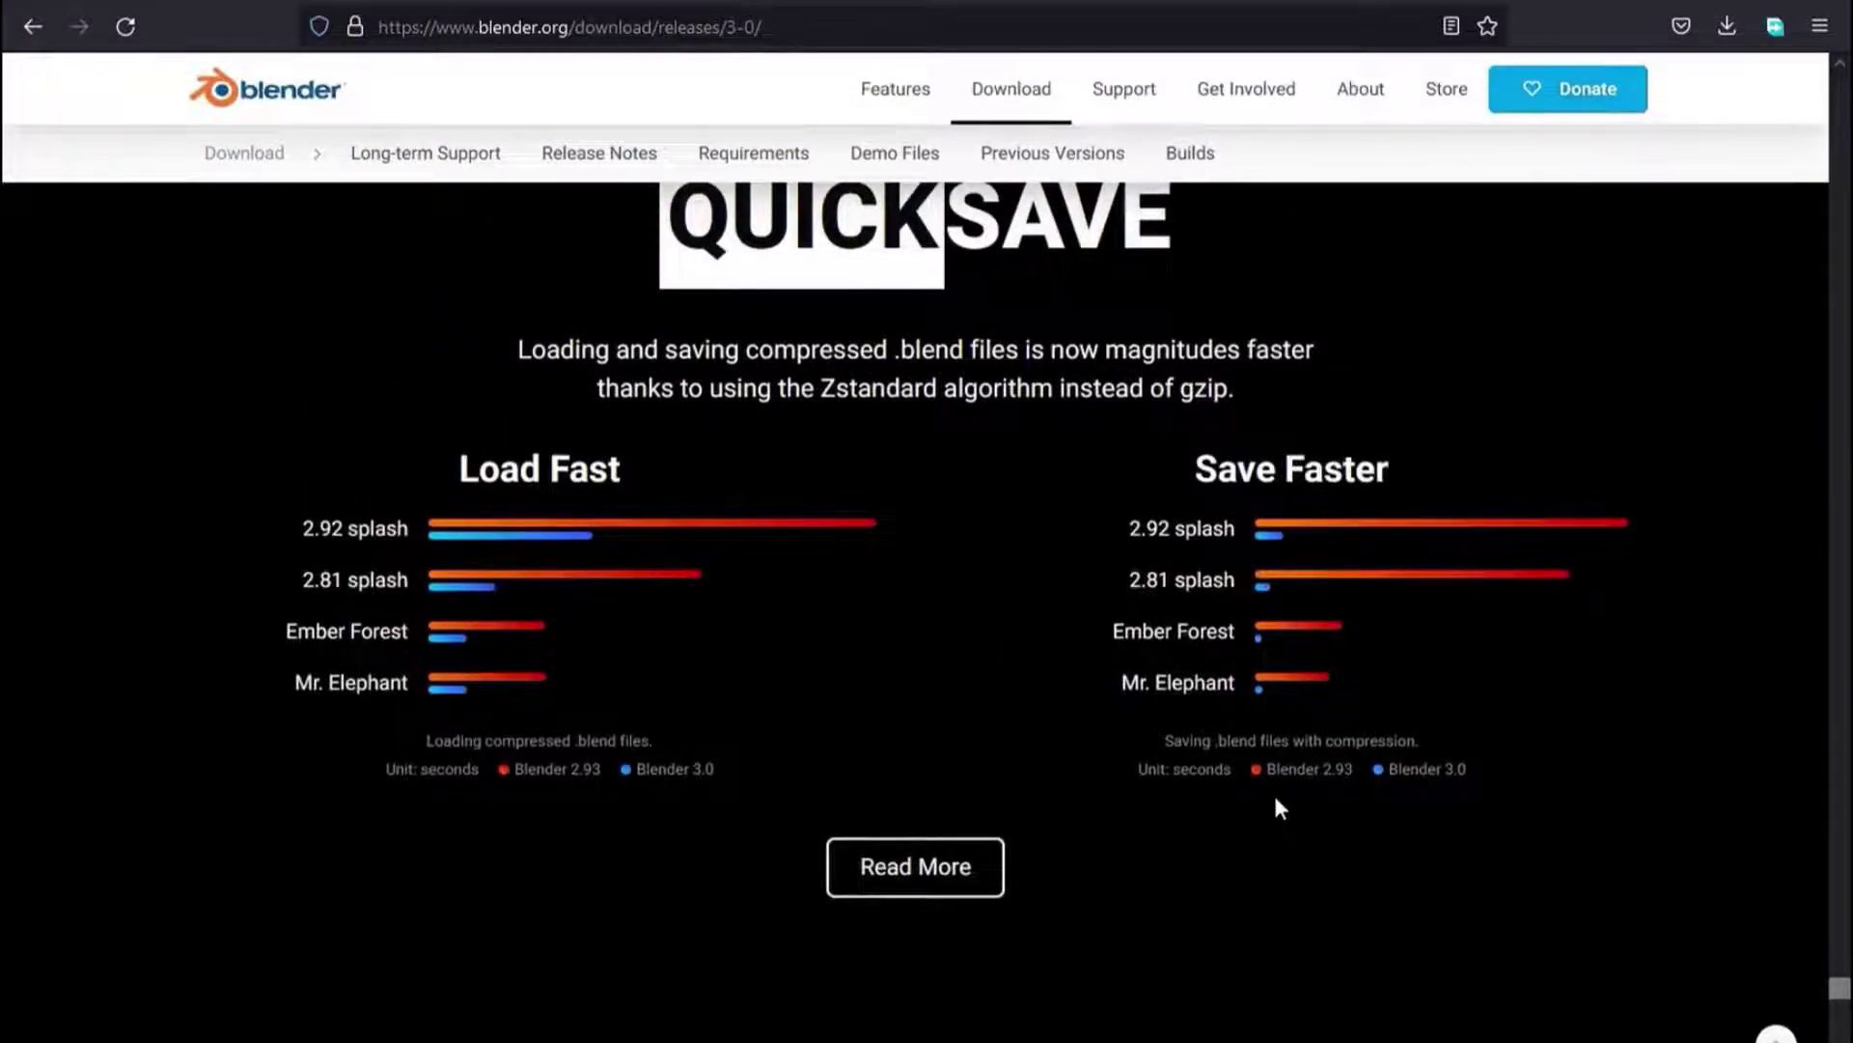
scroll(1152, 722, "down", 2)
scroll(1075, 658, "down", 3)
scroll(1076, 657, "down", 3)
scroll(1071, 647, "down", 3)
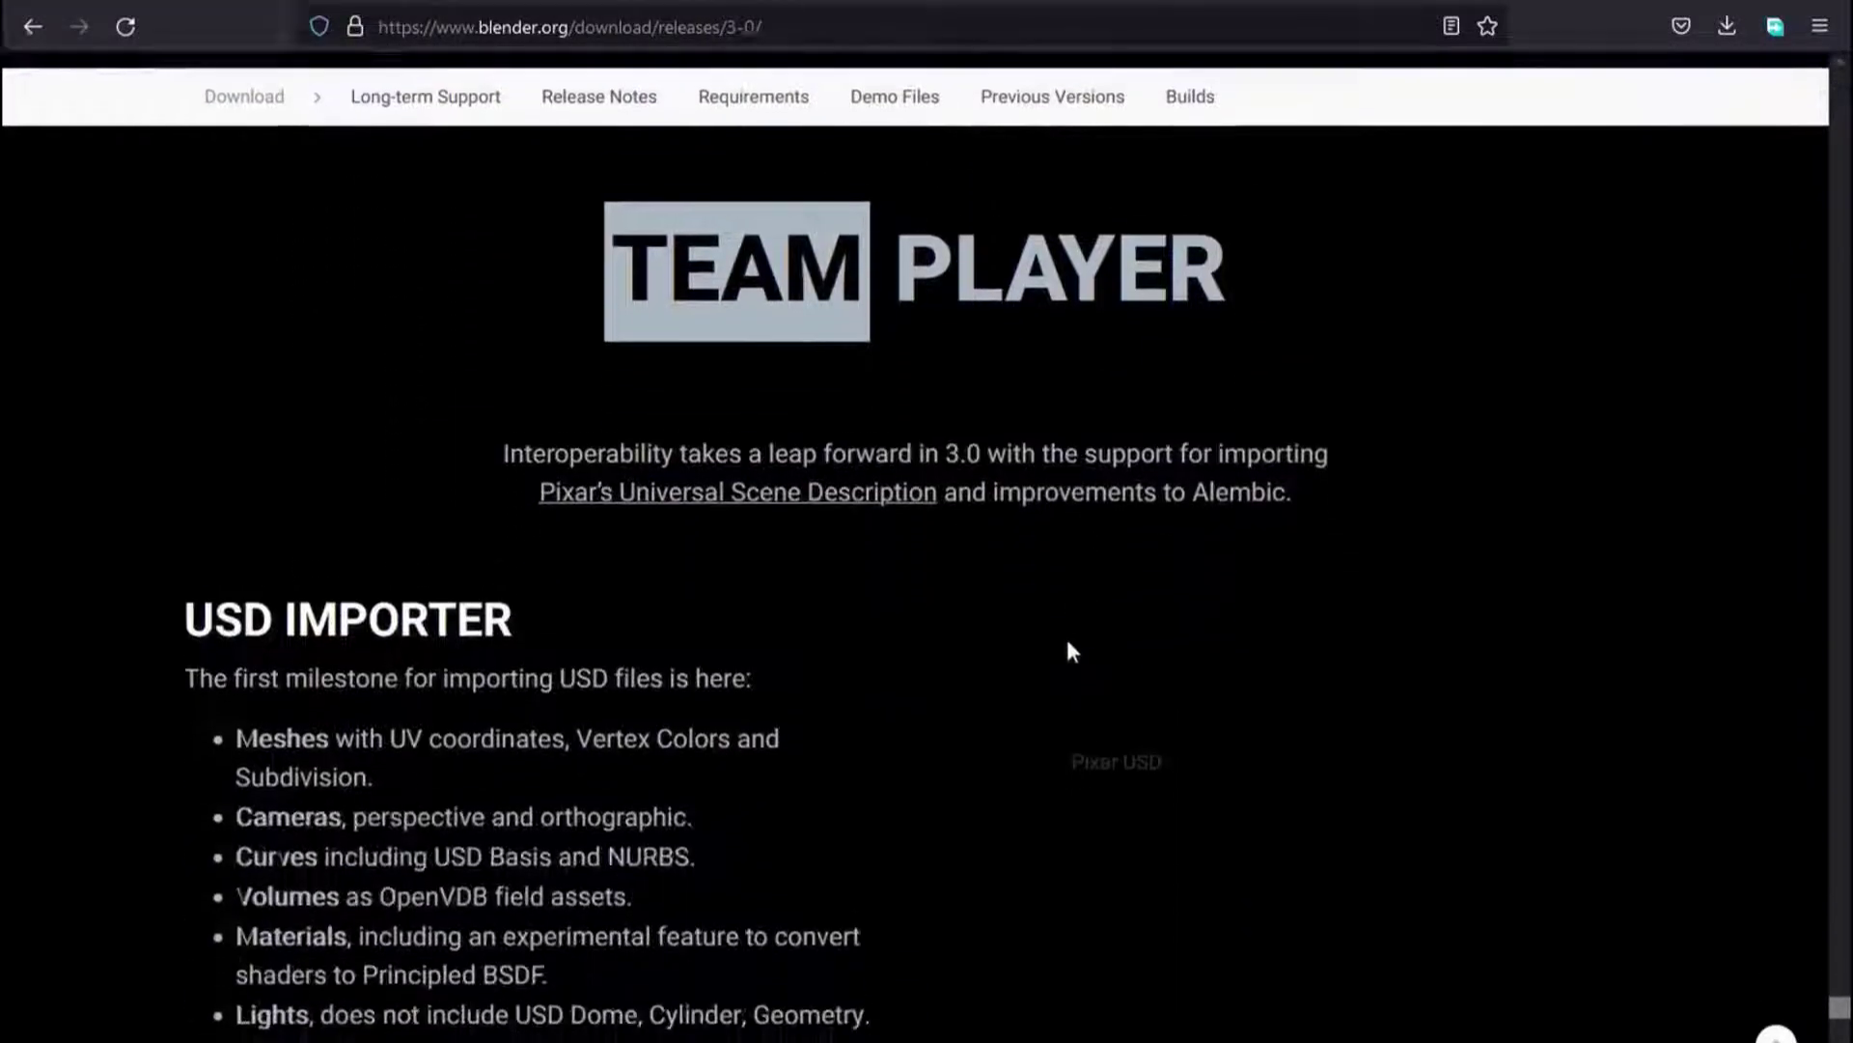
scroll(946, 539, "down", 3)
scroll(884, 533, "down", 5)
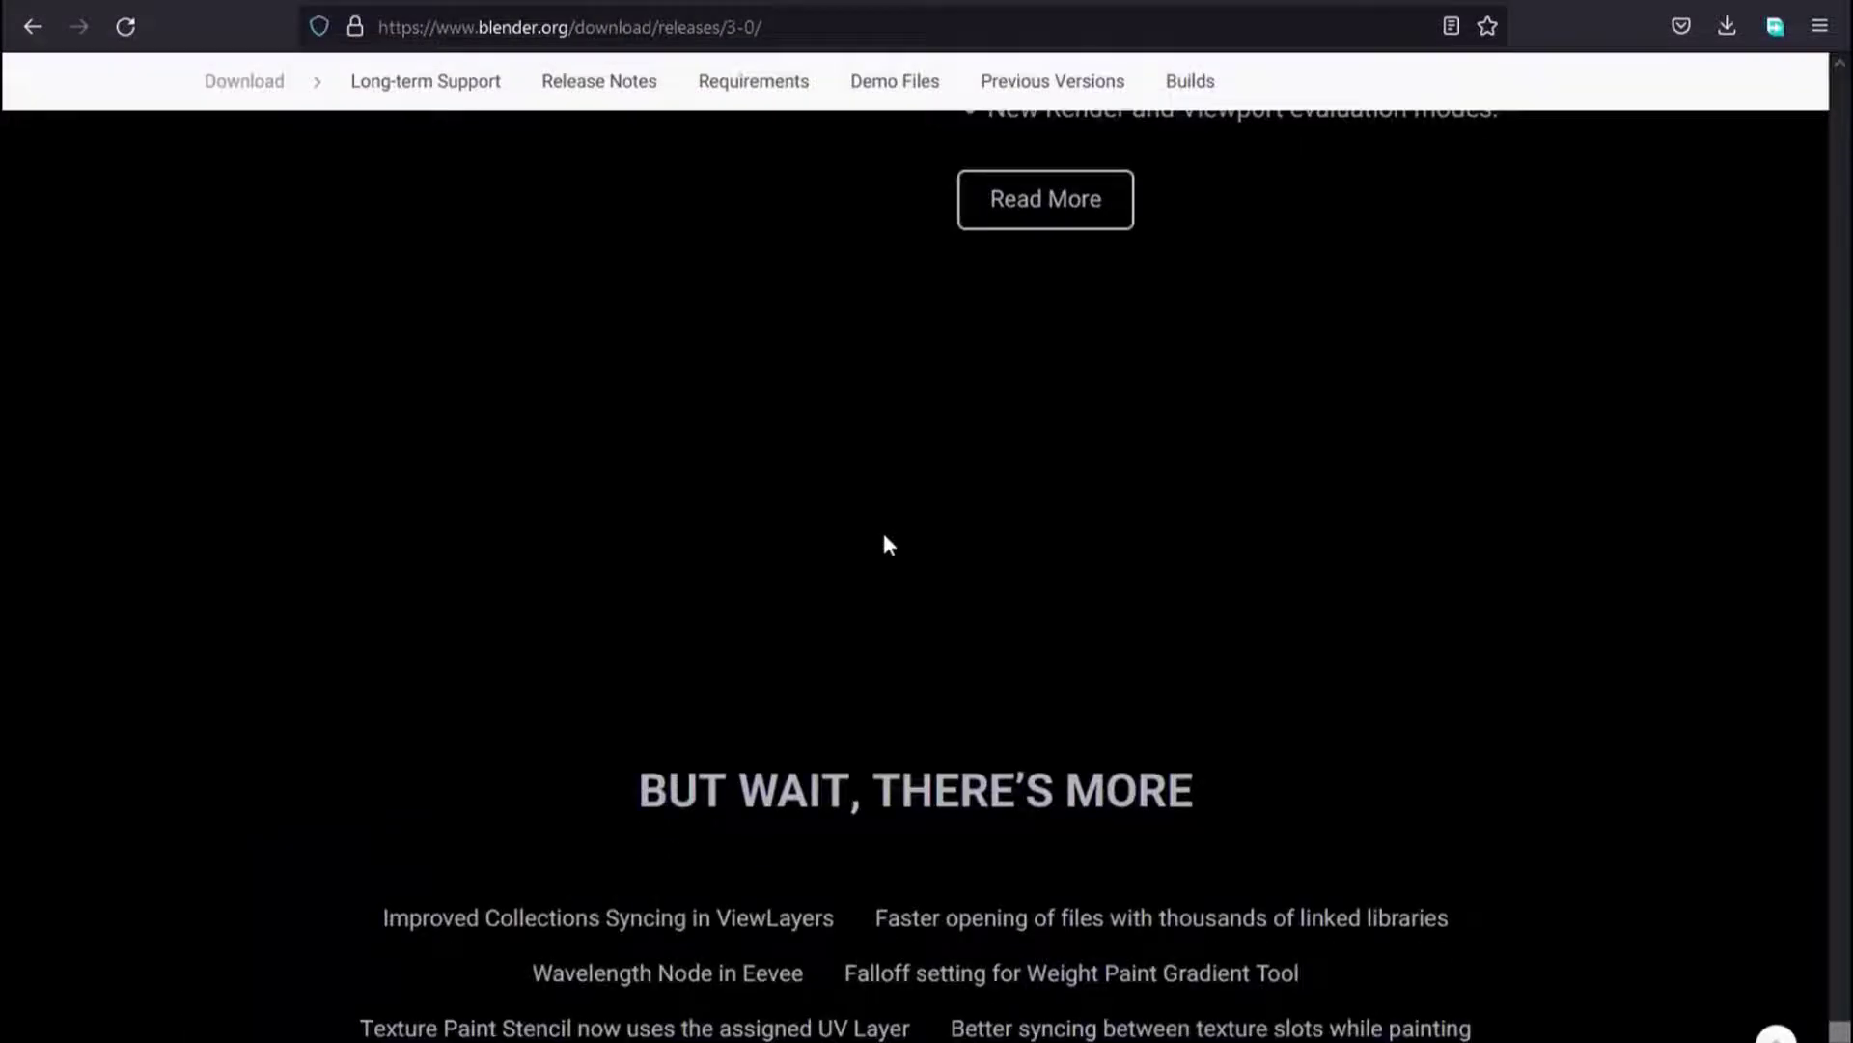
scroll(884, 536, "down", 3)
scroll(884, 536, "down", 5)
scroll(884, 536, "down", 8)
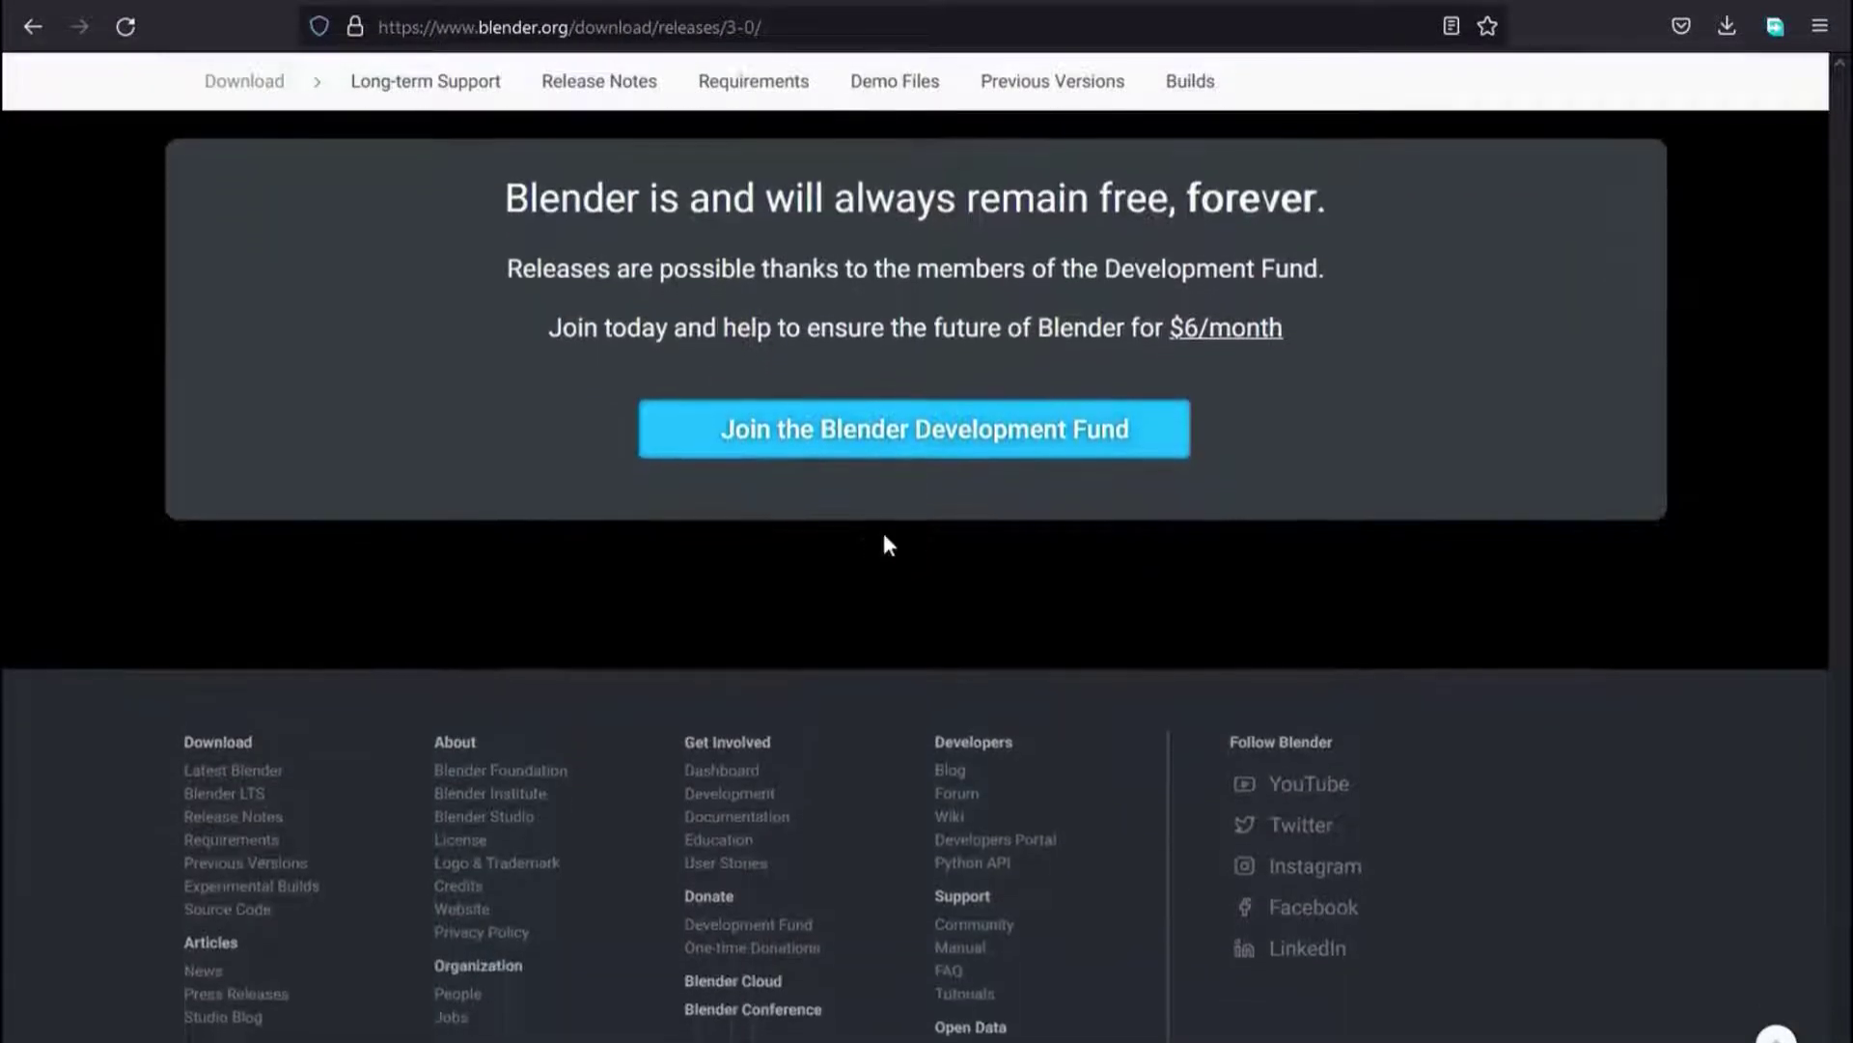
Scroll back up to the QUICKSAVE section's Zstandard load and save speed charts
scroll(884, 533, "up", 8)
scroll(885, 531, "up", 5)
scroll(885, 533, "up", 5)
scroll(884, 539, "up", 2)
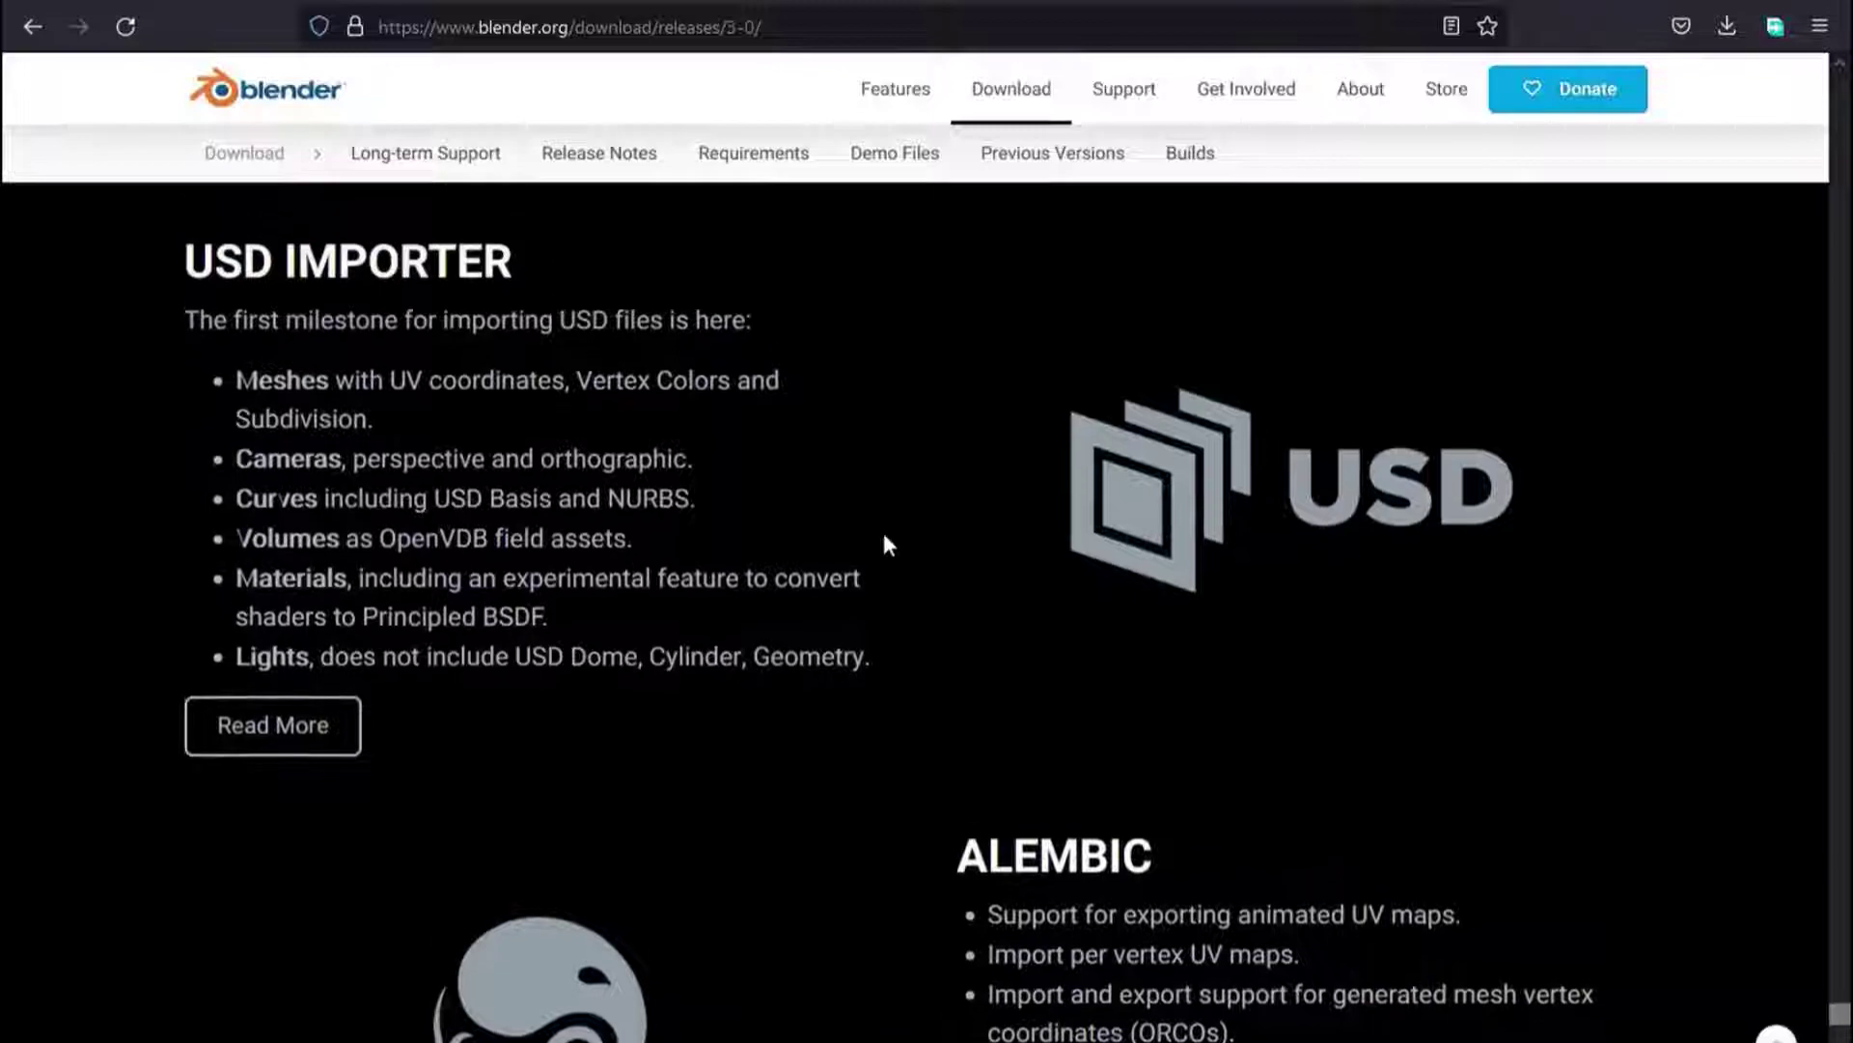
scroll(884, 538, "up", 5)
scroll(884, 539, "up", 5)
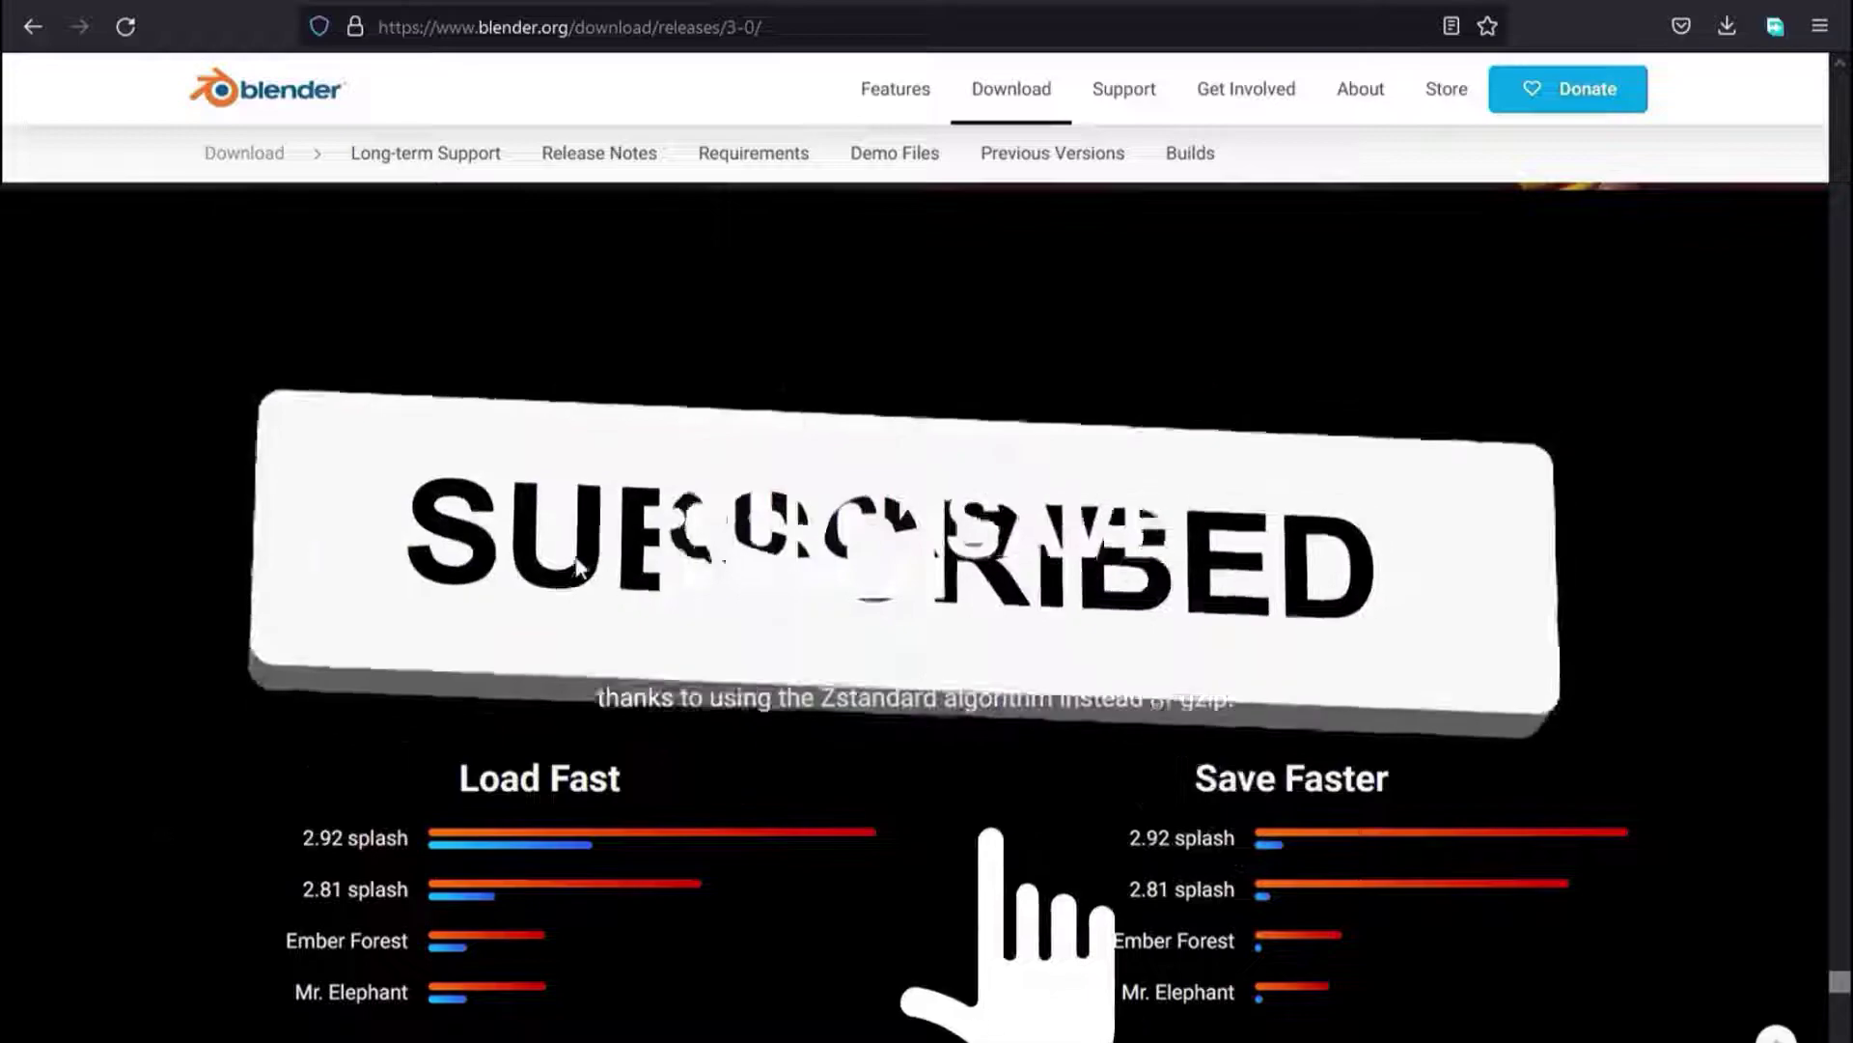
key("alt+z")
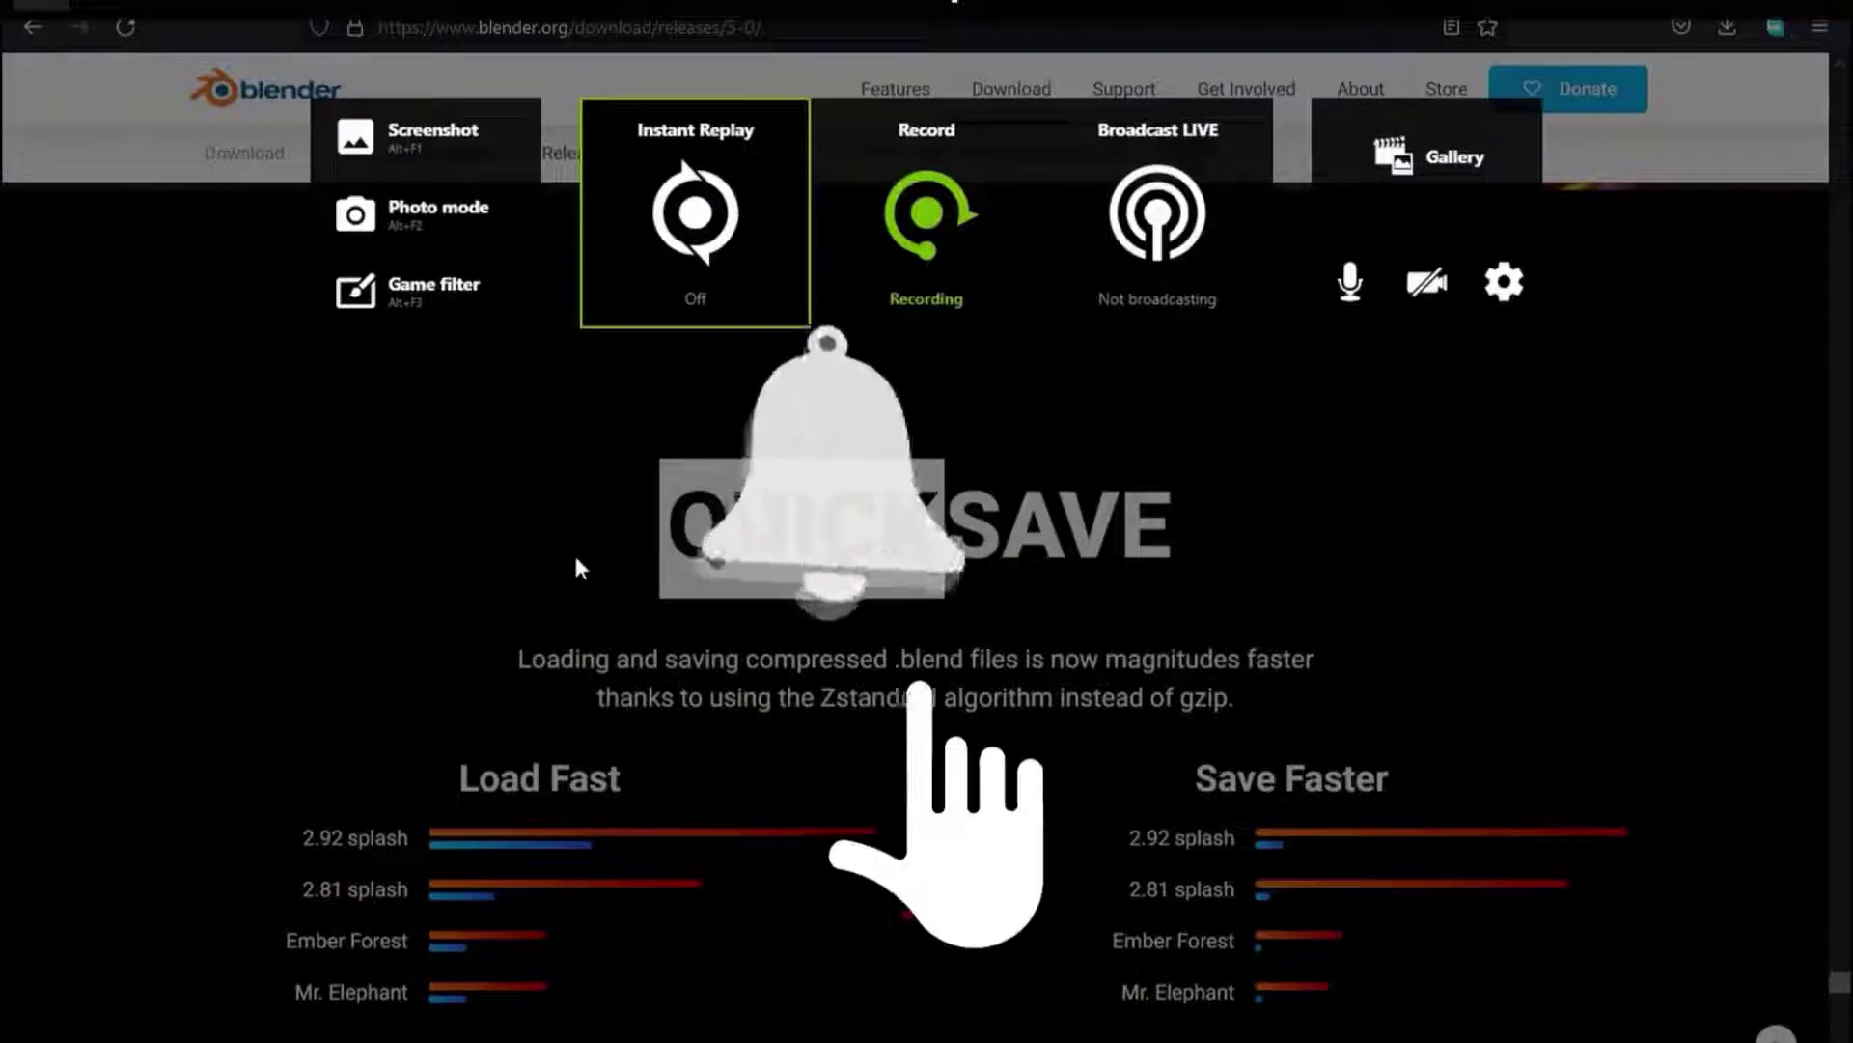